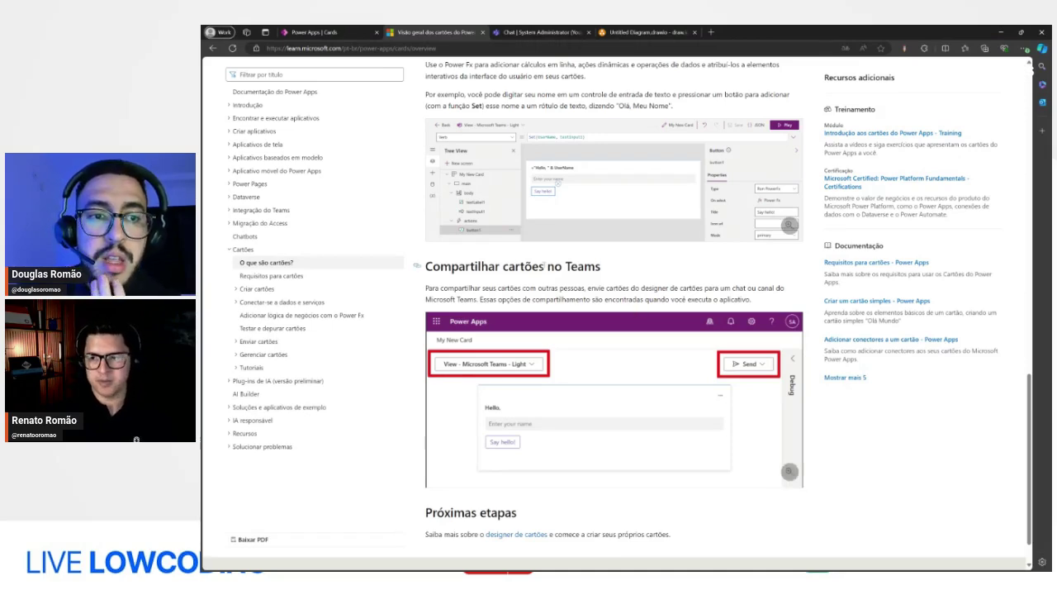
Step: Review the cards overview documentation on adding connectors, business logic and sharing cards in Teams
scroll(488, 259, up, 2)
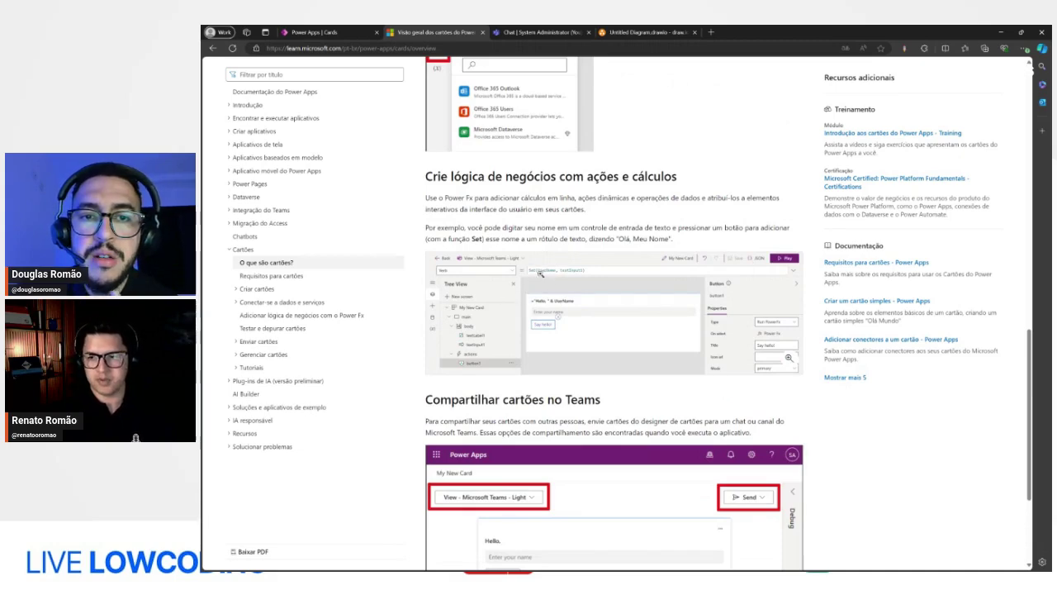
scroll(584, 278, up, 3)
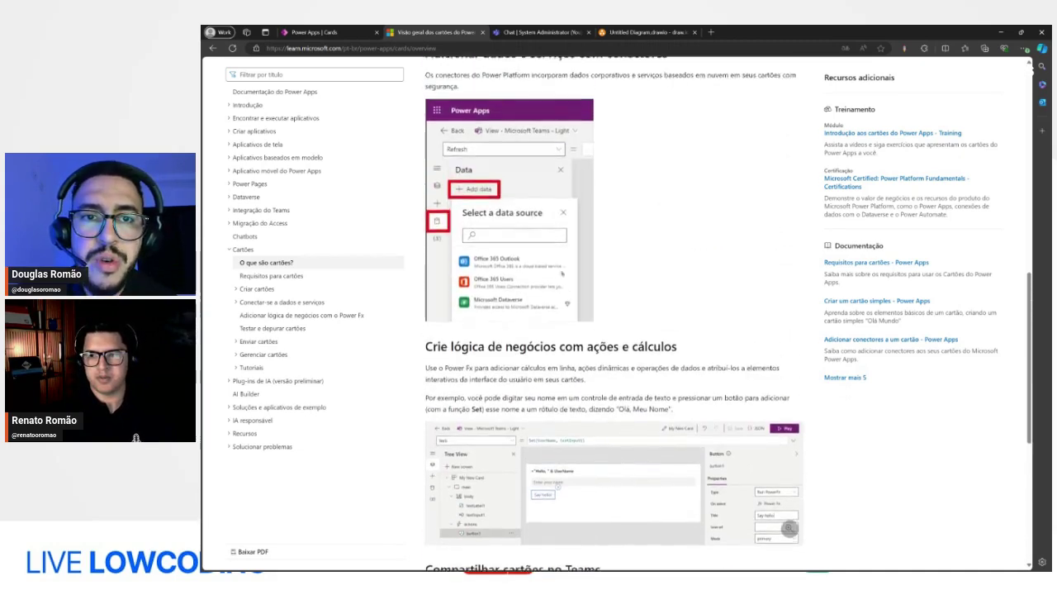
scroll(546, 279, up, 4)
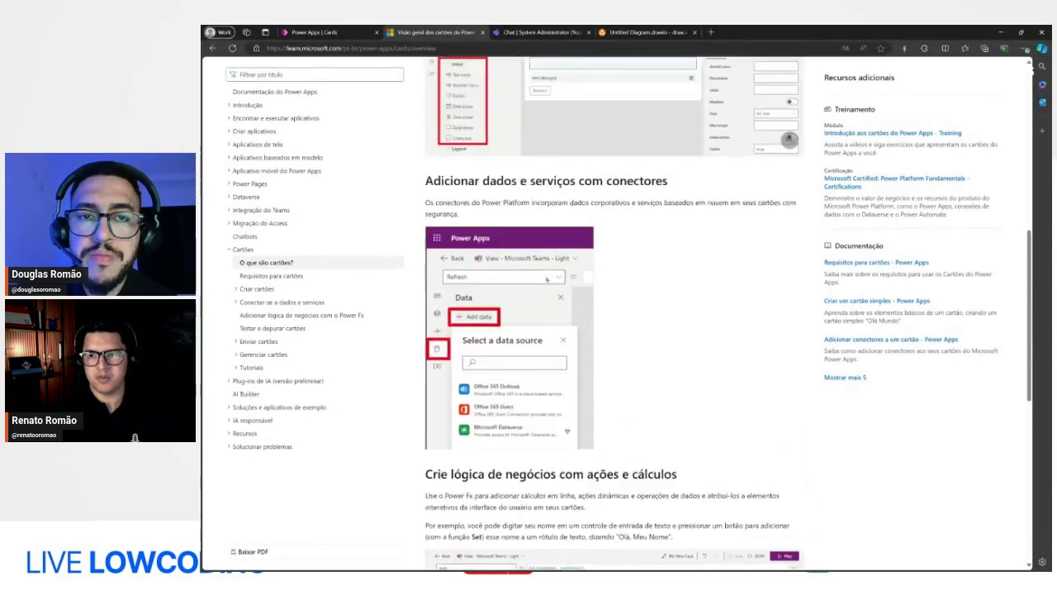
scroll(545, 274, down, 3)
scroll(546, 274, down, 6)
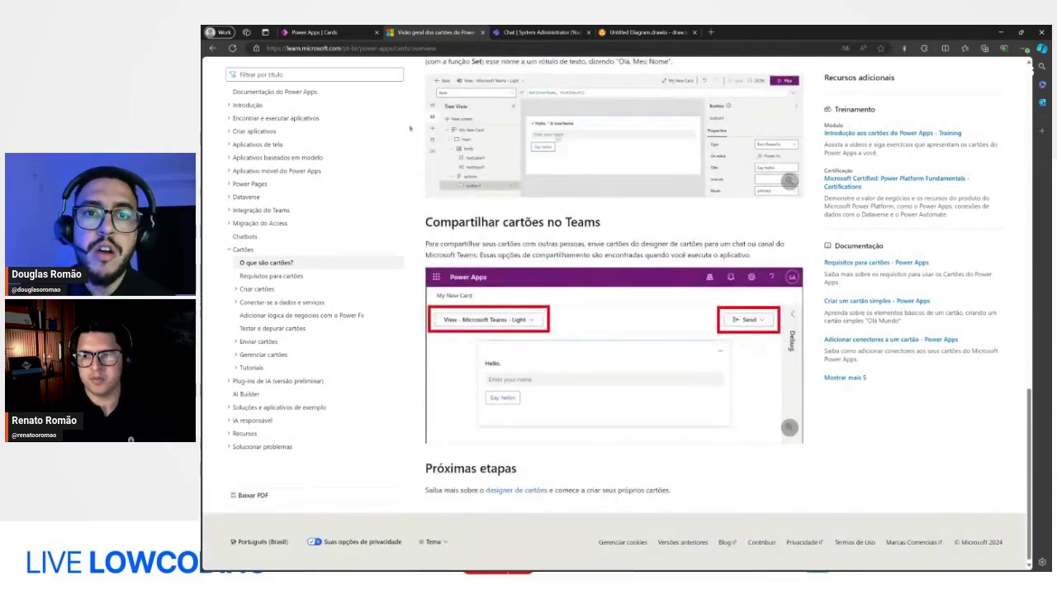
Step: Switch to Power Apps and create a new card named "Feedback planejamento de atividades"
click(346, 32)
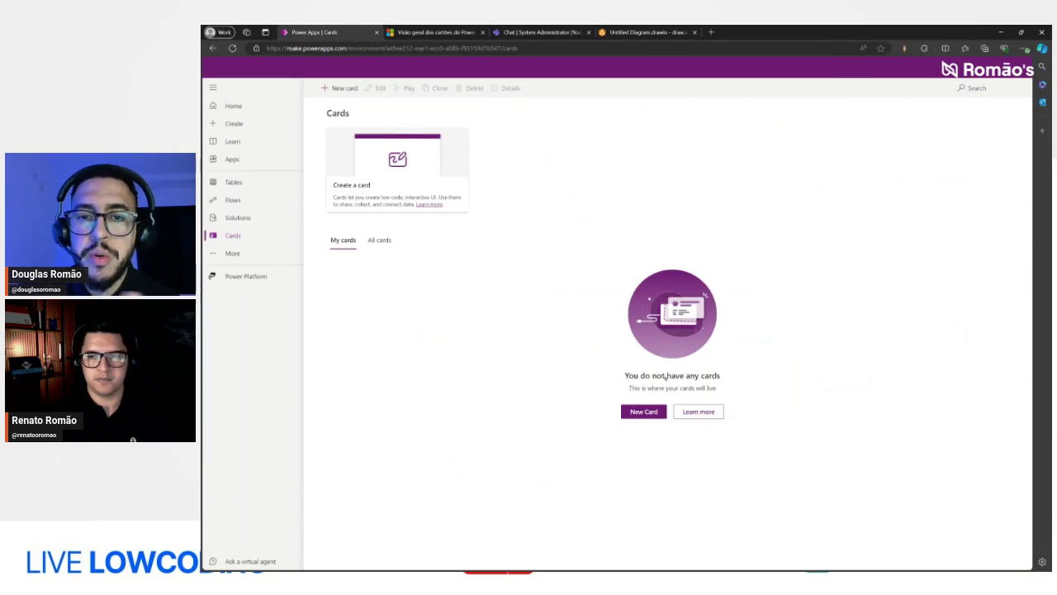
click(649, 417)
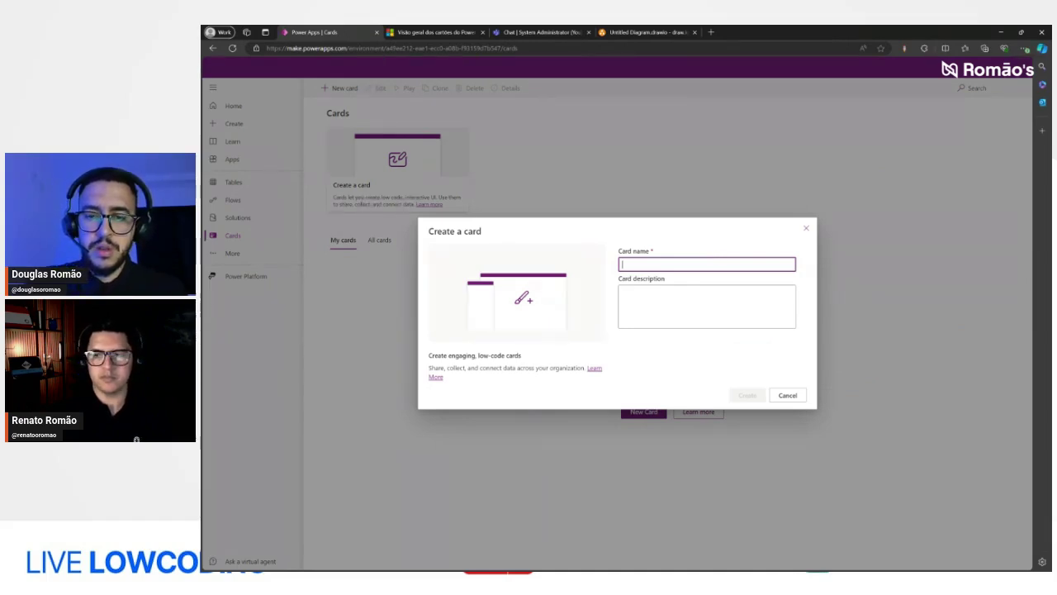
text(Feedback p)
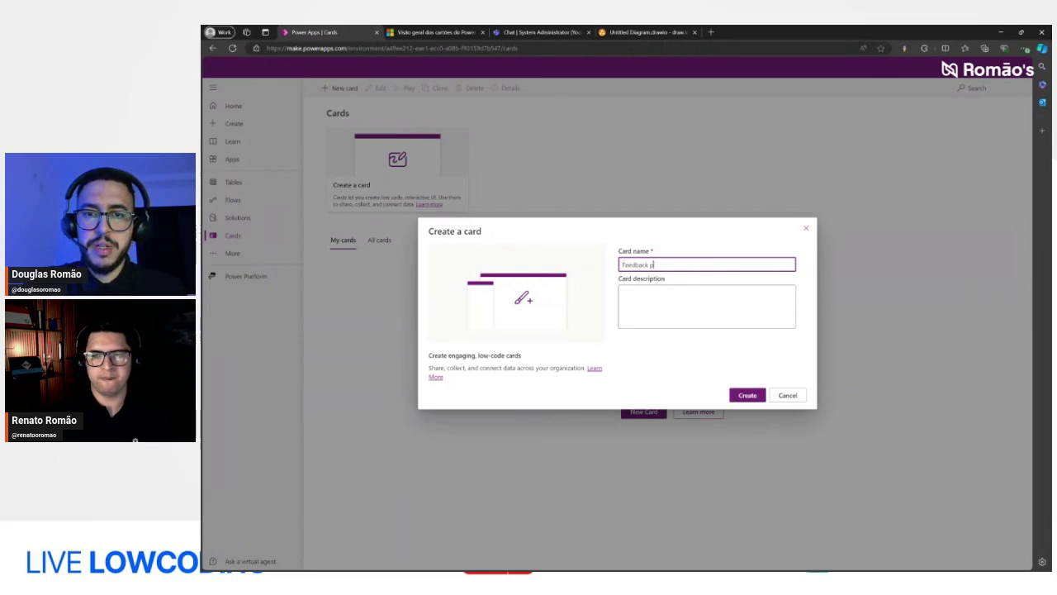
text(lanejamento d)
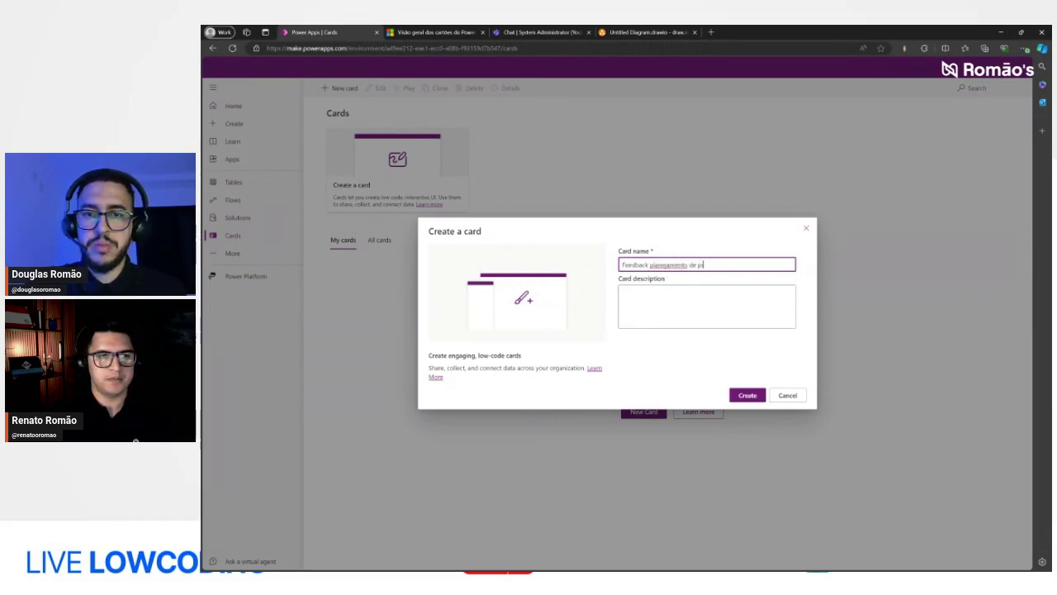
text(e atividades)
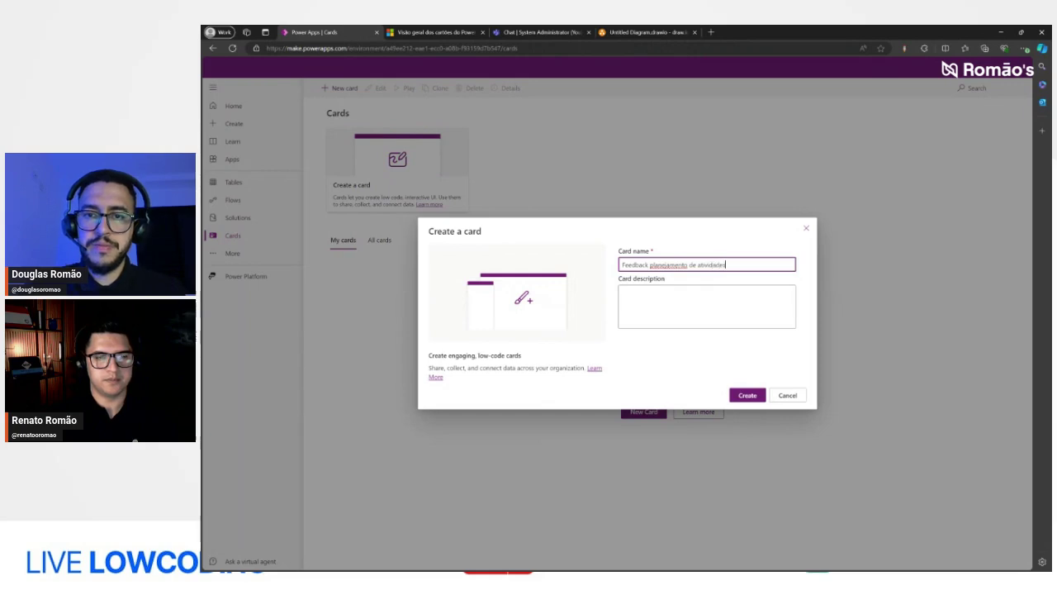
click(748, 394)
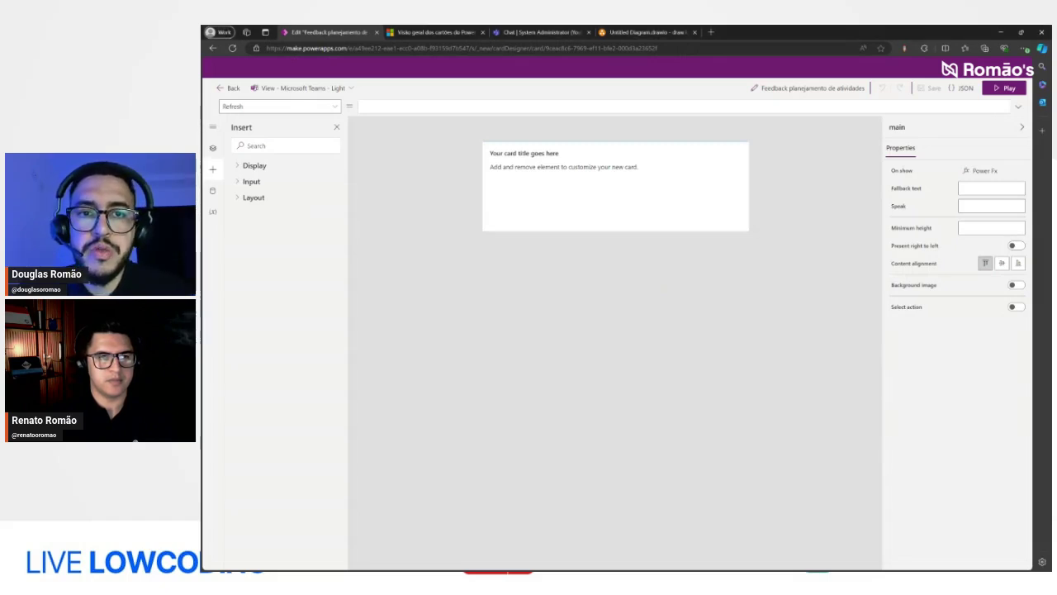
Step: Expand the Input and Layout groups of insertable card controls
click(541, 155)
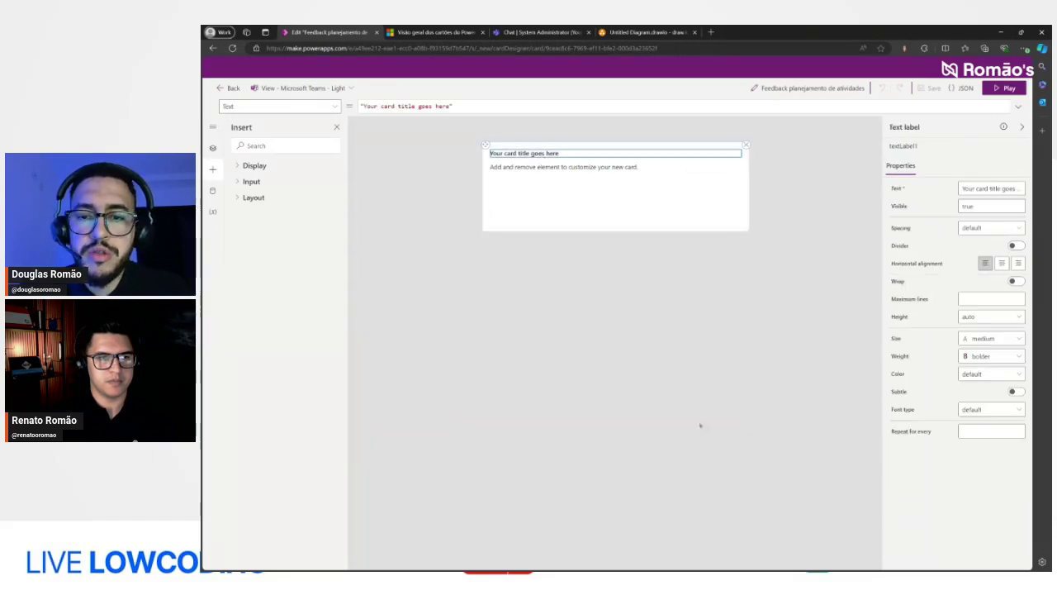
click(237, 181)
click(237, 305)
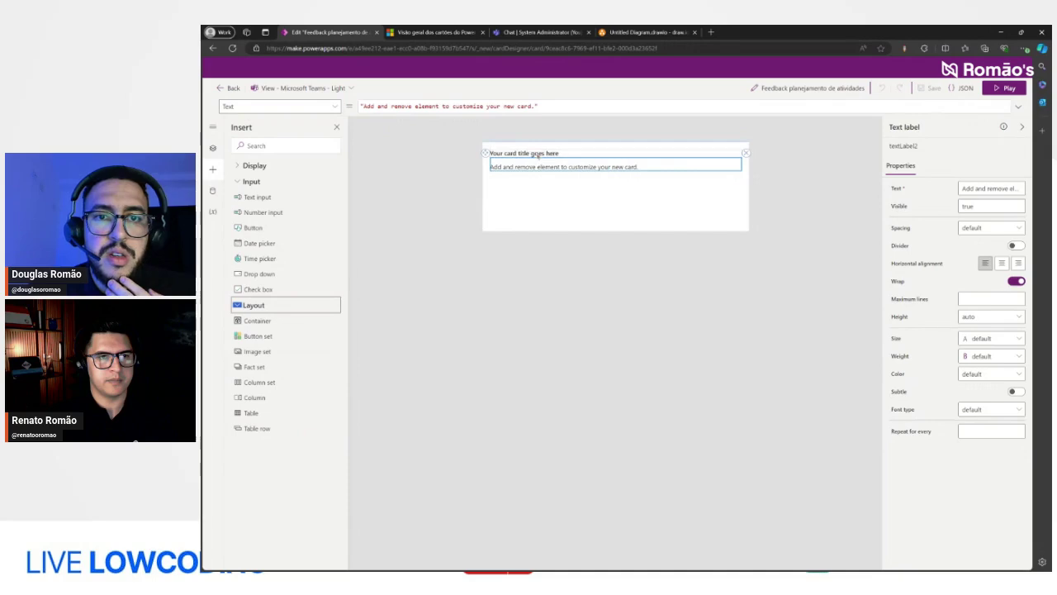
Step: Set the card's title label text to "Atividades planejadas para a próxima semana"
click(505, 152)
click(363, 106)
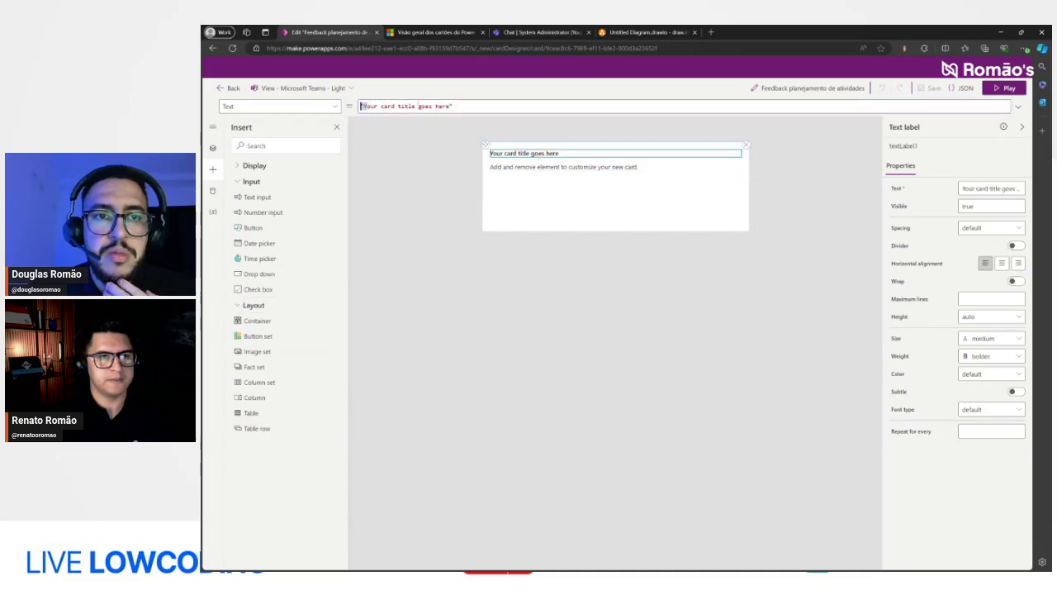
shift+click(430, 106)
shift+click(450, 105)
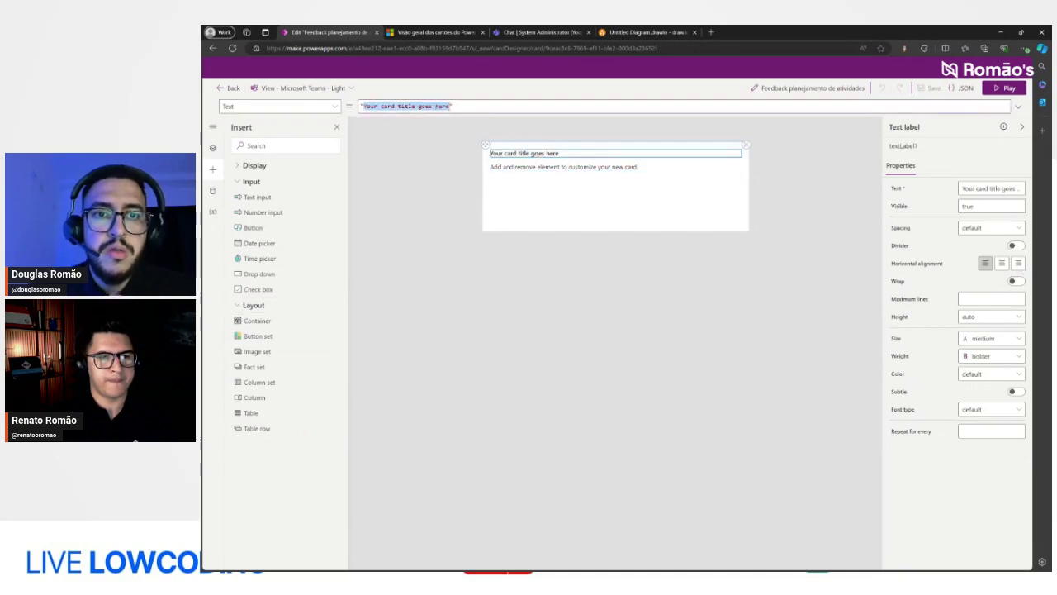
text(Atividades pla)
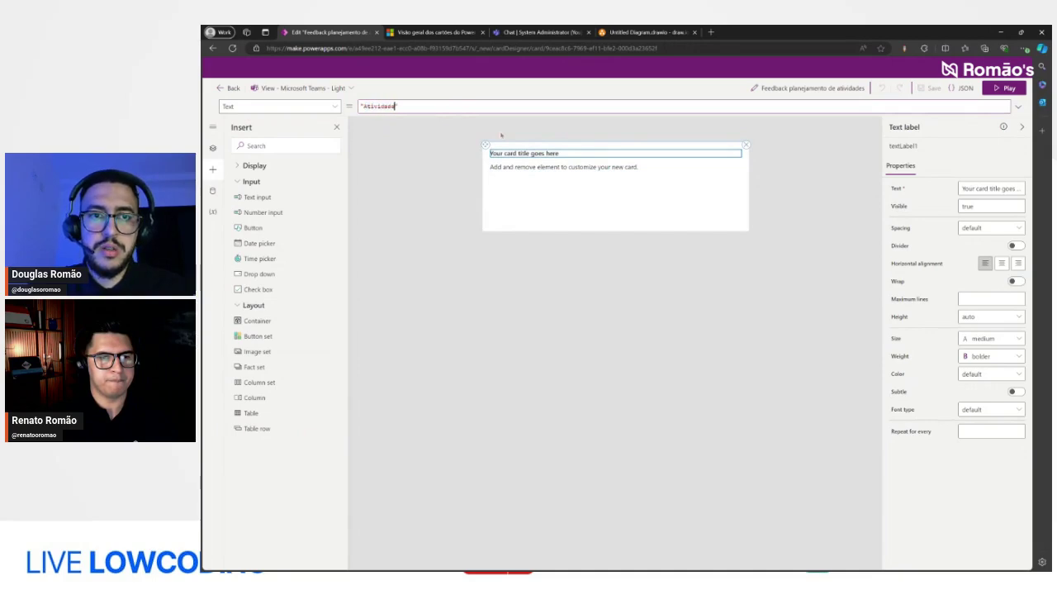
text(nejadas para sema)
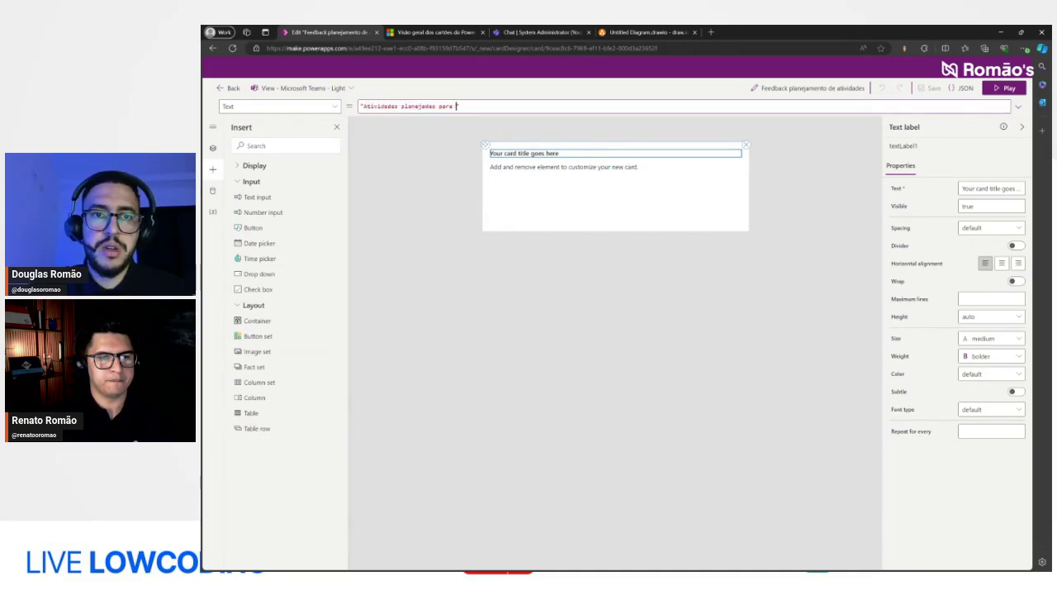
text(na que)
drag(493, 106, 455, 105)
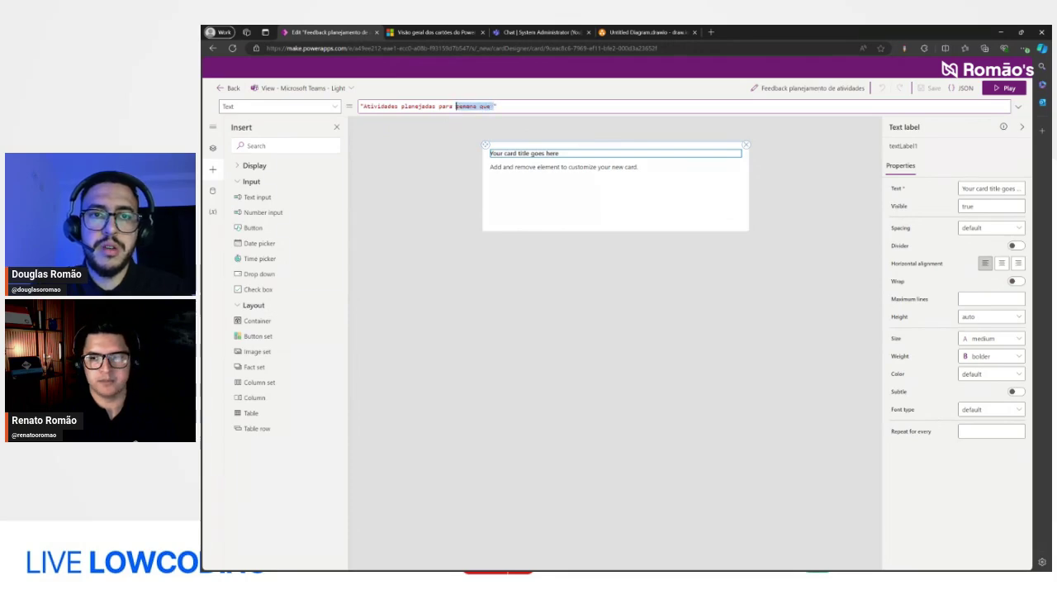
text(a)
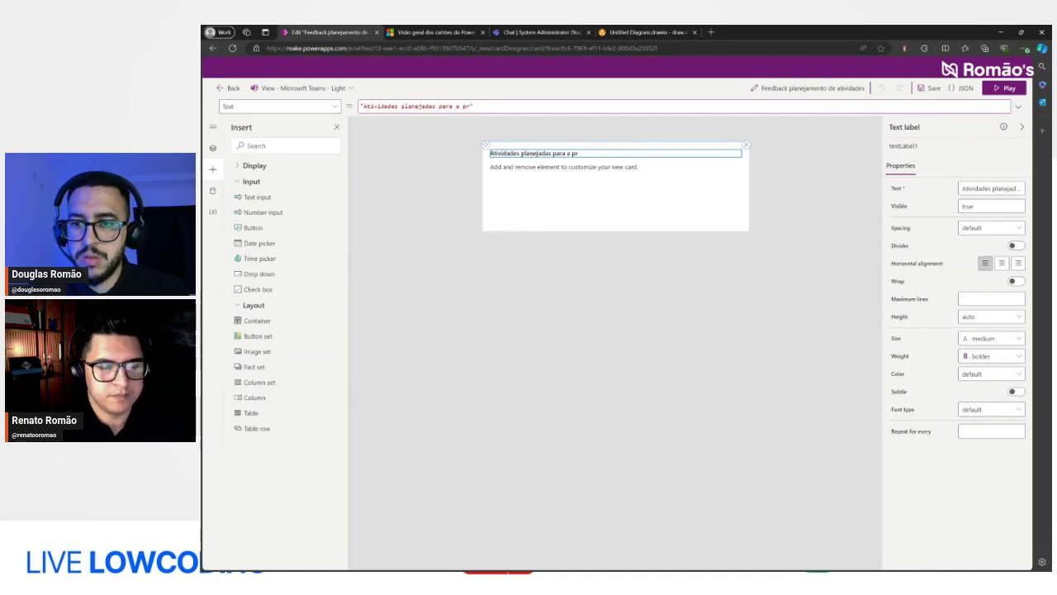
text( proxima)
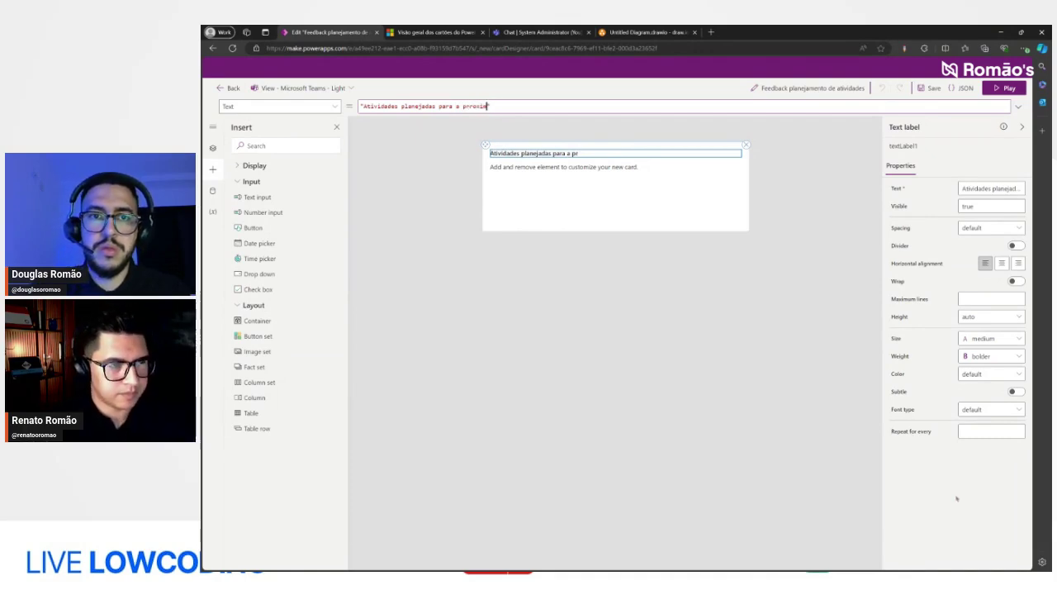
key(BackSpace)
key(BackSpace)
key(BackSpace)
key(BackSpace)
text(óxima semana)
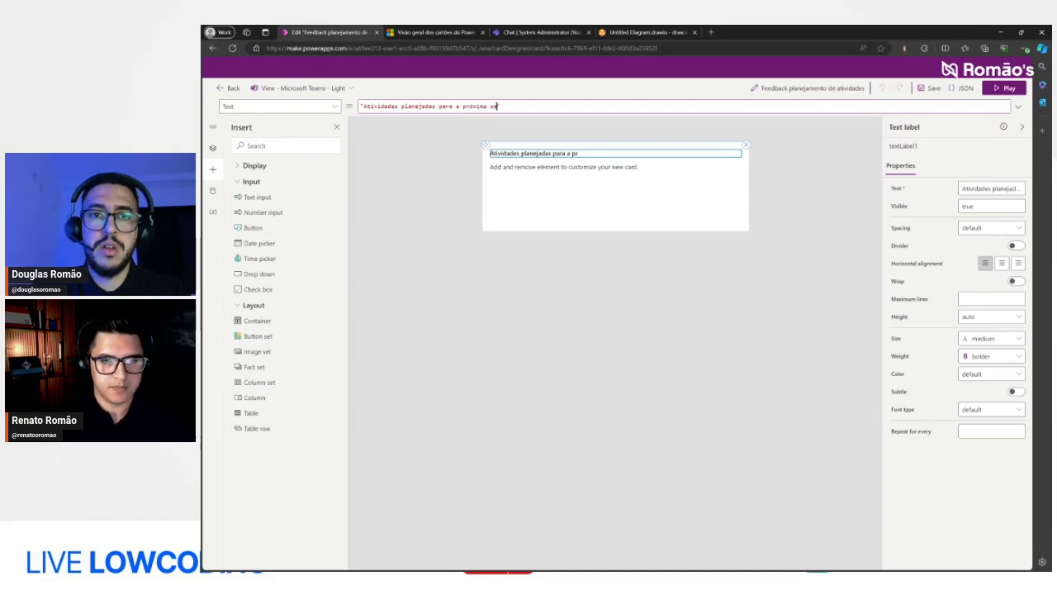
Step: Set the second label's text to "Veja abaixo a lista de atividades planejadas para você e dê o feedback se fazem sentido para o seu planejamento."
click(613, 168)
drag(361, 106, 536, 107)
text("Va)
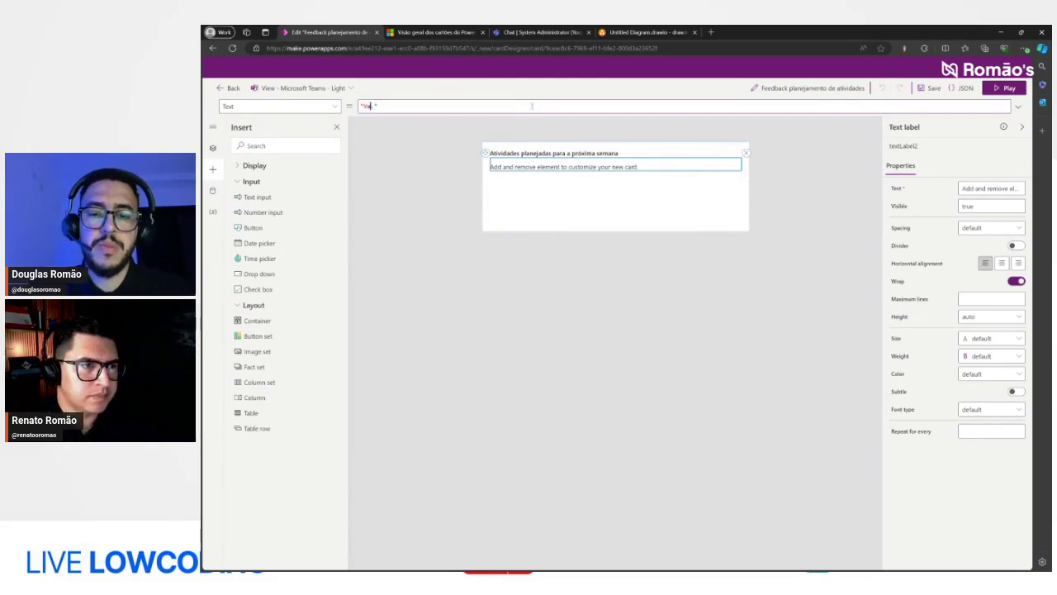
text(ja abaixo )
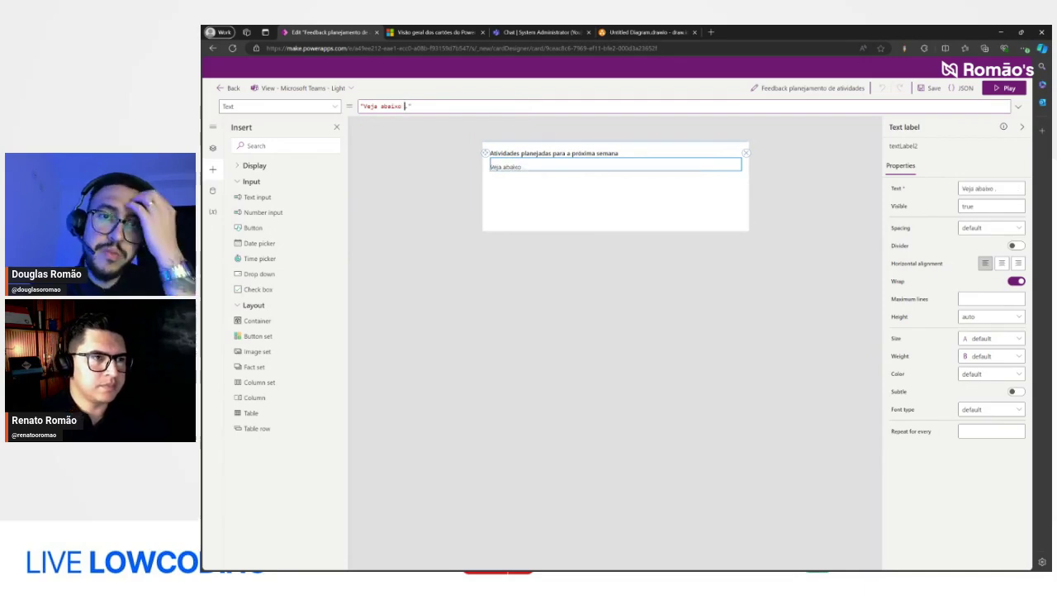
text(a)
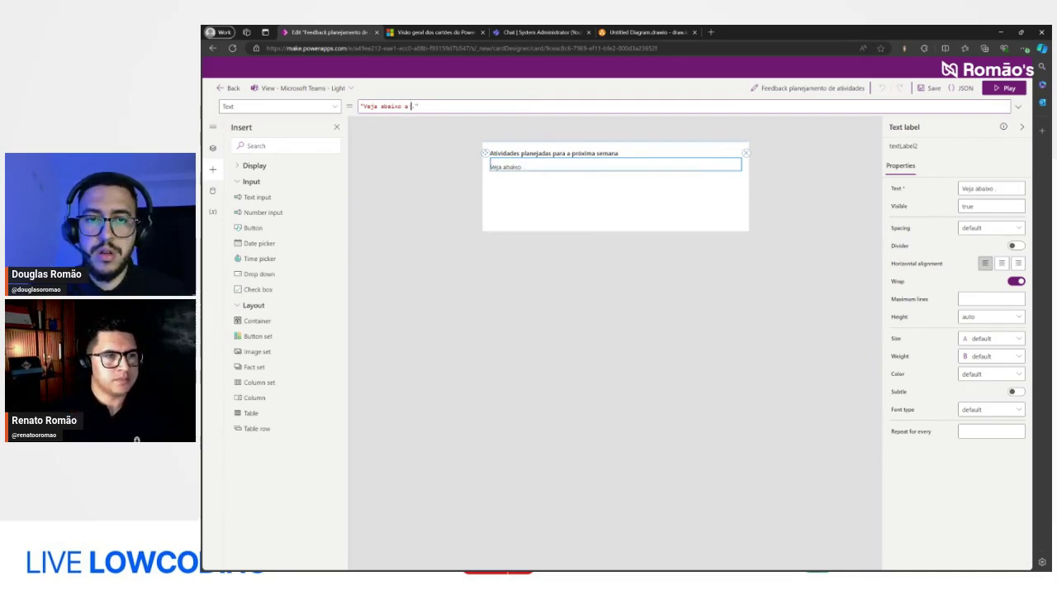
text( lista de atividades par)
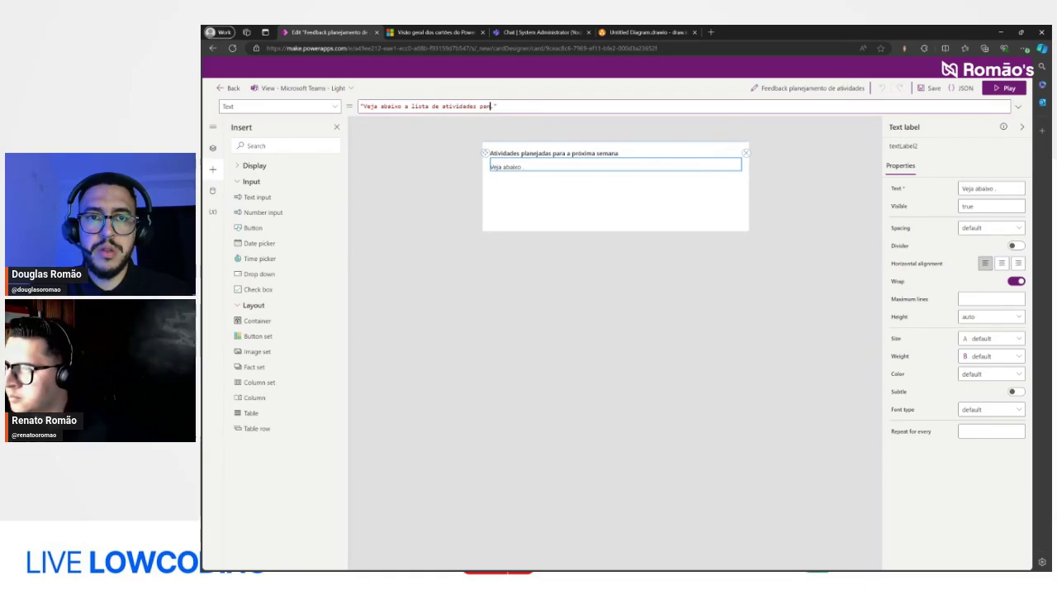
text(nejadas par)
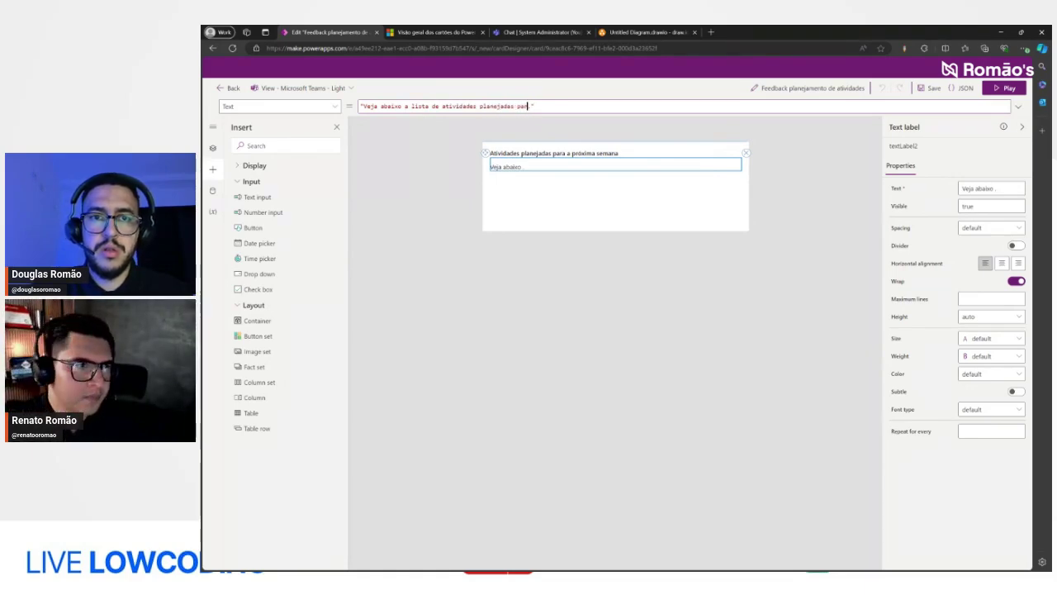
text(a você e d)
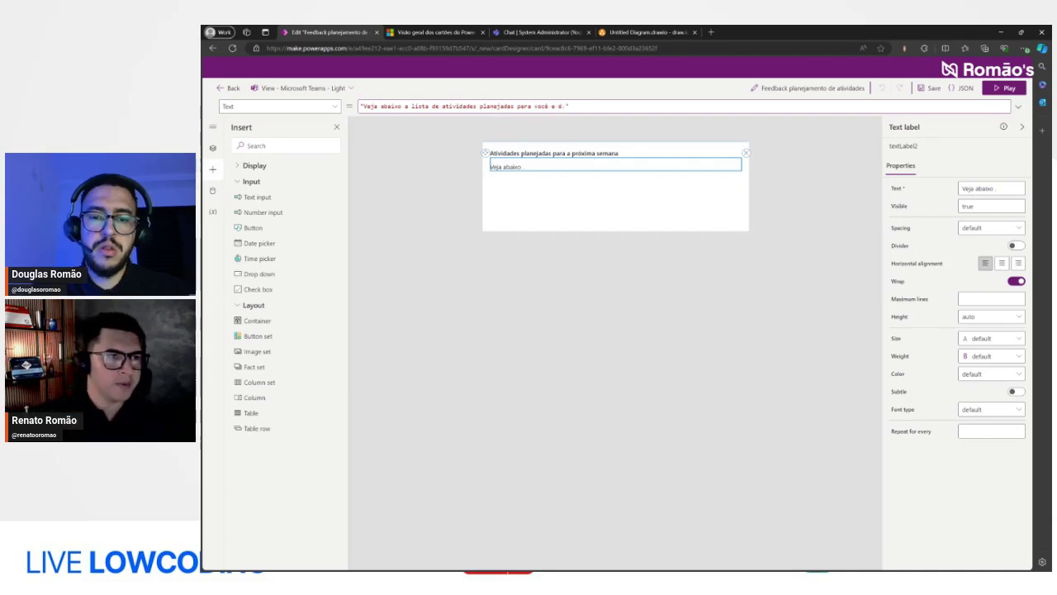
text(ê o Feedback pe)
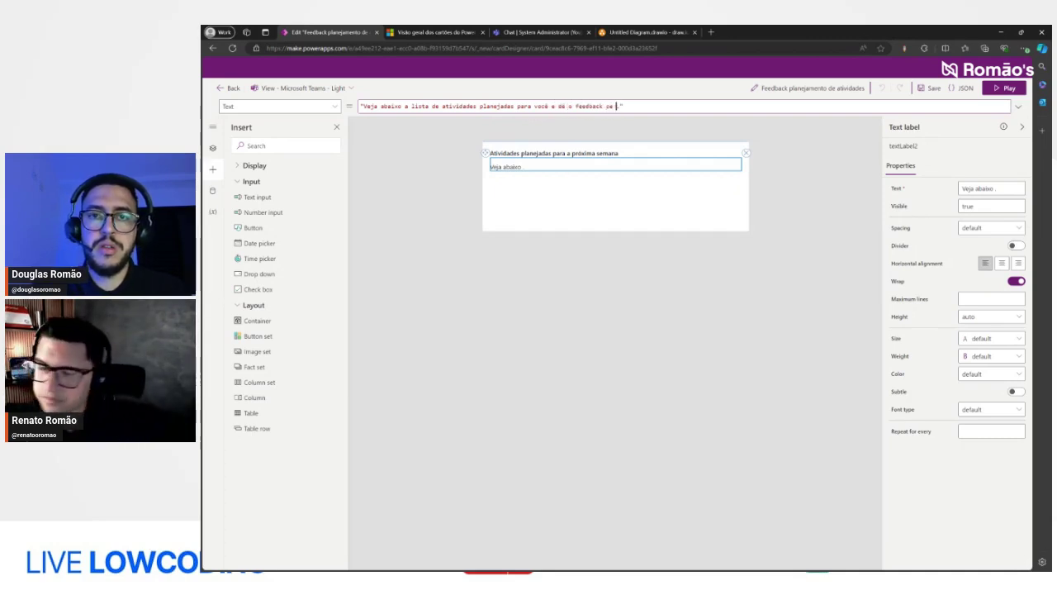
text( fazem sentido par)
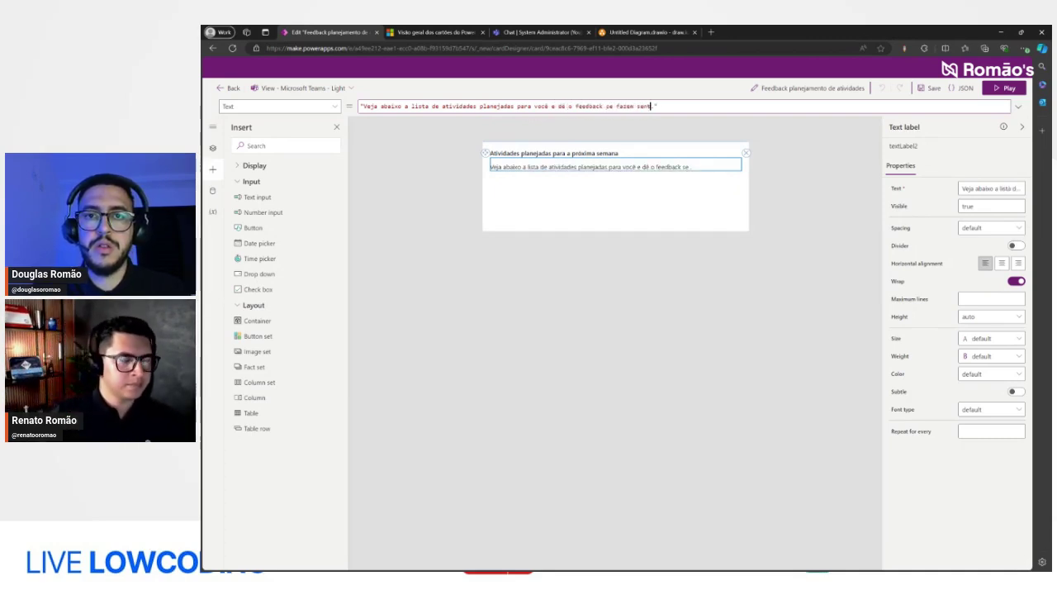
text(a o seu pla)
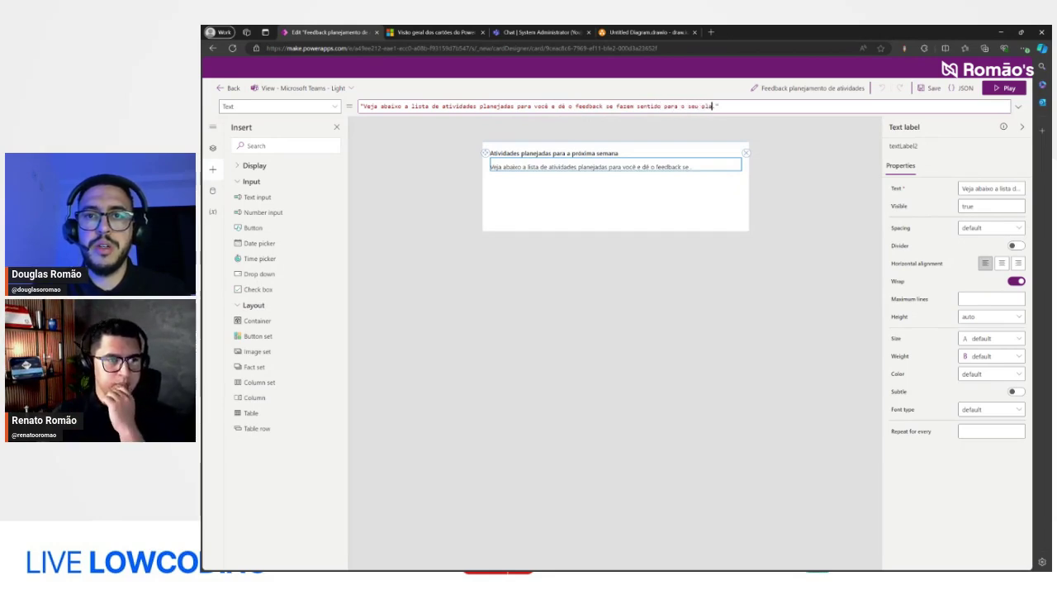
text(nejamento.)
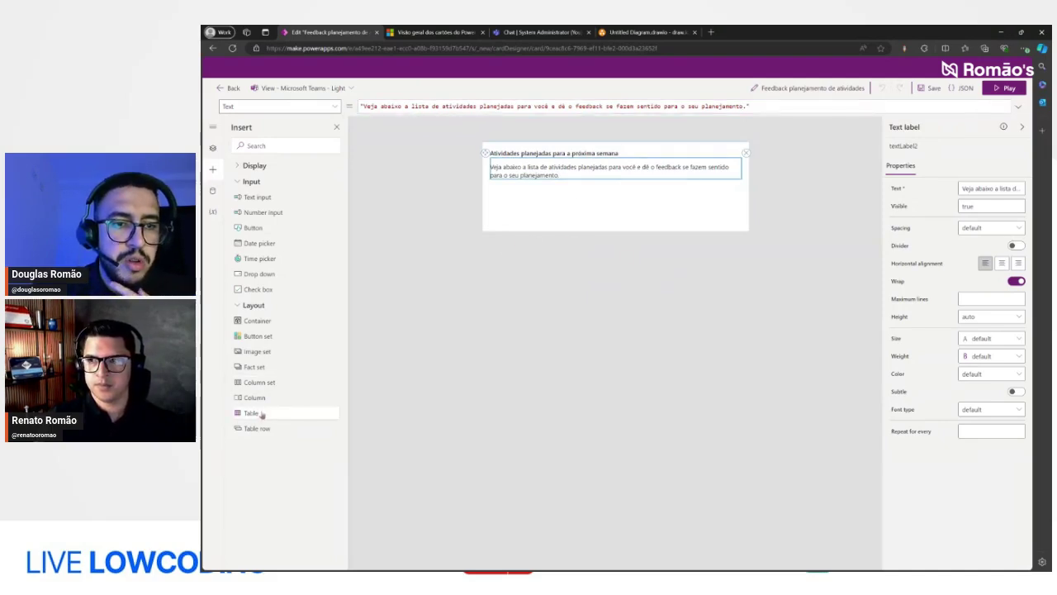
Step: Insert a Table layout control into the card below the description label
drag(261, 414, 543, 206)
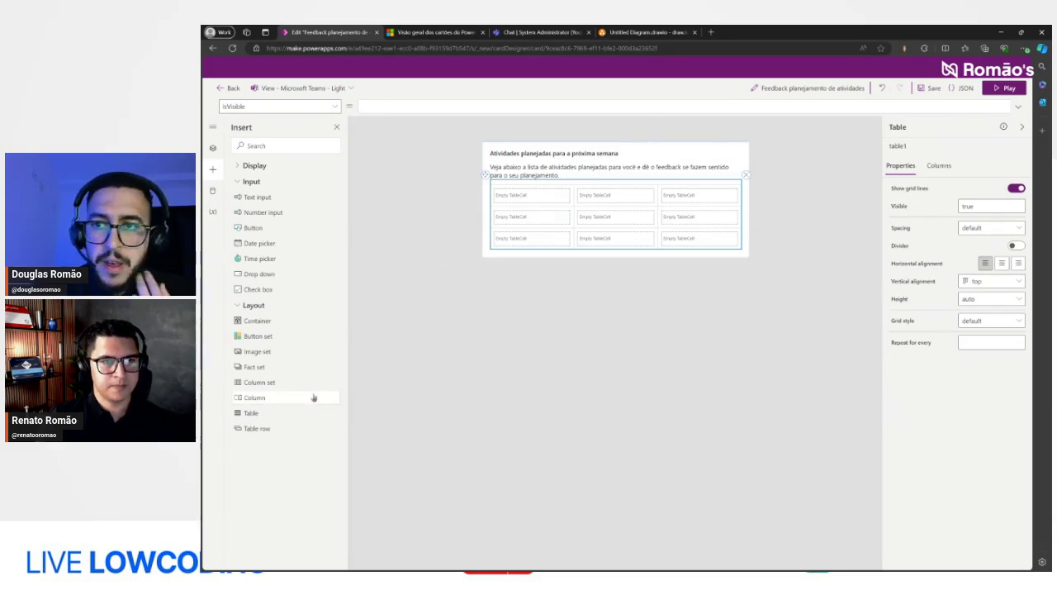
Step: Switch to the Power Apps cards documentation and expand its topics on creating, connecting, sending and managing cards
click(436, 33)
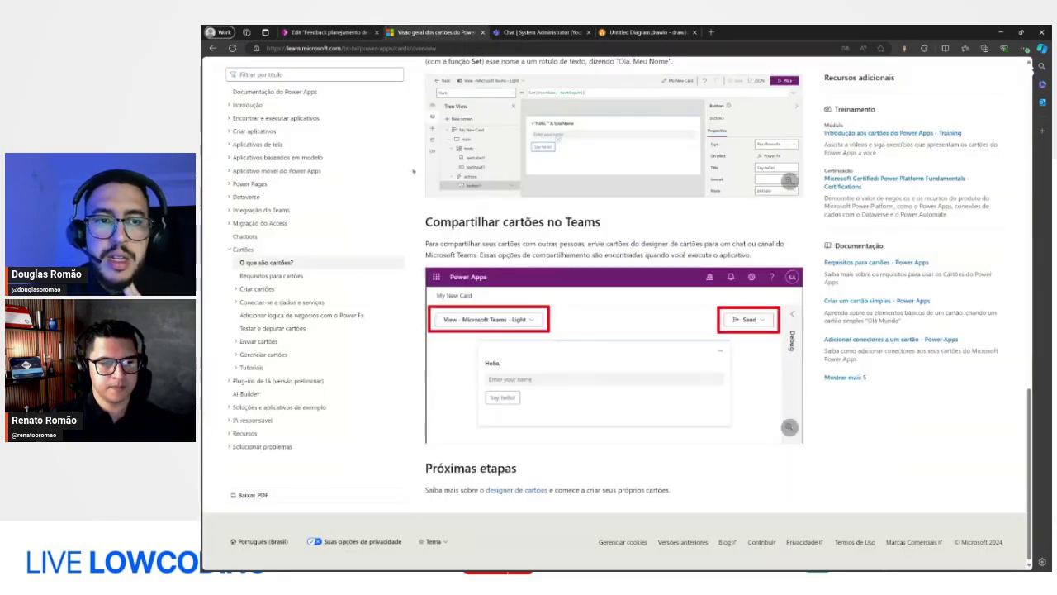
click(237, 302)
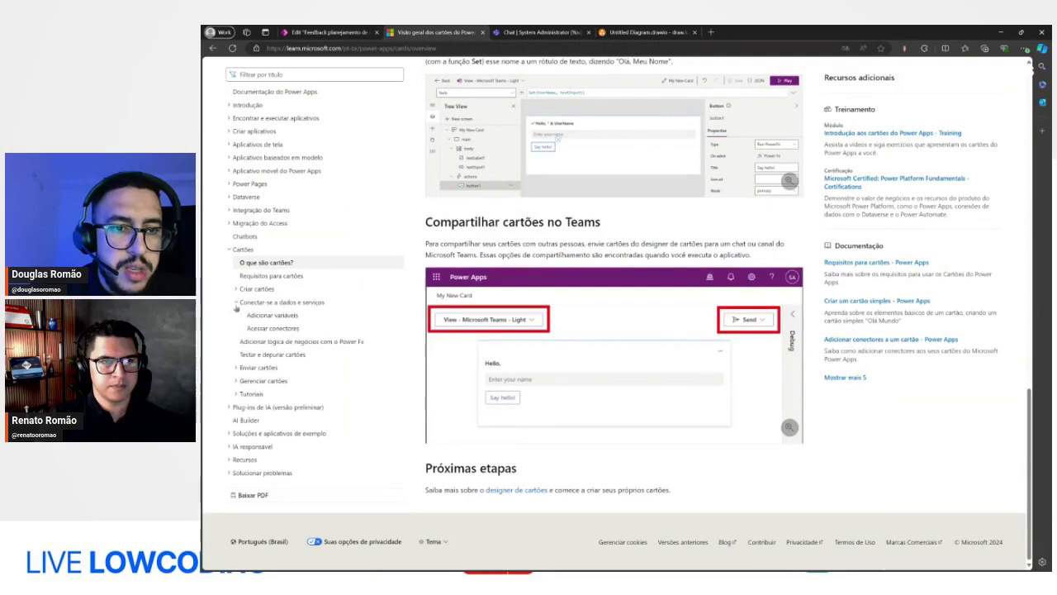
click(236, 382)
click(236, 367)
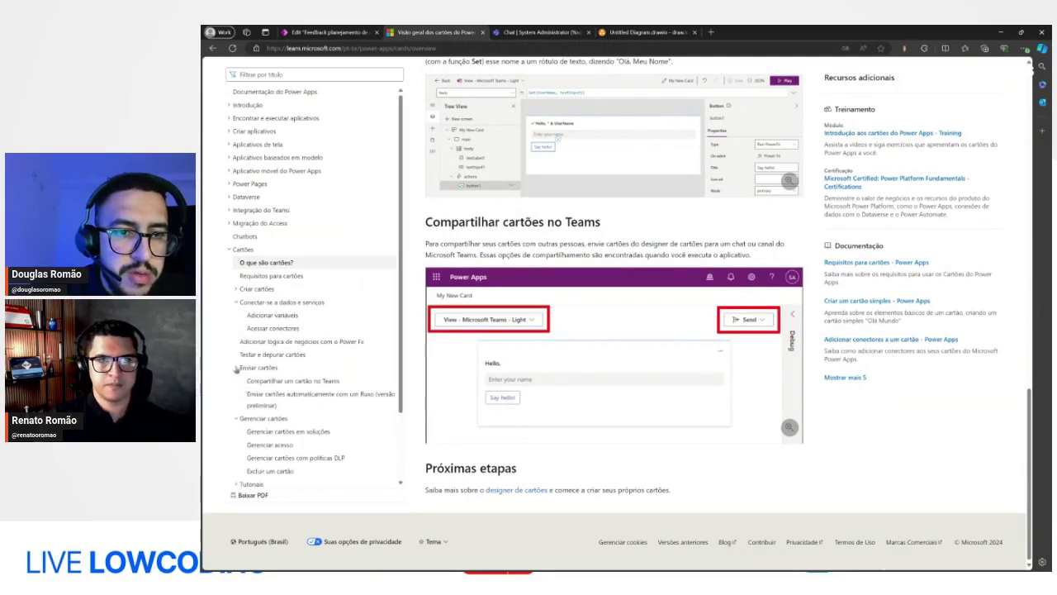
click(234, 290)
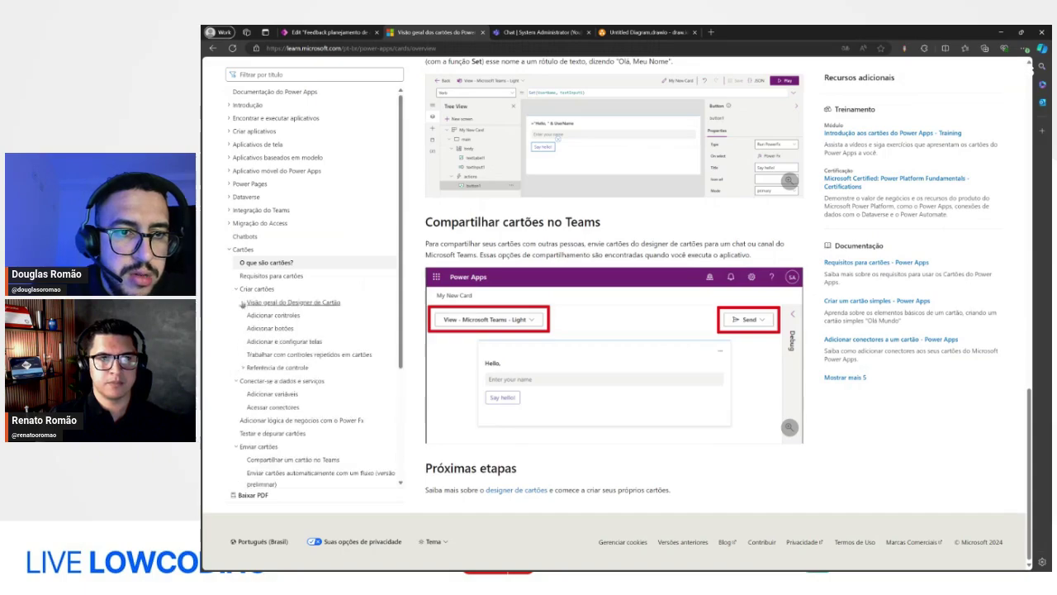
Step: Go through the article on adding controls to the controls and properties reference, and open the Table control's page
click(285, 318)
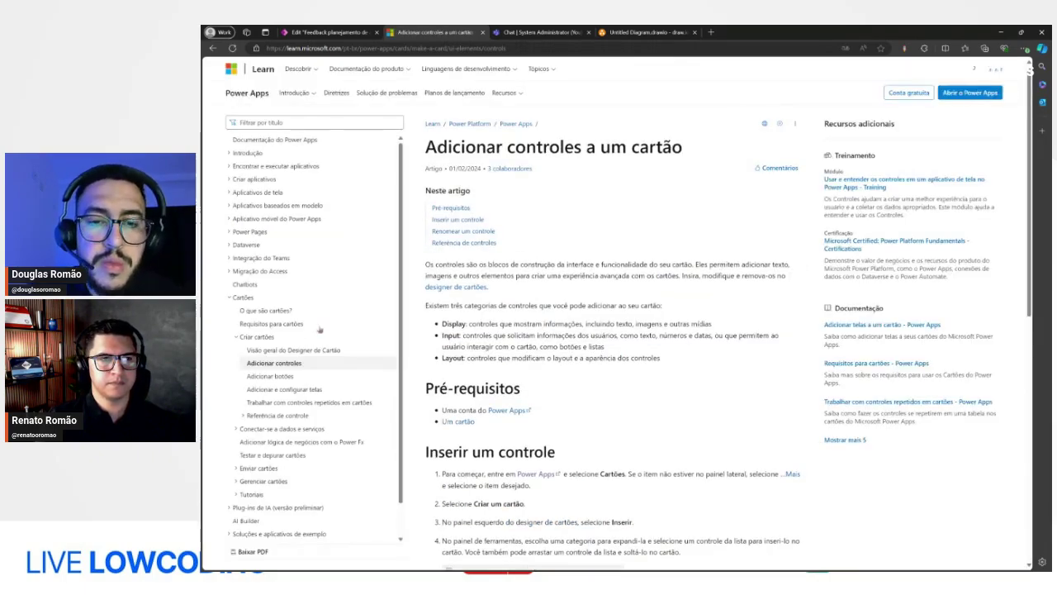
scroll(507, 280, down, 10)
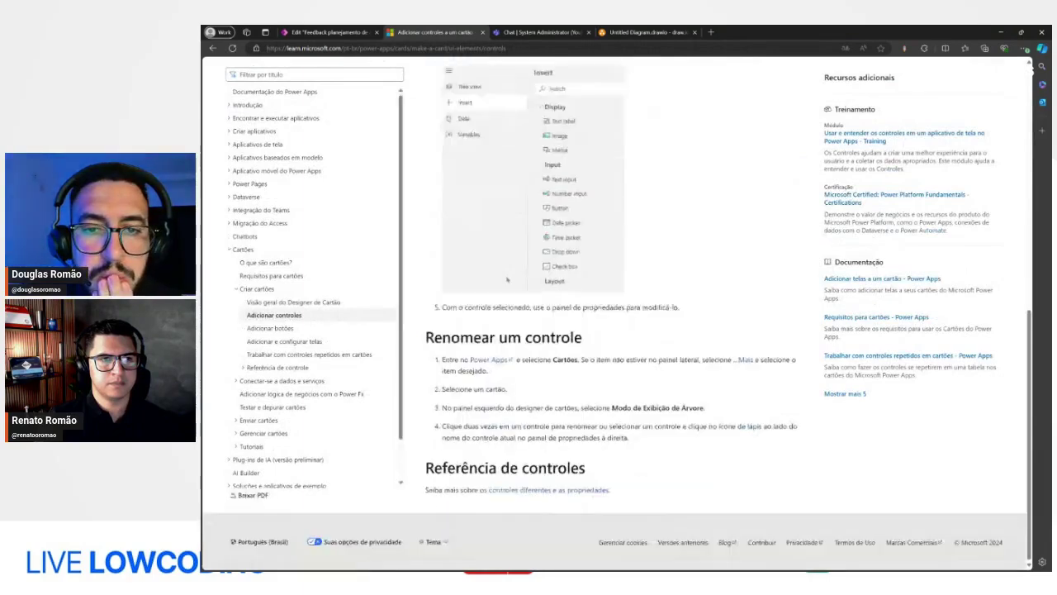
click(549, 491)
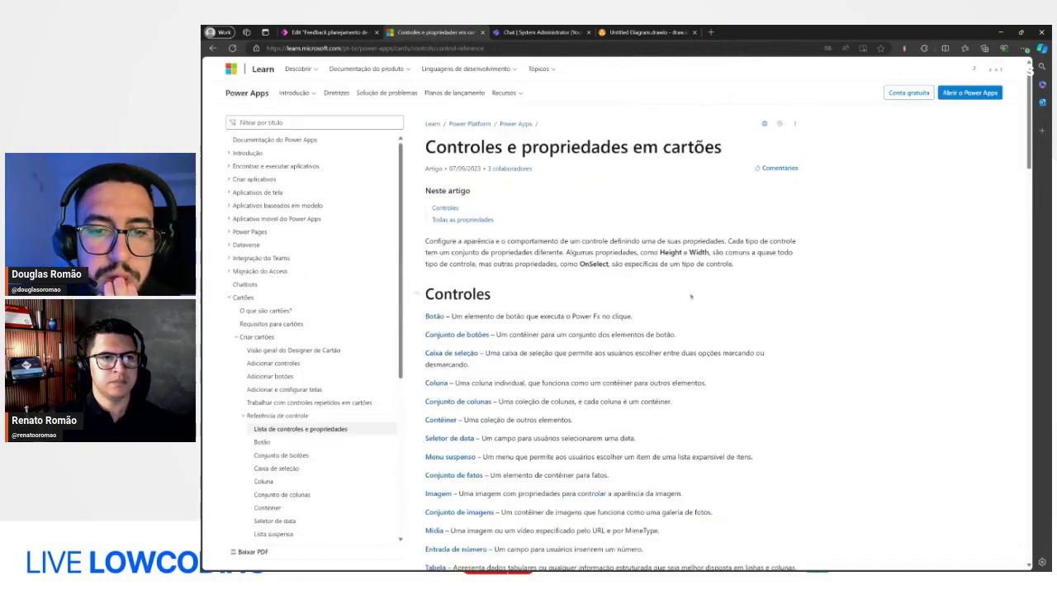
scroll(691, 296, down, 5)
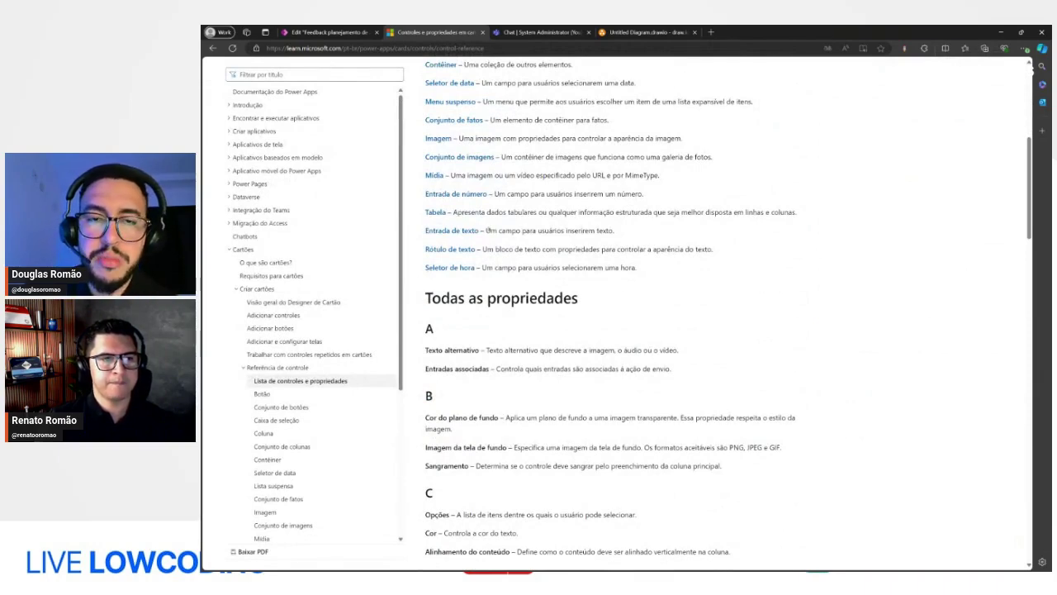
scroll(479, 226, up, 2)
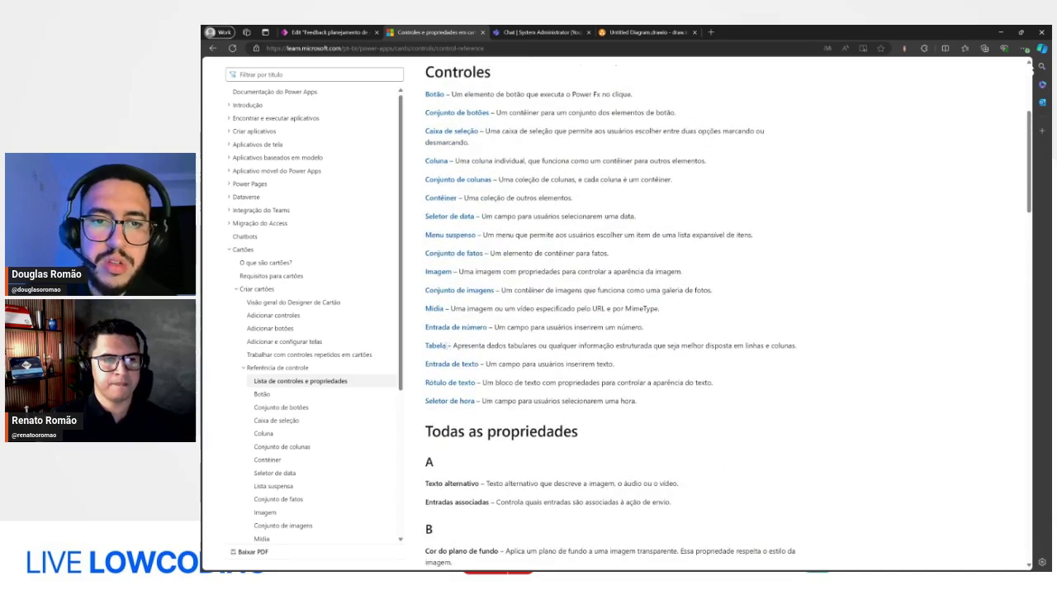
click(437, 348)
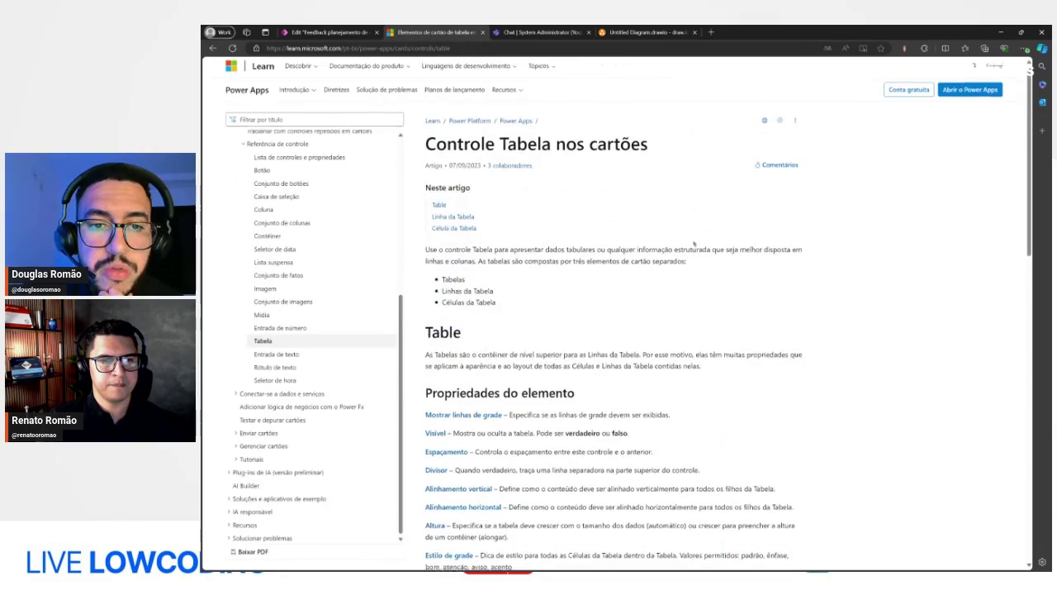
Step: Read the Table control article, examining the element, column, row and cell properties
scroll(687, 241, down, 1)
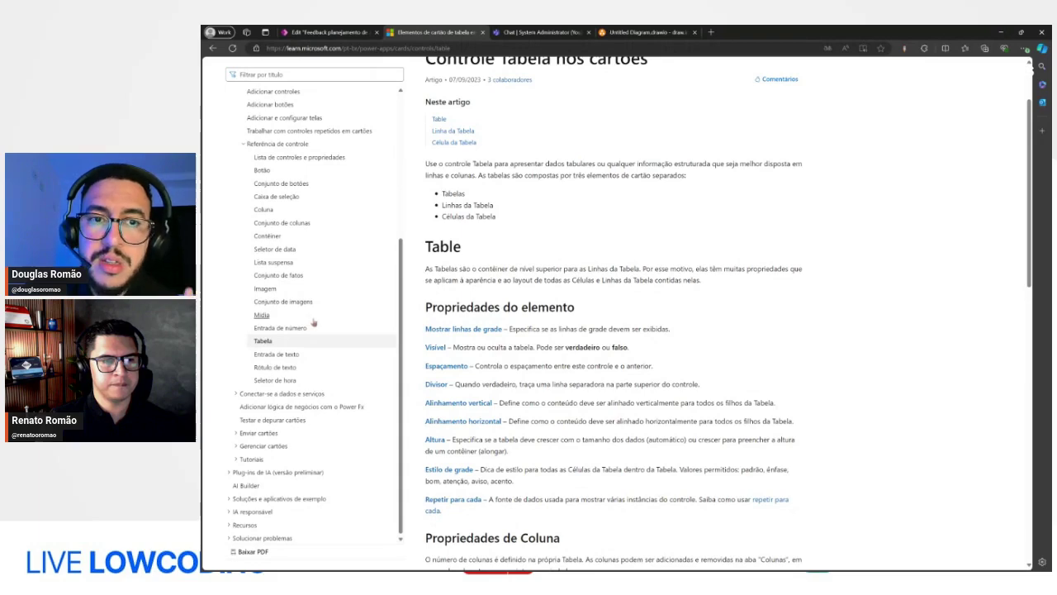
scroll(263, 202, up, 1)
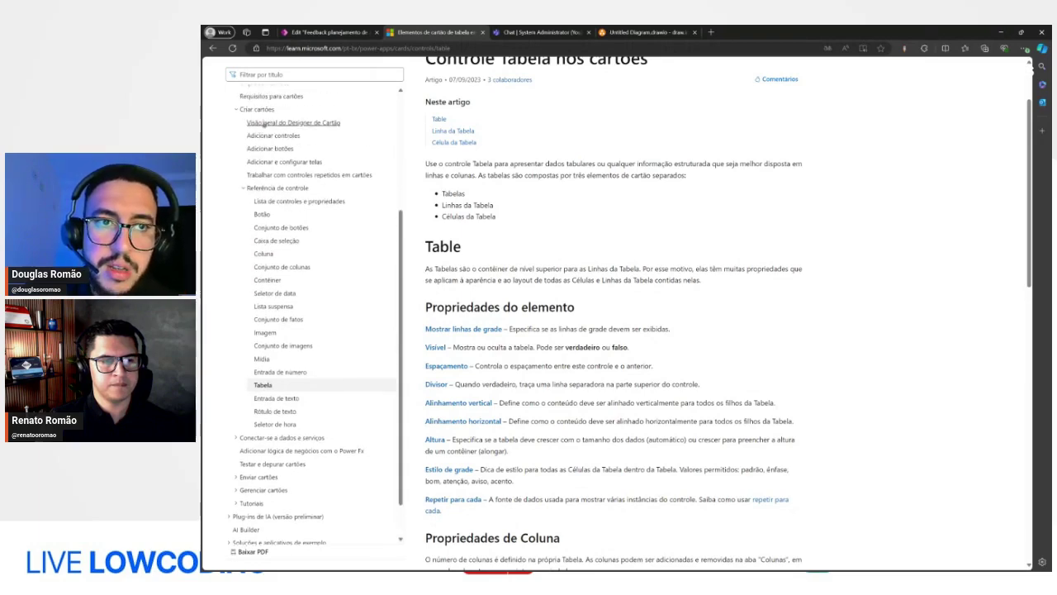
scroll(262, 123, up, 1)
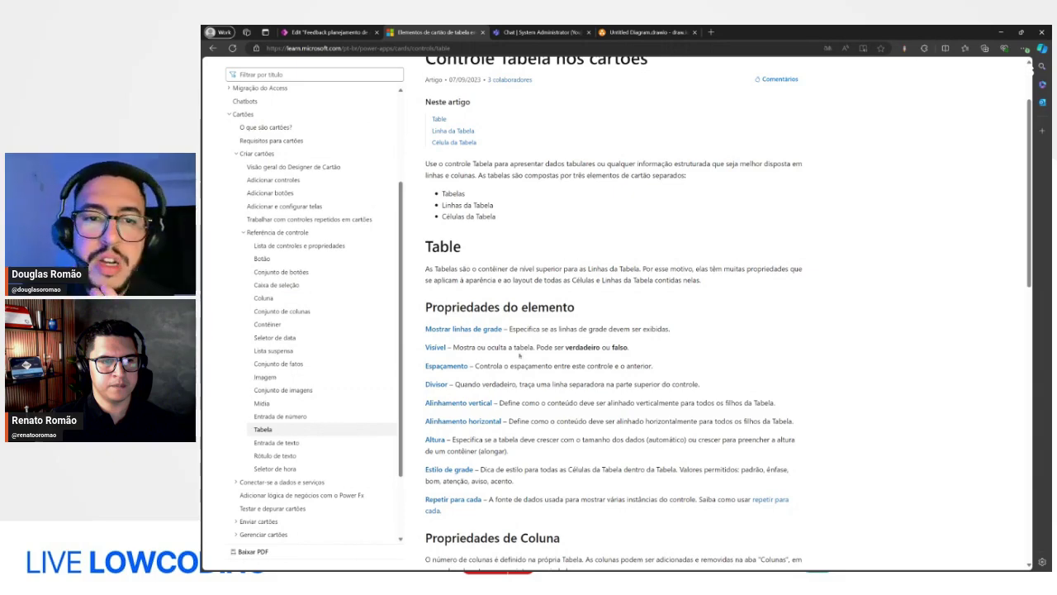
scroll(519, 355, down, 1)
scroll(496, 337, up, 2)
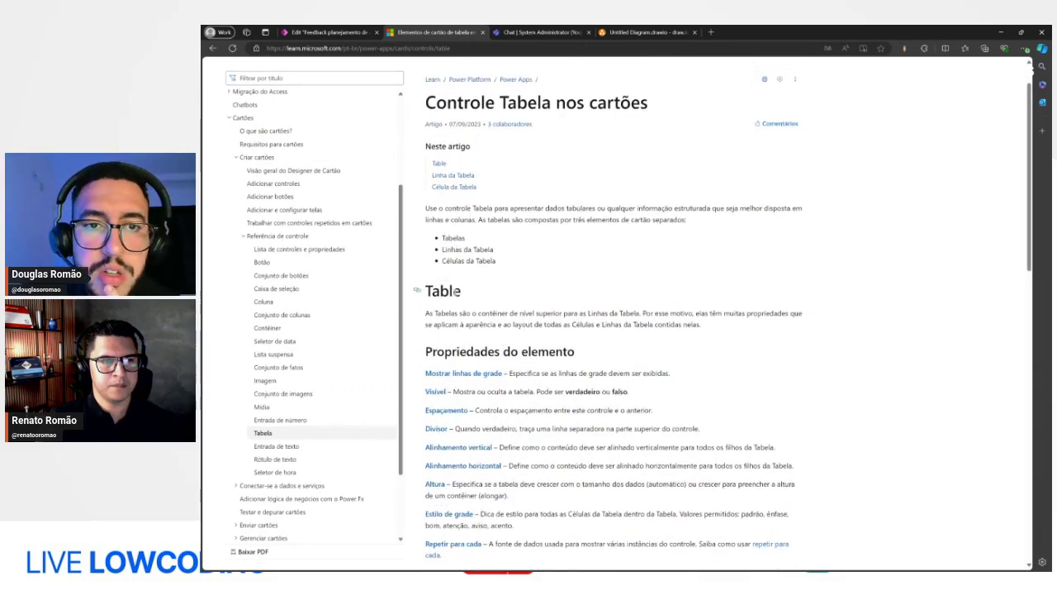
drag(468, 208, 641, 220)
click(652, 231)
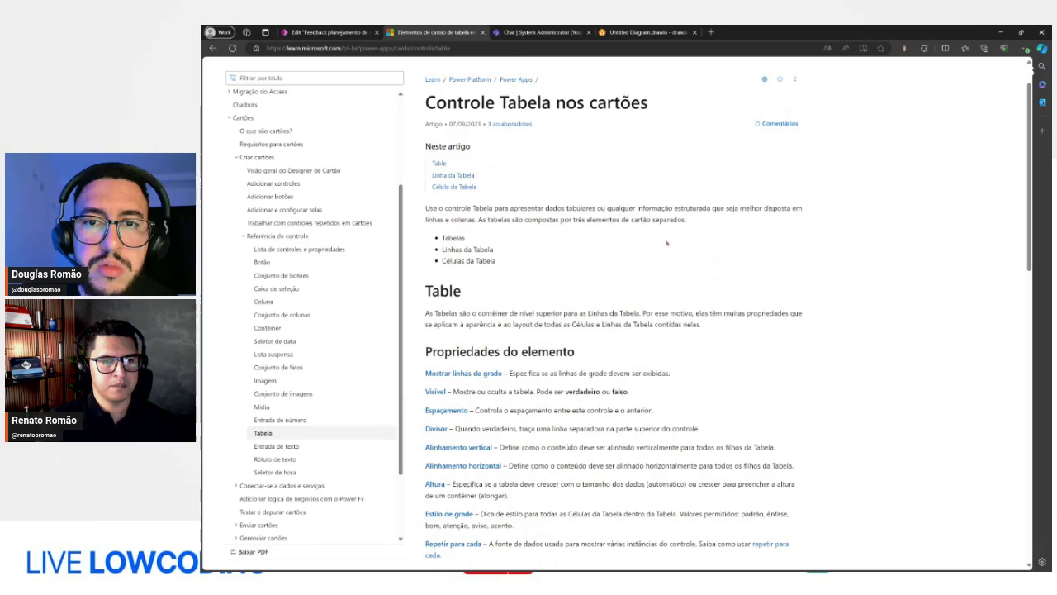
scroll(667, 243, down, 4)
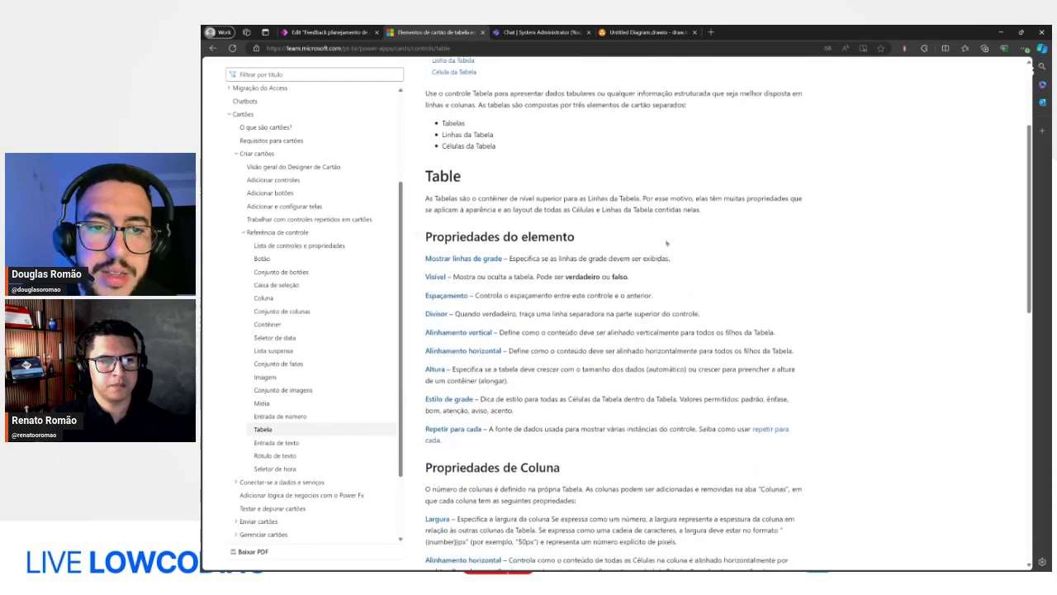
scroll(667, 243, down, 1)
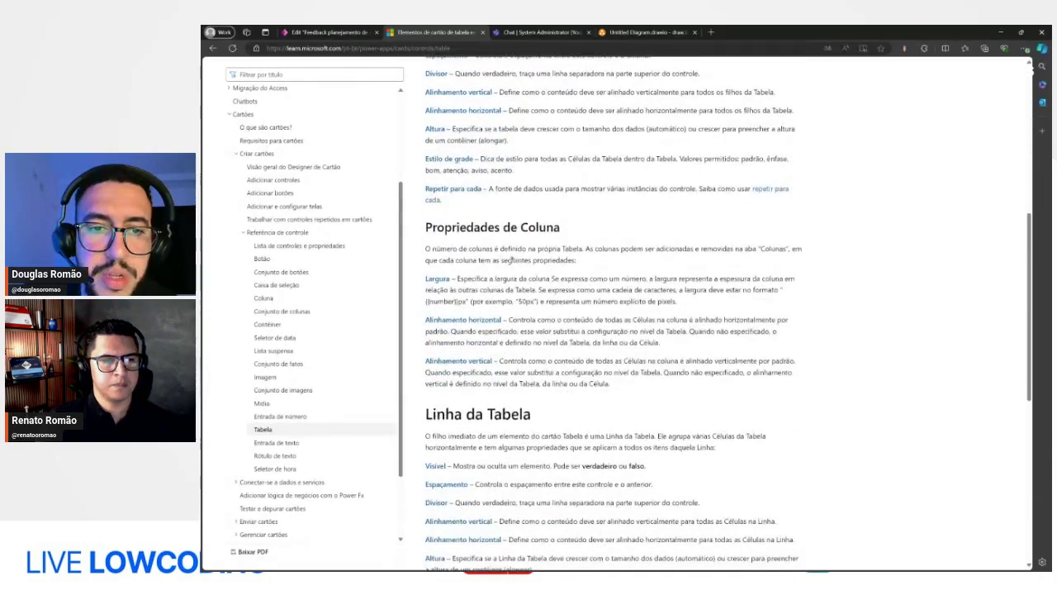
scroll(512, 259, down, 1)
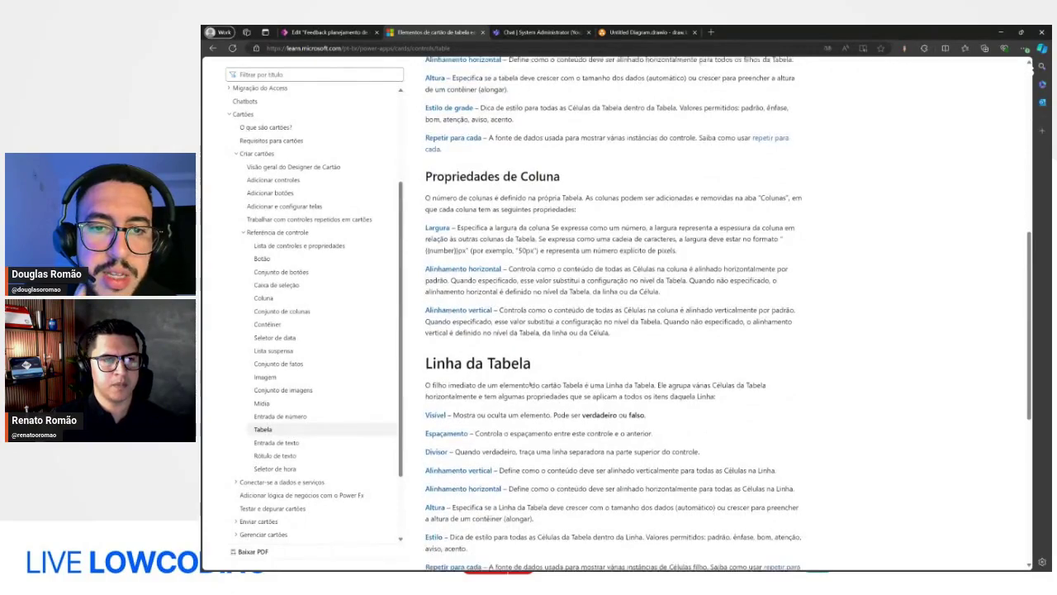
scroll(529, 385, down, 5)
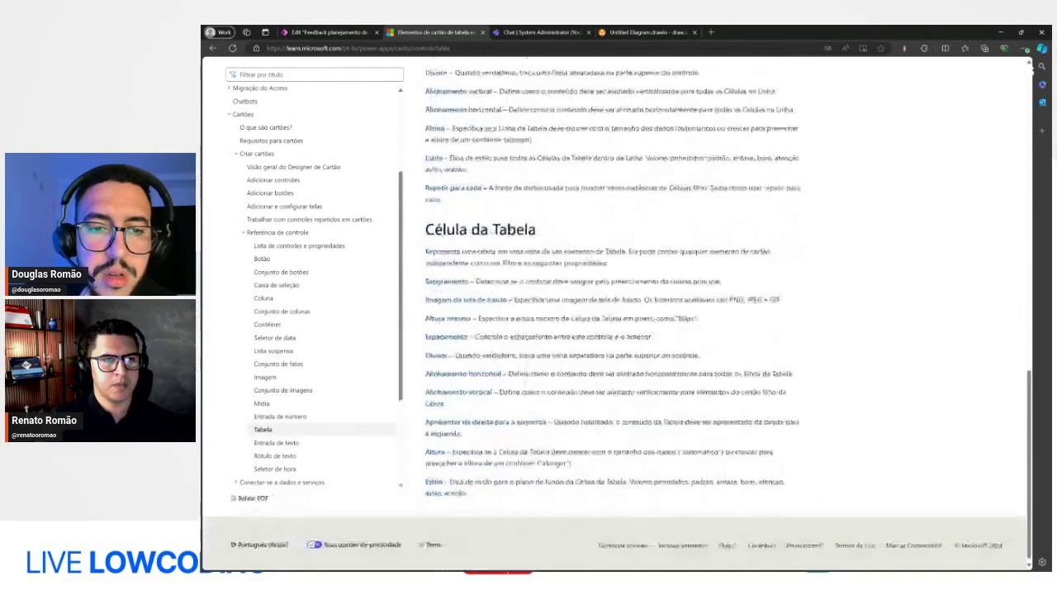
scroll(430, 147, up, 3)
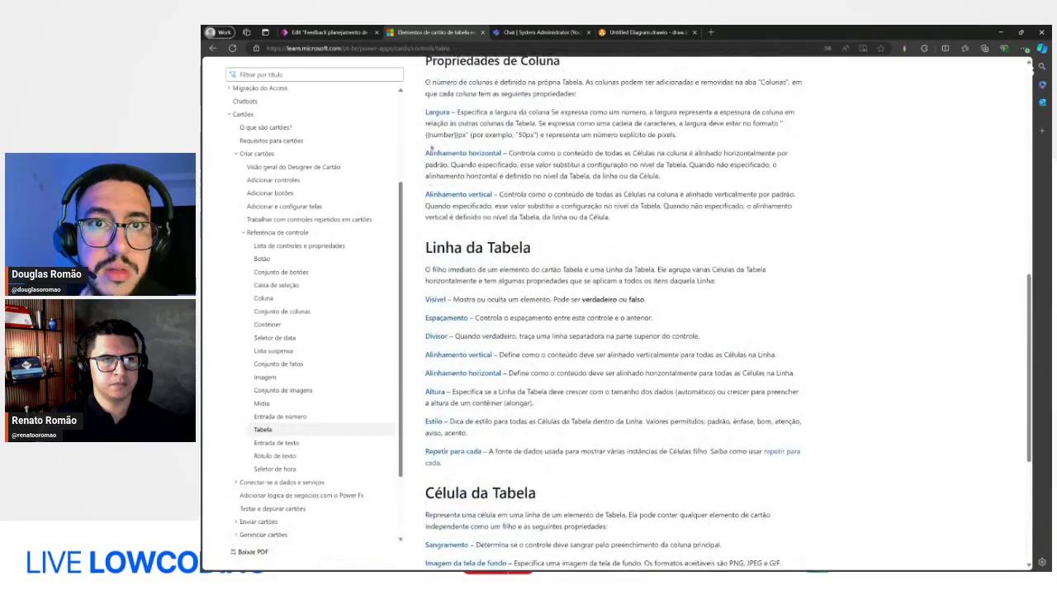
Step: Return to the card designer and check which formula properties the table's first cell offers
click(331, 31)
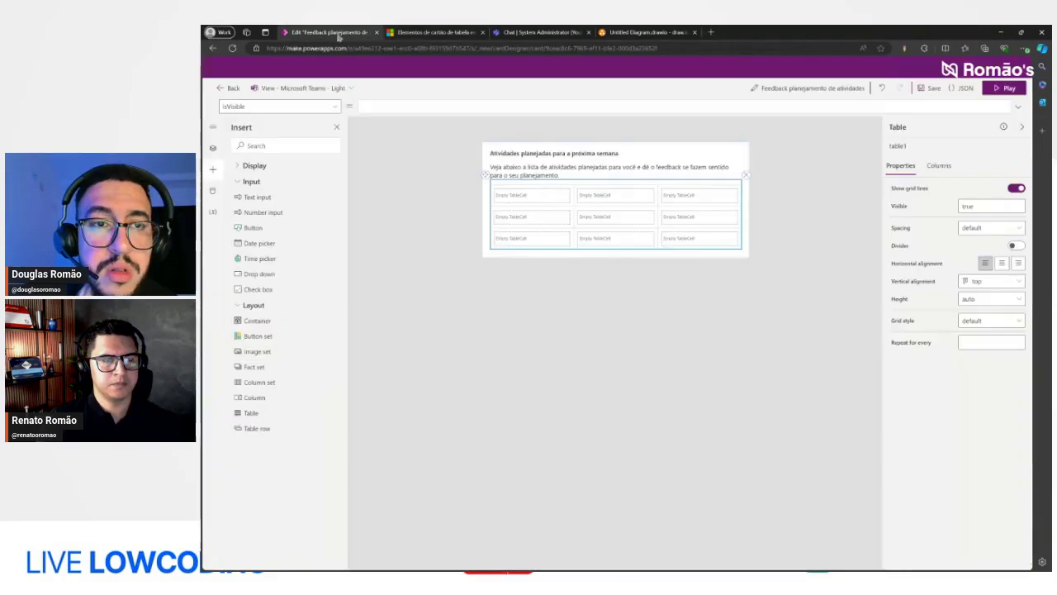
click(526, 196)
click(568, 192)
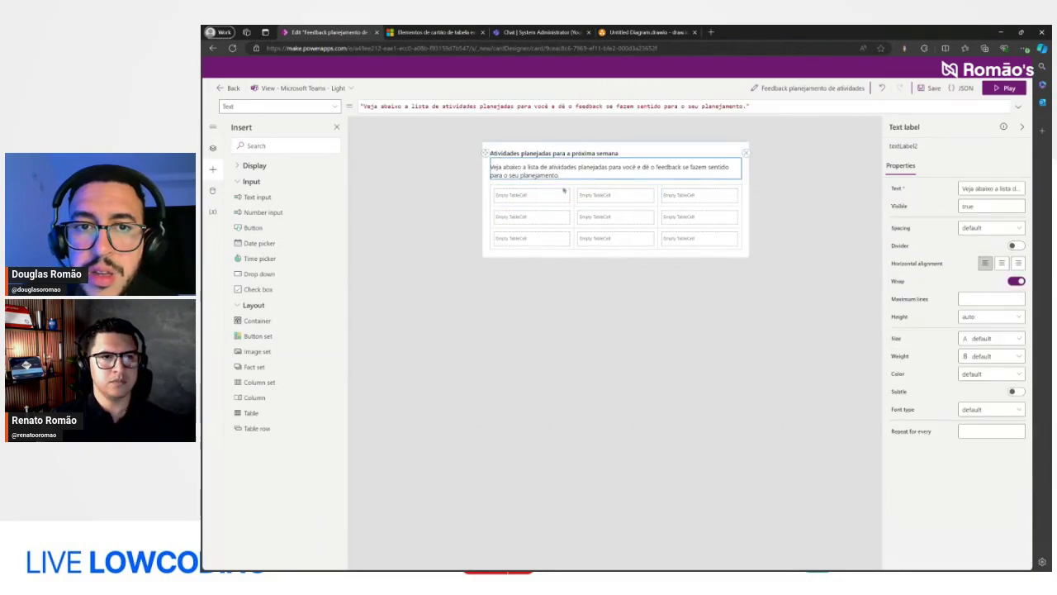
click(556, 196)
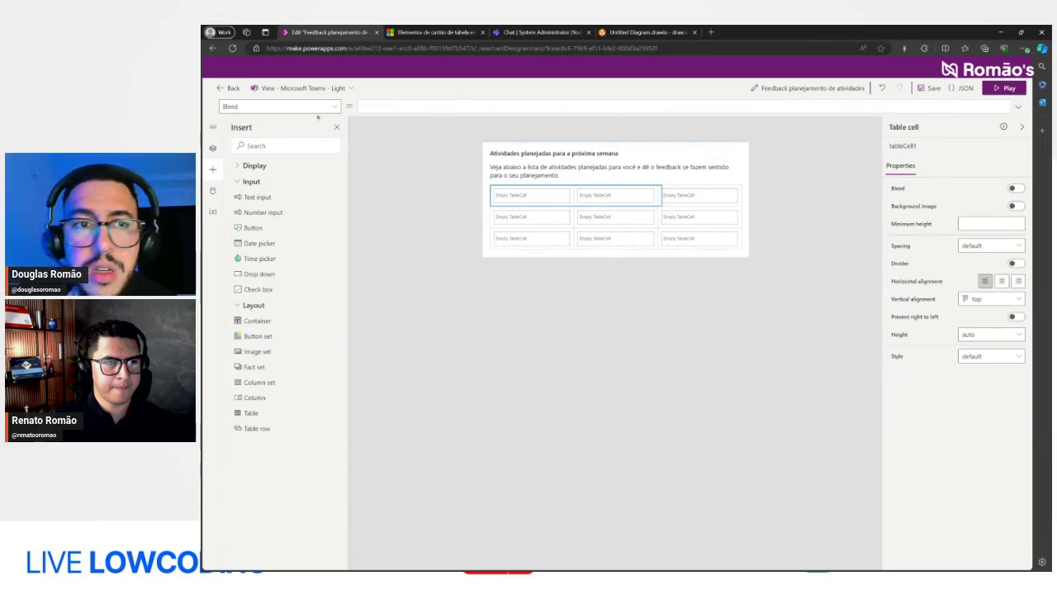
click(320, 107)
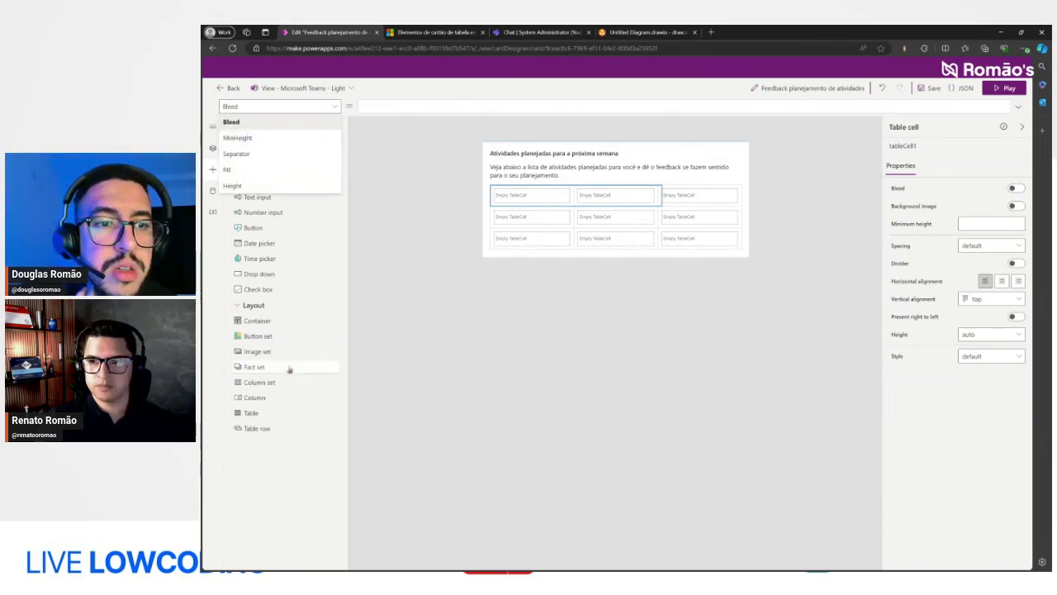
click(419, 272)
Step: Examine the table's hierarchy in the card's tree, from the table to its first row and first cell
click(213, 150)
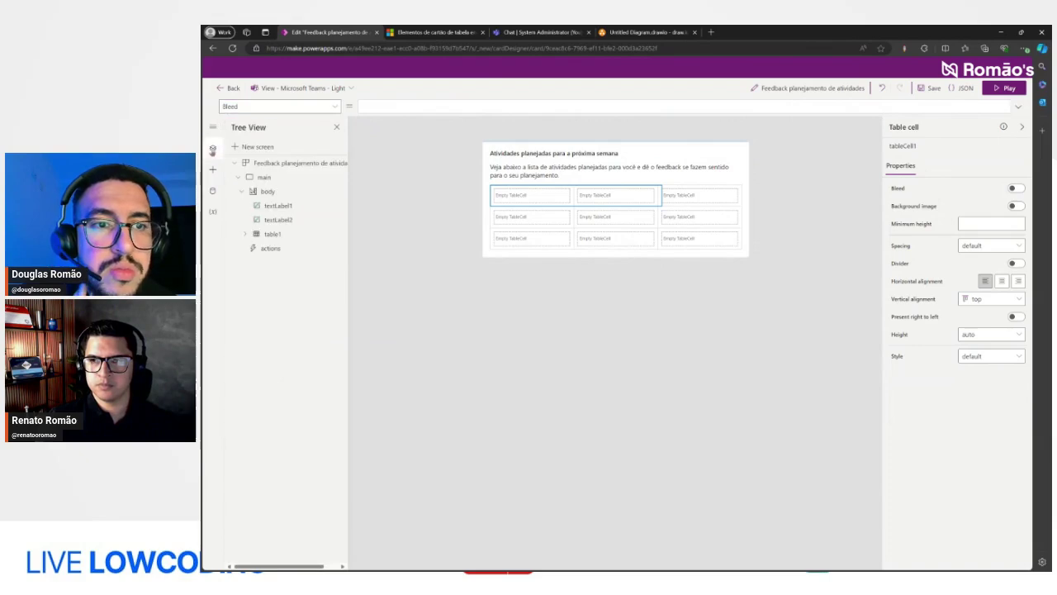
click(271, 235)
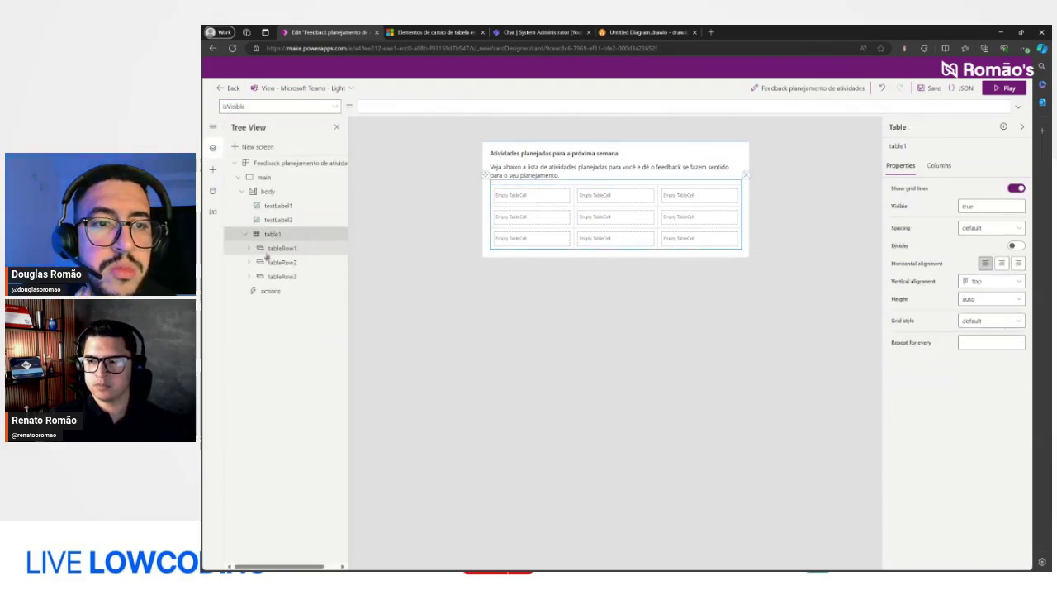
click(282, 249)
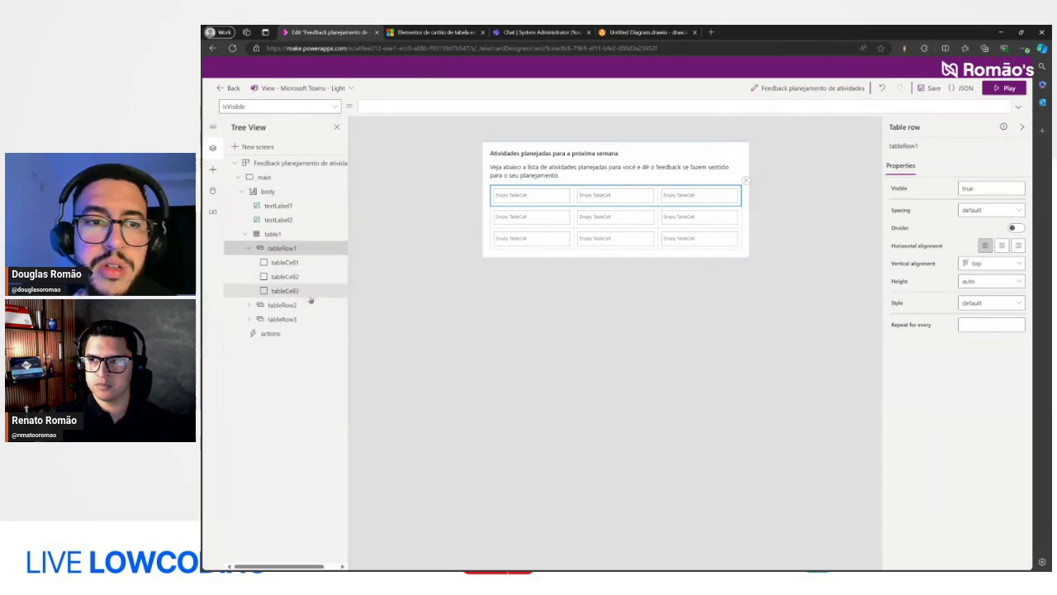
click(297, 265)
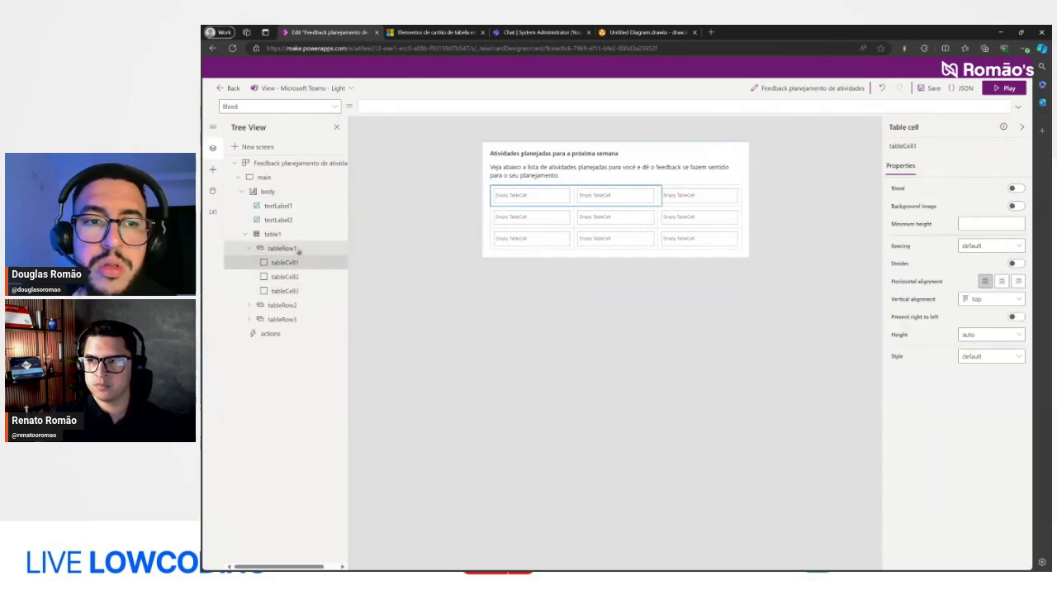
Step: Set the first table row's Repeat for every data to [{ Nome: "Teste"}, {Nome: "Teste 2"}]
click(283, 248)
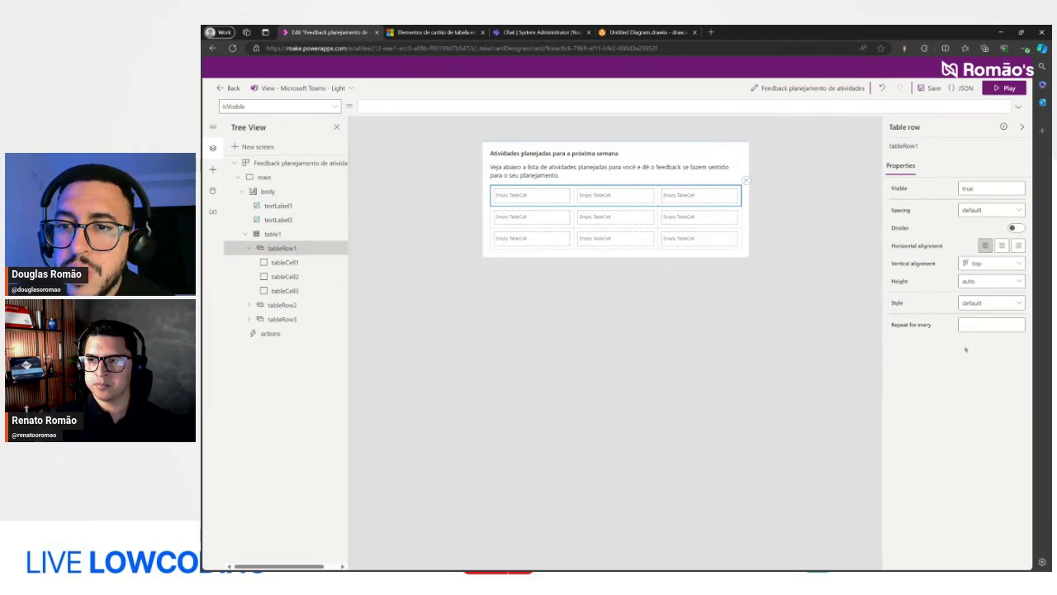
click(987, 327)
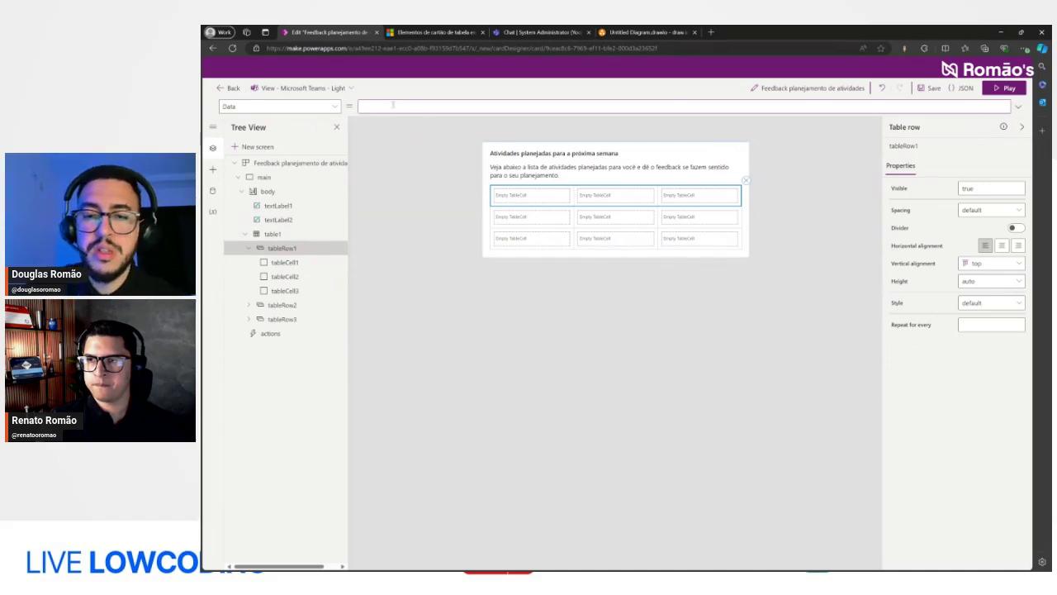
text({})
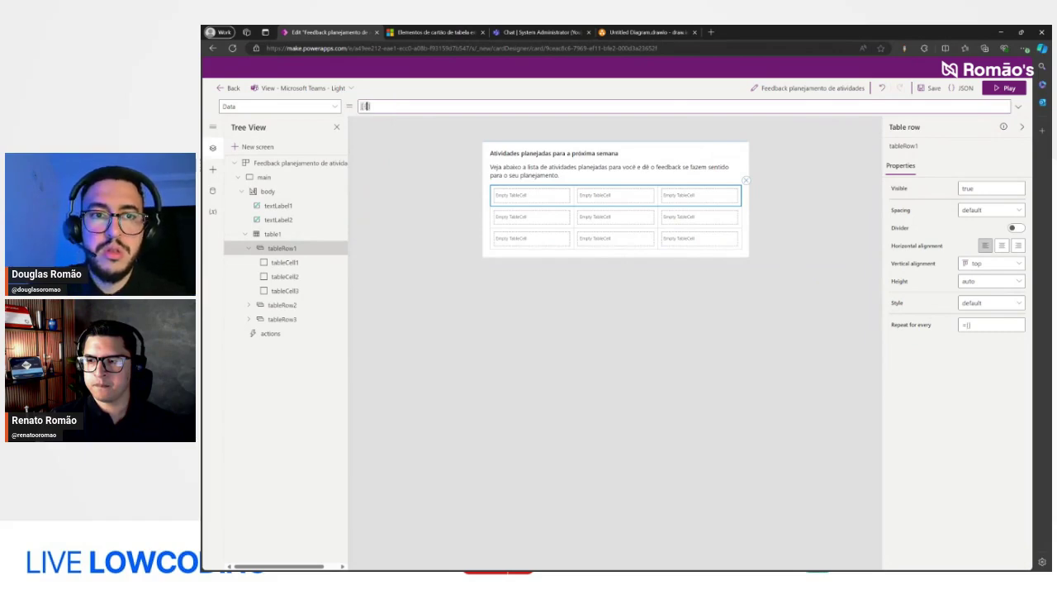
text( Nome)
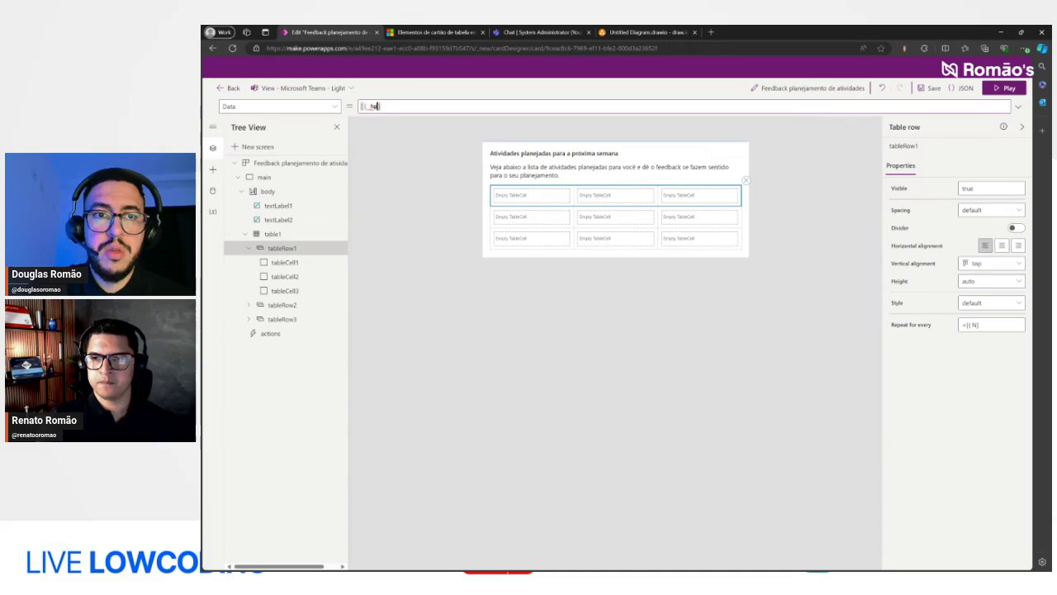
text(ome: )
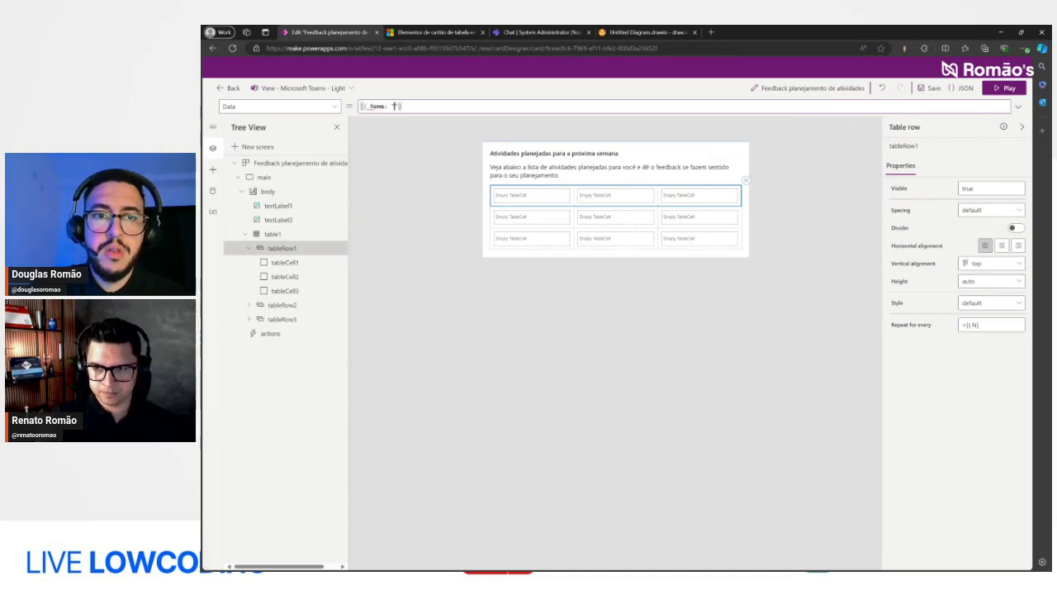
text("Teste"}, {)
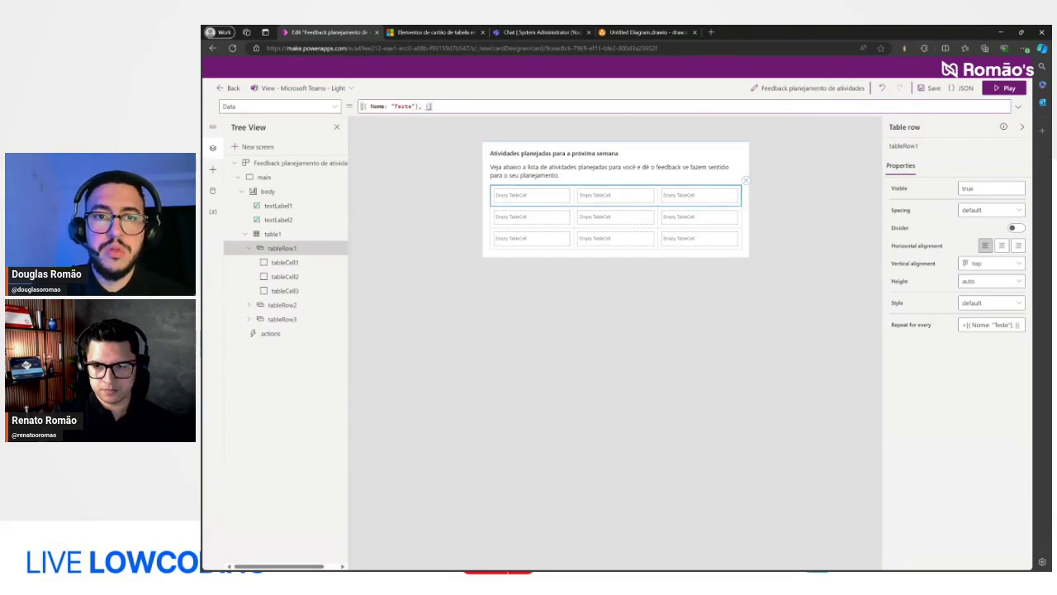
text(Nome: ")
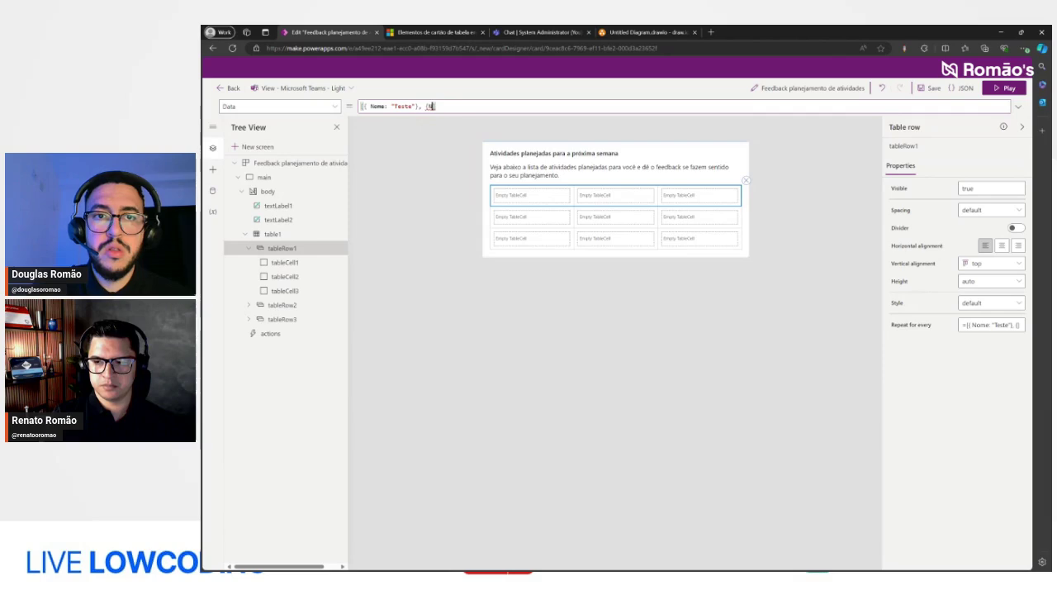
text(Teste 2)
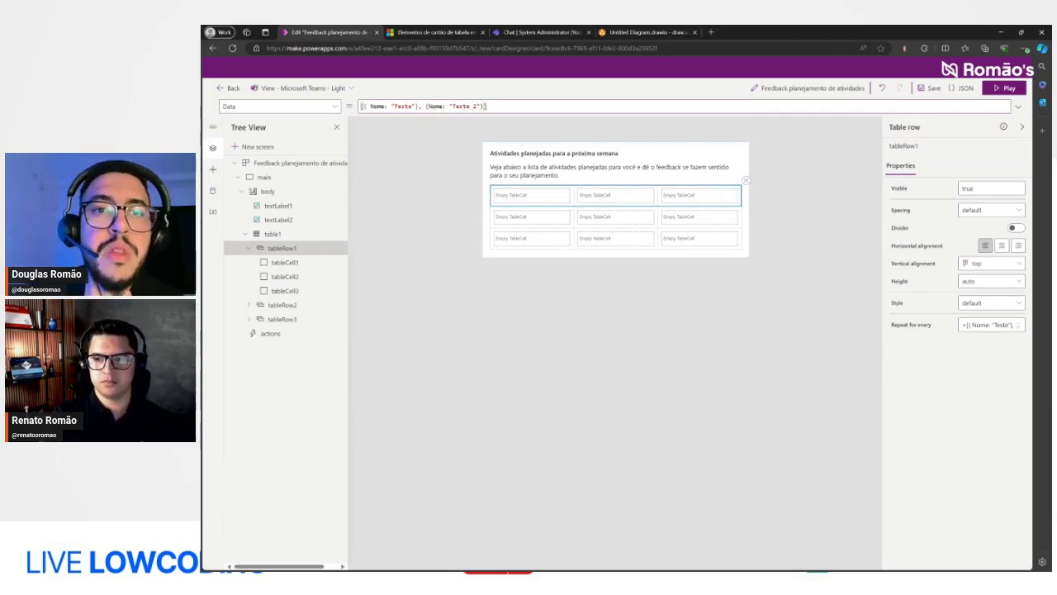
Step: Select the first row's first cell, then return to the Table control article and load its en-us version
click(299, 263)
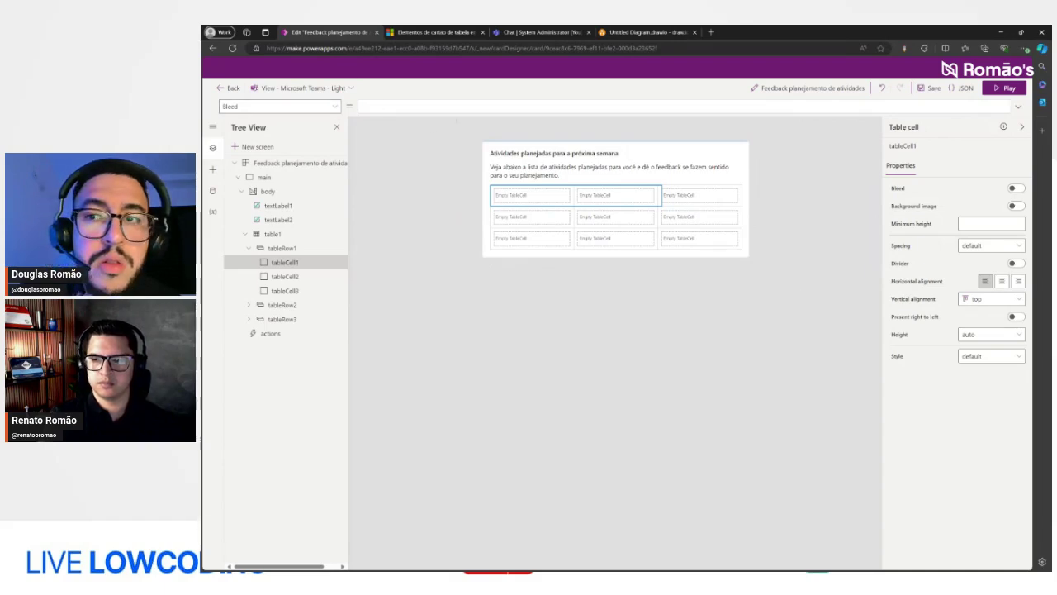
click(458, 32)
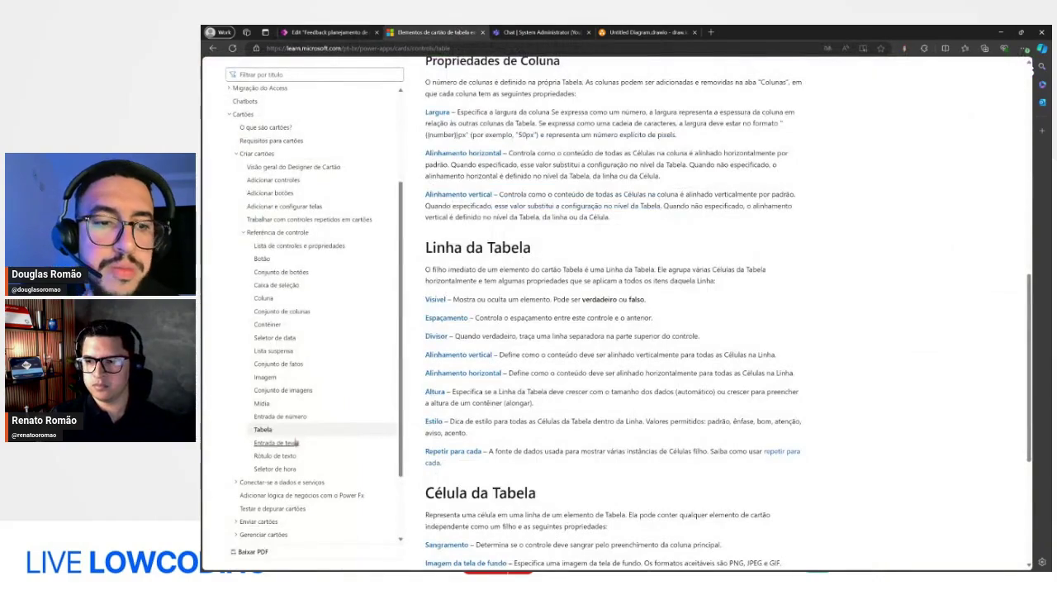
scroll(519, 366, up, 5)
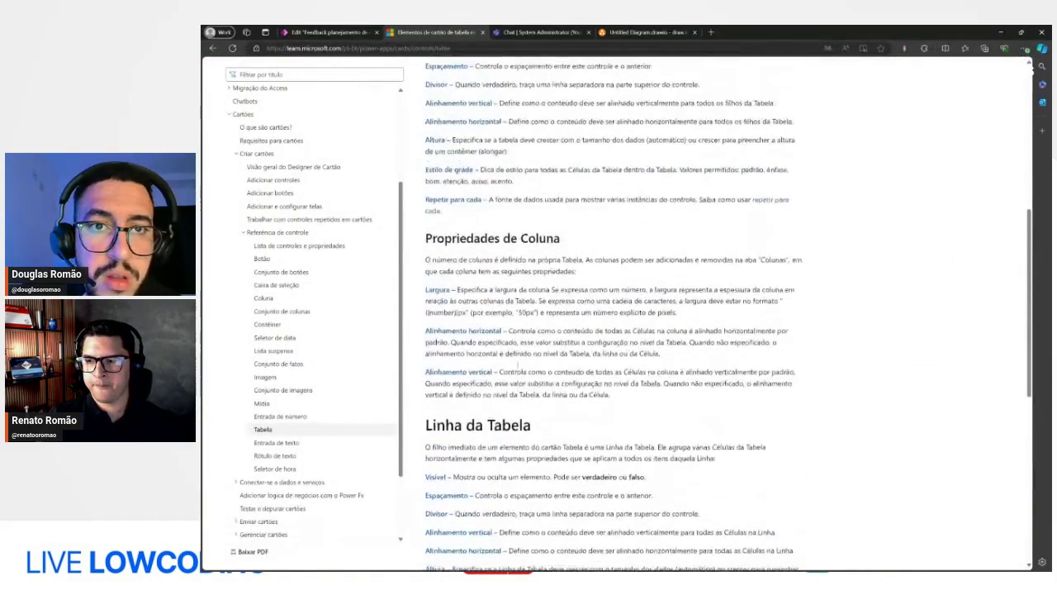
scroll(518, 368, down, 5)
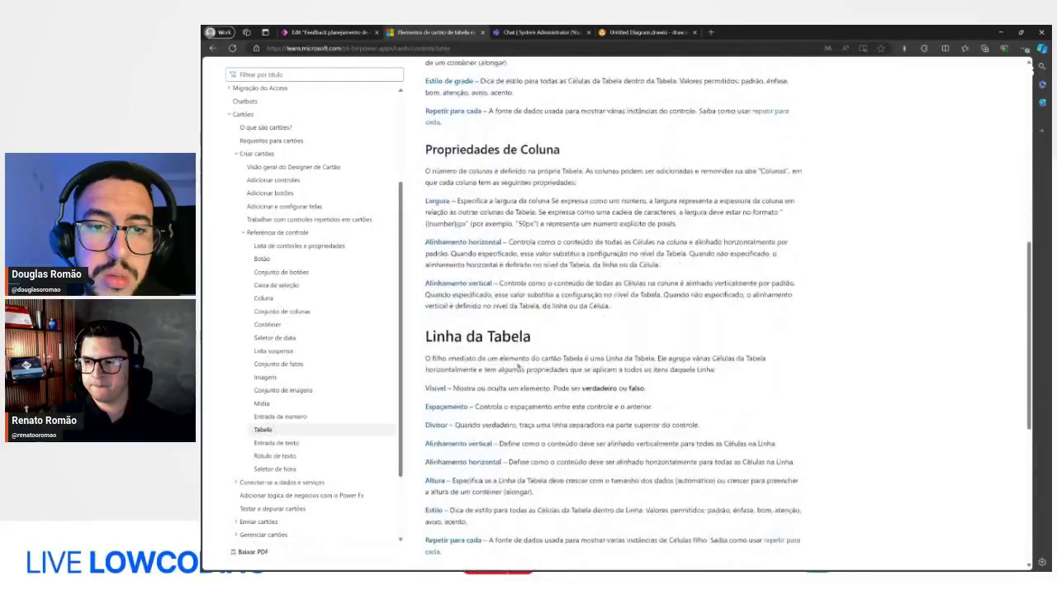
scroll(616, 314, down, 1)
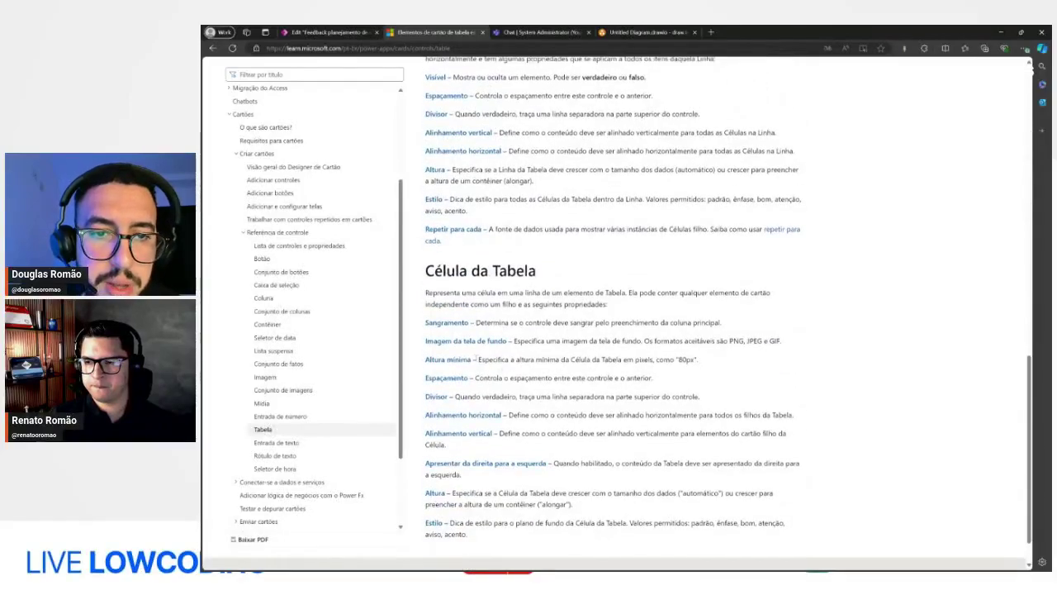
click(349, 48)
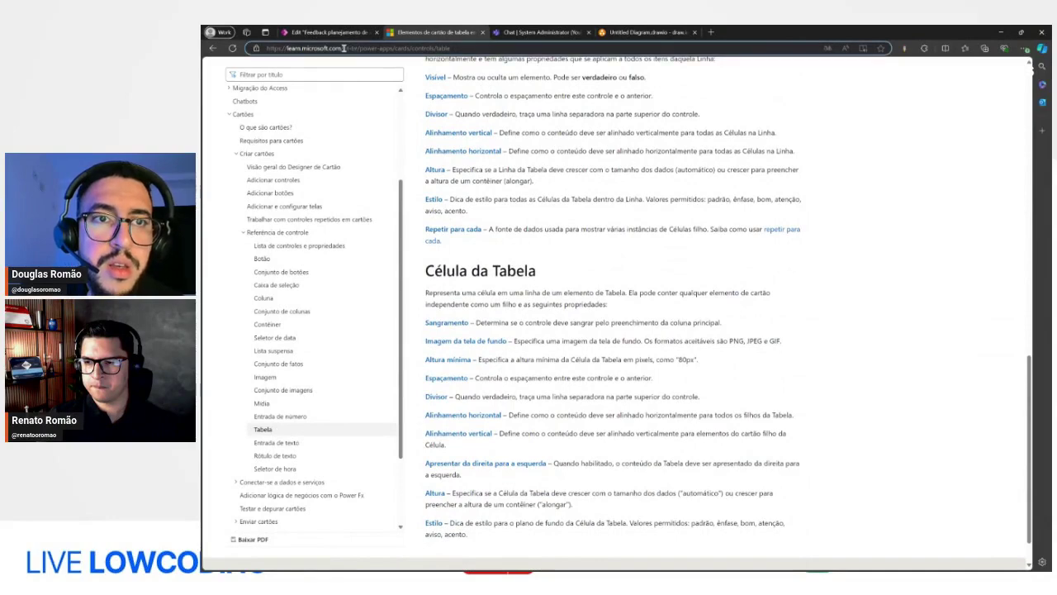
double_click(351, 48)
text(en-us)
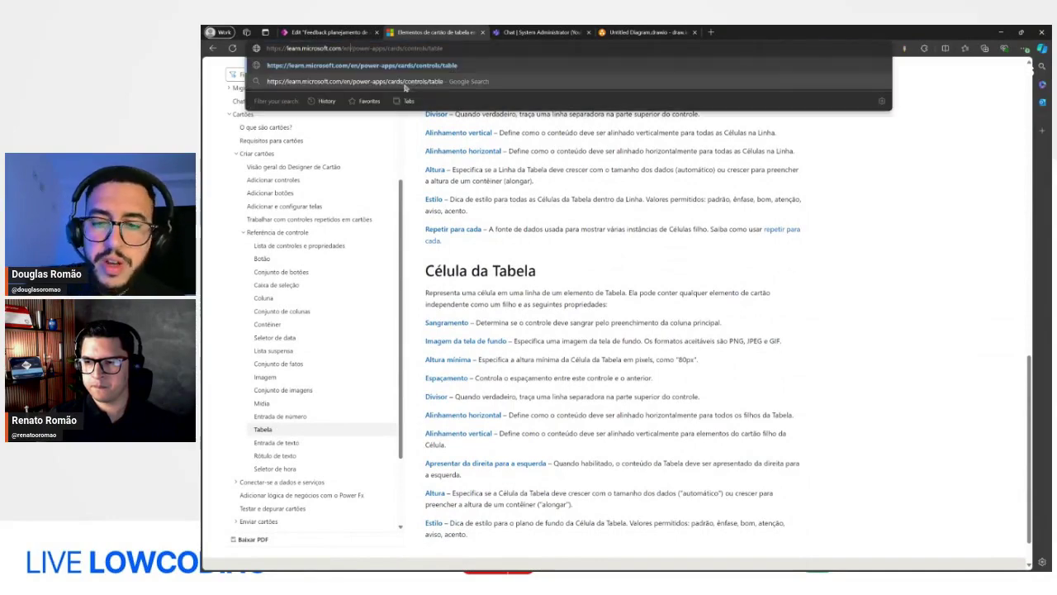
key(Return)
Step: Read the English article's table, row and cell properties, focusing on the Table Cell's Bleed and background image descriptions
scroll(510, 216, down, 6)
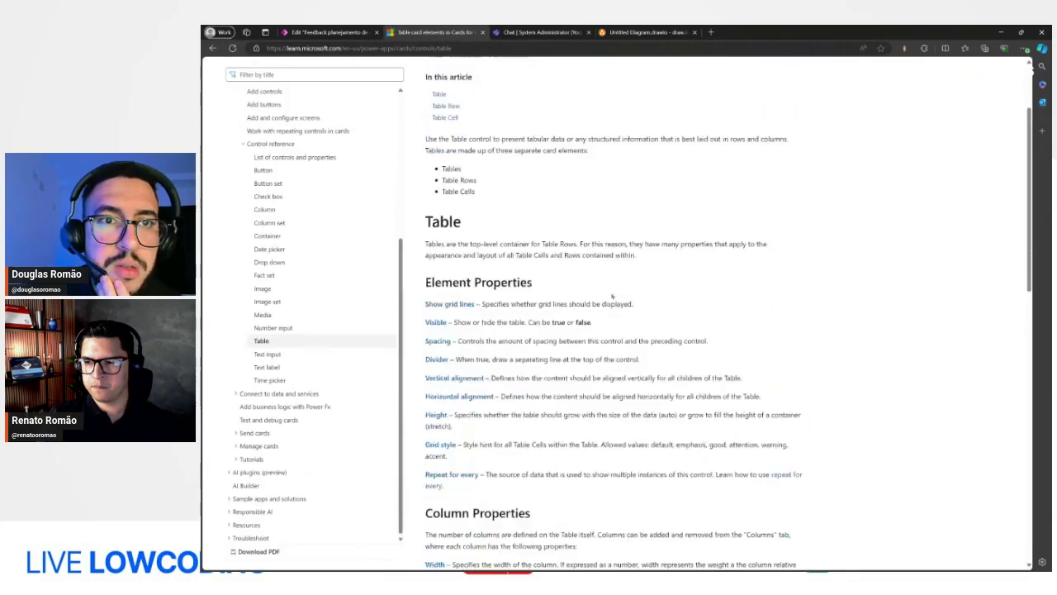
click(327, 32)
click(440, 31)
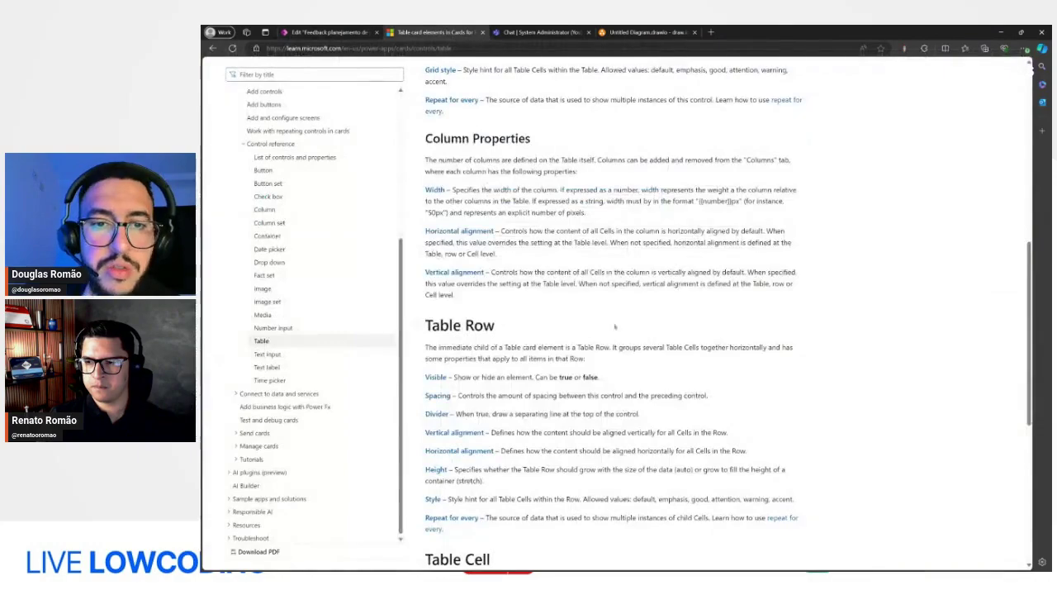
scroll(556, 391, down, 3)
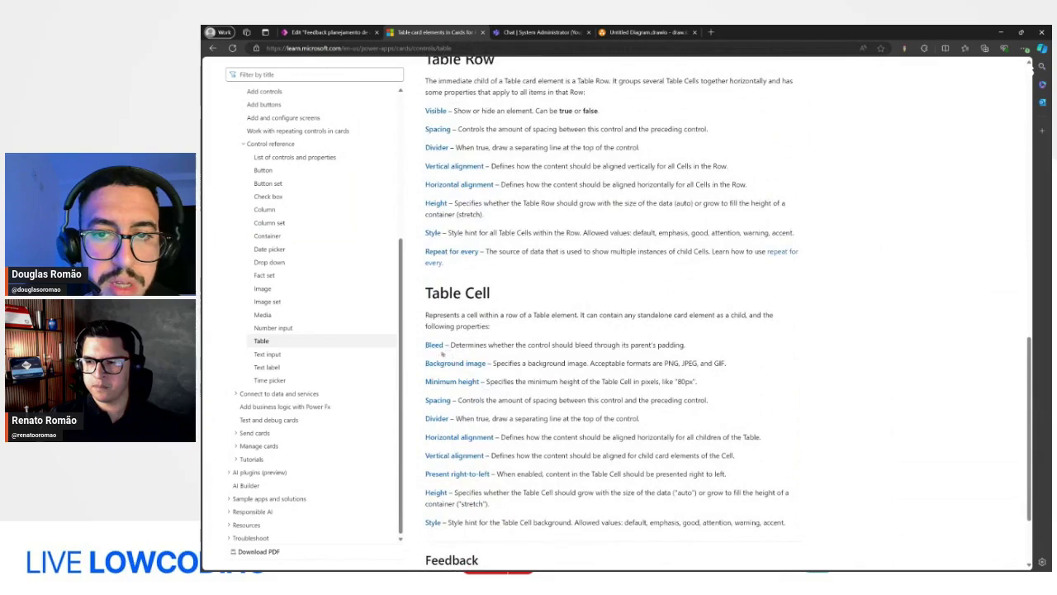
double_click(671, 344)
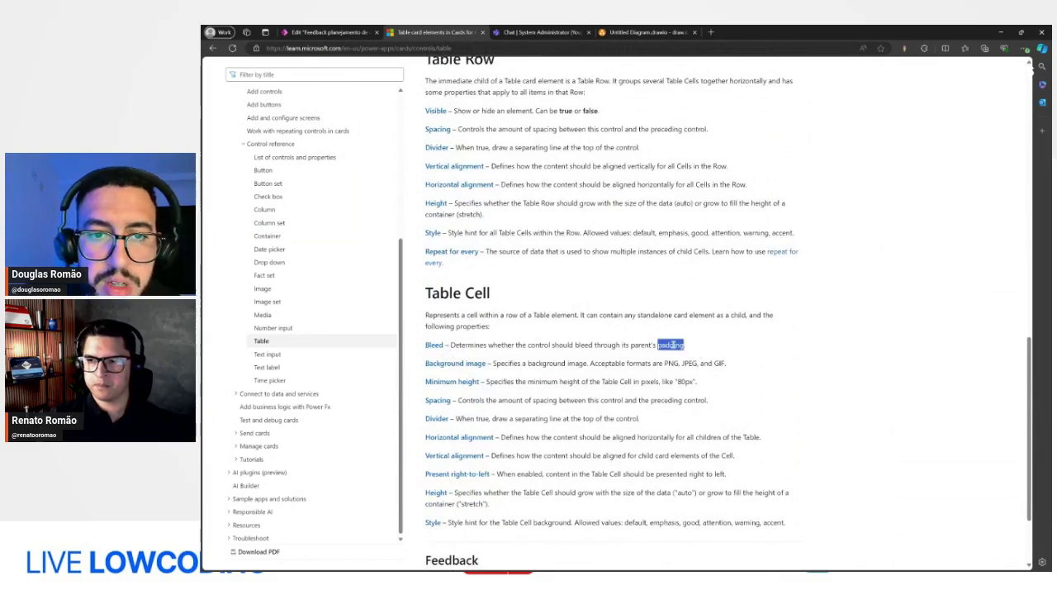
click(672, 348)
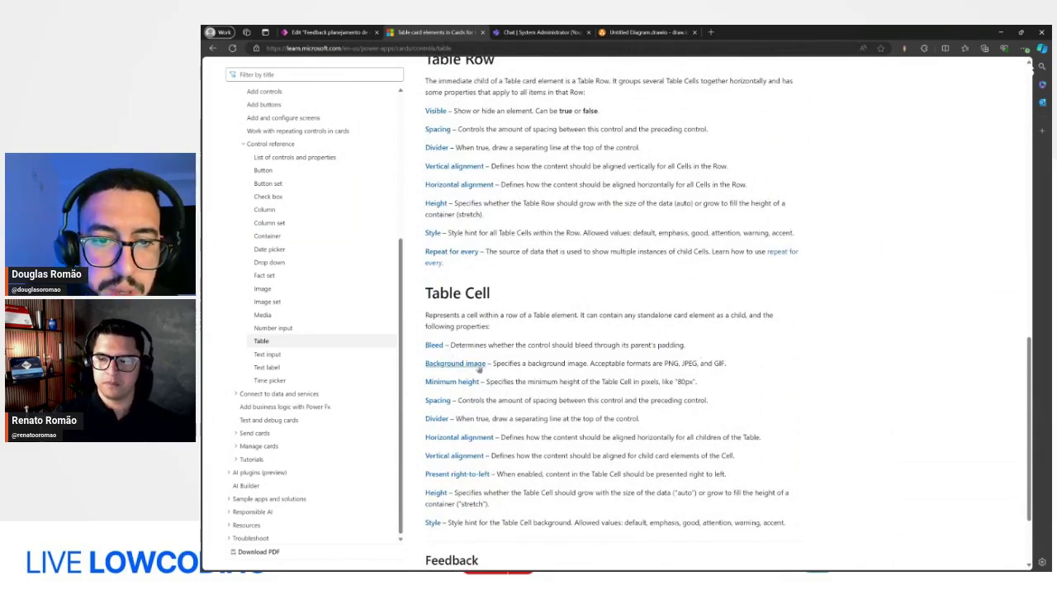
scroll(477, 410, down, 1)
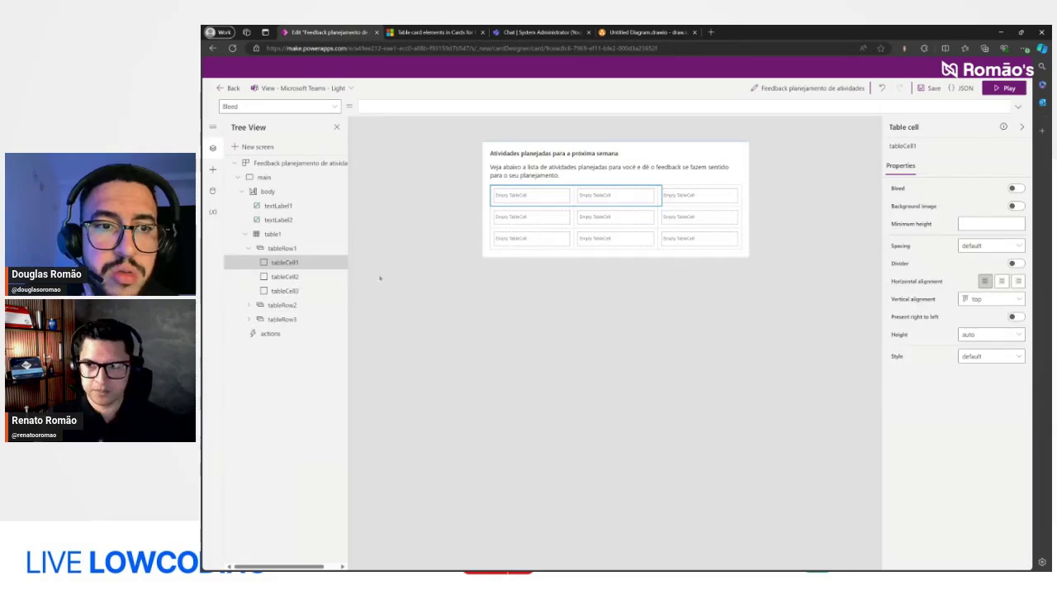
Step: Insert a text label into the first row's first cell in the card designer and set its text to ThisItem.Nome
click(213, 168)
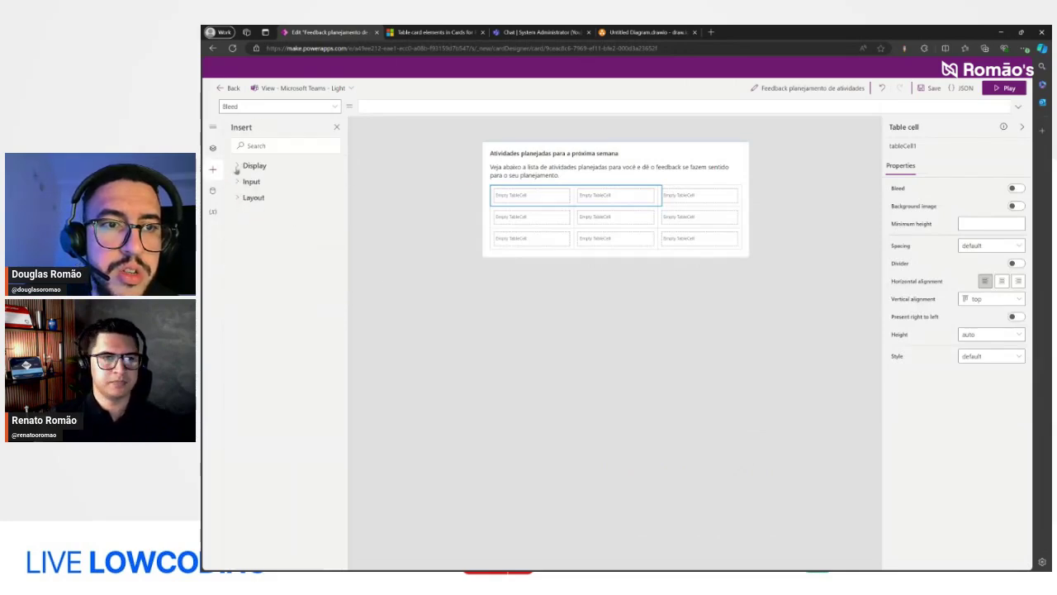
click(236, 166)
drag(256, 181, 537, 201)
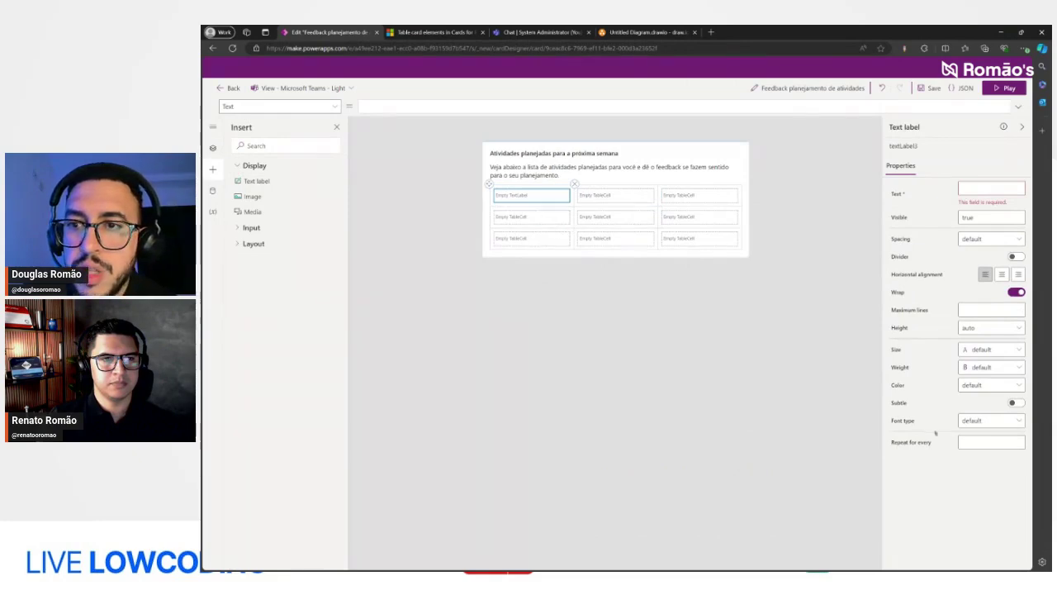
click(972, 188)
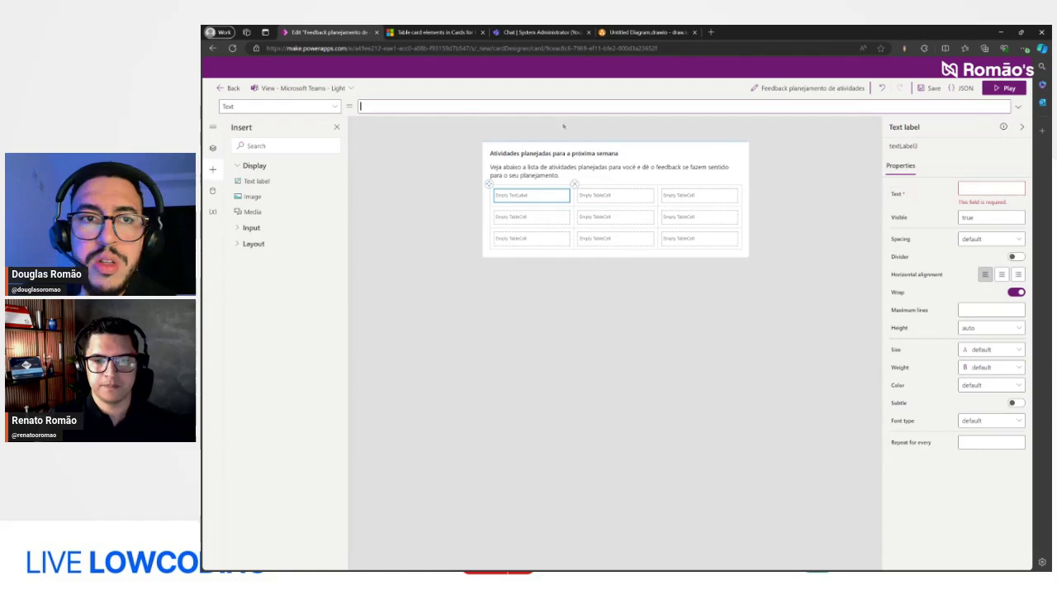
text(ThisItem.)
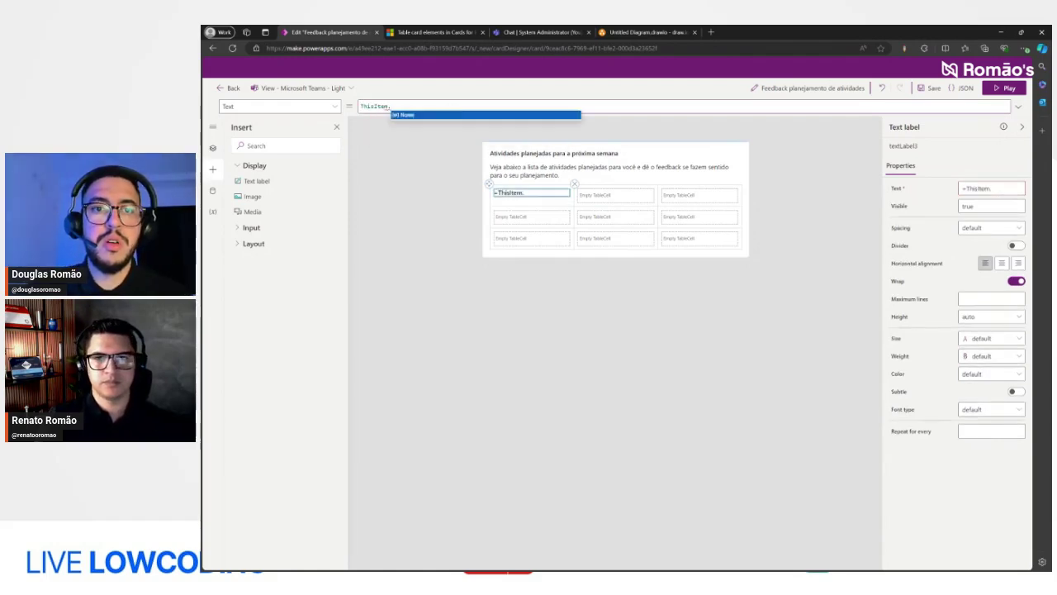
key(Tab)
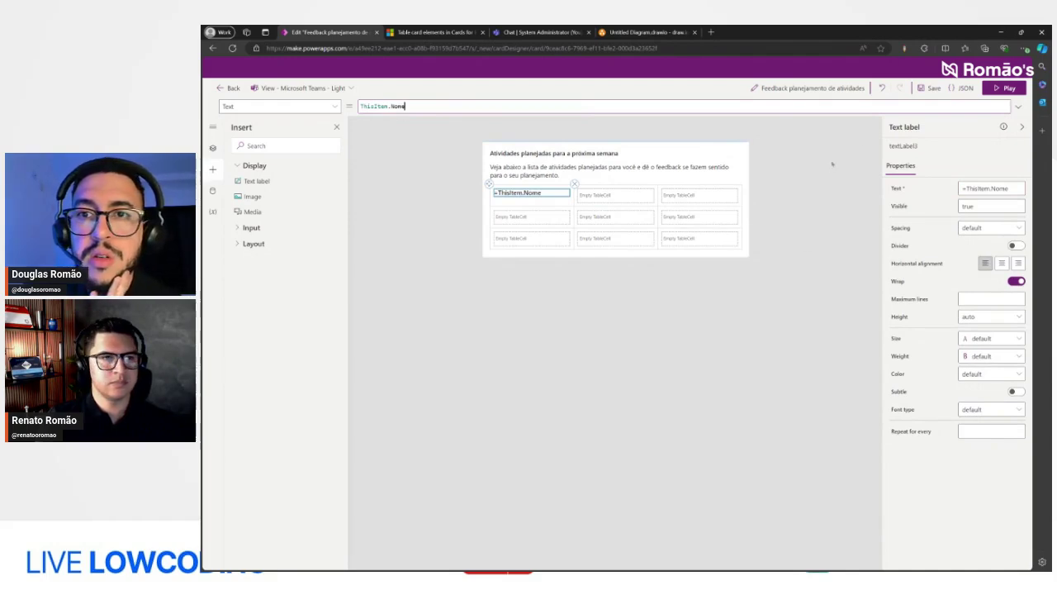
Step: Save the card and play it to check the repeated table rows, then close the preview
click(1003, 89)
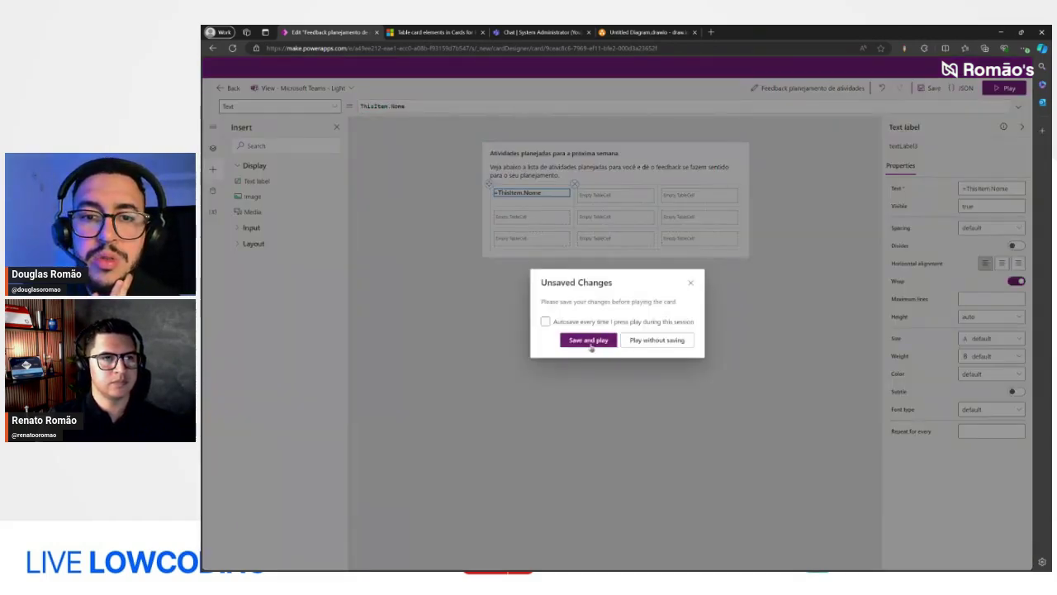
click(596, 343)
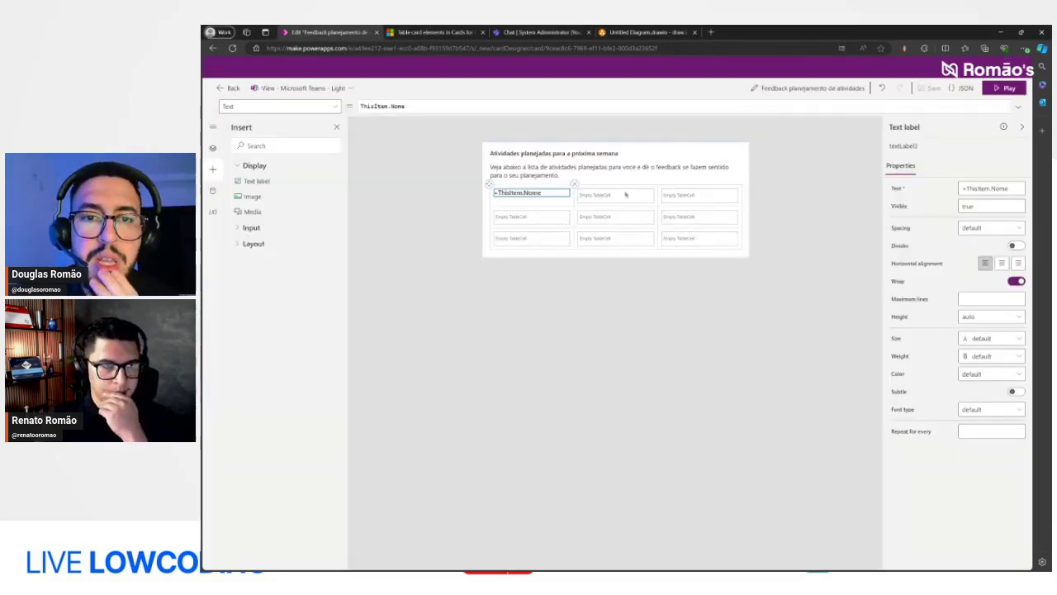
click(990, 89)
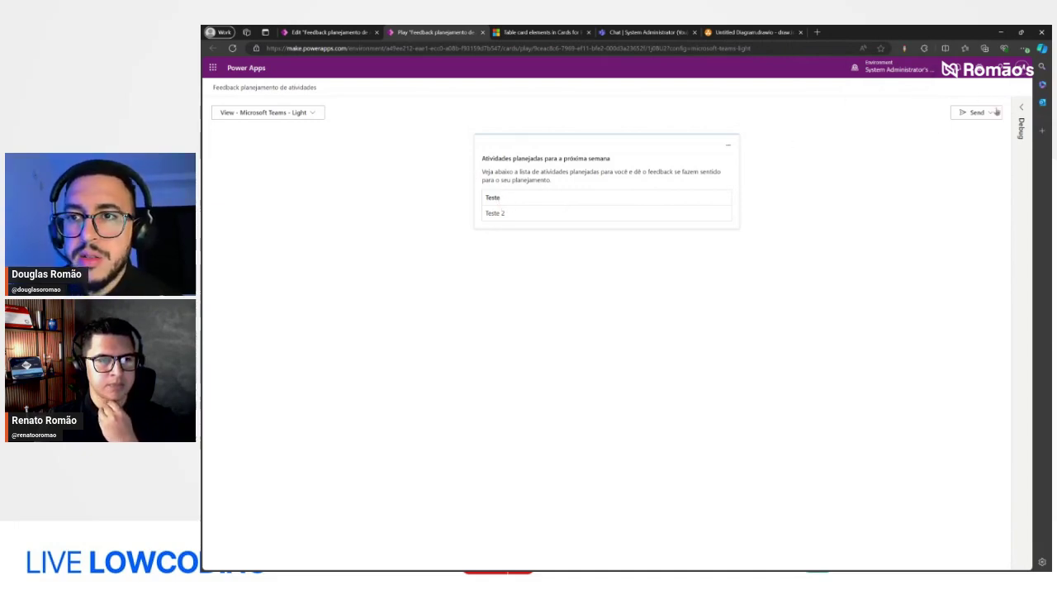
click(482, 32)
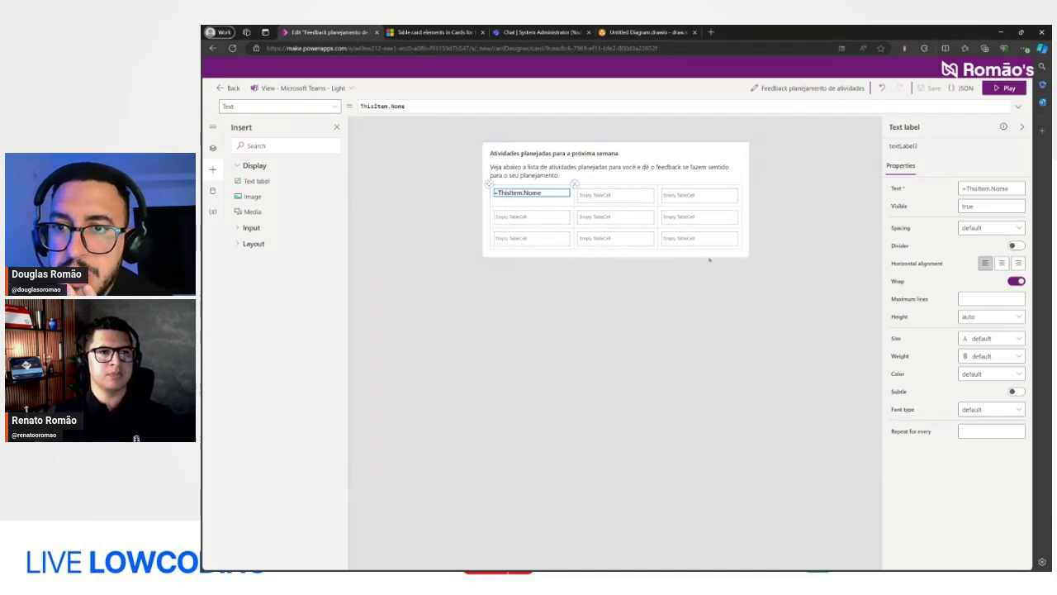
Step: Inspect the first row's first and second cells in the card's tree and check the actions offered for the second cell
click(501, 210)
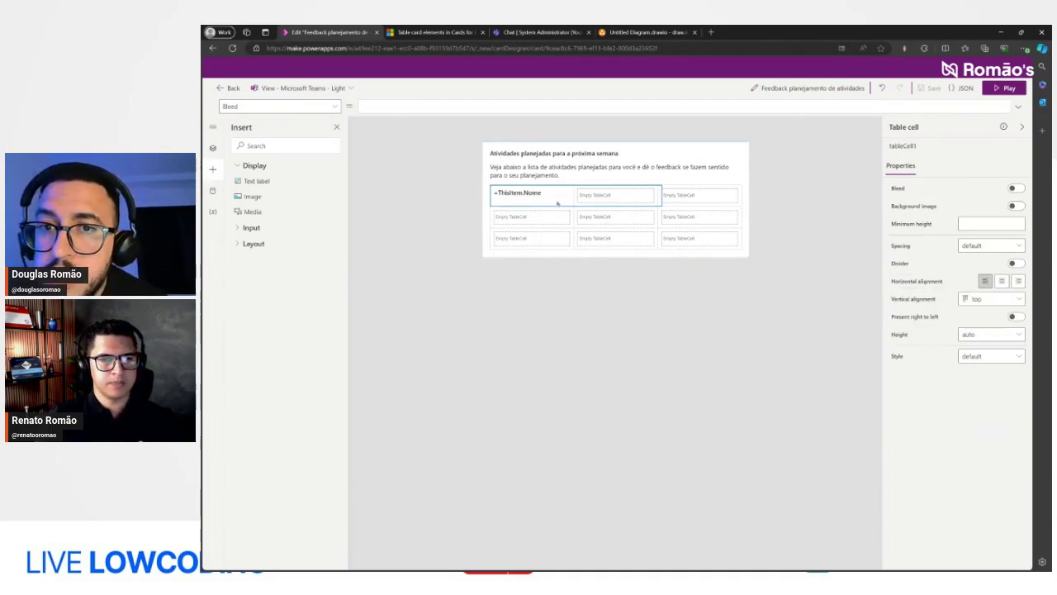
click(212, 147)
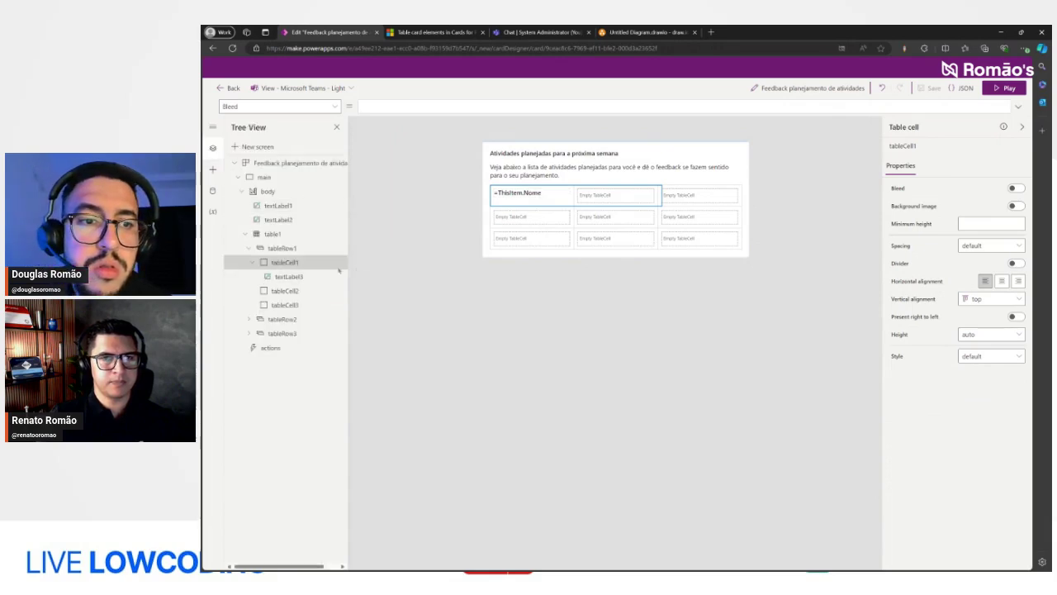
click(304, 296)
right_click(298, 297)
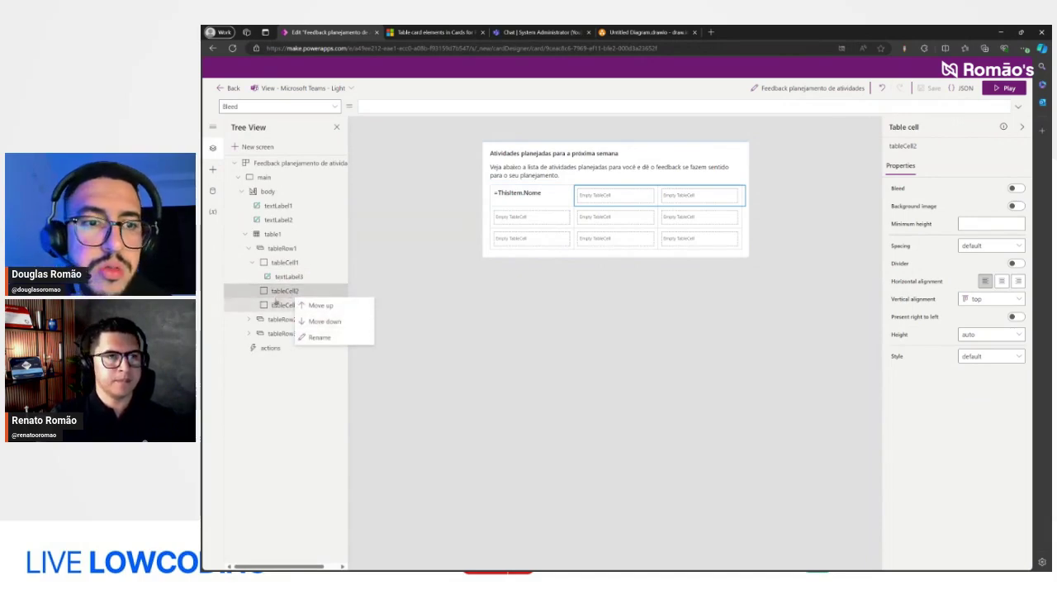
click(280, 296)
Step: Select the first table row and check its Spacing options, keeping the spacing at default
key(Up)
key(Up)
key(Up)
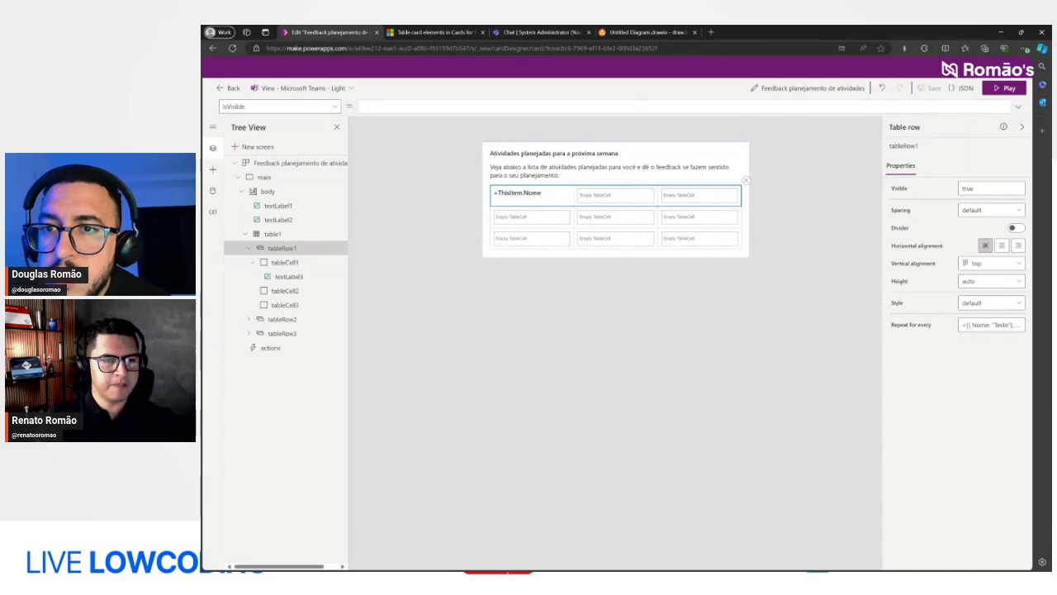
click(1011, 208)
click(975, 231)
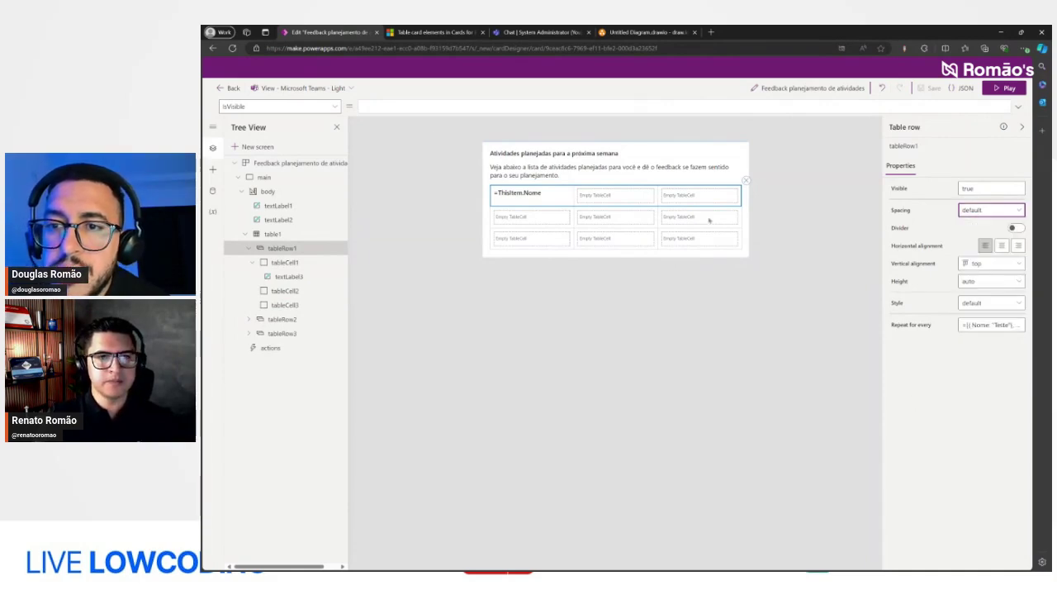
Step: Try the emphasis, good and accent styles on the first table row, returning its style to default
click(1009, 303)
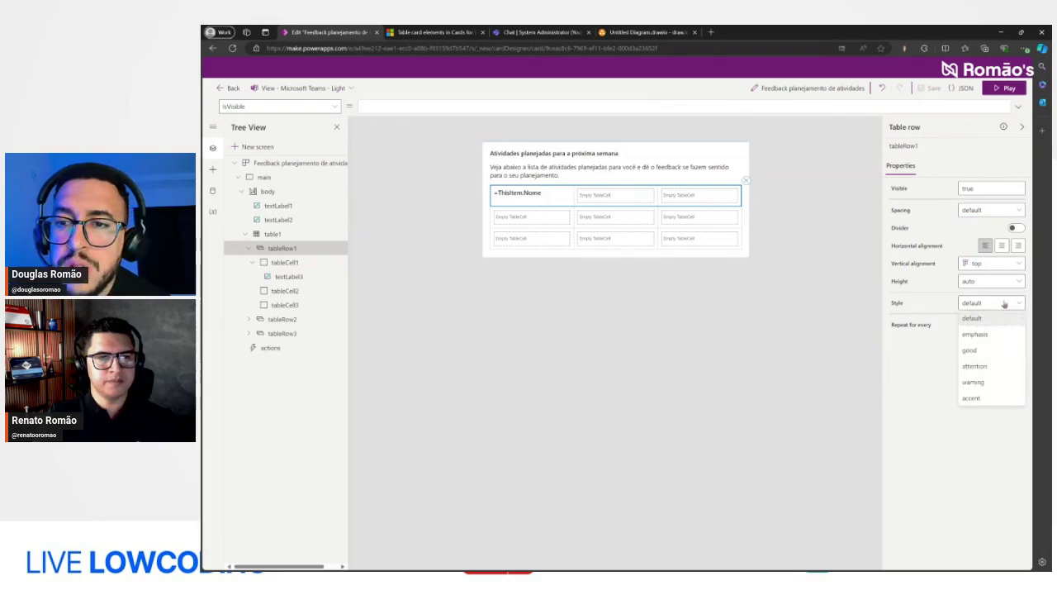
click(989, 335)
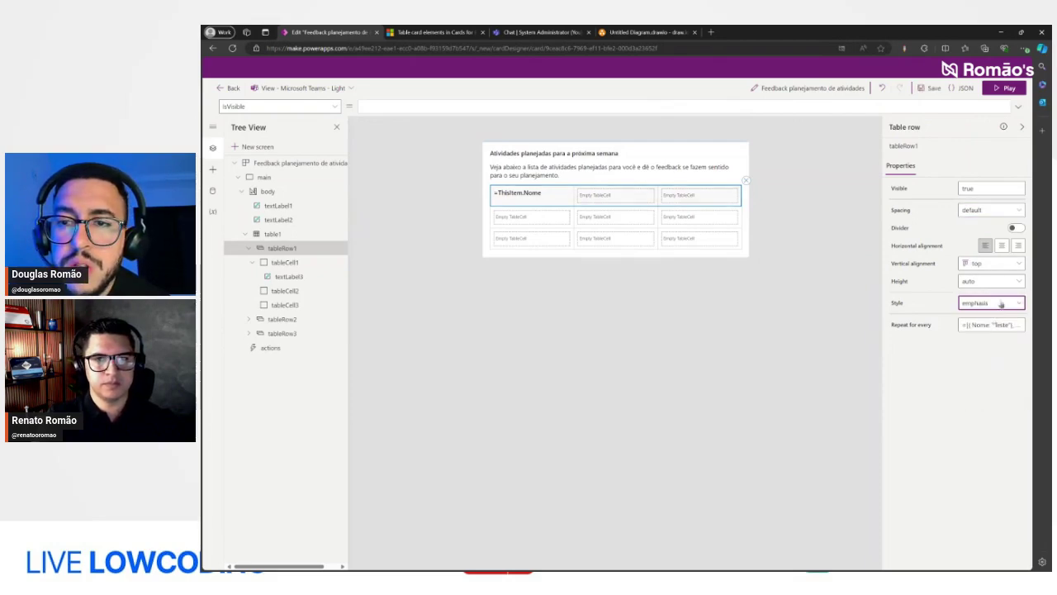
click(1001, 304)
click(970, 350)
click(991, 304)
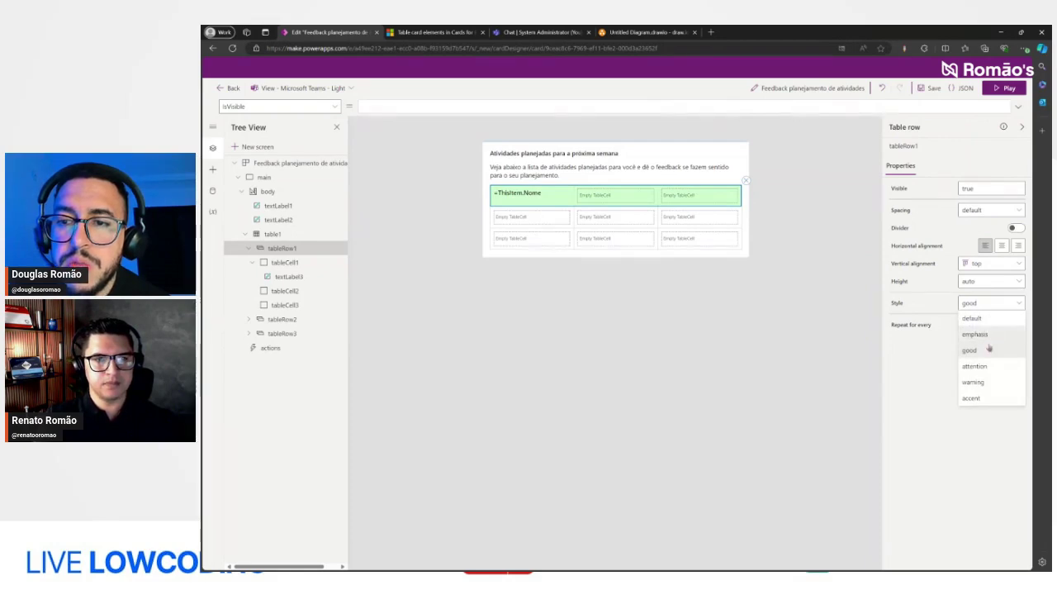
click(971, 398)
click(985, 306)
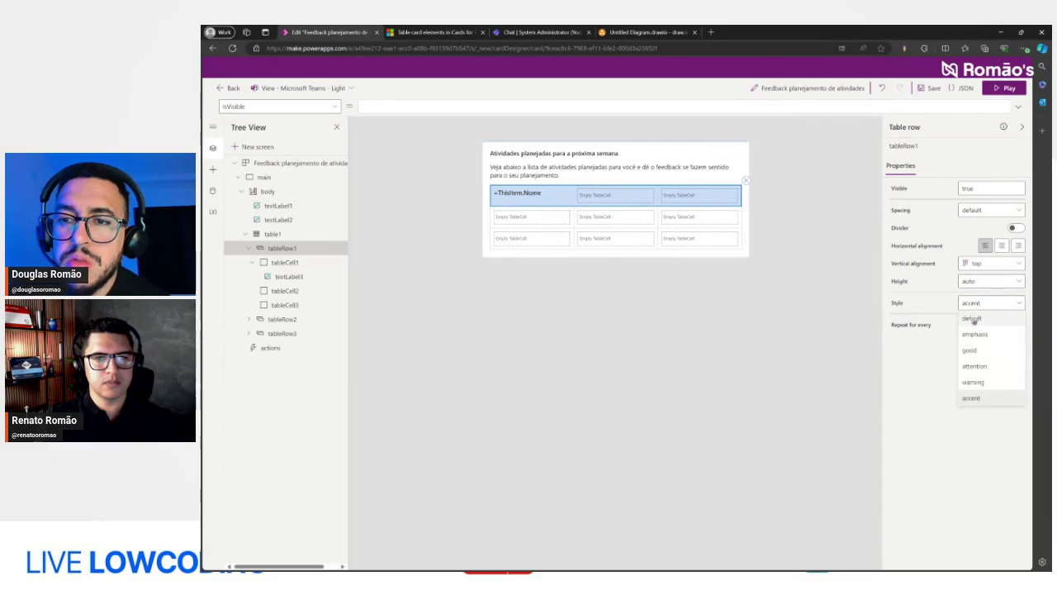
click(967, 319)
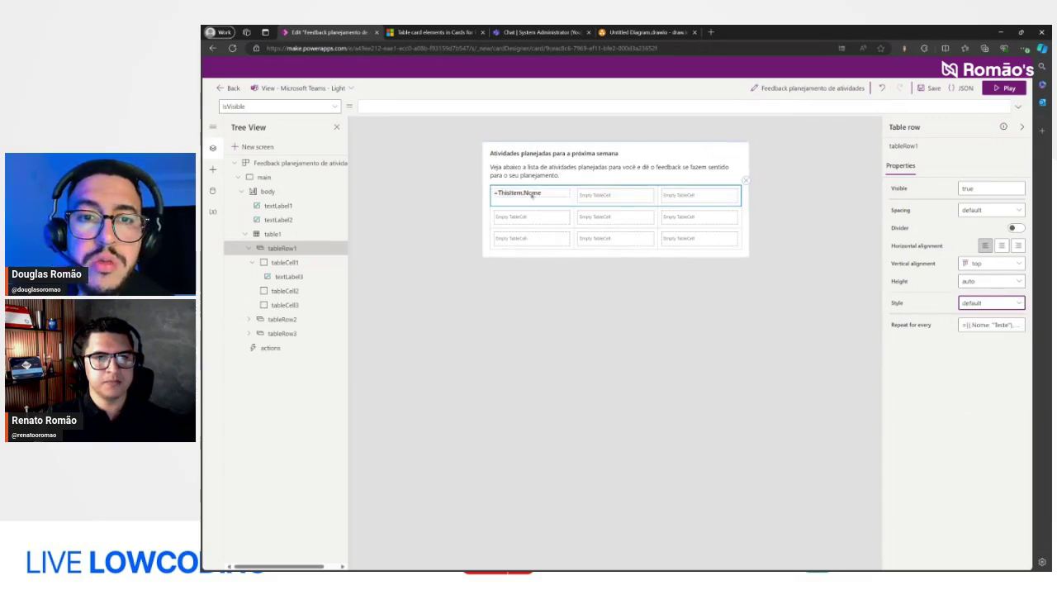
Step: Select the ThisItem.Nome label and its parent cell, and examine the formula properties offered for the cell, including Rtl, Height and MinHeight
click(538, 193)
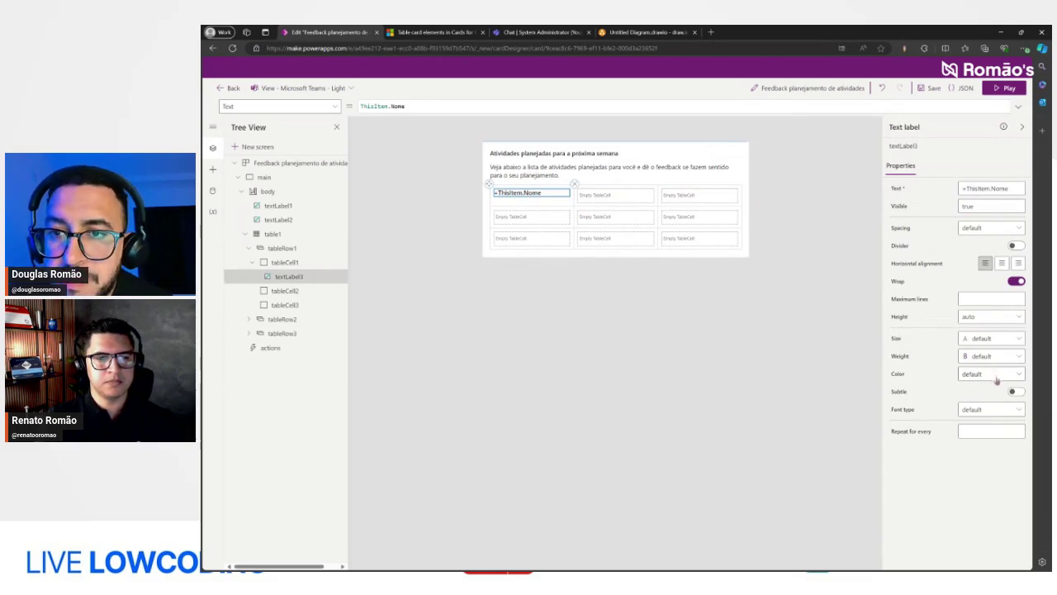
click(285, 262)
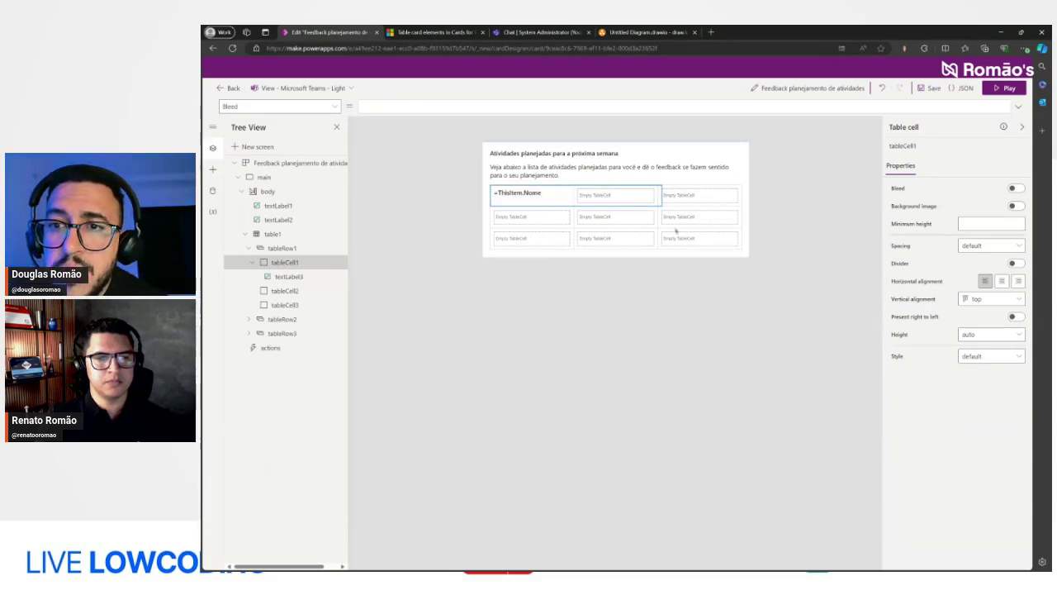
click(329, 107)
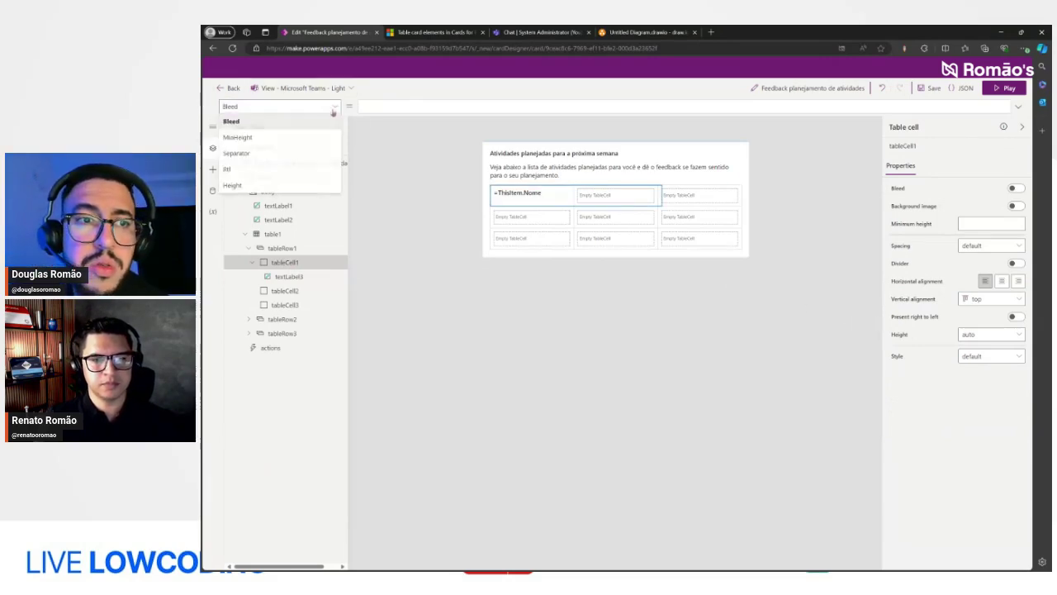
click(273, 169)
click(277, 107)
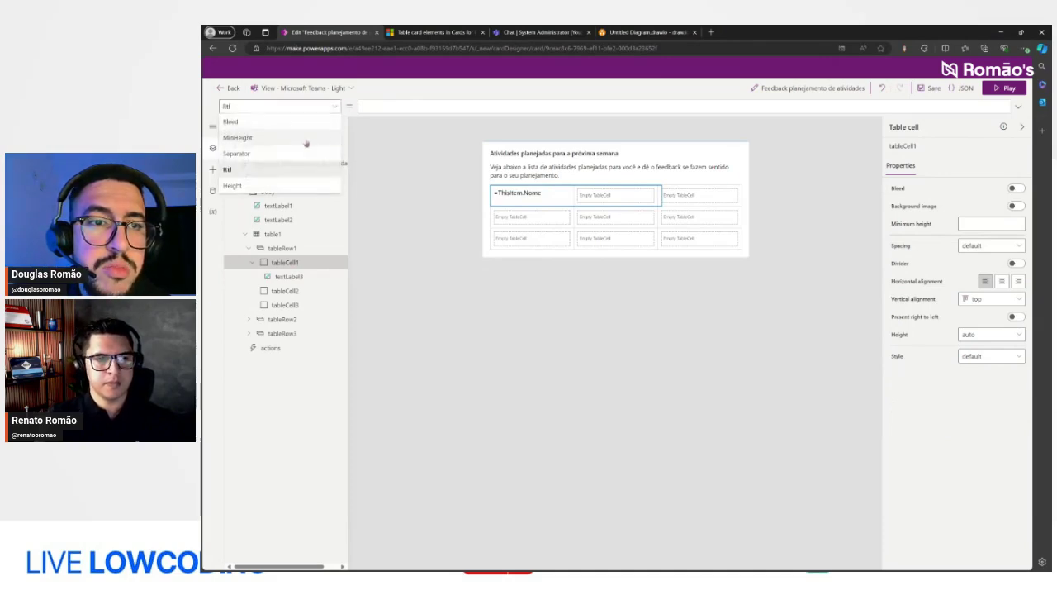
click(274, 186)
click(329, 106)
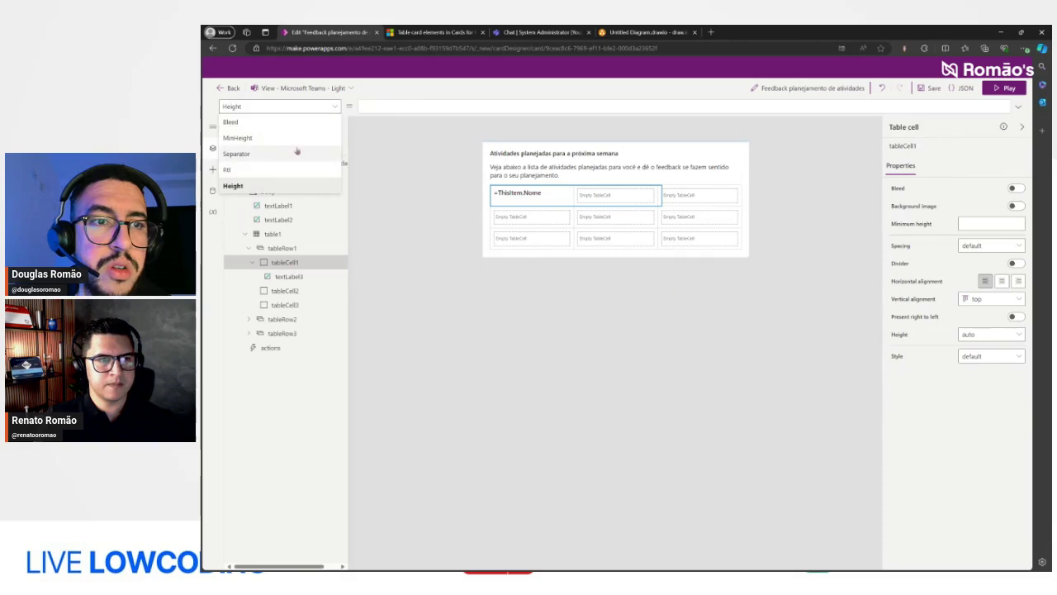
click(273, 140)
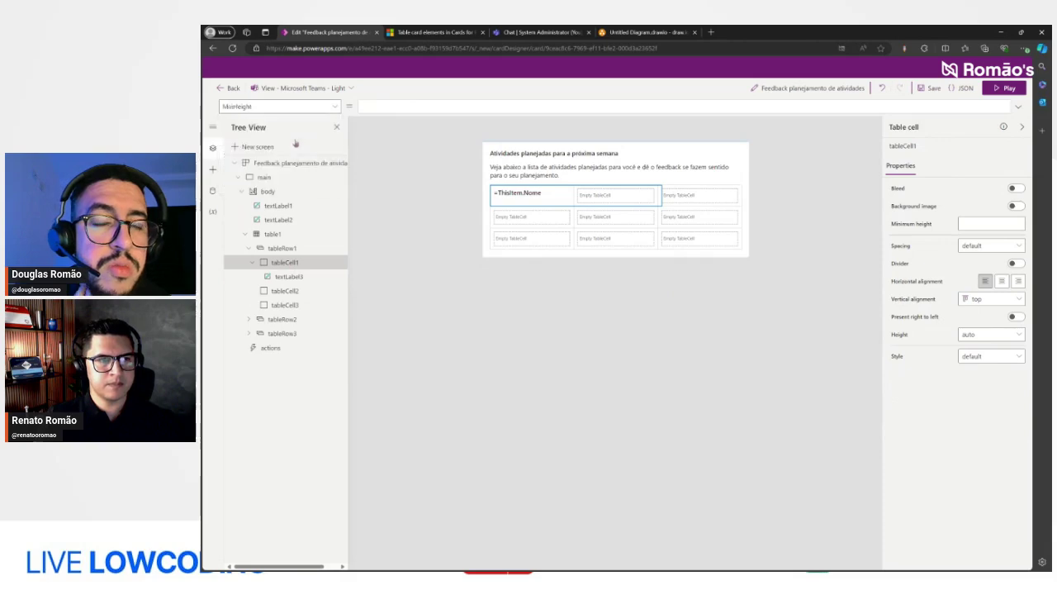
Step: Check the first cell's Spacing and Style options, keeping both at default, and view the second cell's properties
click(992, 247)
click(944, 431)
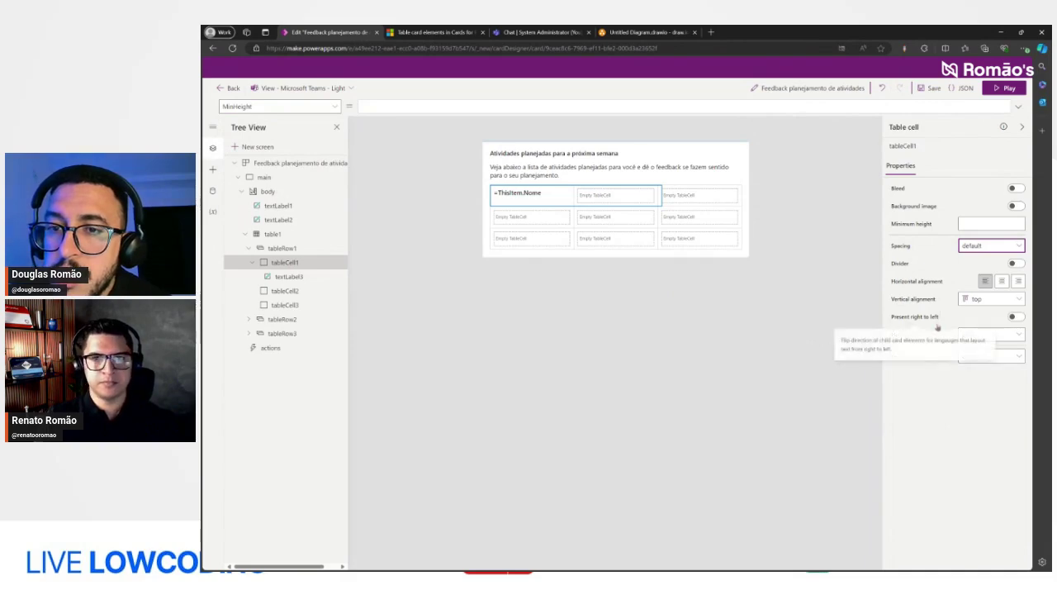
click(999, 356)
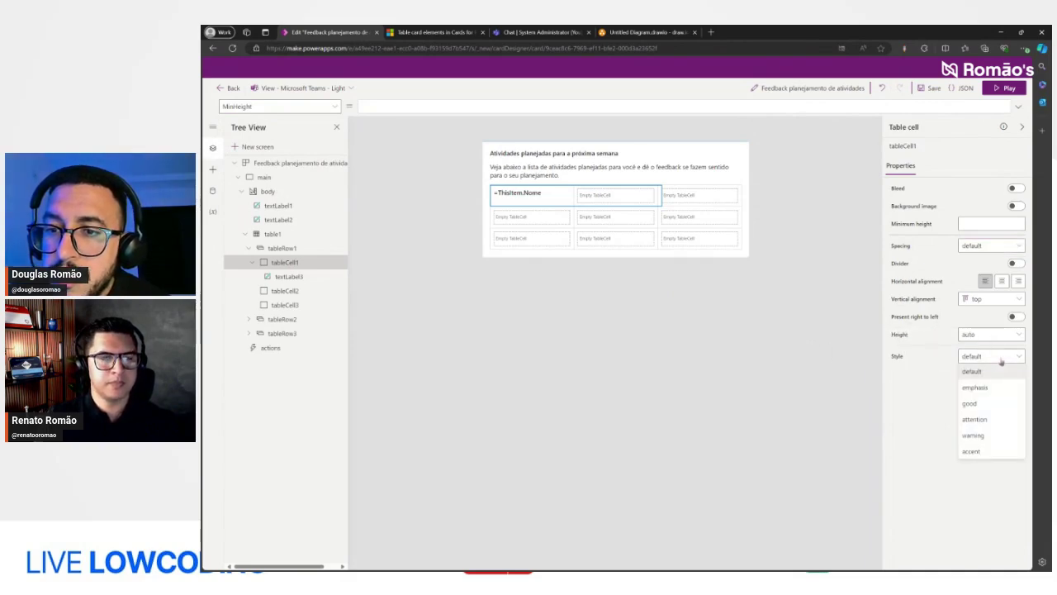
click(949, 369)
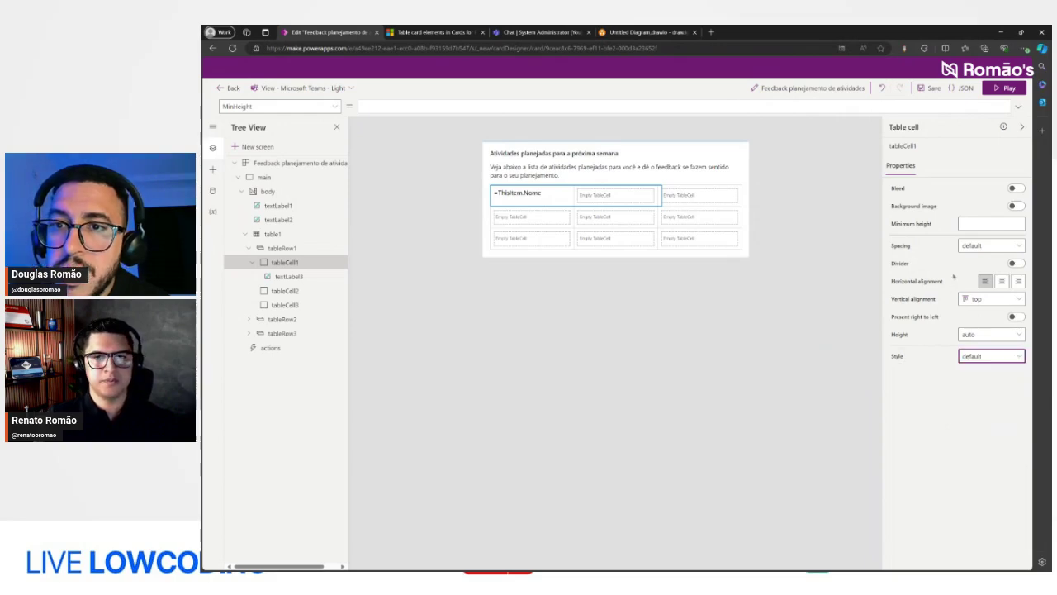
click(299, 290)
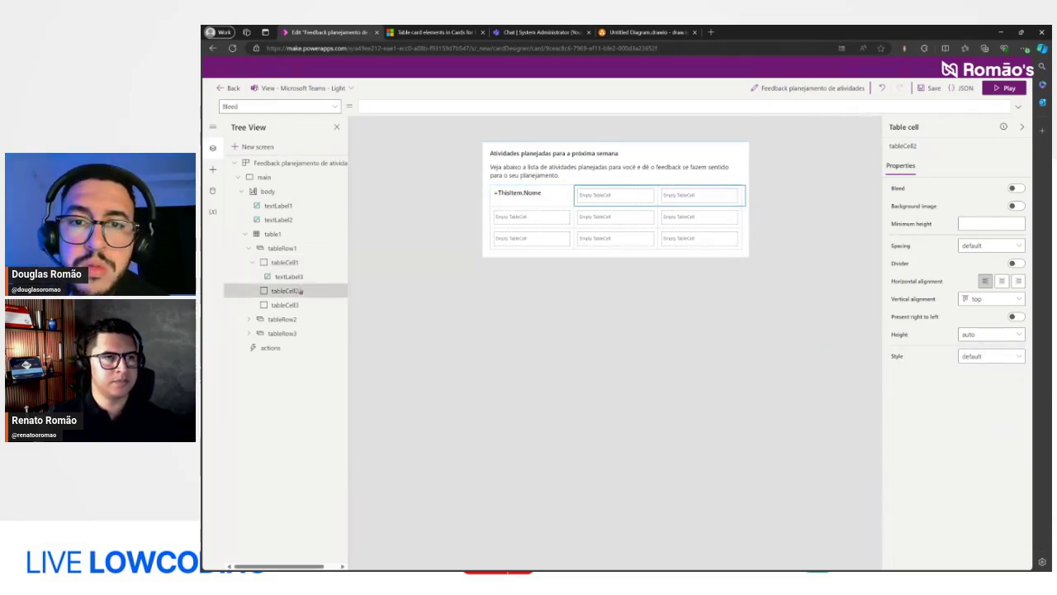
Step: Delete the table's third and second columns so that only the first column remains
click(272, 237)
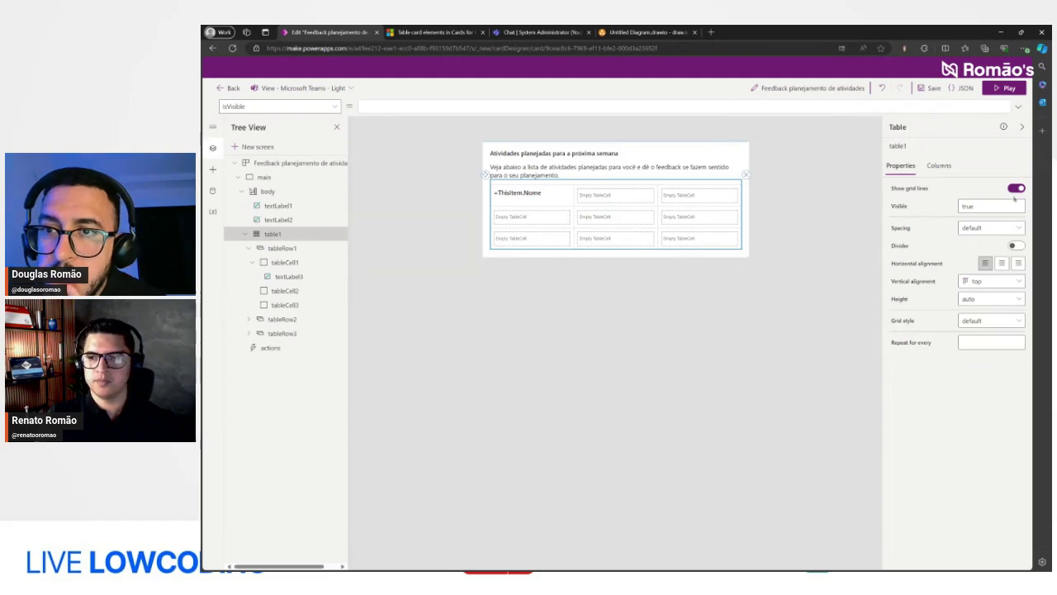
click(939, 165)
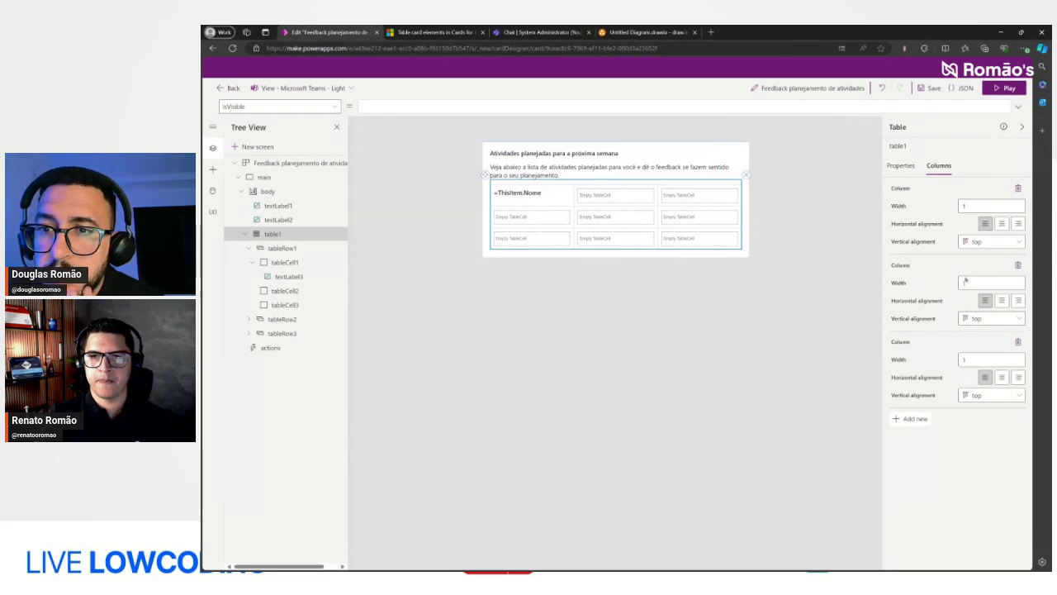
click(1019, 344)
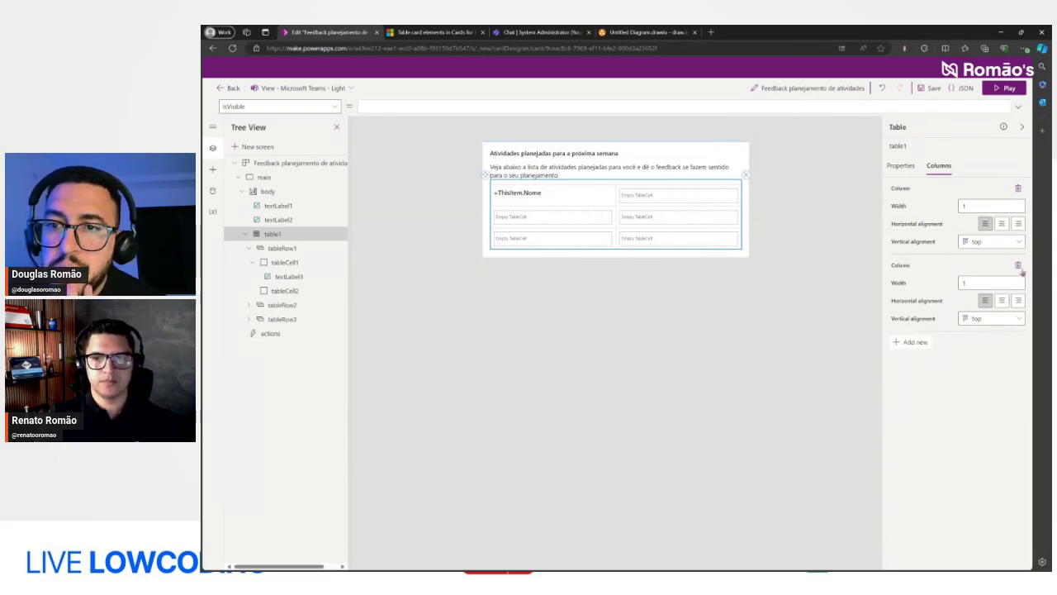
click(1018, 265)
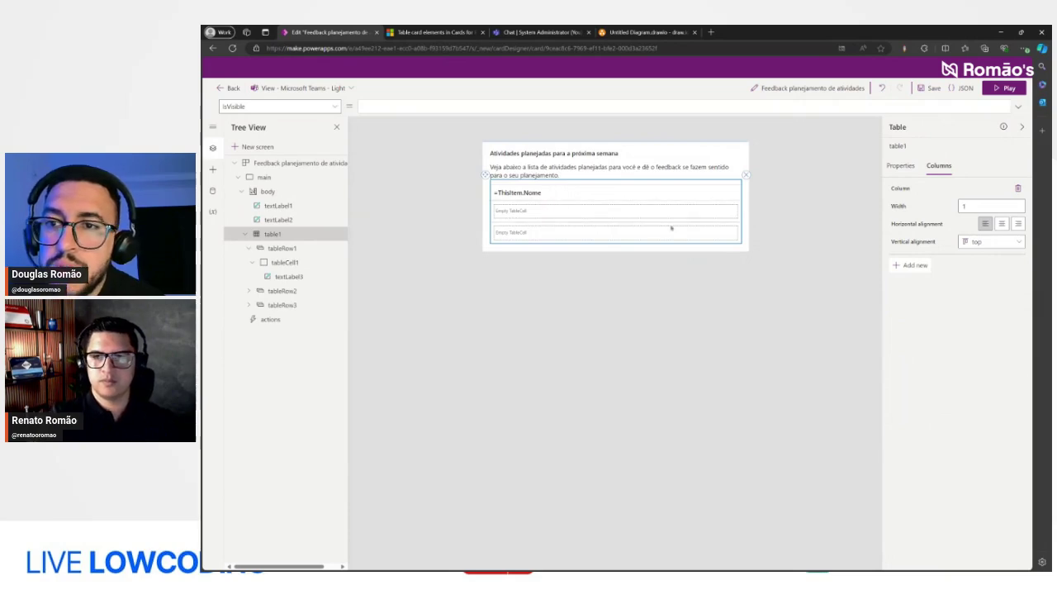
Step: Try adding two new columns to the table and delete both again
click(910, 265)
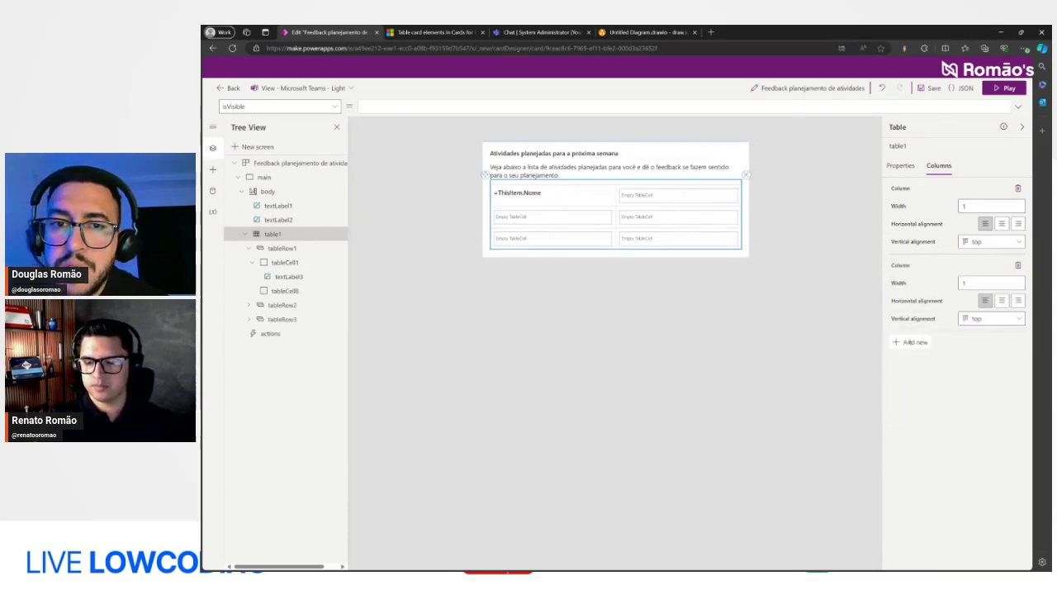
click(909, 342)
click(1019, 343)
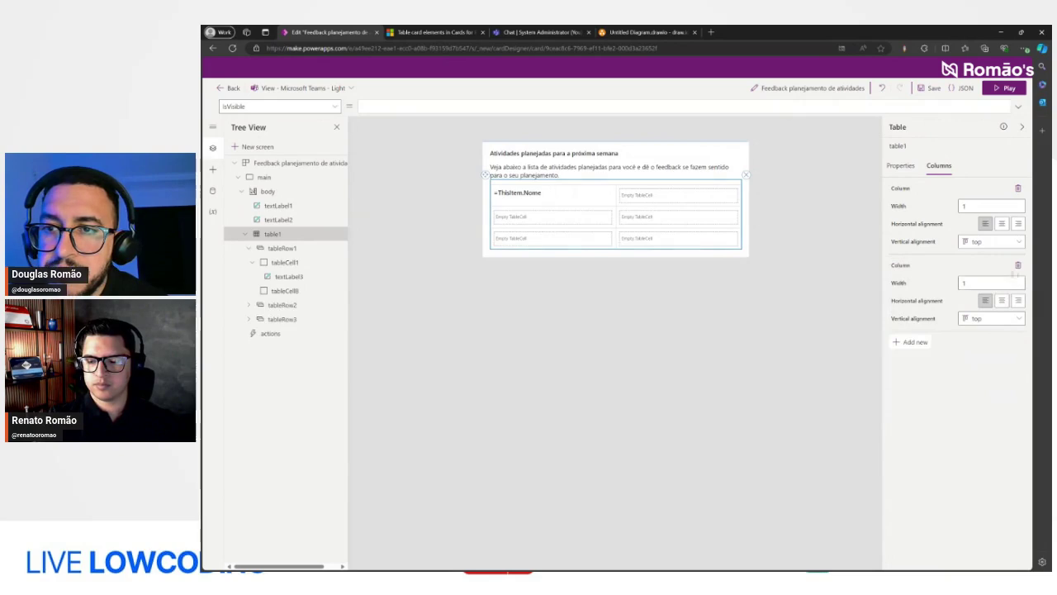
click(1017, 265)
Step: Check the table's Grid style and Spacing options, keeping both at default
click(900, 168)
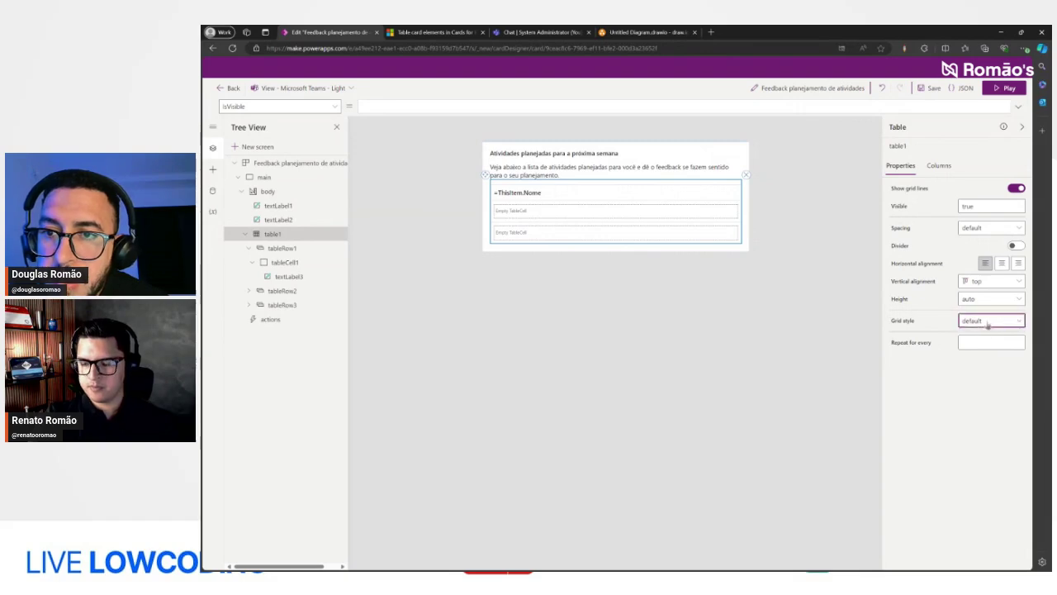
click(983, 322)
click(988, 322)
click(982, 228)
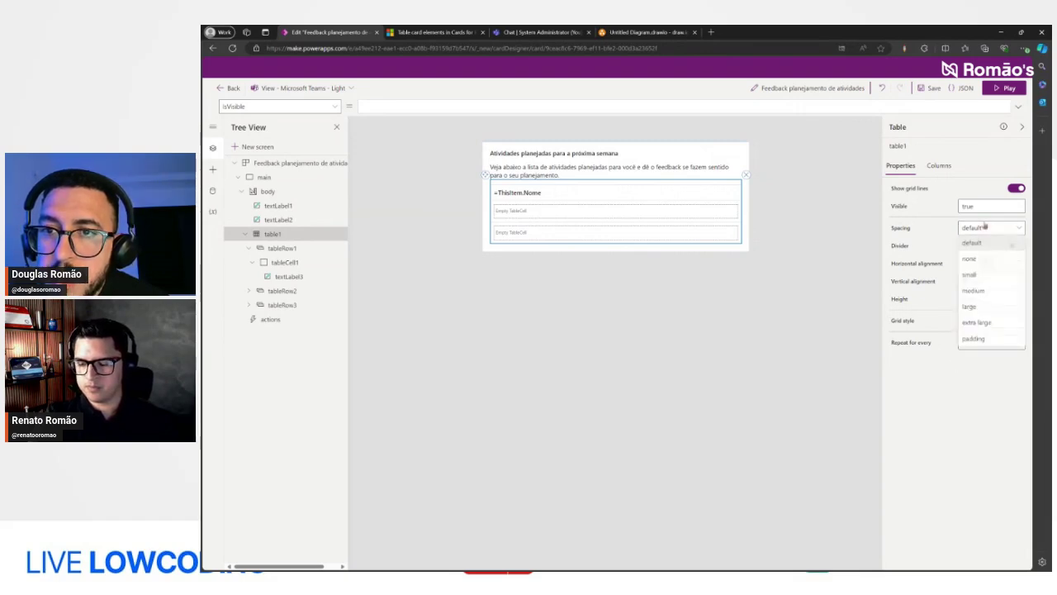
click(981, 228)
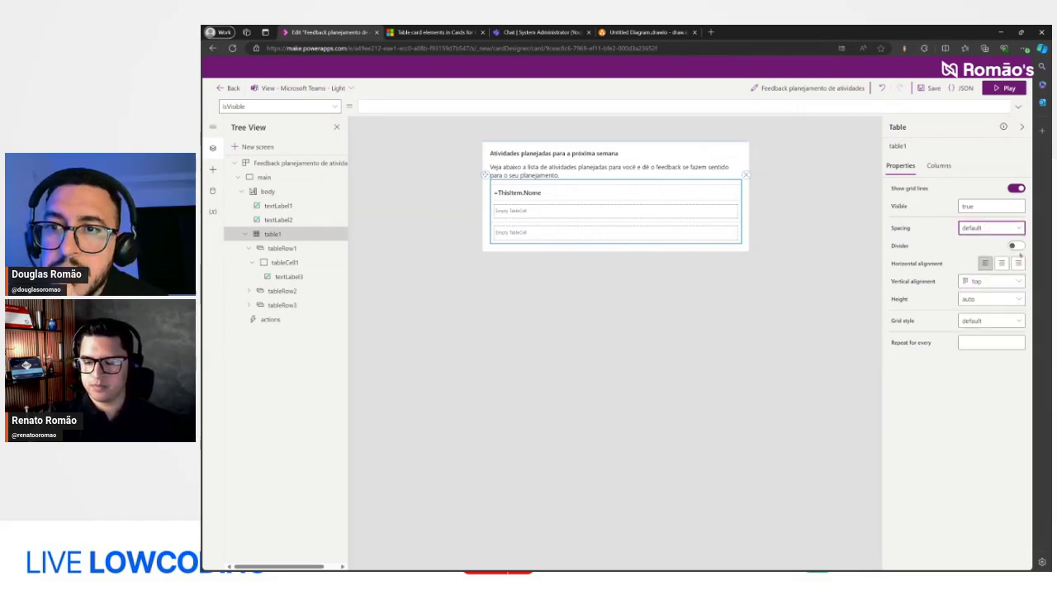
Step: Test the table's divider and grid lines settings, returning each to its original state
click(1016, 246)
click(1017, 246)
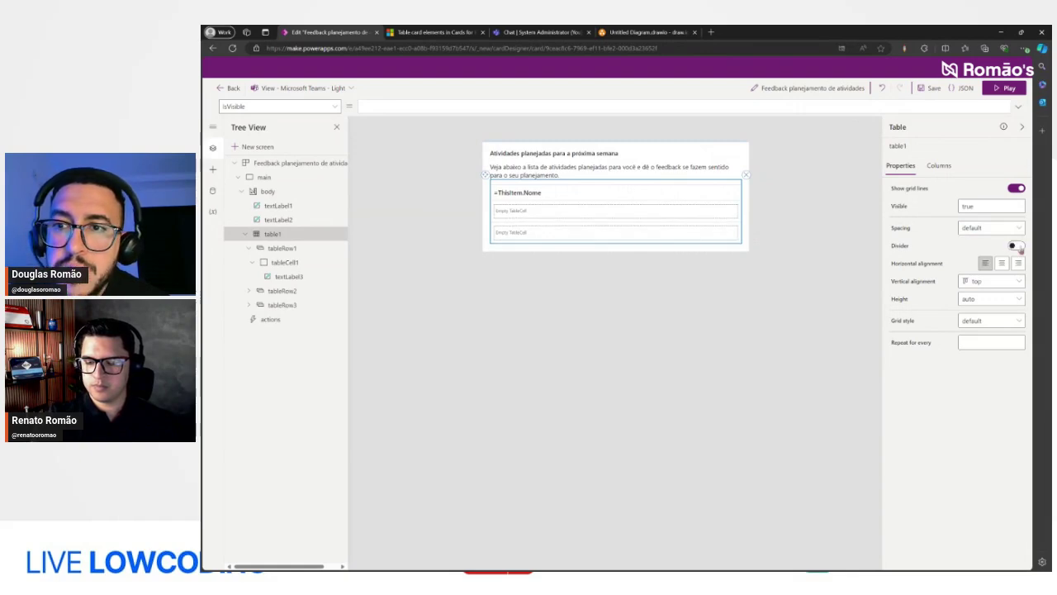
click(1015, 188)
click(1015, 189)
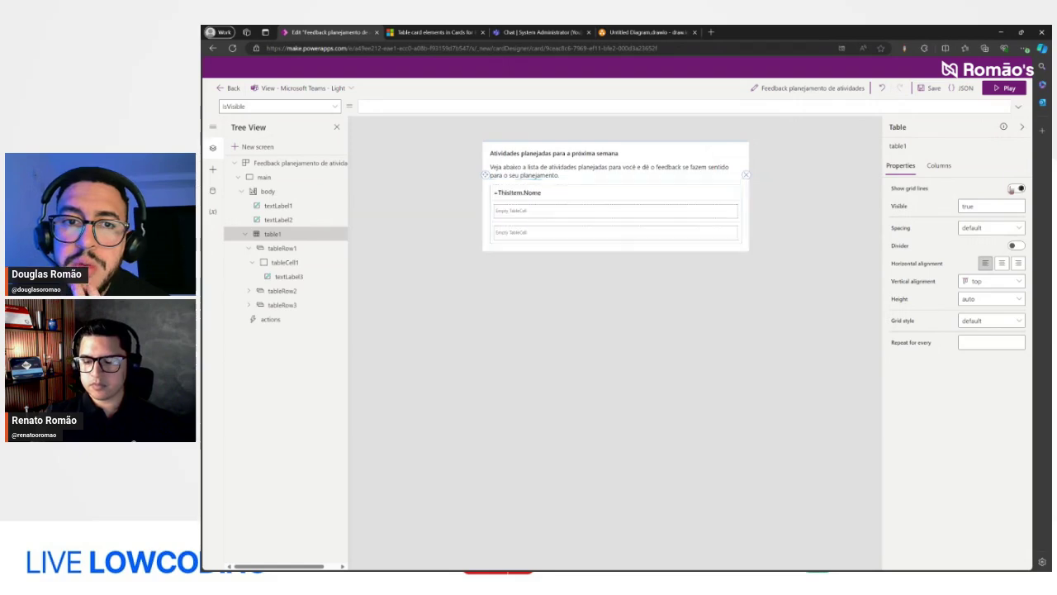
Step: Set the ThisItem.Nome label's weight to default and check its font type options
click(513, 199)
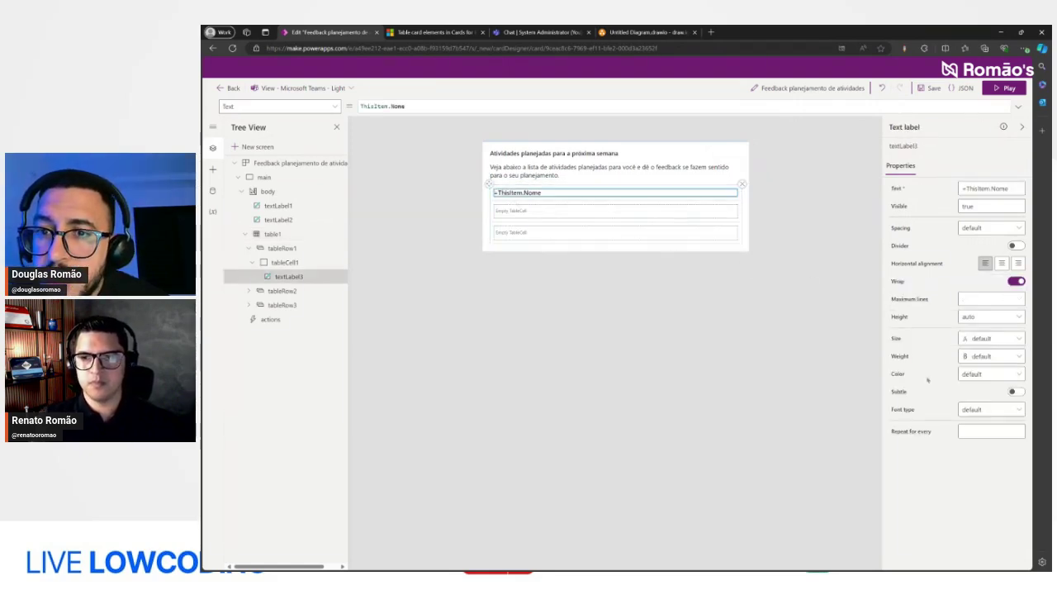
click(987, 356)
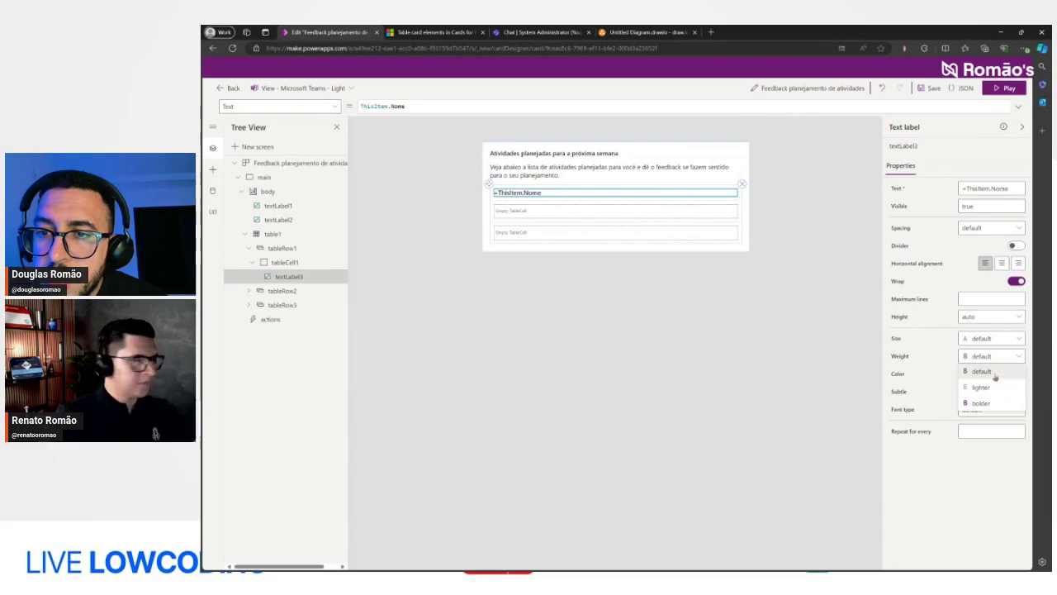
click(991, 421)
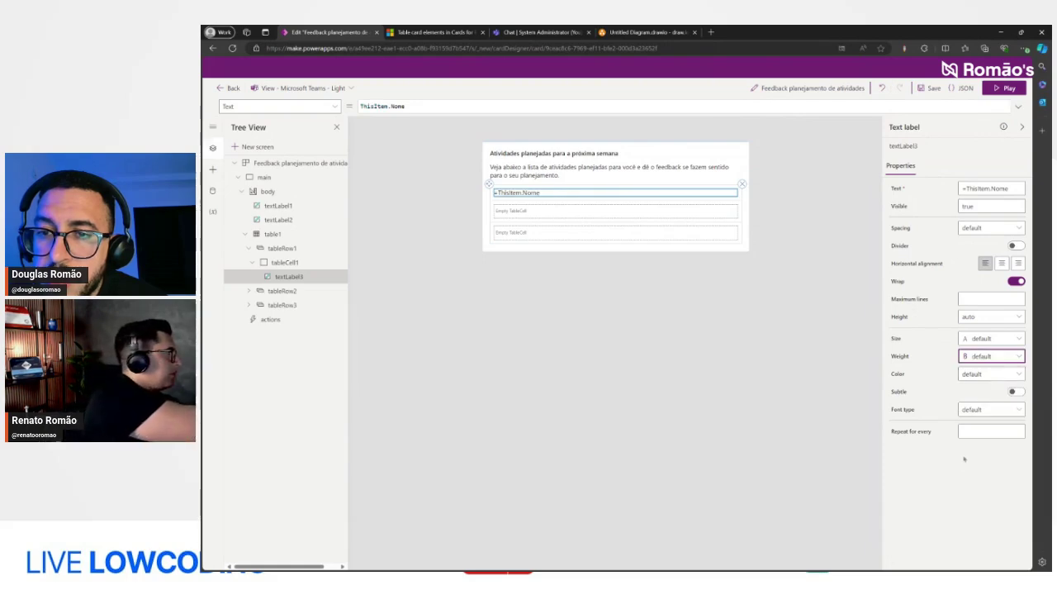
click(978, 411)
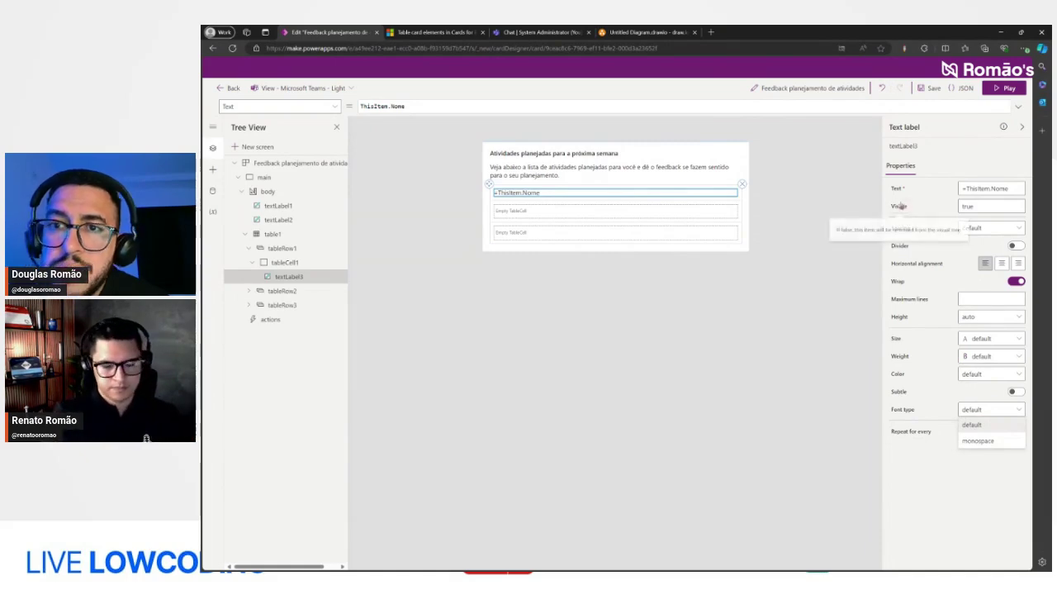
Step: Move the ThisItem.Nome label from the first table row into the second row's cell
click(531, 213)
click(538, 194)
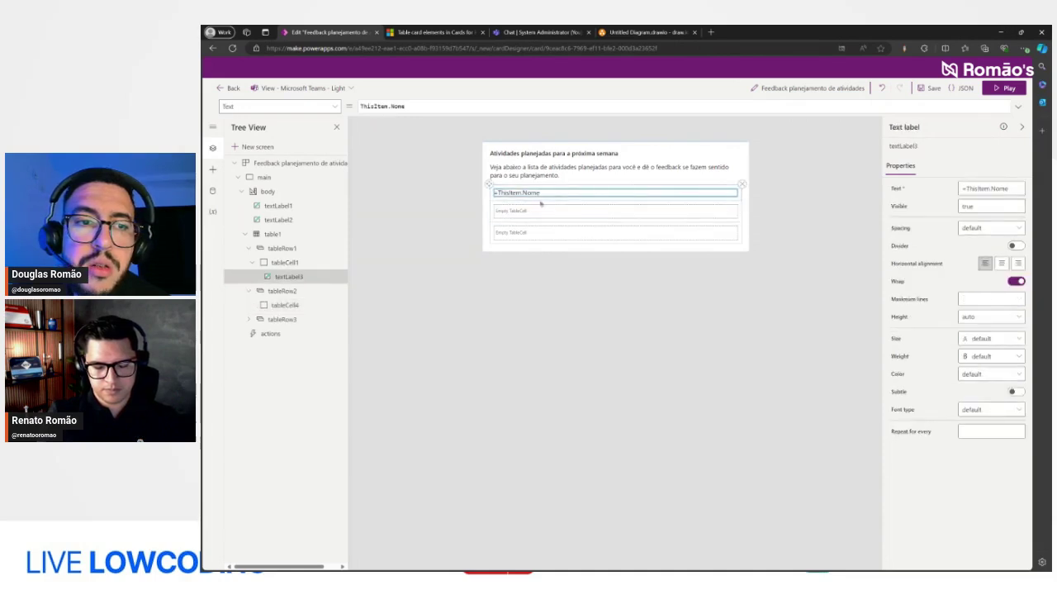
drag(541, 198, 537, 216)
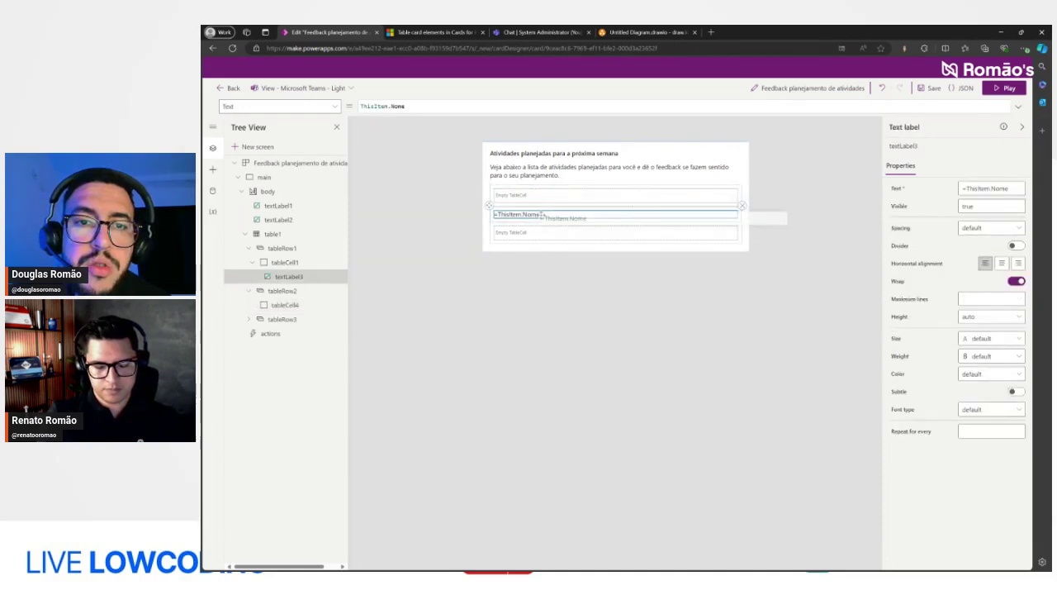
Step: Insert a text label in the first table row's cell with the text "Nome da Atividade"
click(719, 200)
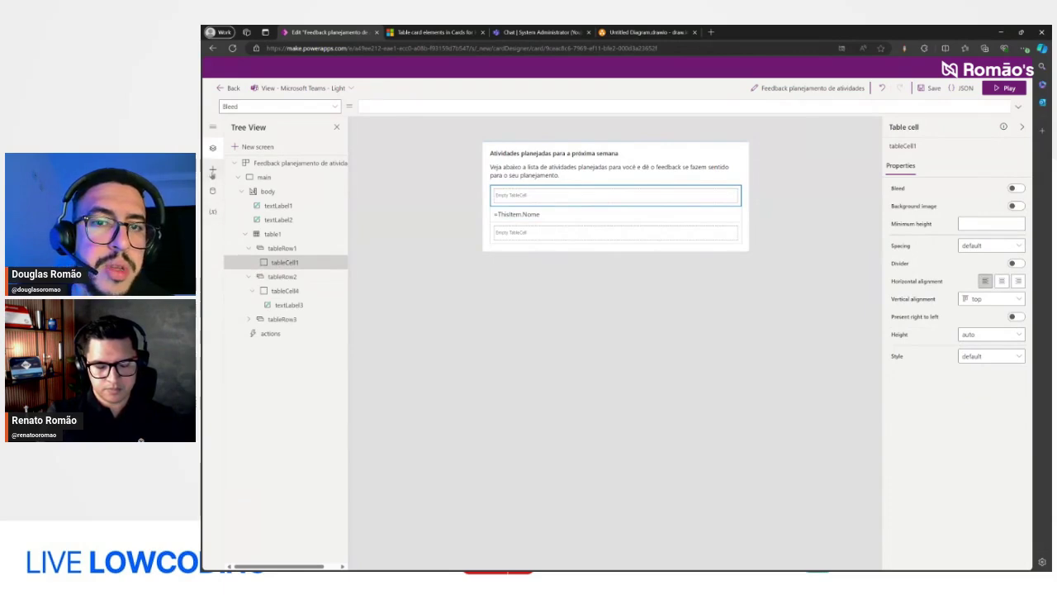
click(212, 171)
click(249, 180)
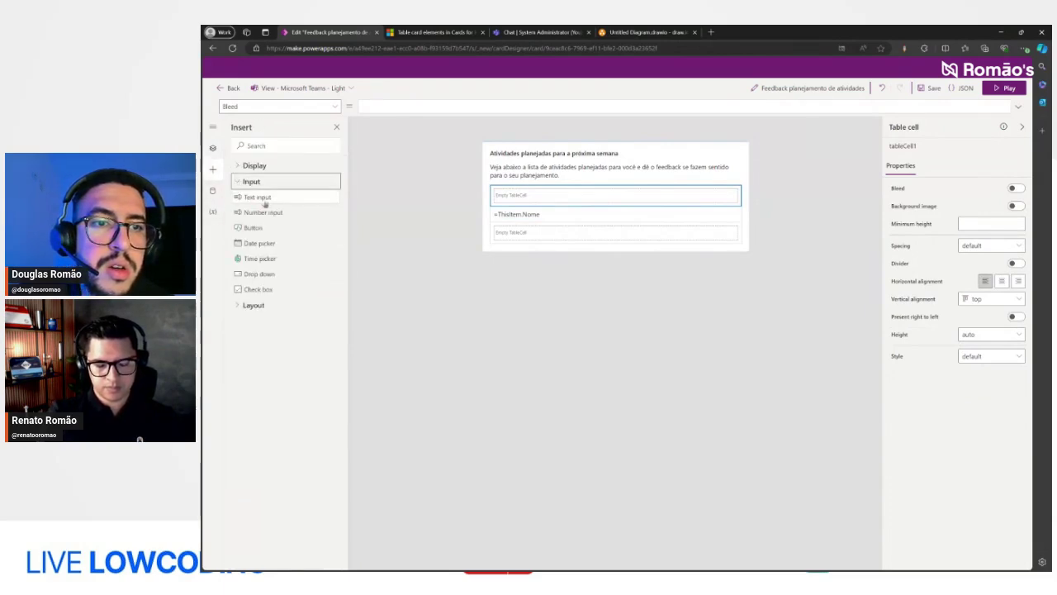
click(252, 165)
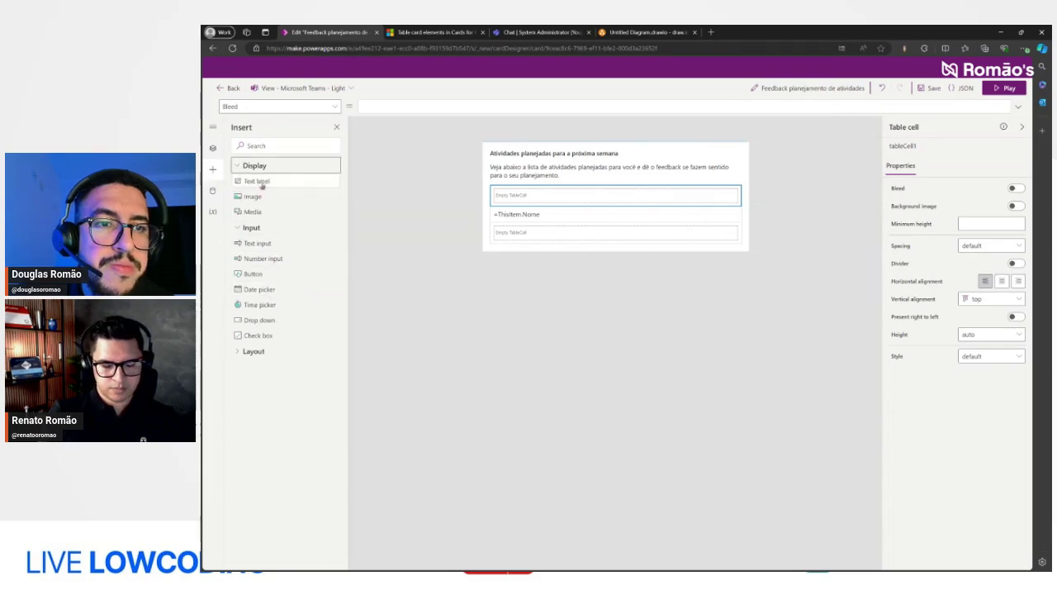
drag(262, 187, 578, 203)
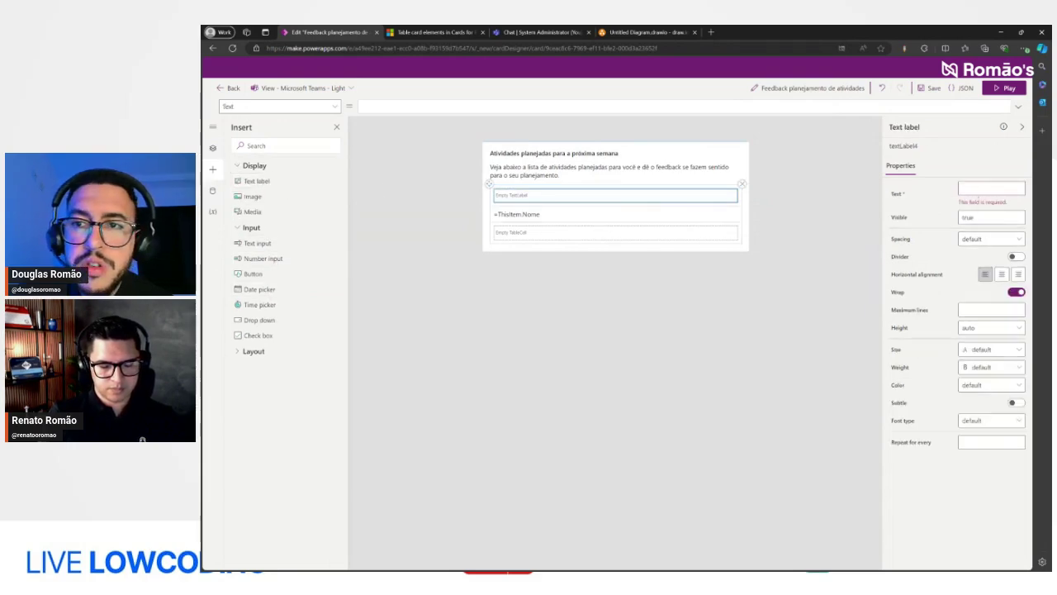
text(Nome da At)
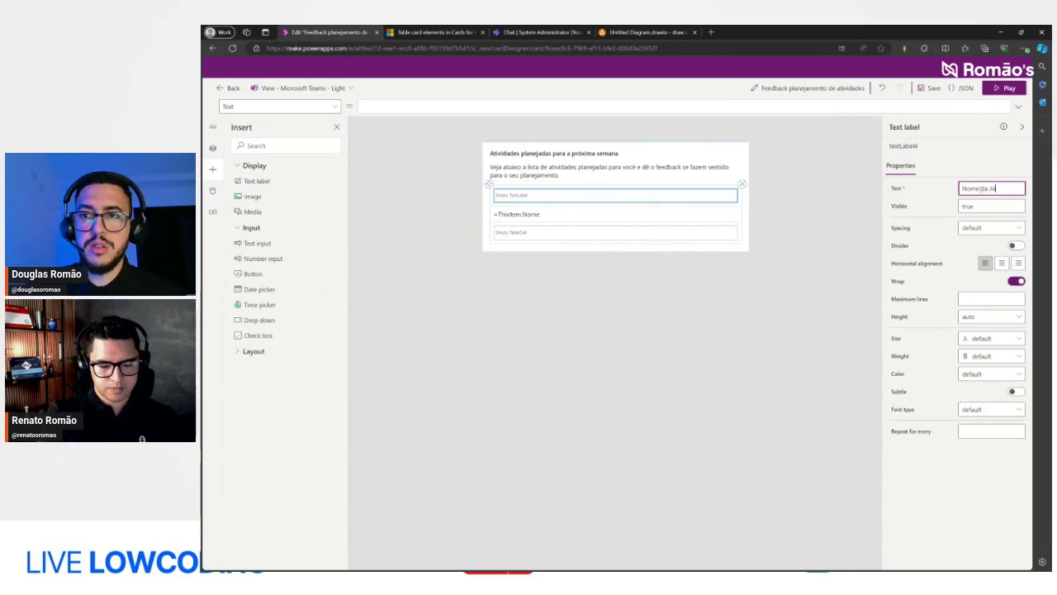
text(ividade)
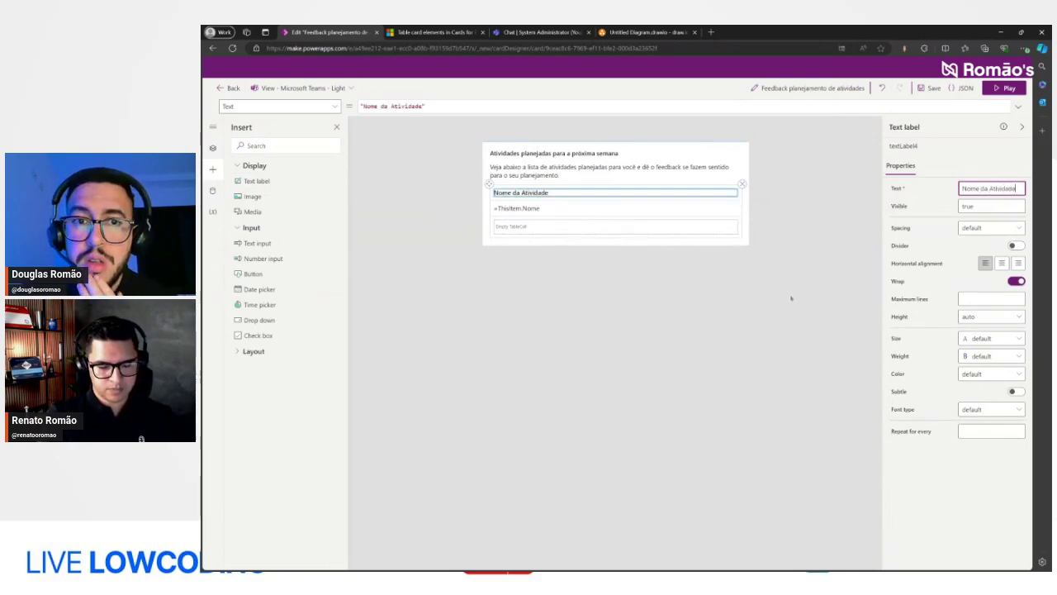
Step: Save and play the card to test the header label, and return to the card editor
click(1004, 87)
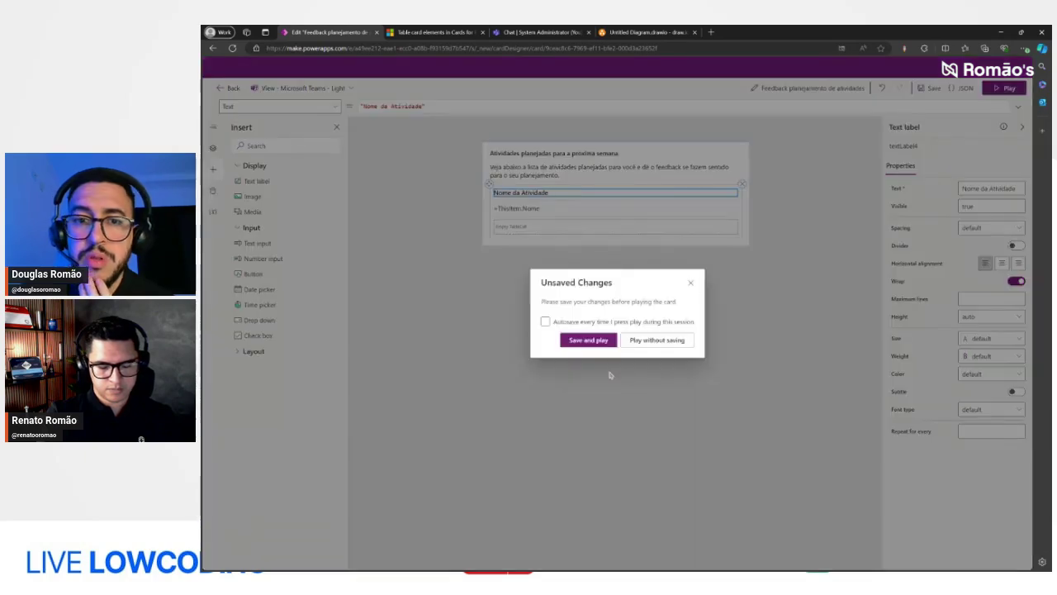
click(588, 339)
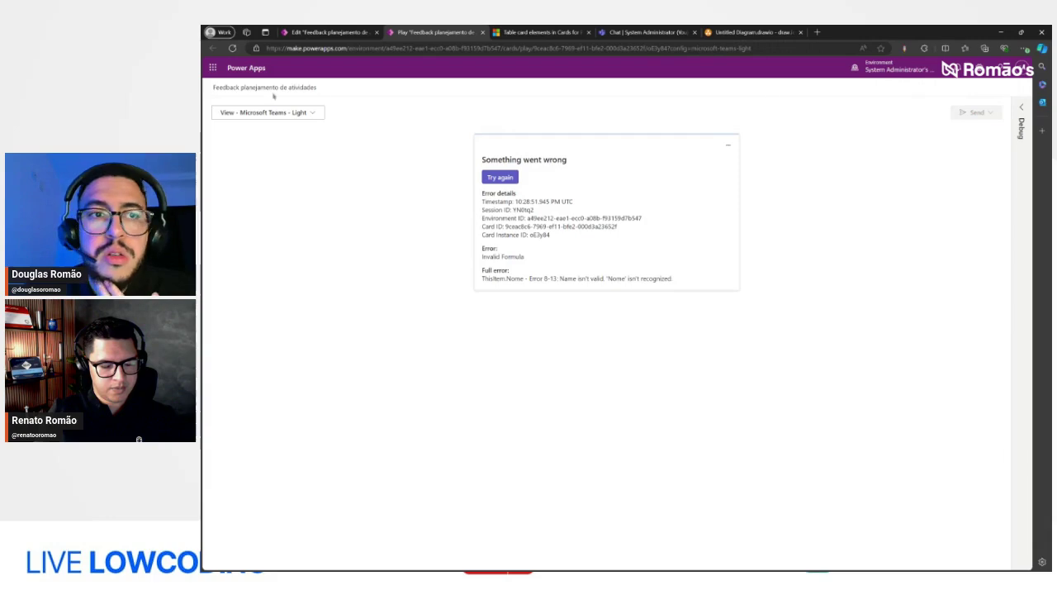
click(351, 35)
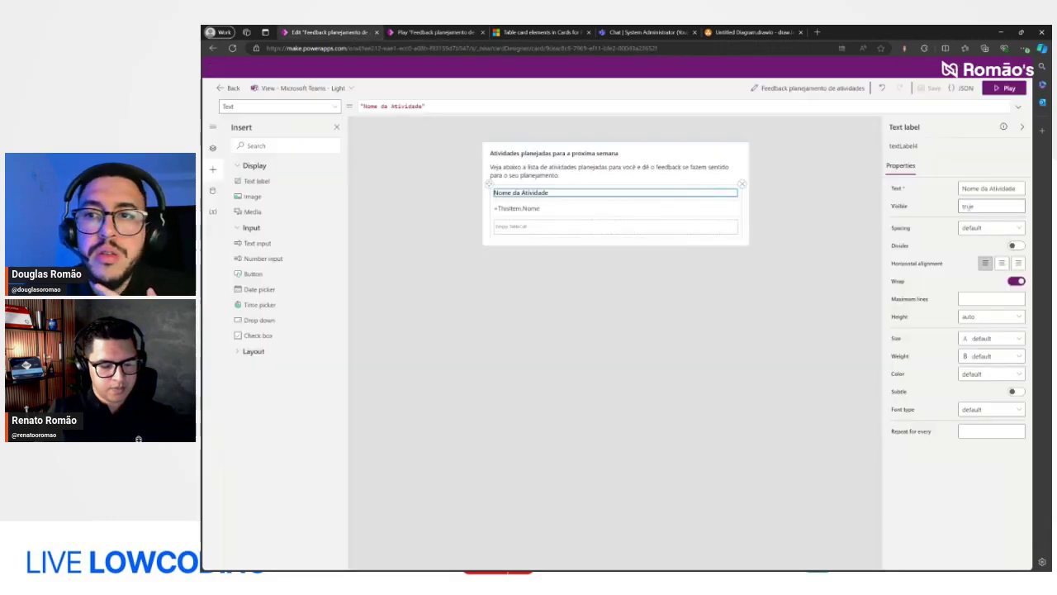
Step: Check the text of both table labels and the first row's Repeat for every formula
click(1017, 189)
key(ctrl+a)
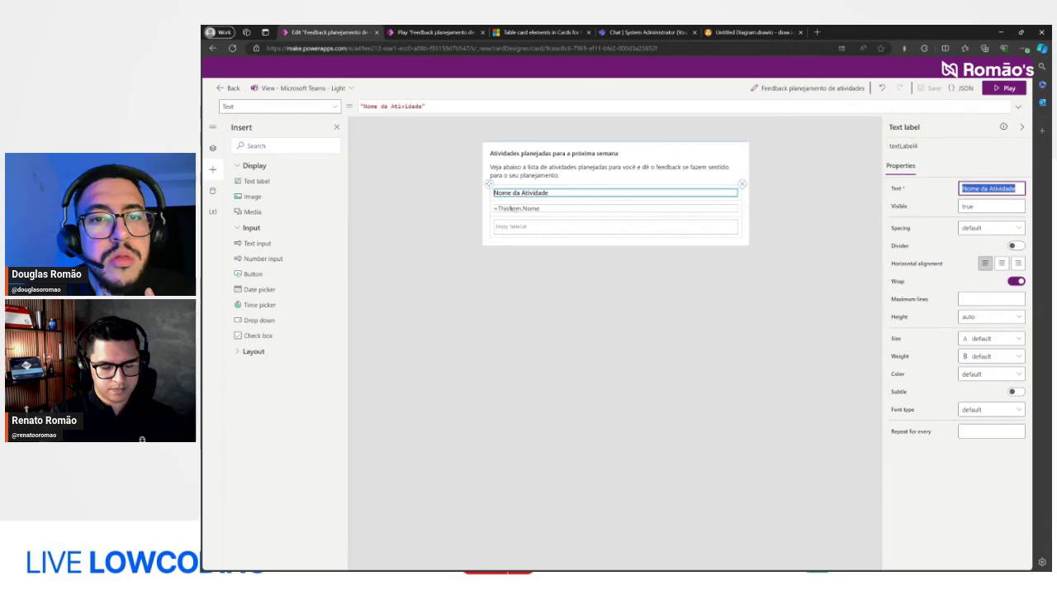
click(569, 209)
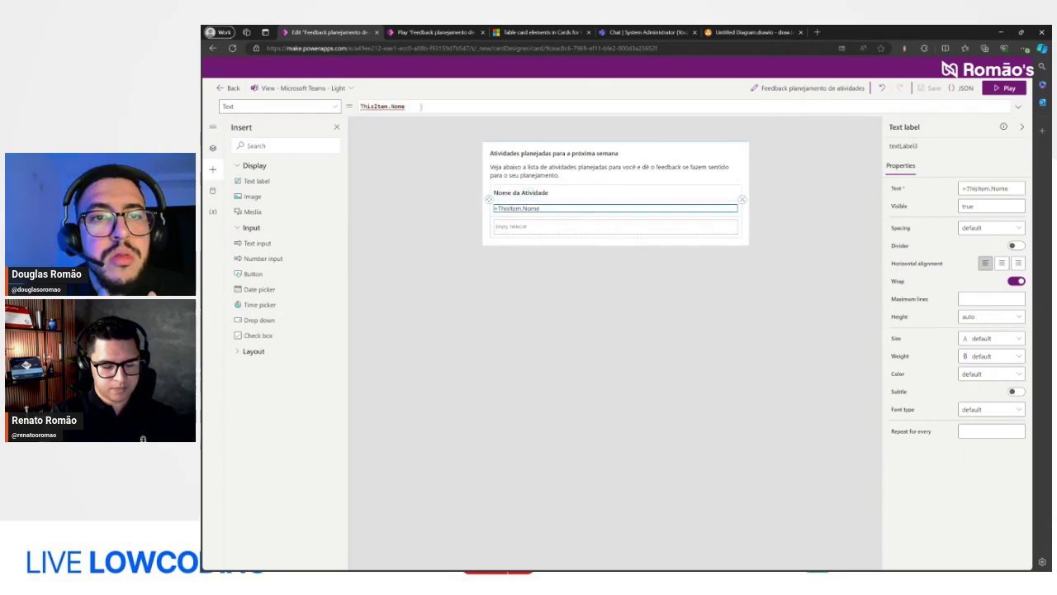
click(710, 192)
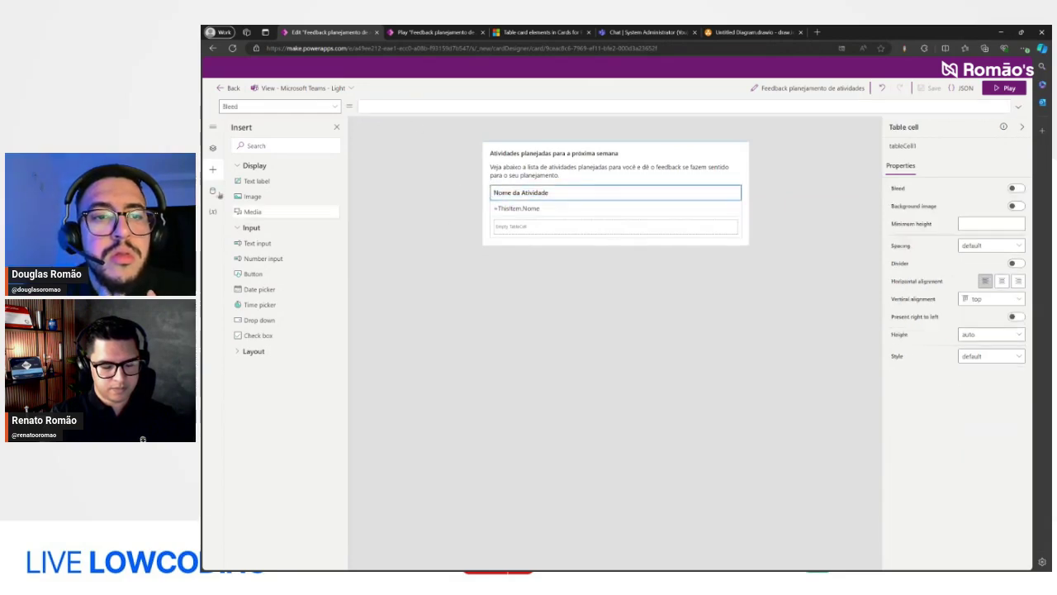
click(212, 147)
click(285, 249)
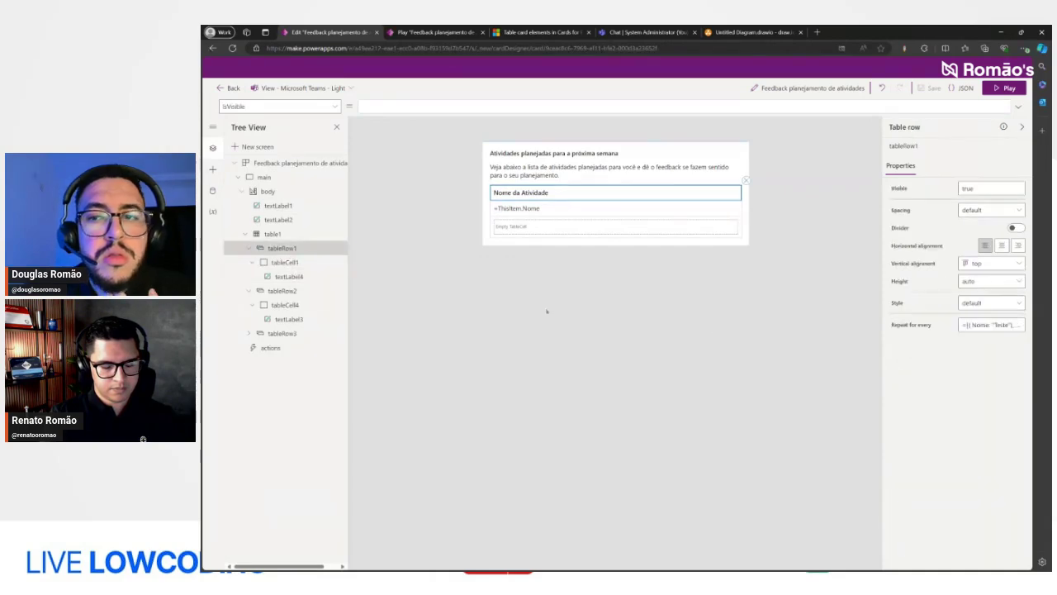
click(1005, 325)
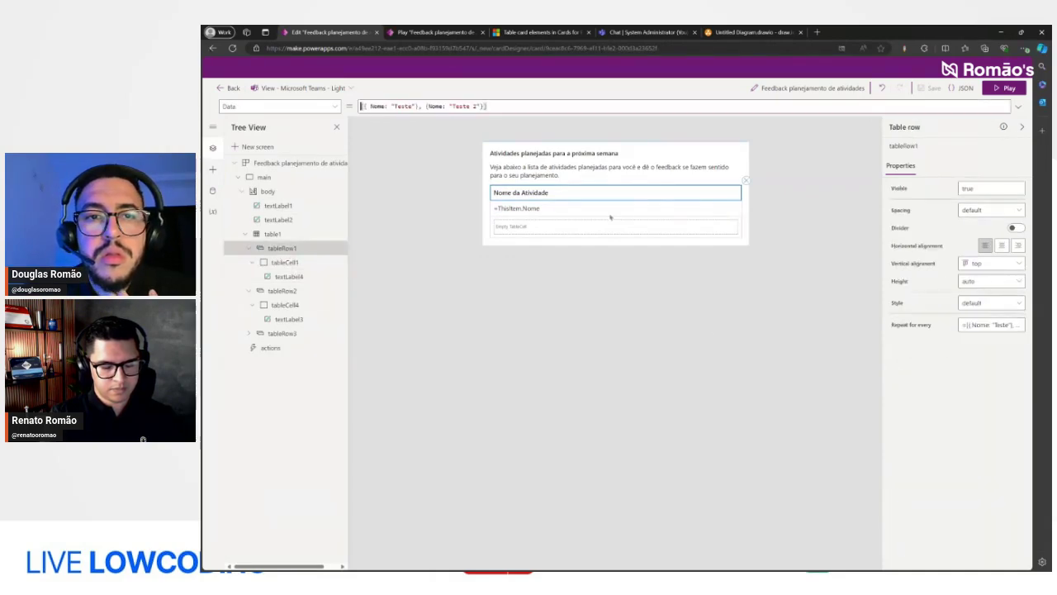
Step: Try to re-enter the second-row label's text formula, starting with ThisIte
click(520, 210)
triple_click(420, 105)
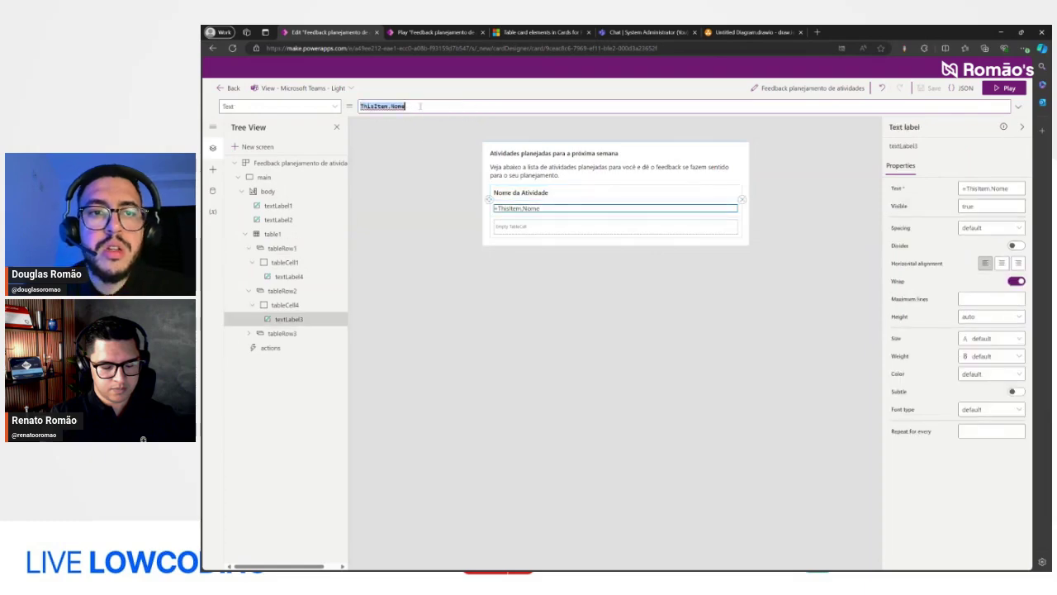
text(This)
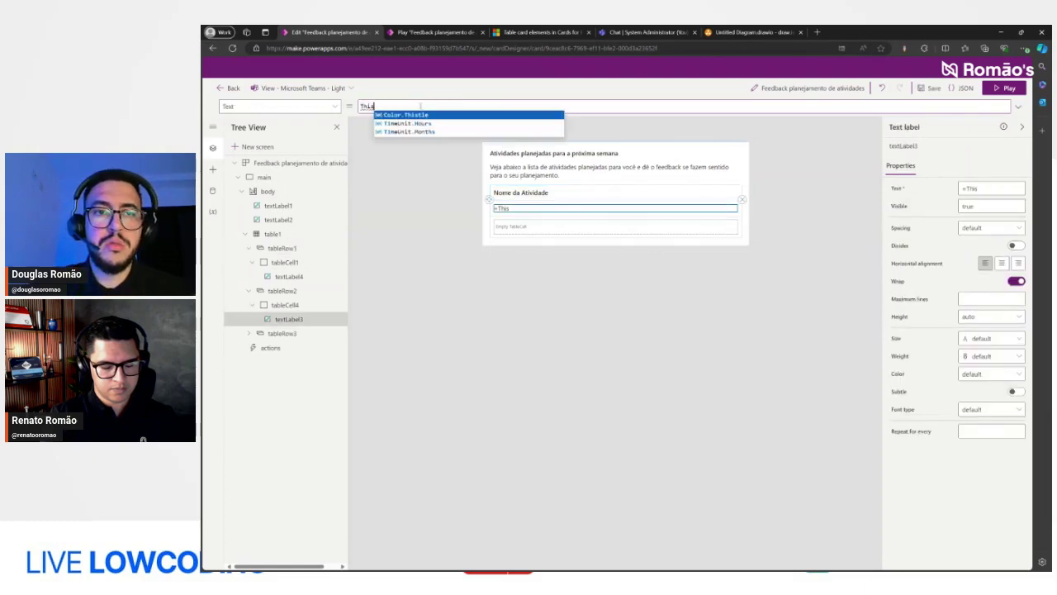
text(Ite)
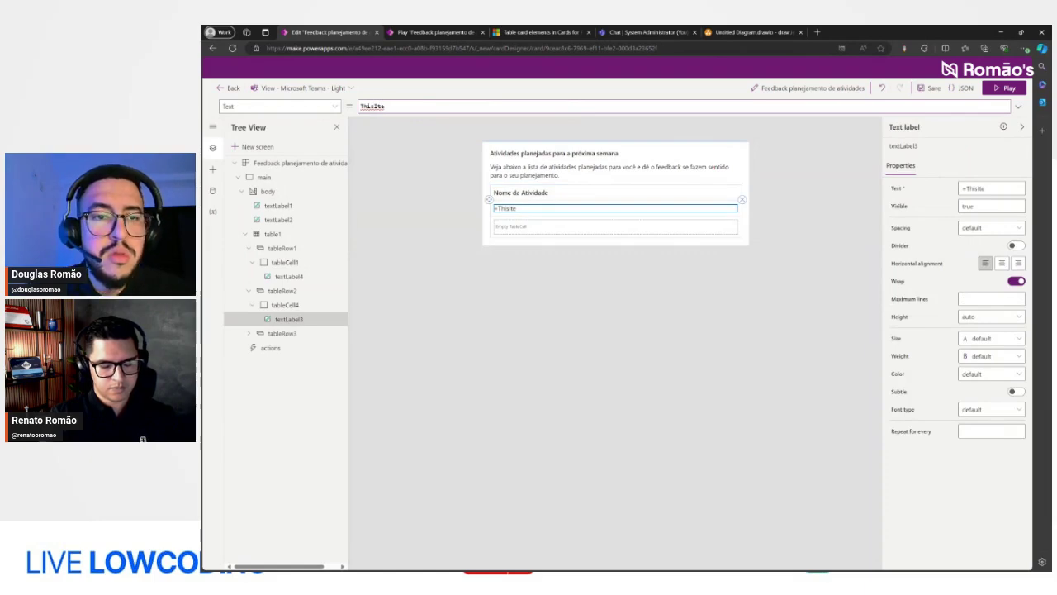
Step: Move the Repeat for every formula [{ Nome: "Teste"}, {Nome: "Teste 2"}] from the first table row to the second row
click(272, 307)
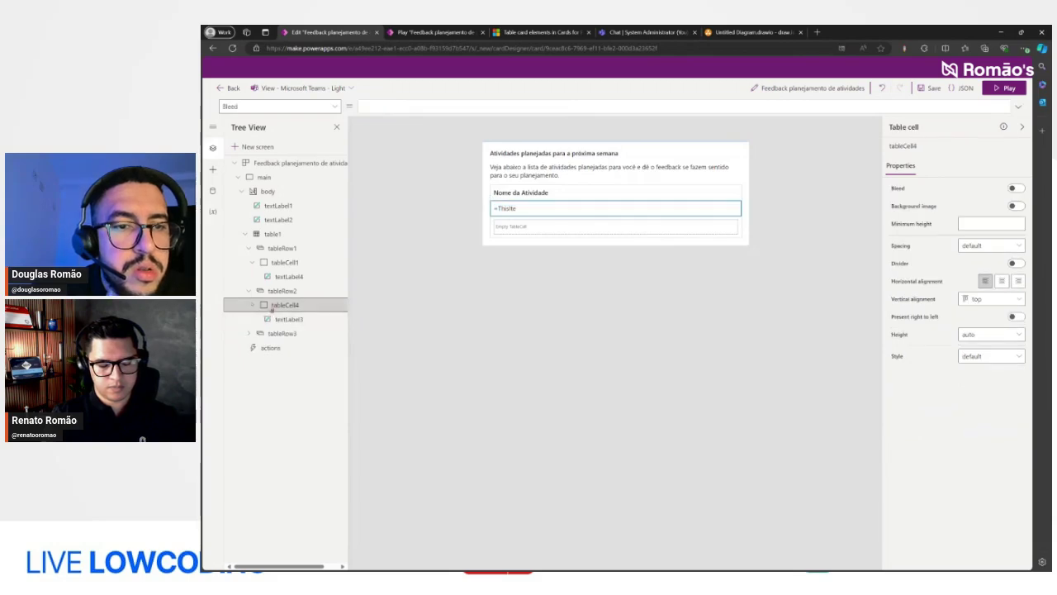
click(280, 293)
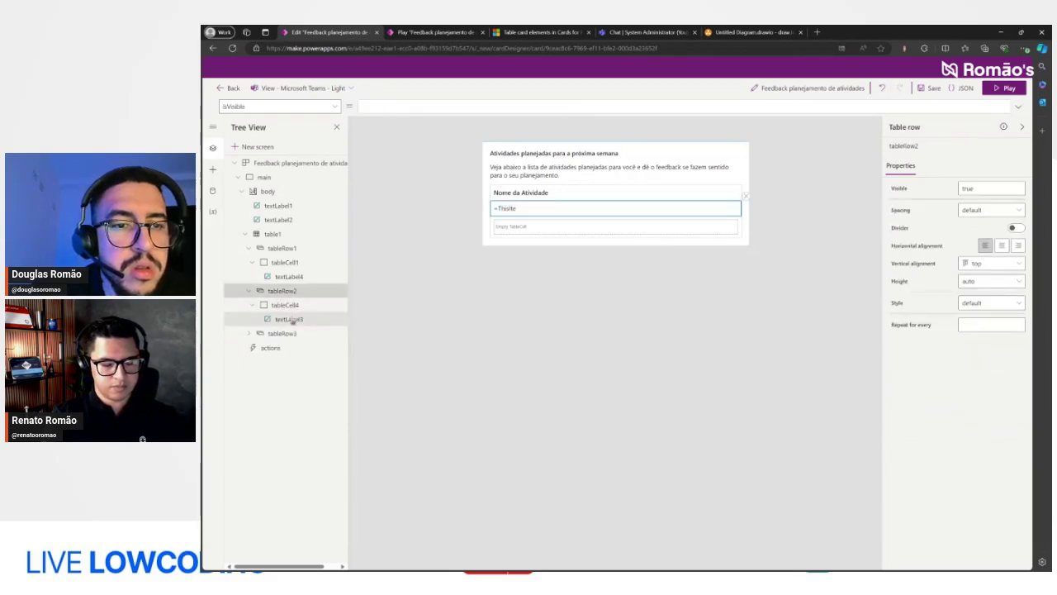
click(277, 248)
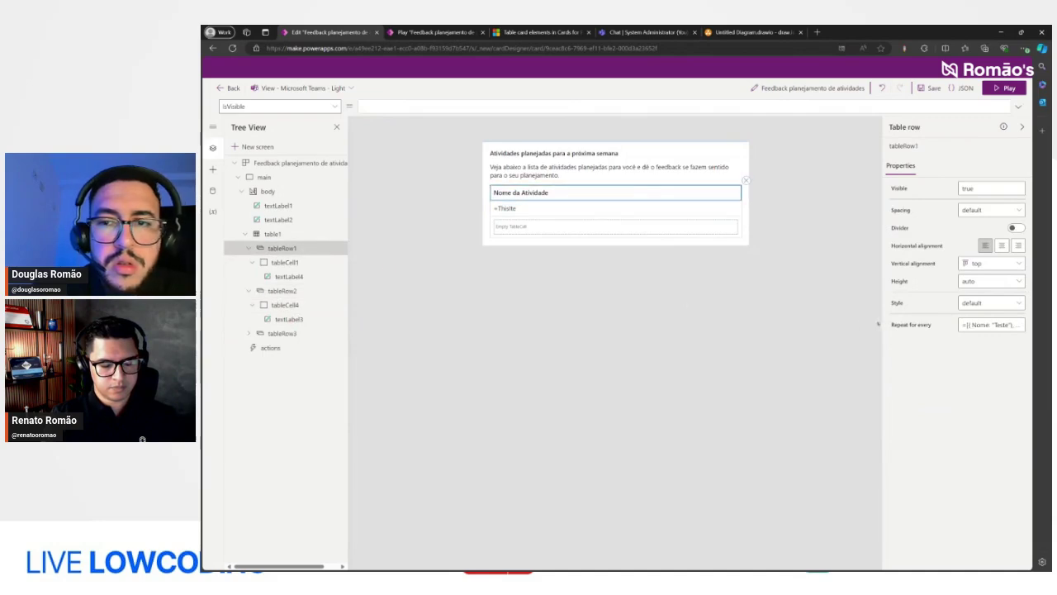
click(1004, 325)
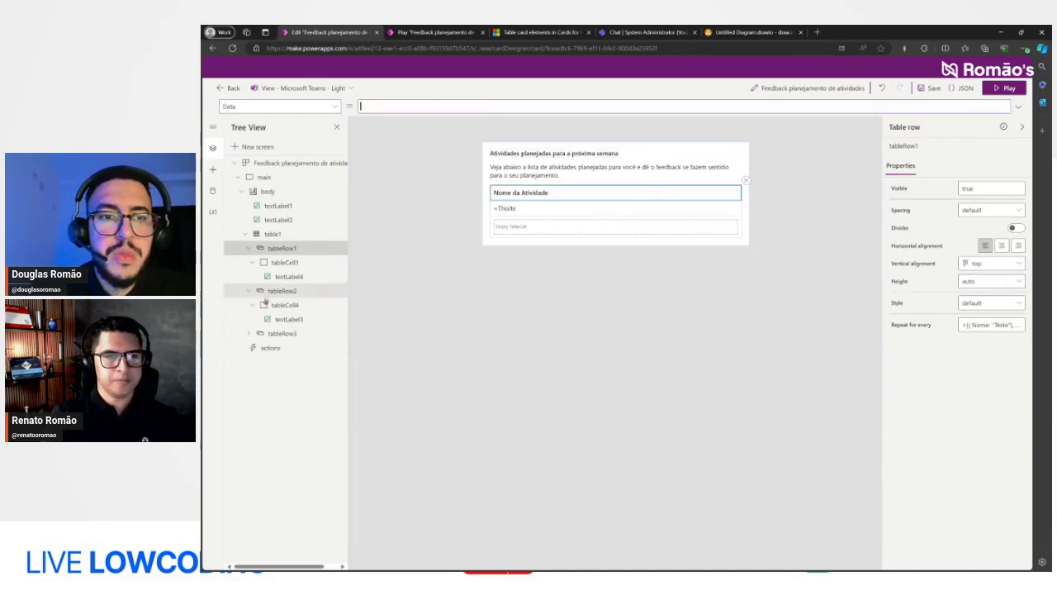
click(280, 292)
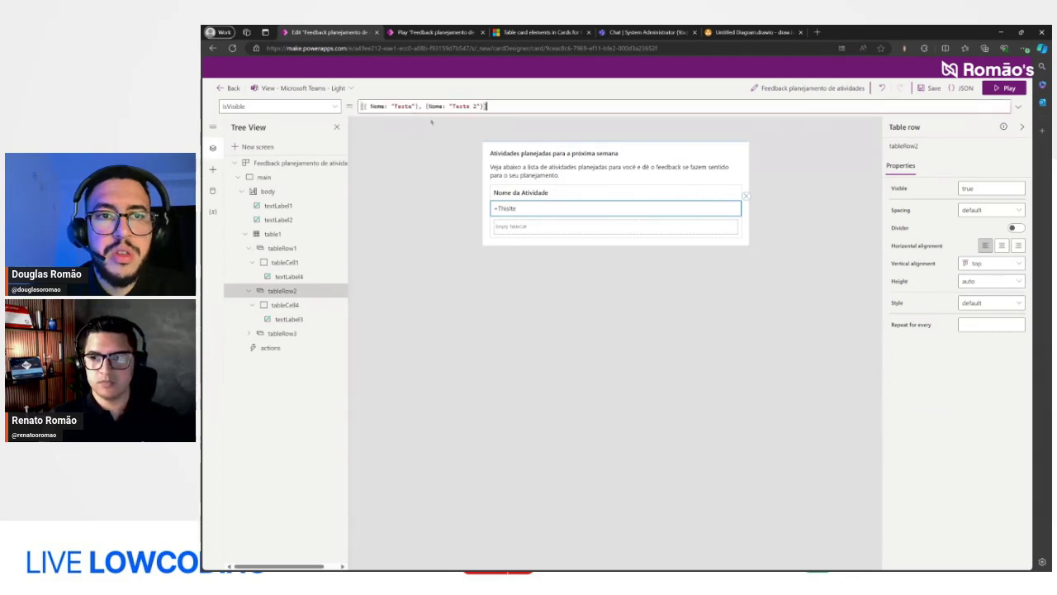
click(906, 327)
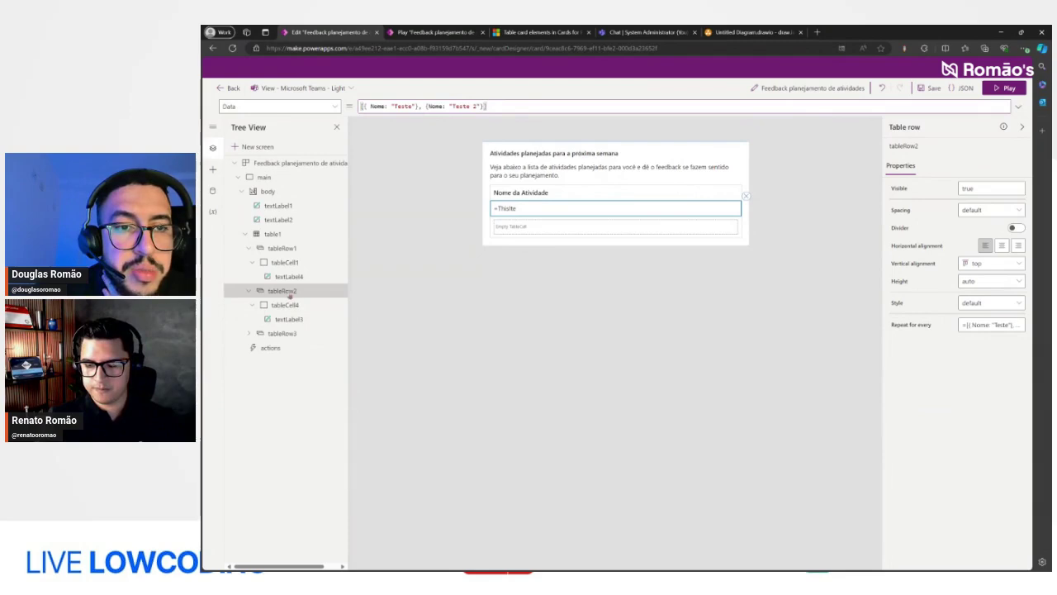
Step: Set the text formula of the label in the second table row to ThisItem.Nome
click(263, 233)
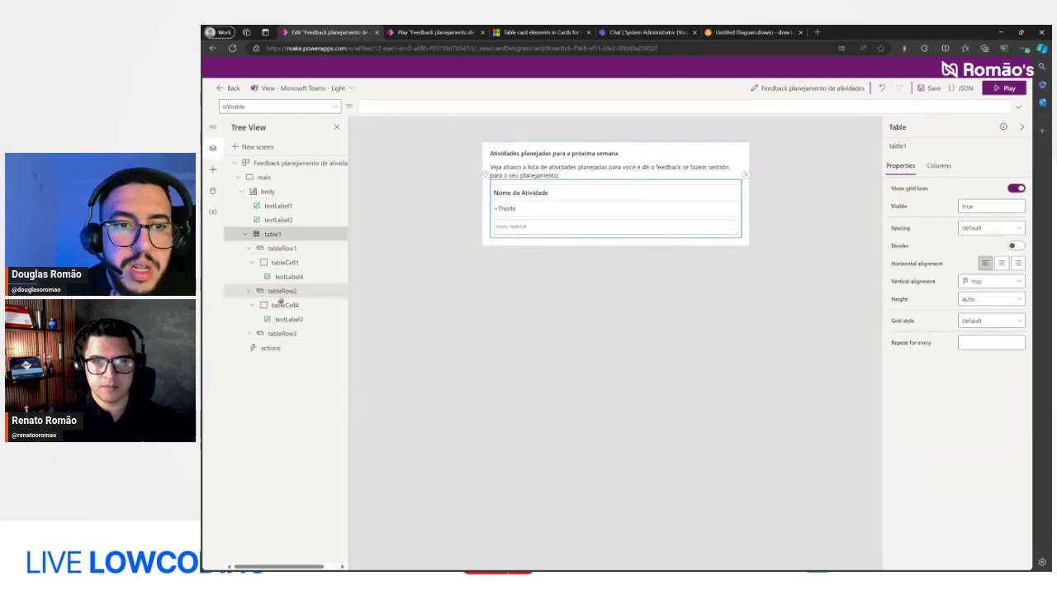
click(288, 319)
click(398, 106)
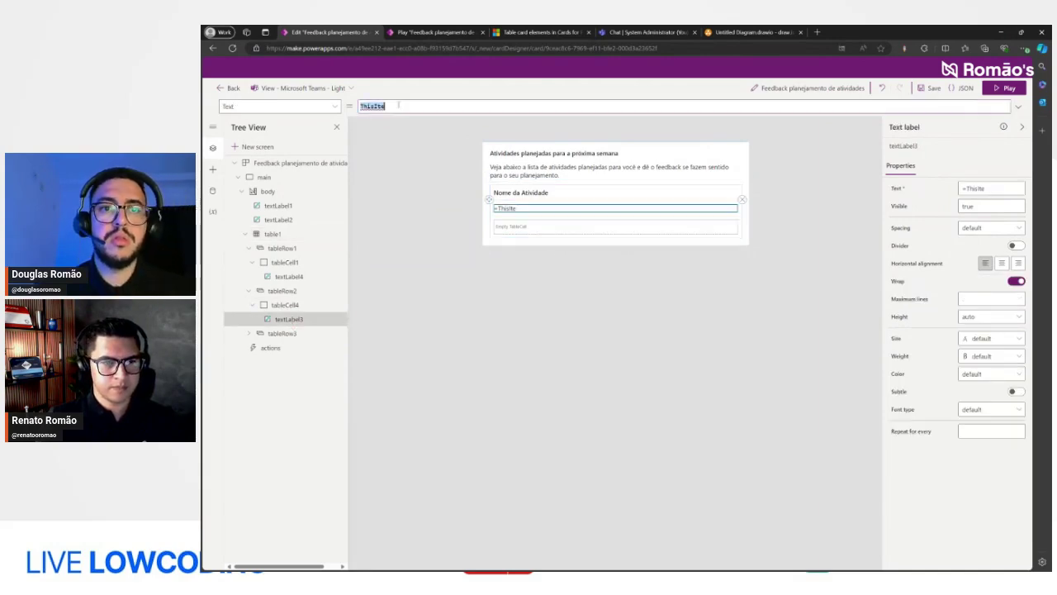
text(m.Nome)
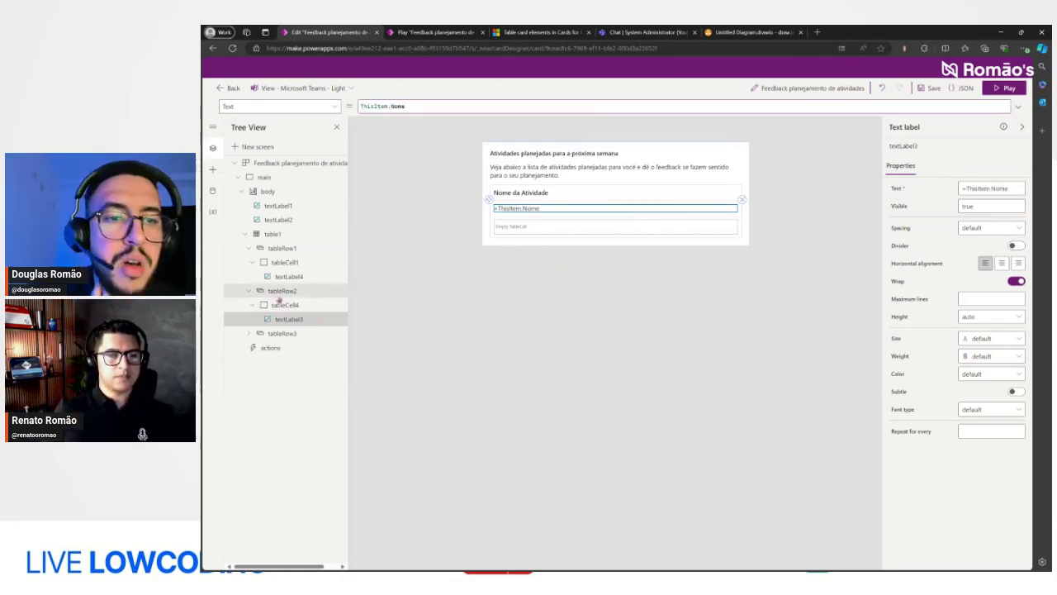
Step: Review the second table row's Repeat for every formula and the card's data sources
click(280, 293)
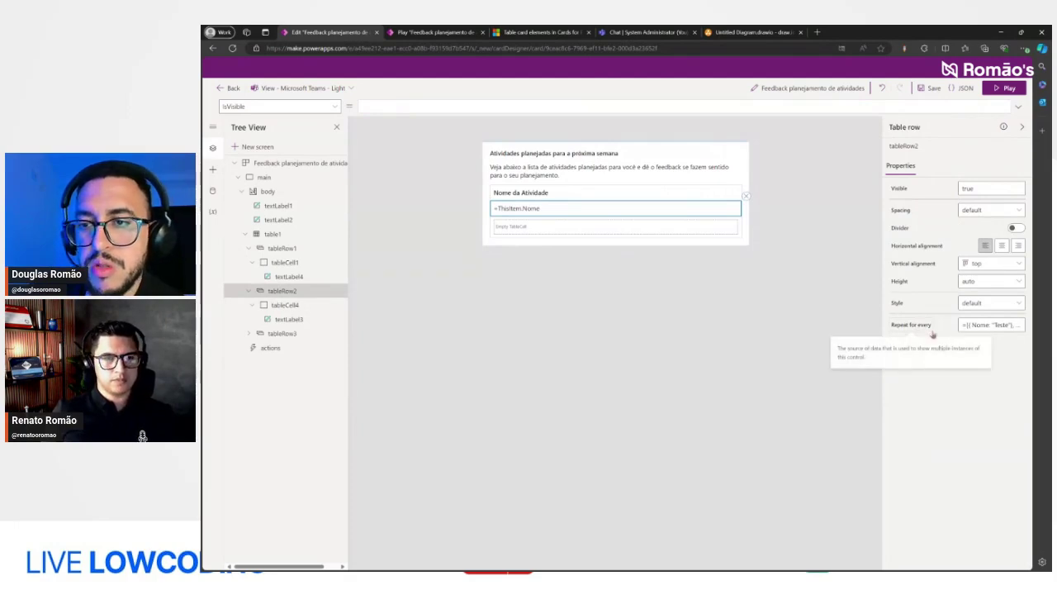
click(991, 324)
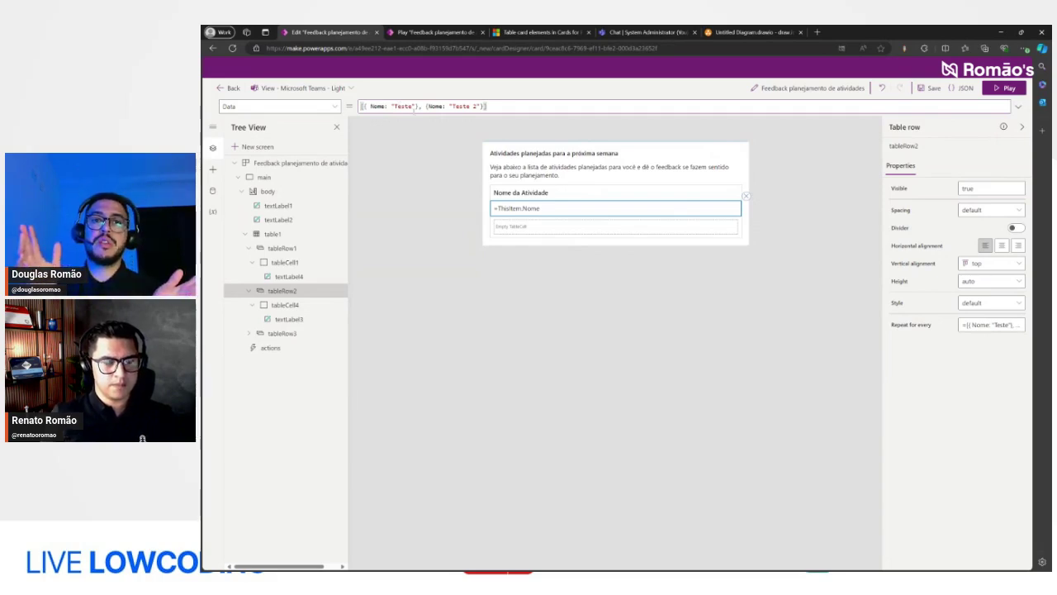
click(212, 190)
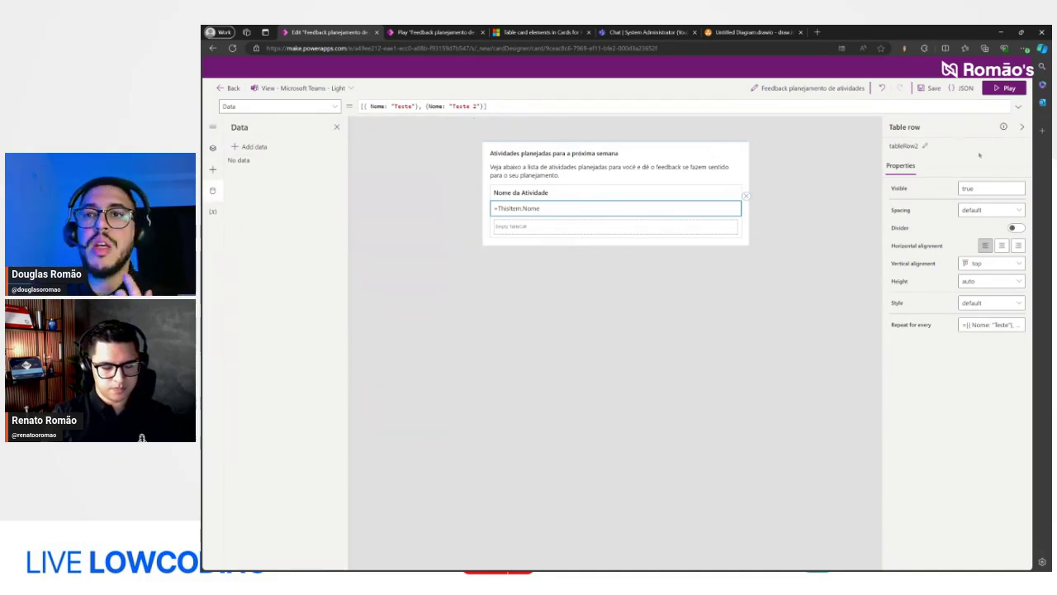
Step: Save and play the card to test the repeated second row, and return to the card editor
click(1004, 88)
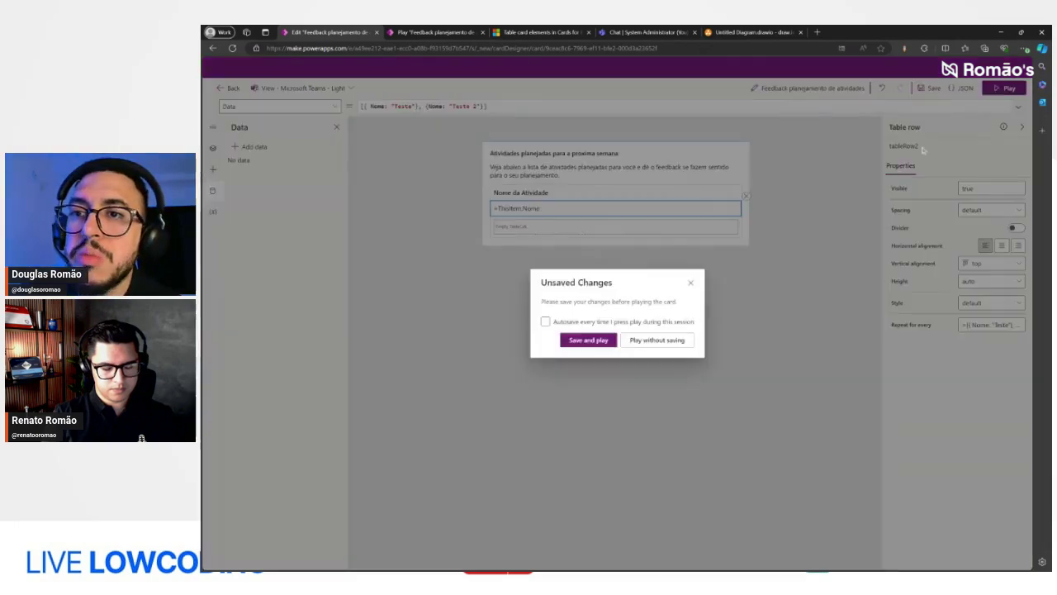
click(587, 340)
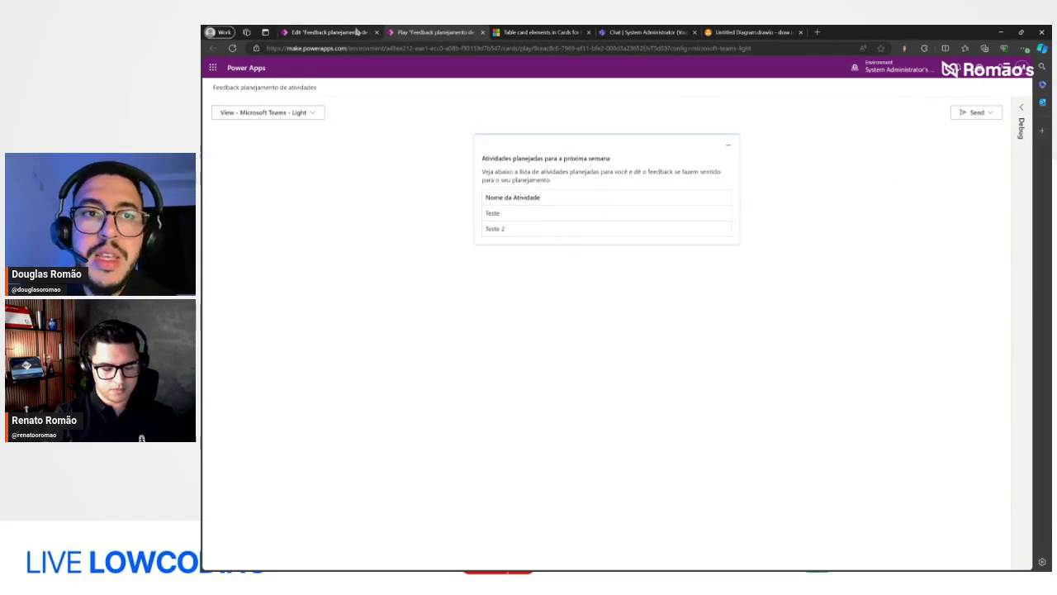
click(329, 31)
Step: Add a second column to the activities table in the card editor
click(627, 191)
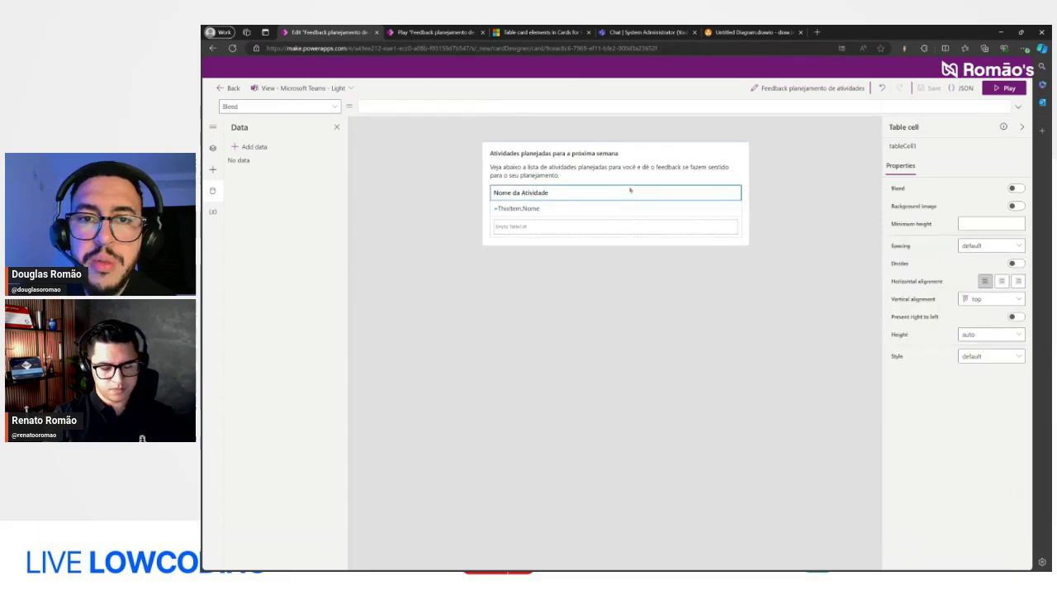
click(541, 232)
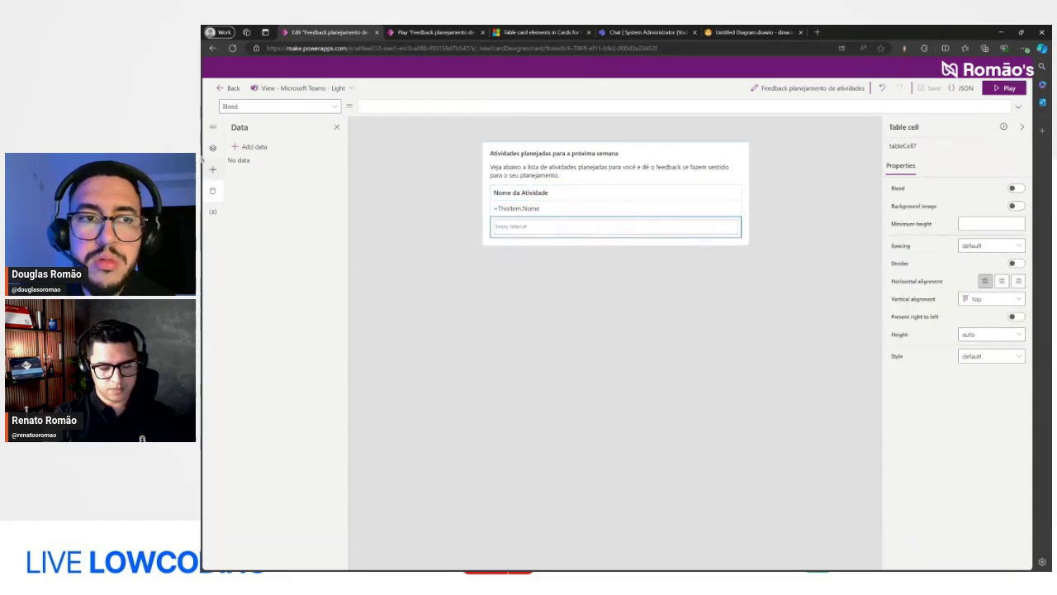
click(212, 148)
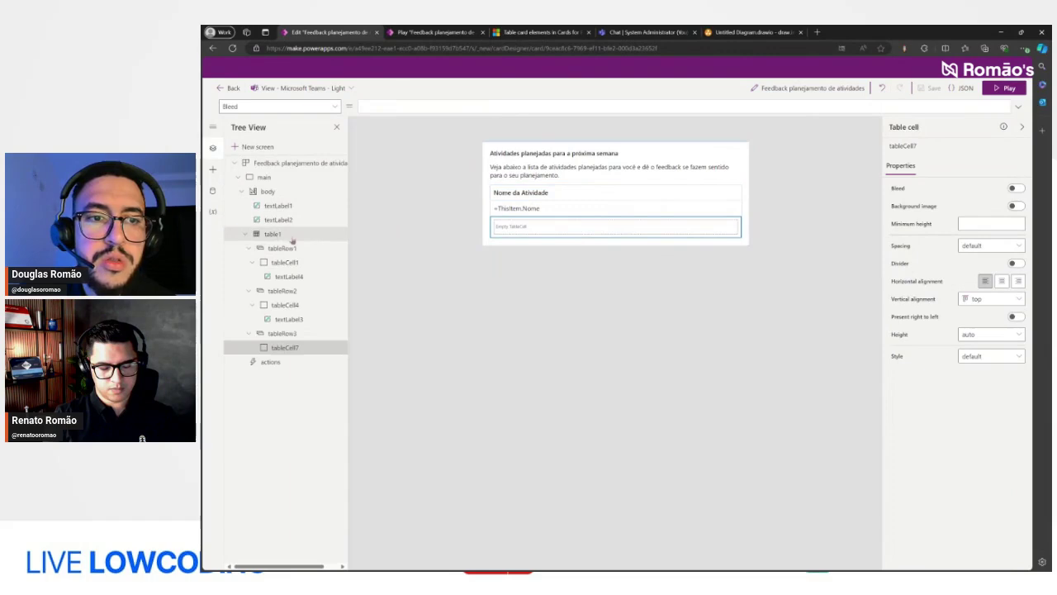
click(293, 238)
click(938, 166)
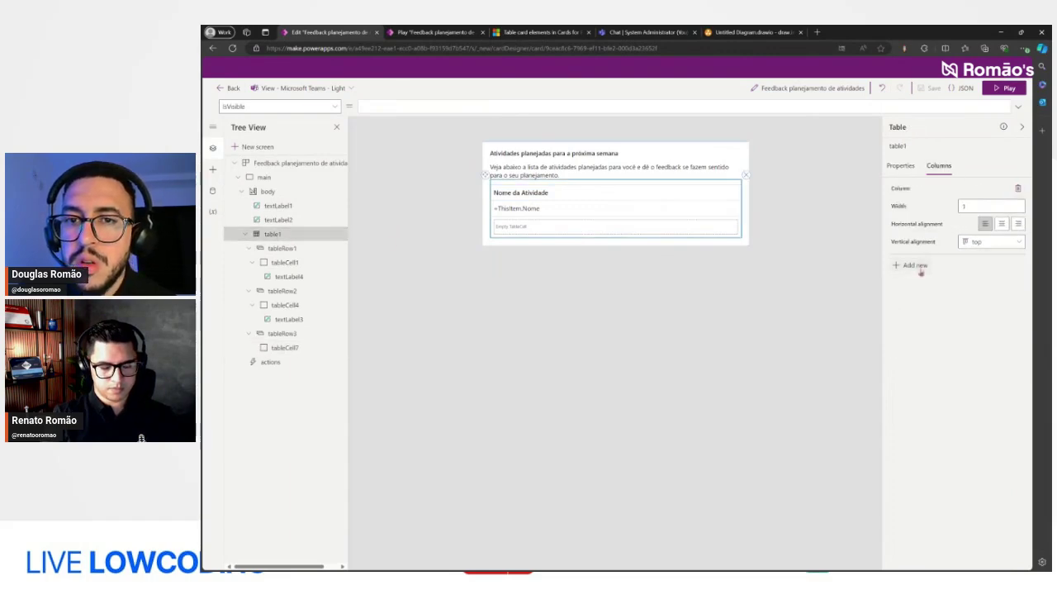
click(915, 265)
Step: Delete the empty third row from the activities table
click(605, 207)
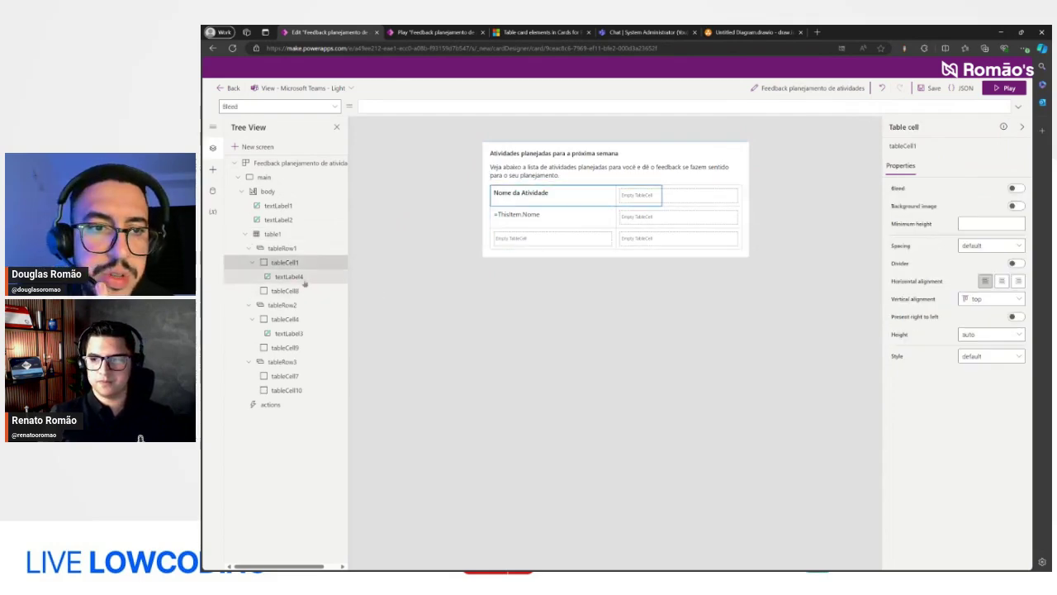
click(696, 203)
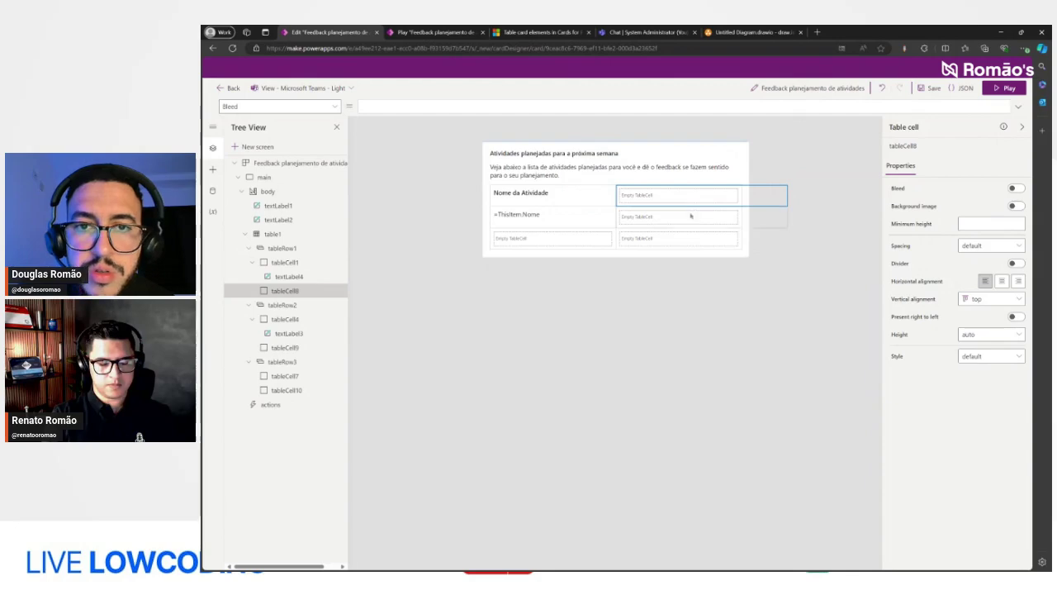
right_click(306, 297)
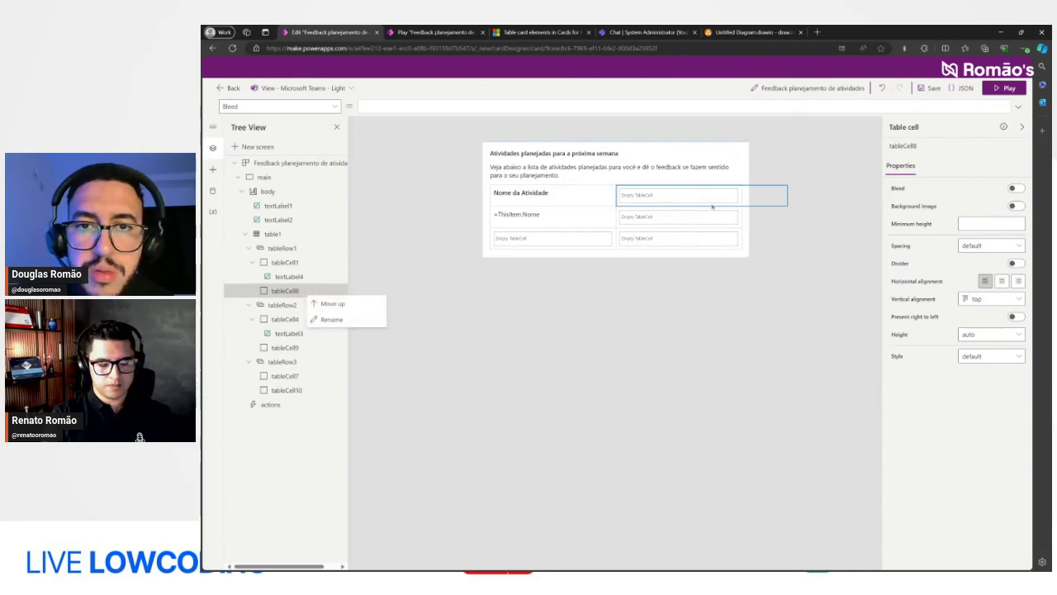
key(Escape)
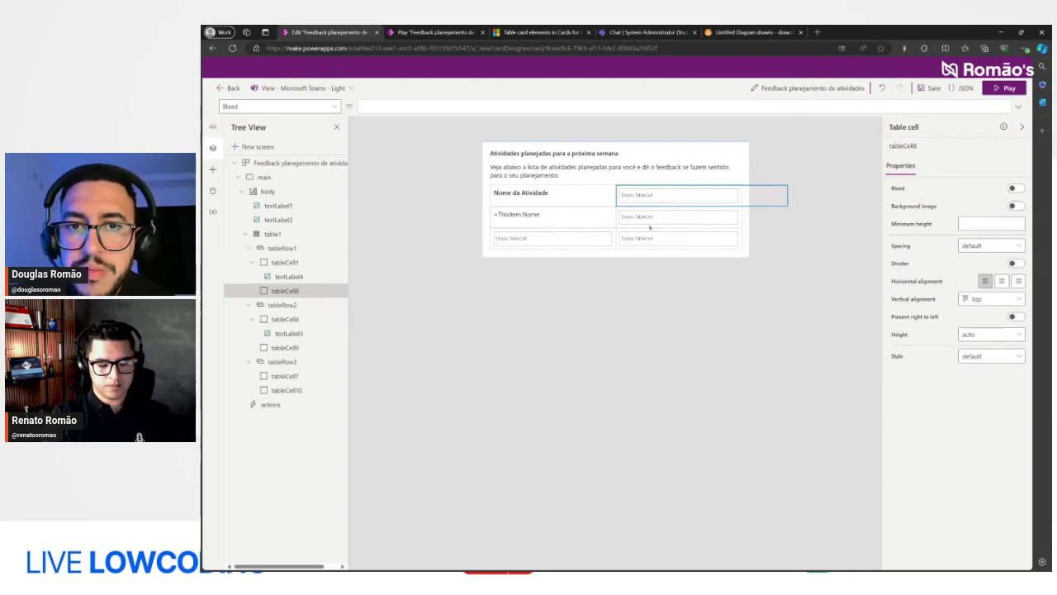
click(650, 223)
click(314, 362)
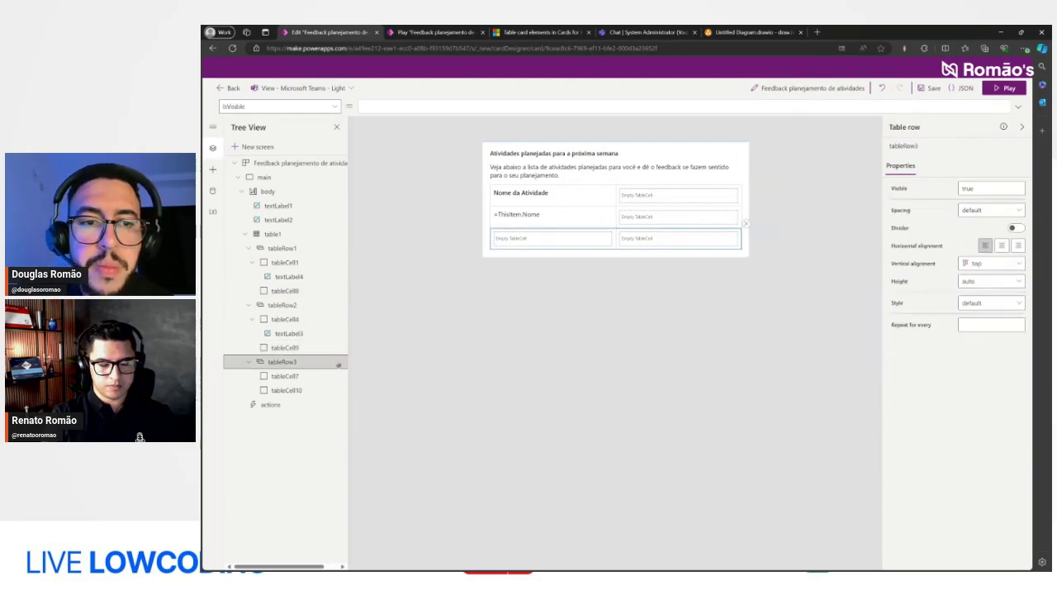
right_click(313, 363)
click(335, 404)
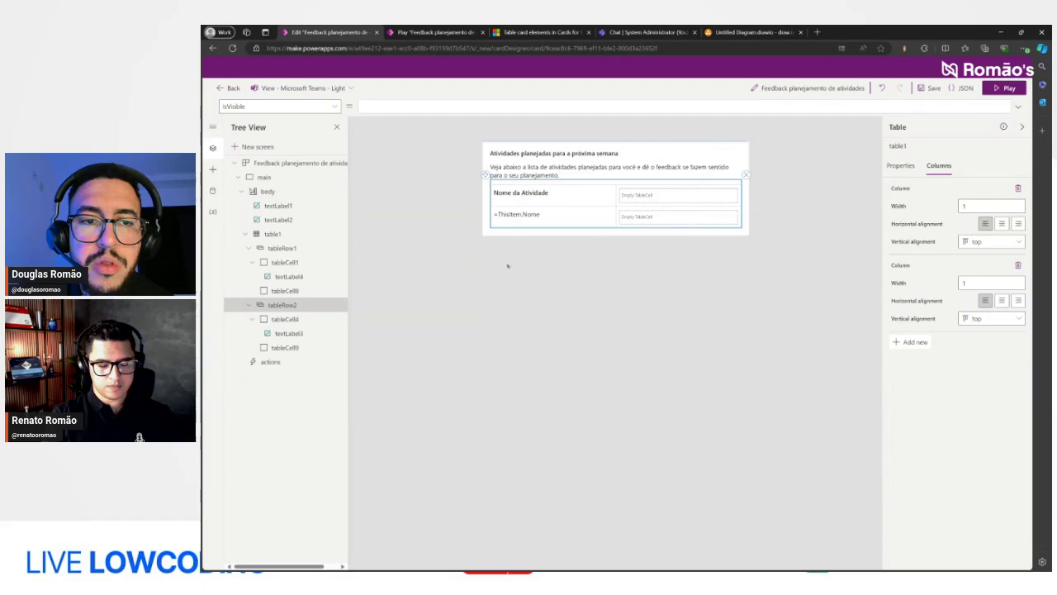
Step: Insert a Drop down control into the empty second cell of the repeated activity row
click(695, 202)
click(212, 168)
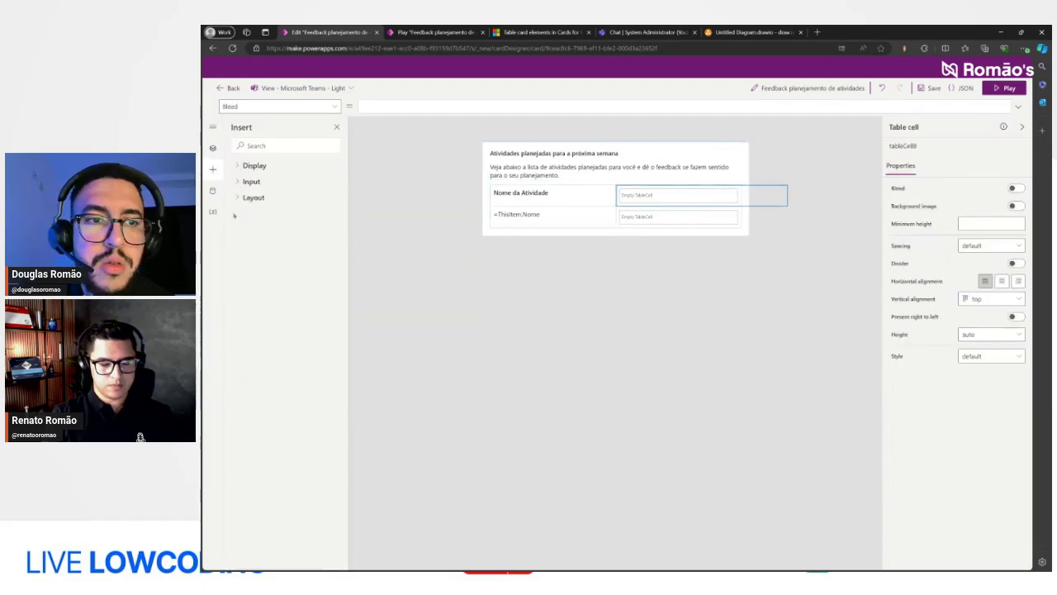
click(244, 166)
click(248, 227)
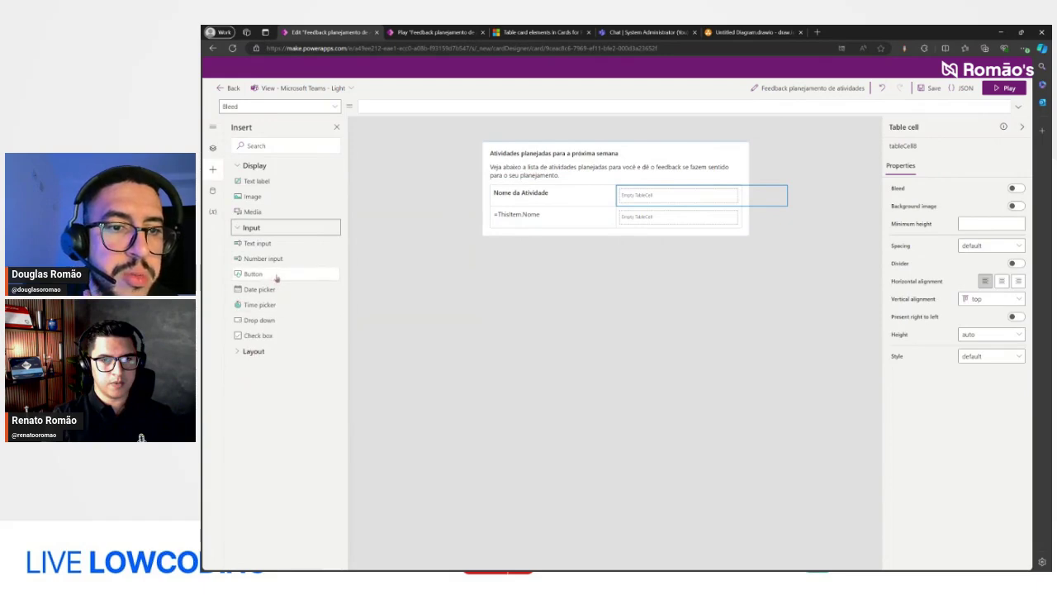
drag(275, 278, 698, 222)
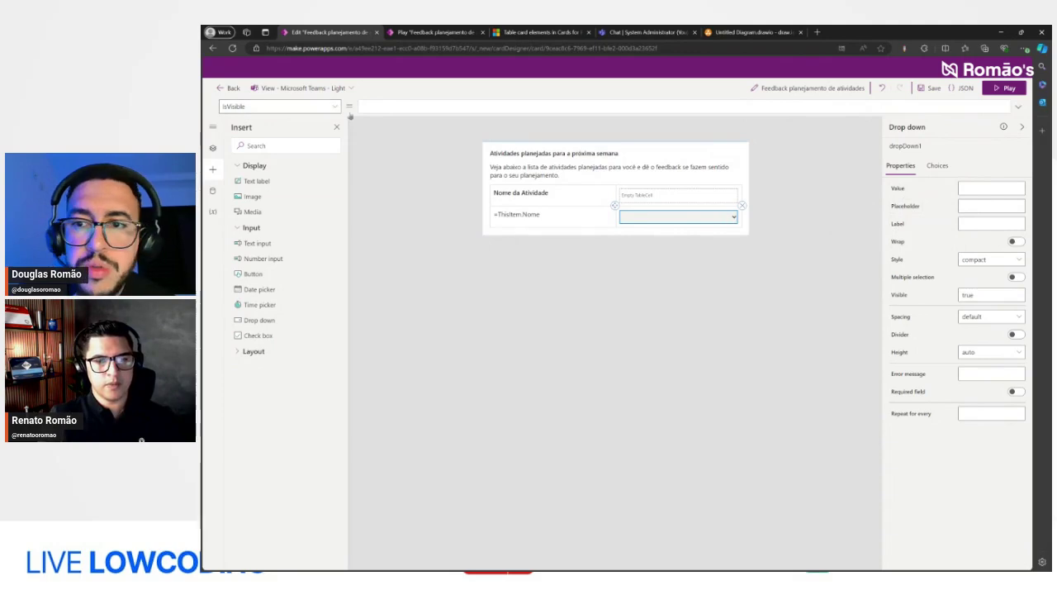
Step: Title the drop-down's two choices Concordo and Discordo
click(938, 166)
click(996, 205)
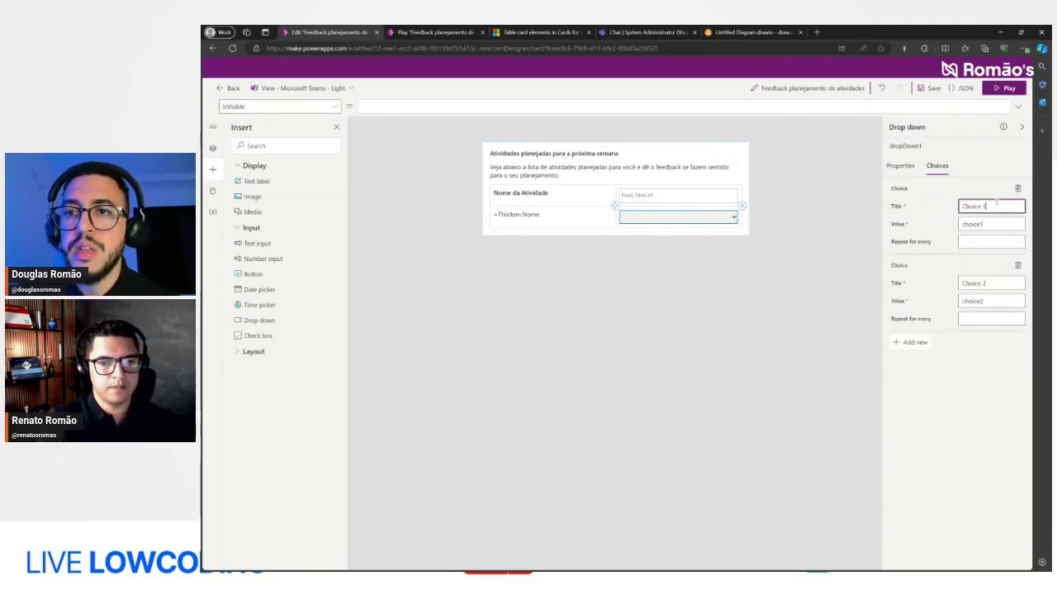
triple_click(996, 202)
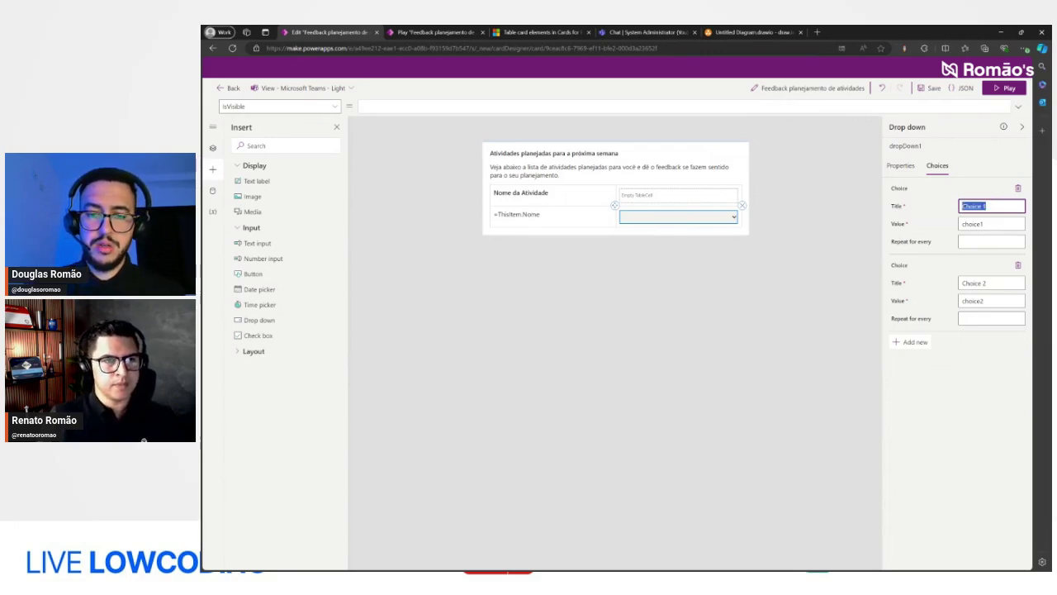
text(Concordo)
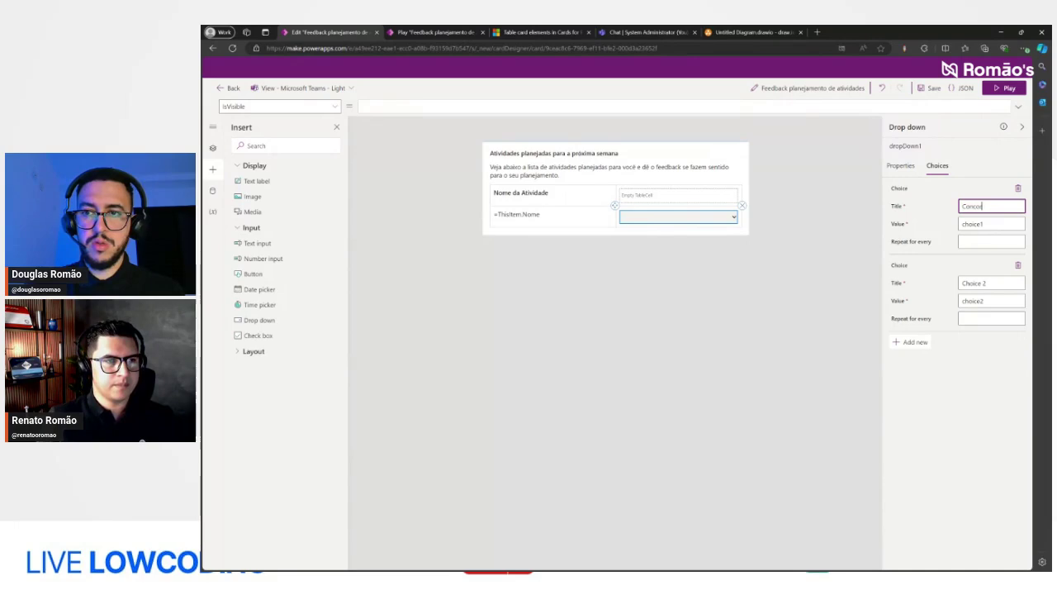
triple_click(994, 283)
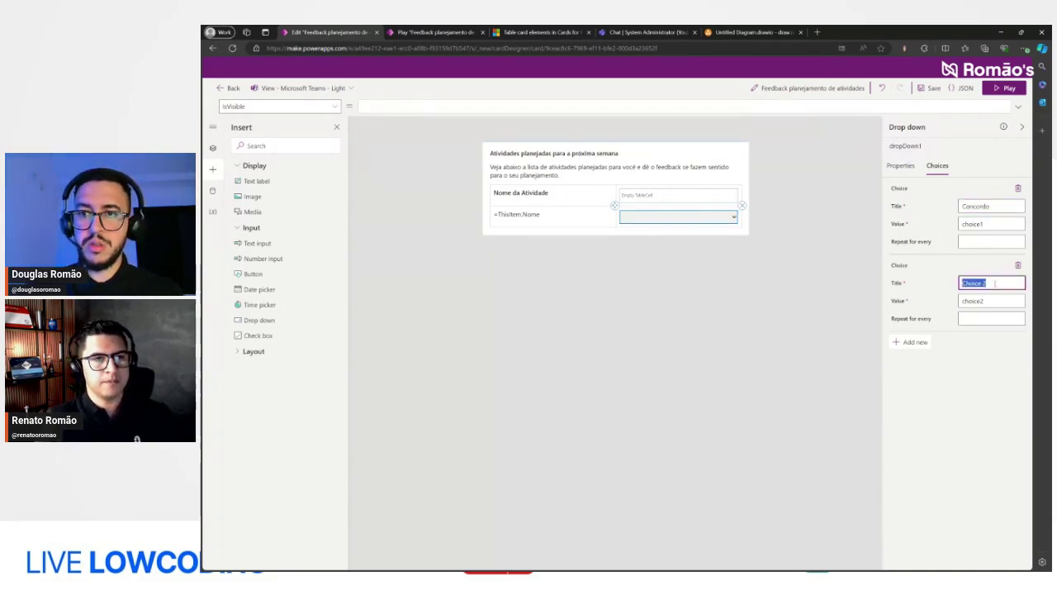
text(Discordo)
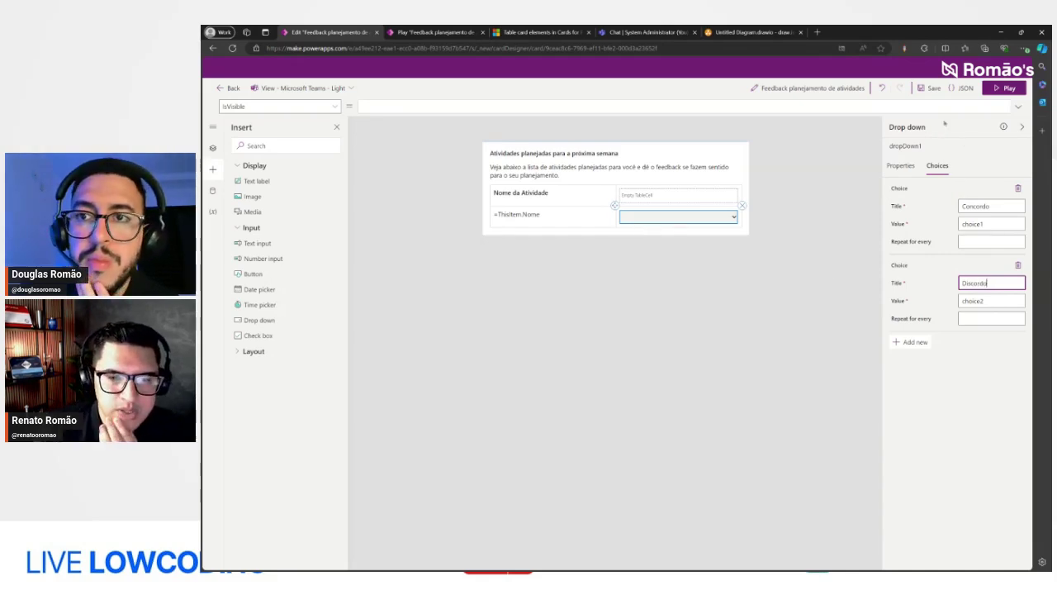
Step: Save and play the card, choose Concordo for Teste and Discordo for Teste 2, and return to the card editor
click(934, 89)
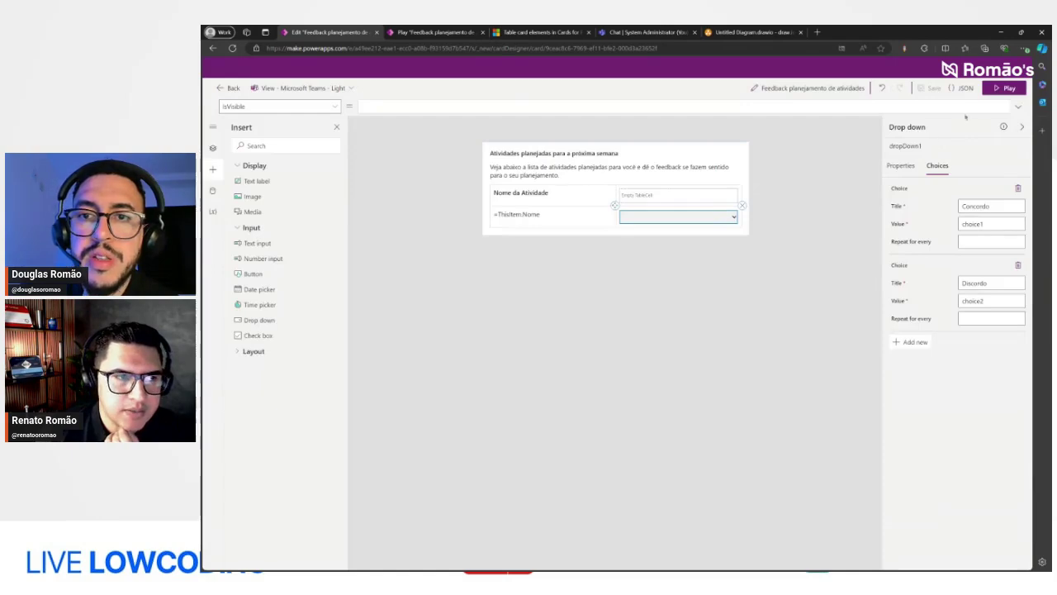
click(1001, 89)
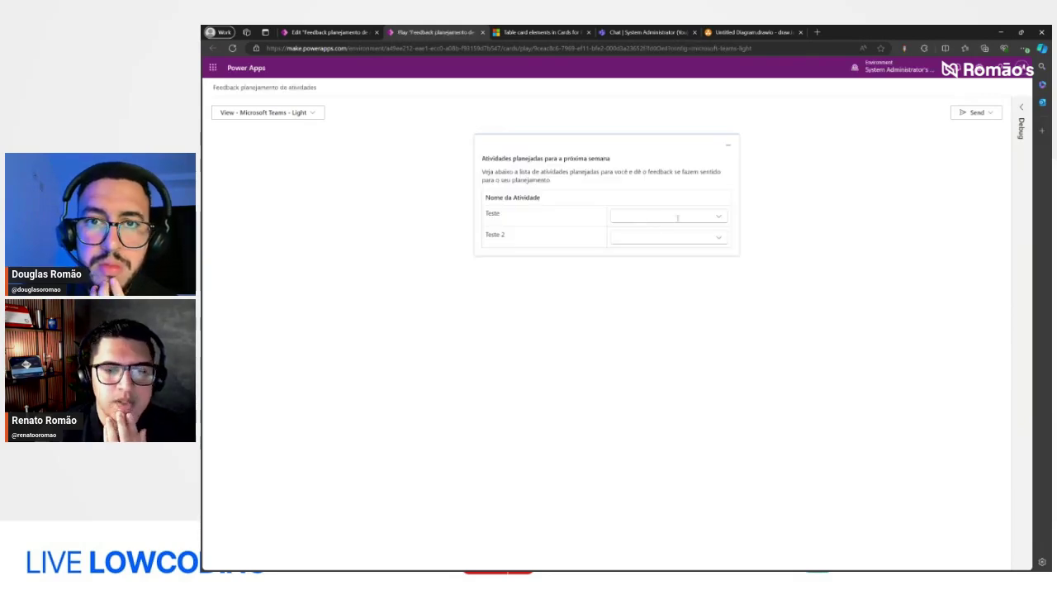
click(717, 216)
click(702, 234)
click(713, 238)
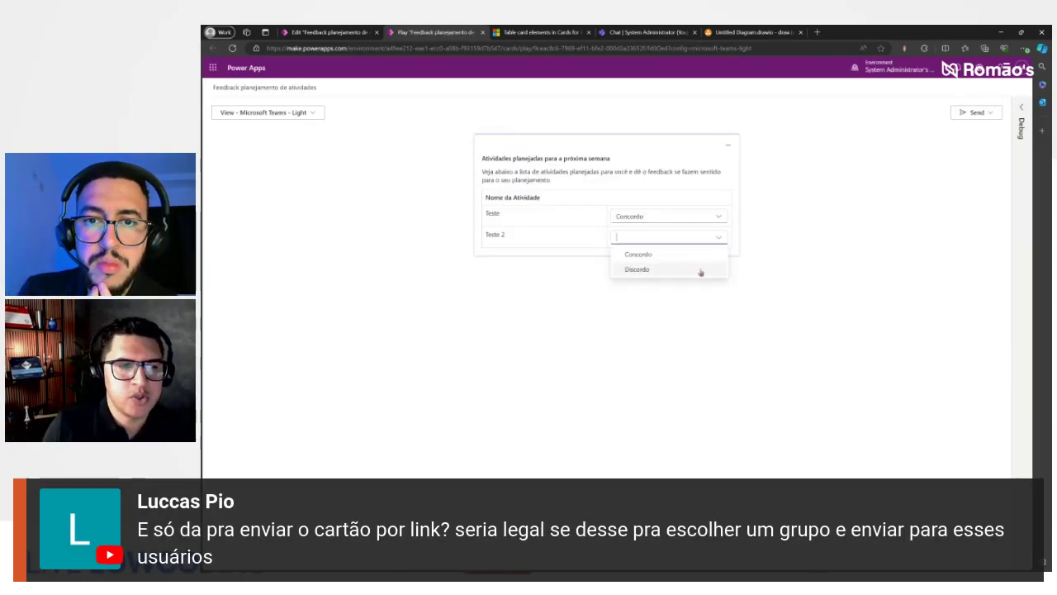
click(701, 270)
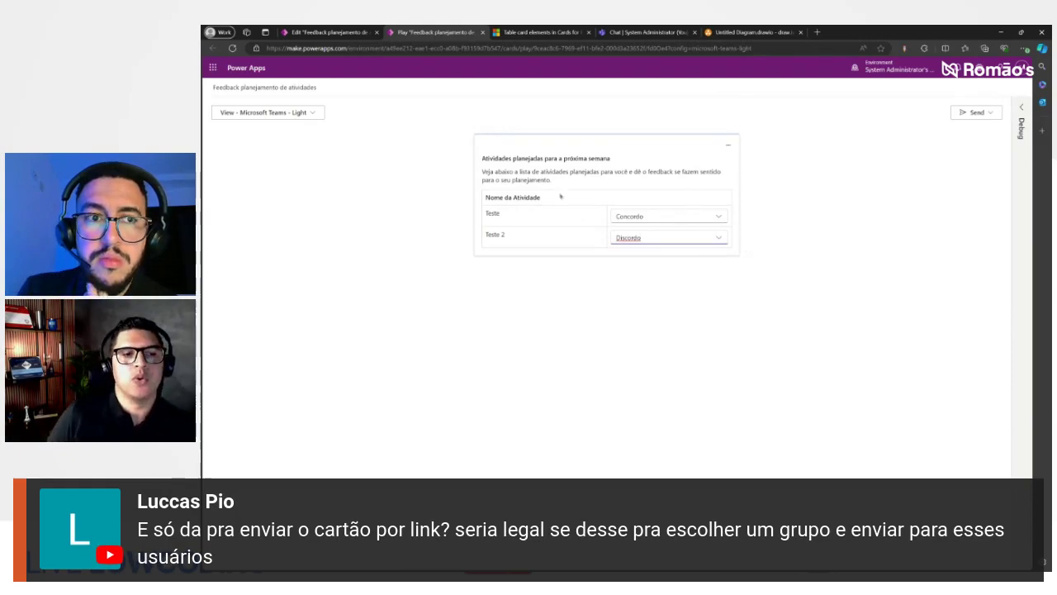
click(330, 32)
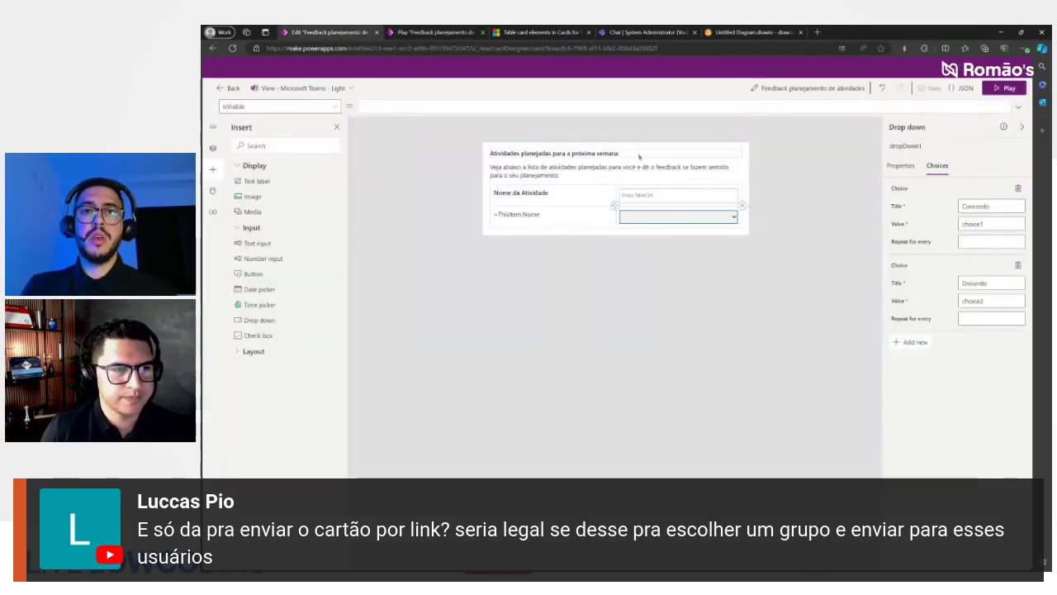
Step: Switch to the Microsoft Learn cards documentation and open the article on sending cards automatically with a flow
click(541, 33)
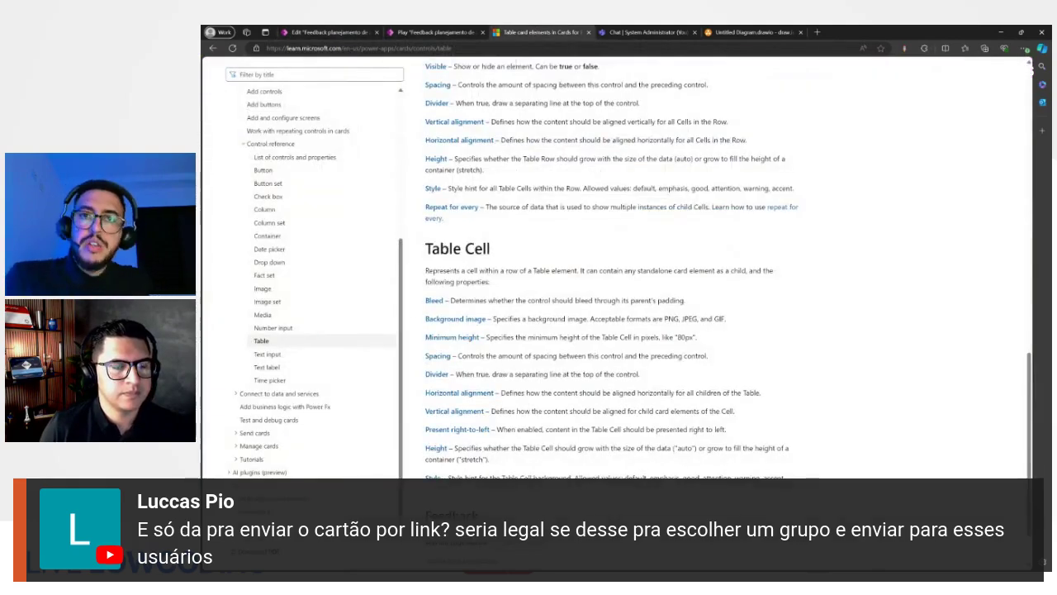
scroll(318, 240, up, 2)
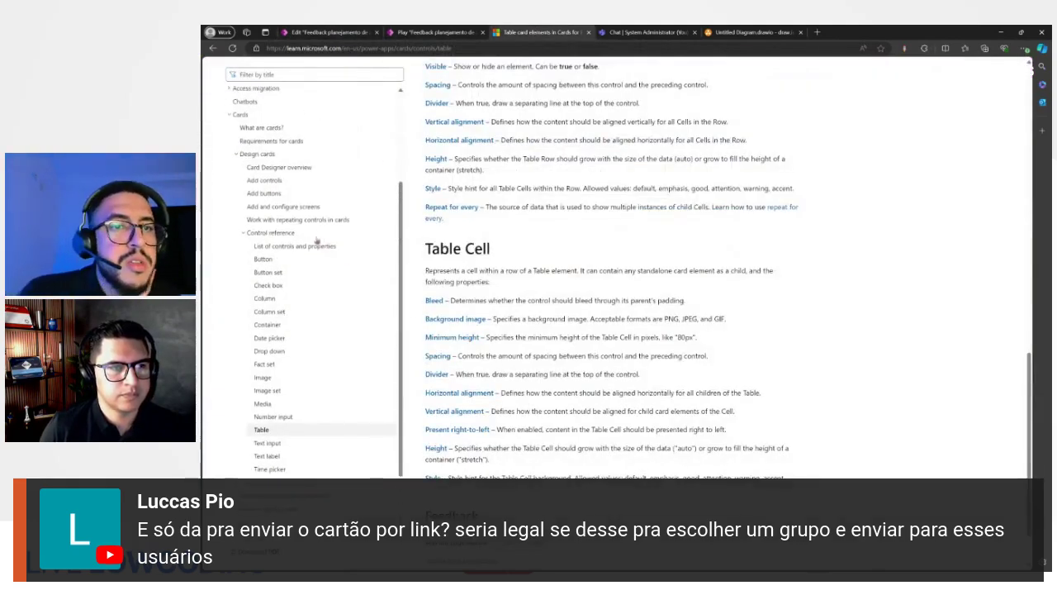
scroll(321, 240, down, 2)
click(238, 432)
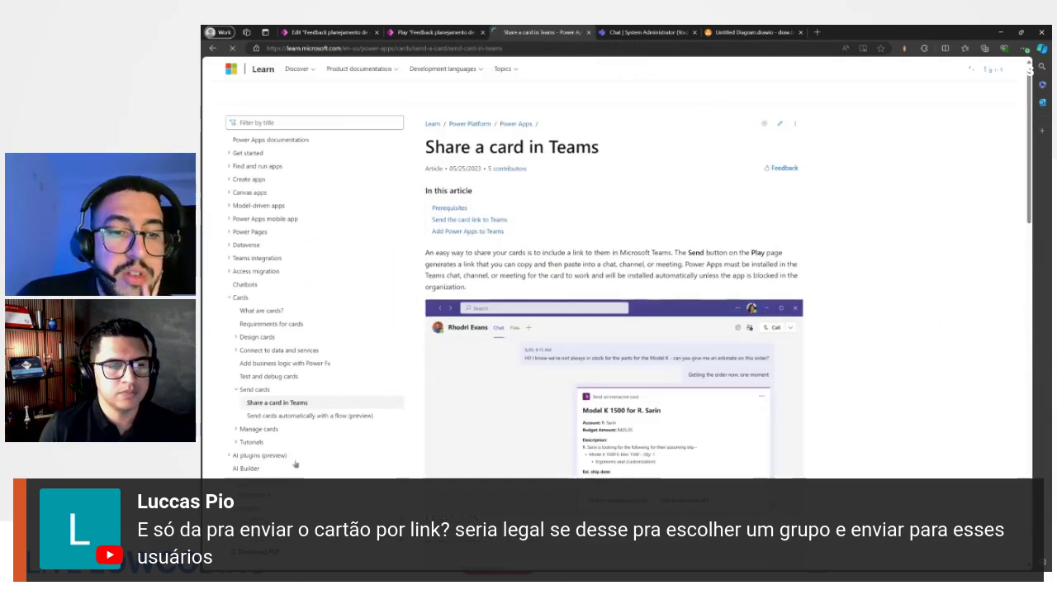
click(330, 416)
Step: Examine the article's sections on sending a card to a Teams chat, a channel or a Teams user with Power Automate
scroll(572, 402, down, 1)
scroll(572, 401, down, 9)
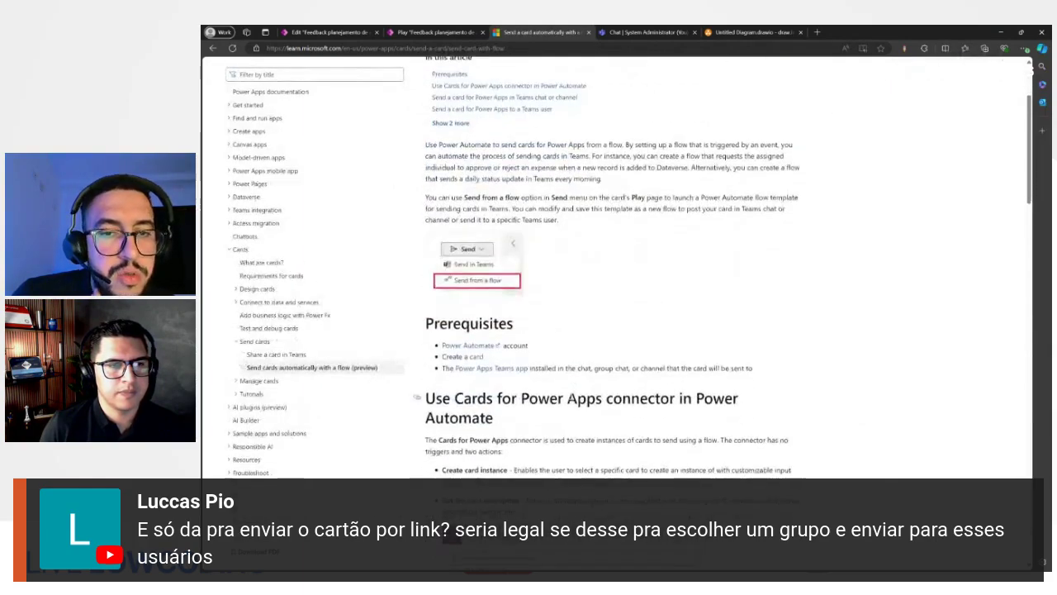
scroll(573, 402, down, 6)
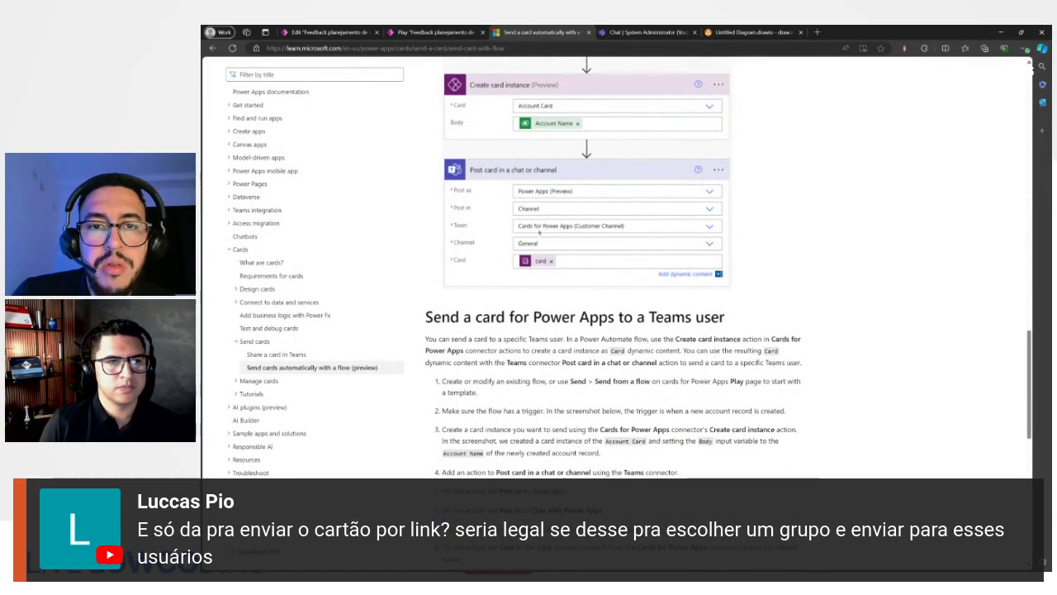
click(369, 374)
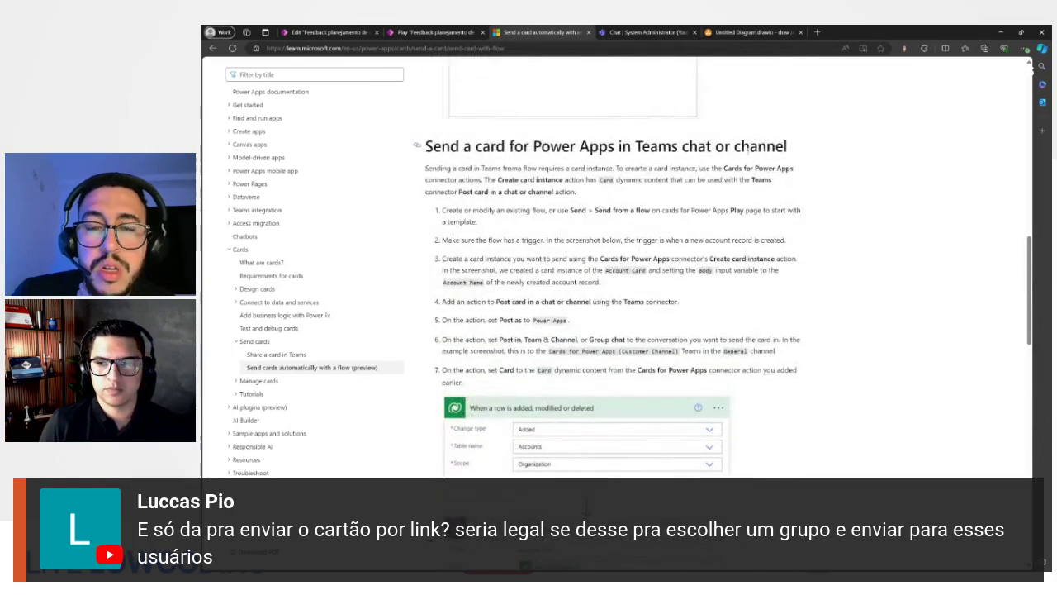
scroll(703, 283, down, 4)
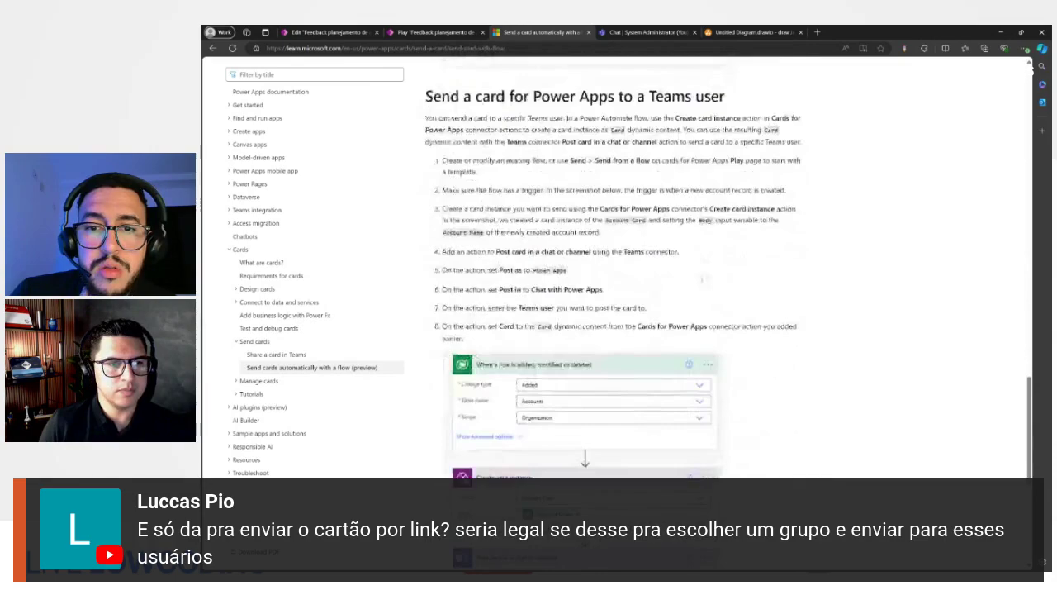
scroll(704, 283, down, 1)
scroll(704, 282, up, 10)
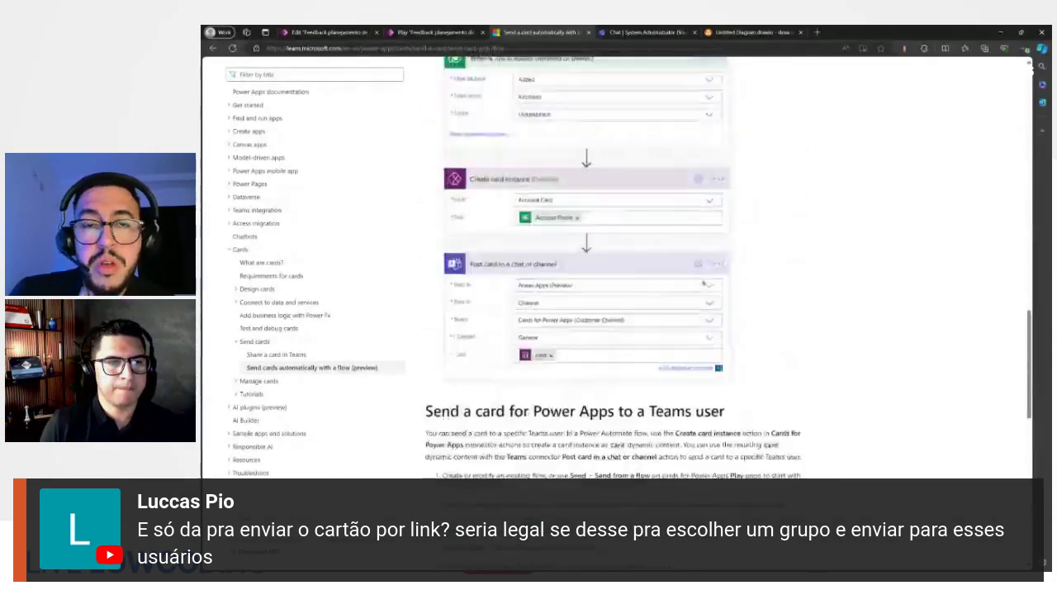
scroll(701, 283, up, 4)
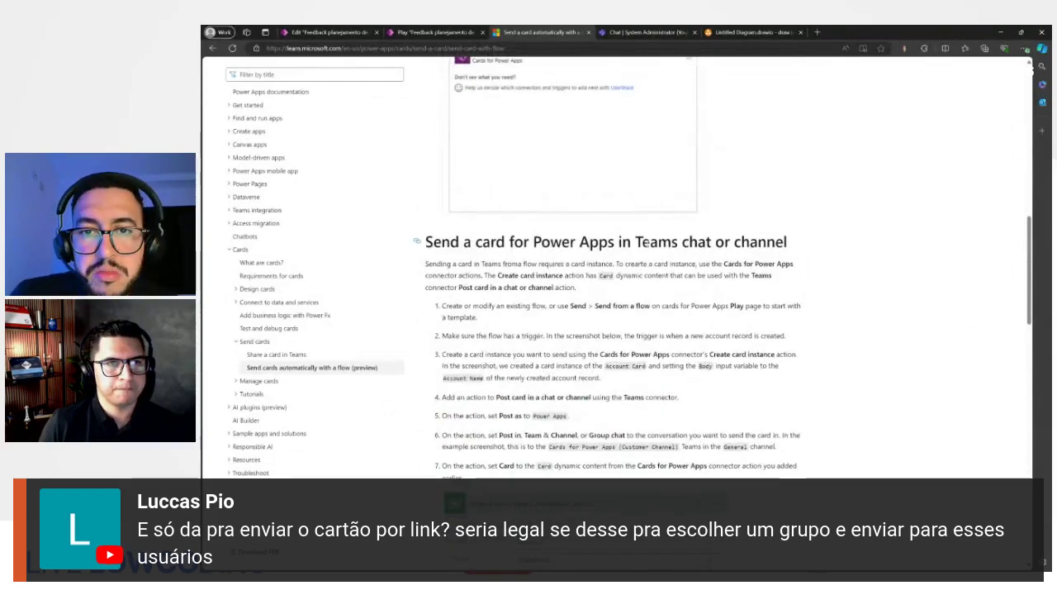
drag(636, 241, 708, 241)
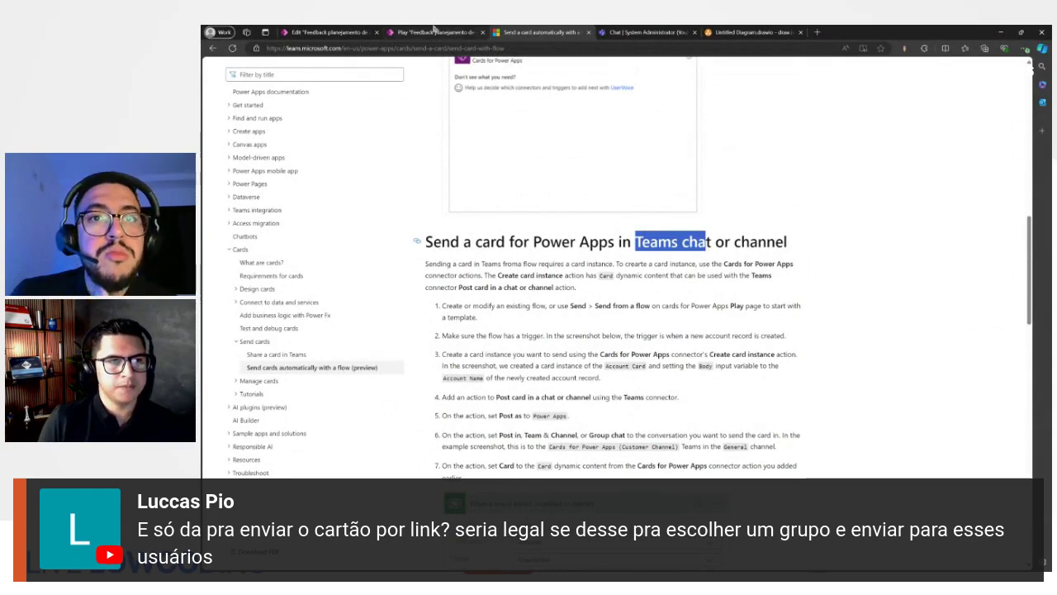
click(432, 31)
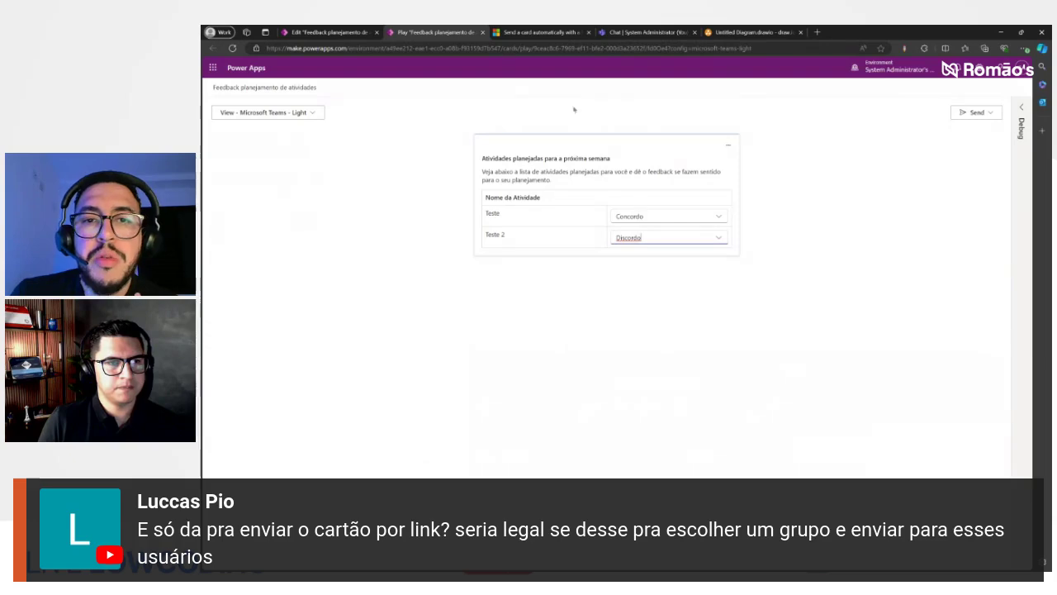
click(532, 32)
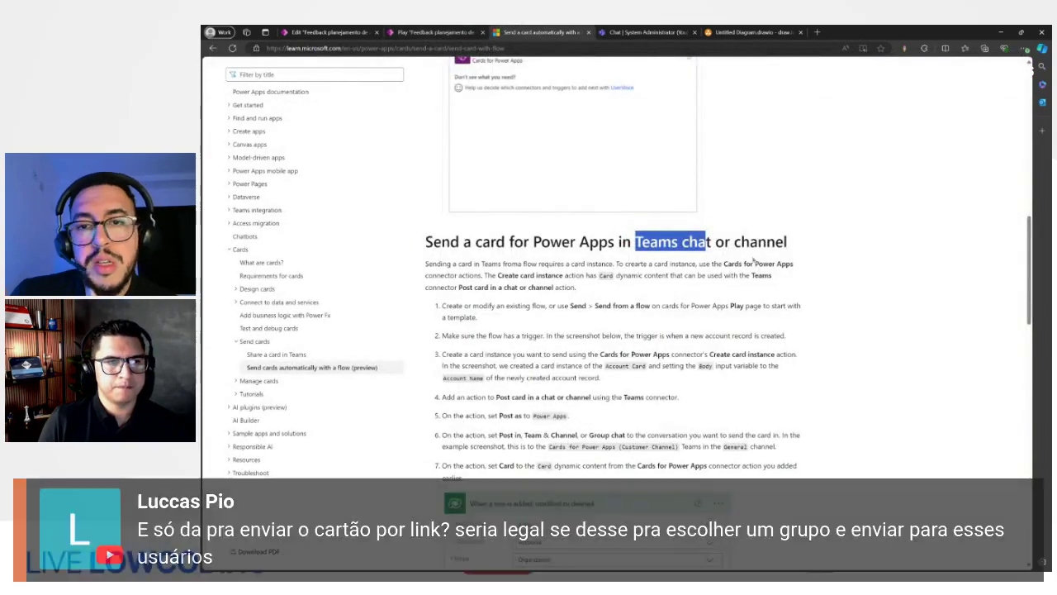
Step: Review the article's instructions for posting a card in a Teams chat or channel, and return to the card editor
scroll(713, 219, down, 3)
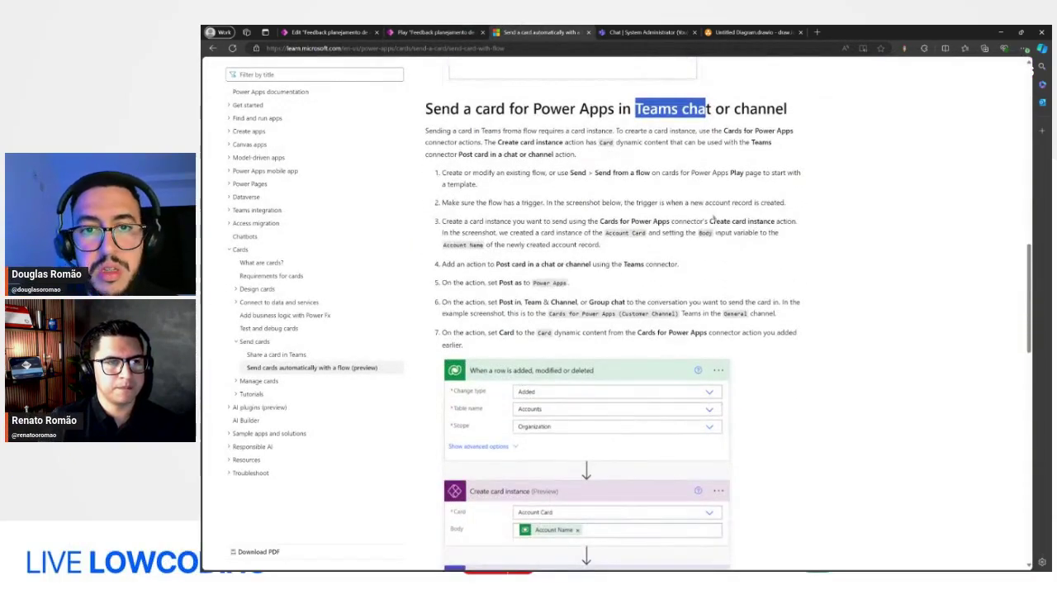
scroll(714, 217, down, 1)
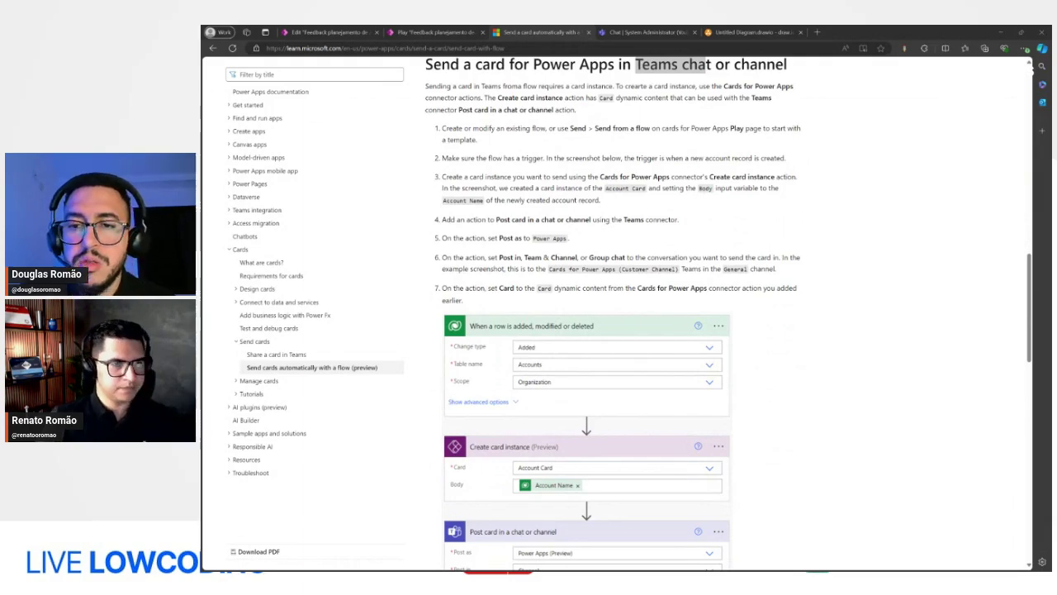
key(alt+Tab)
click(421, 30)
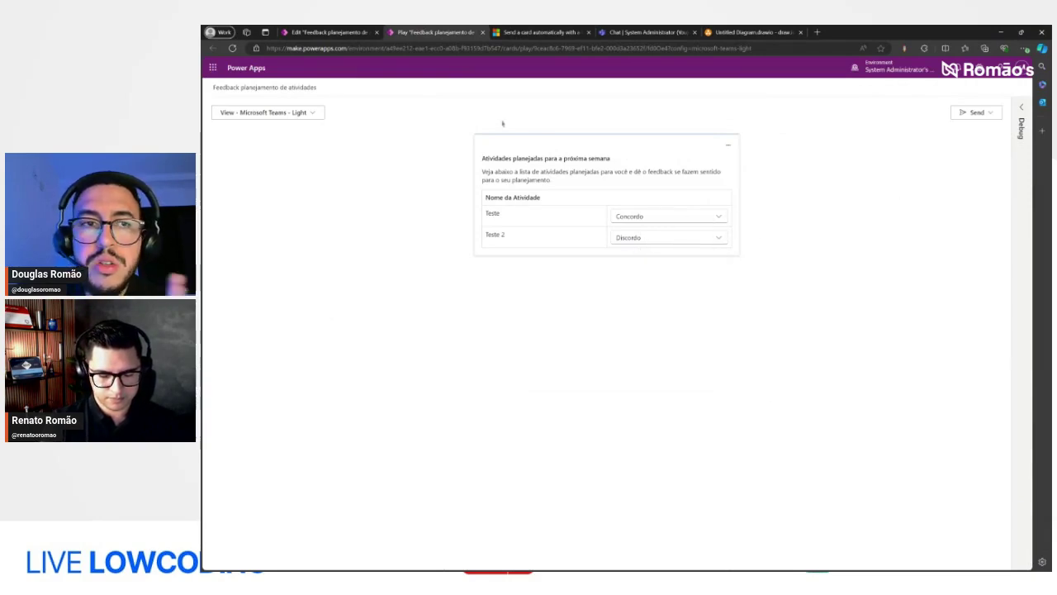
click(344, 33)
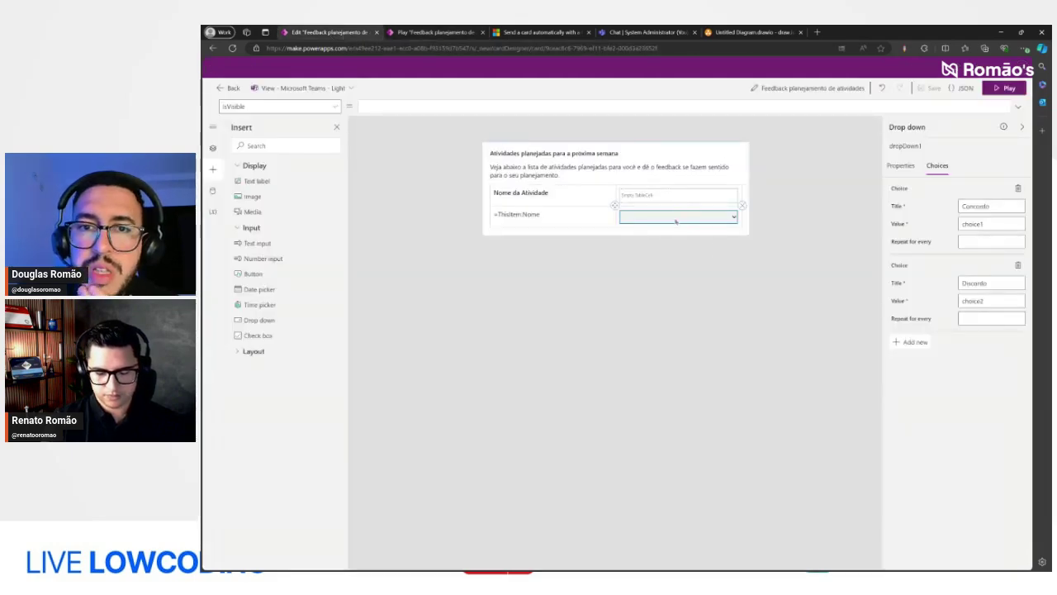
Step: Make the drop-down a required field with the error message "Por favor selecione um valor"
click(899, 166)
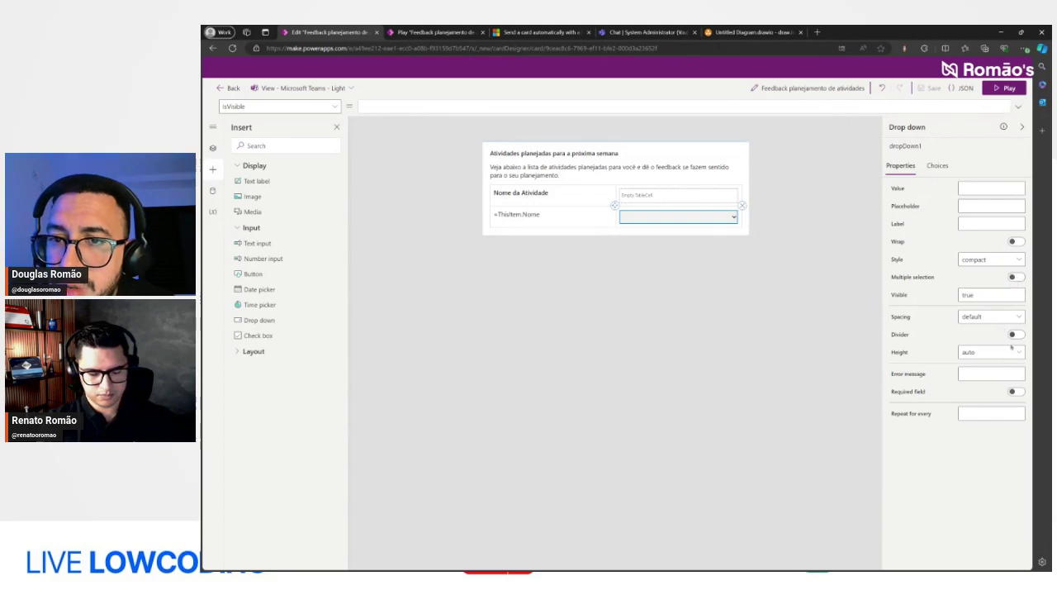
click(1012, 391)
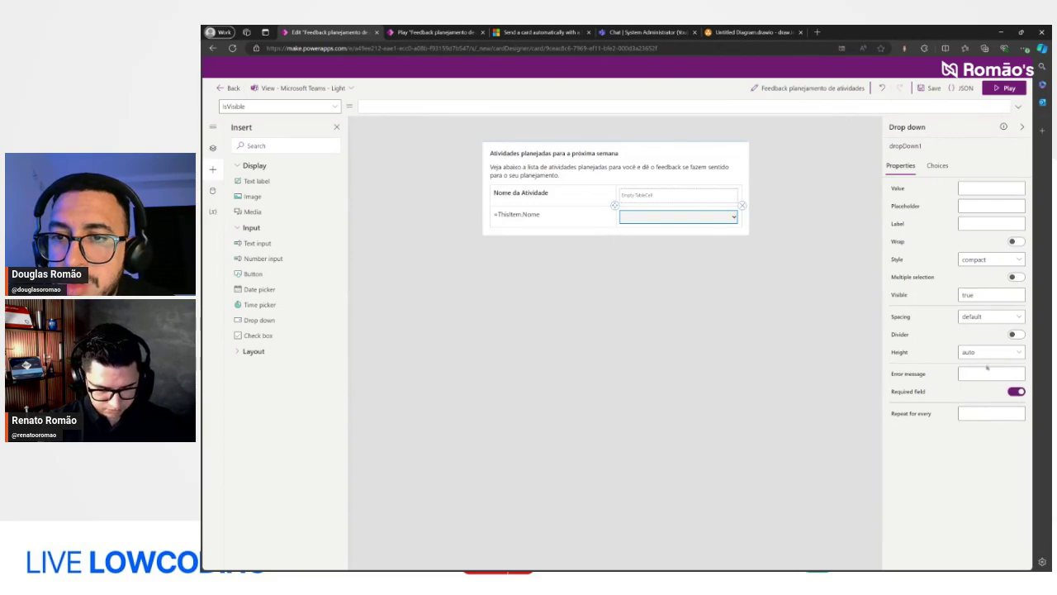
click(978, 373)
text(P)
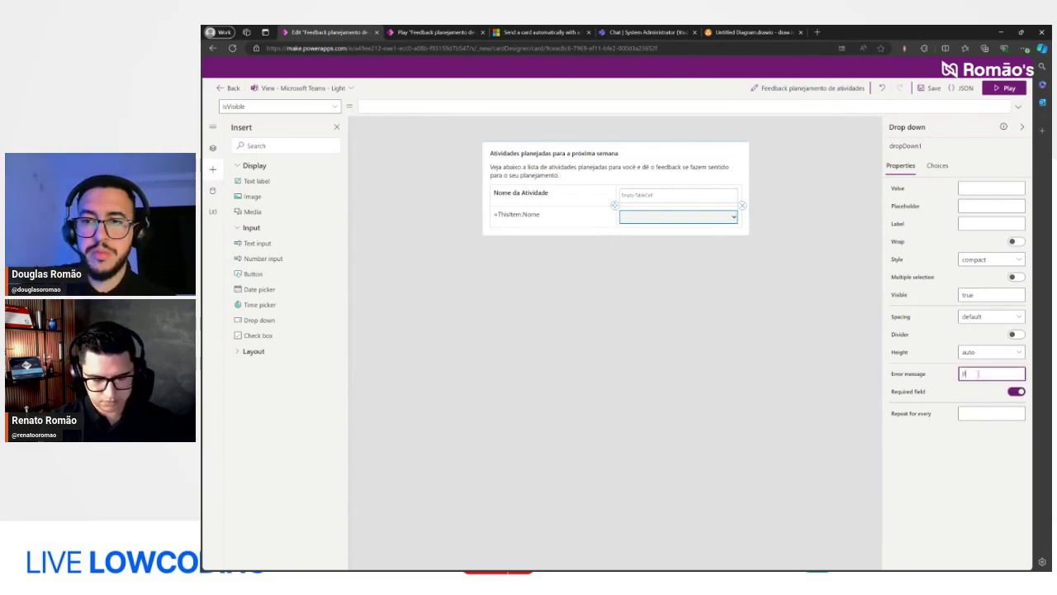
text(or favor selec)
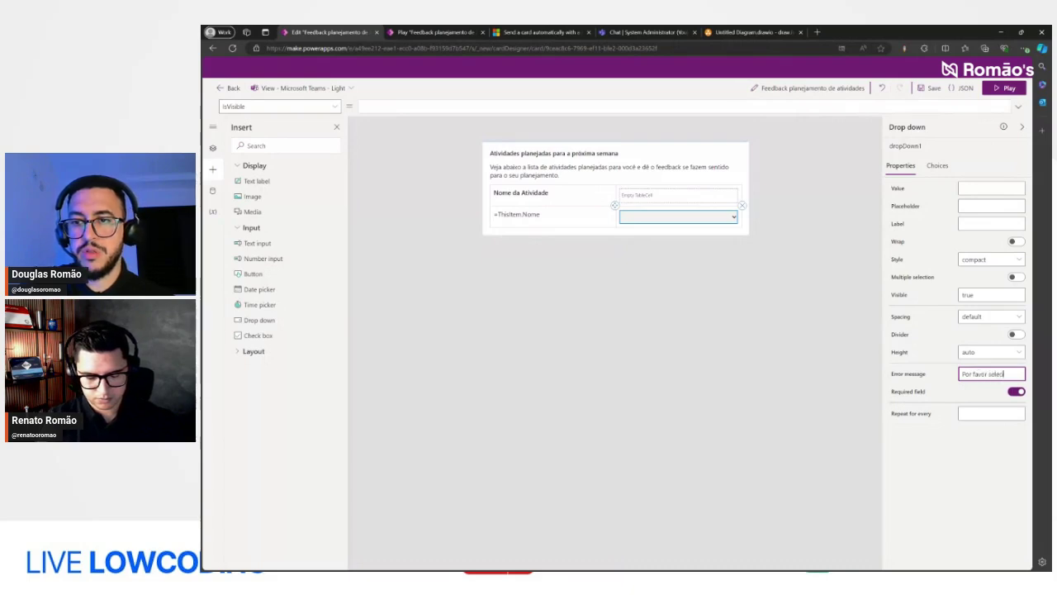
text(iona)
text( um valor)
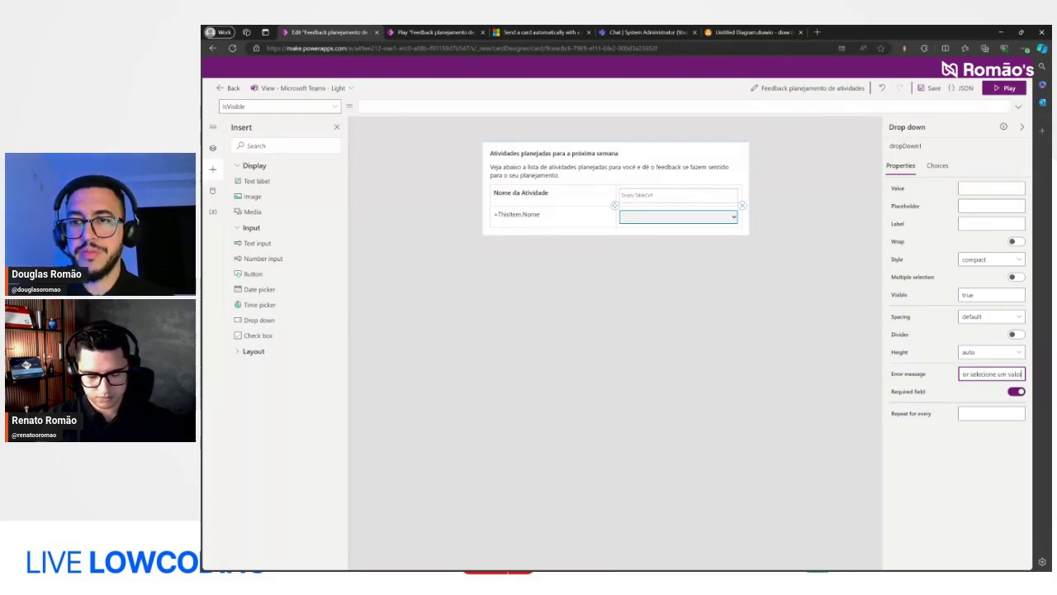
Step: Copy the Concordo choice's value, choice1, and set it as the drop-down's default value
click(937, 165)
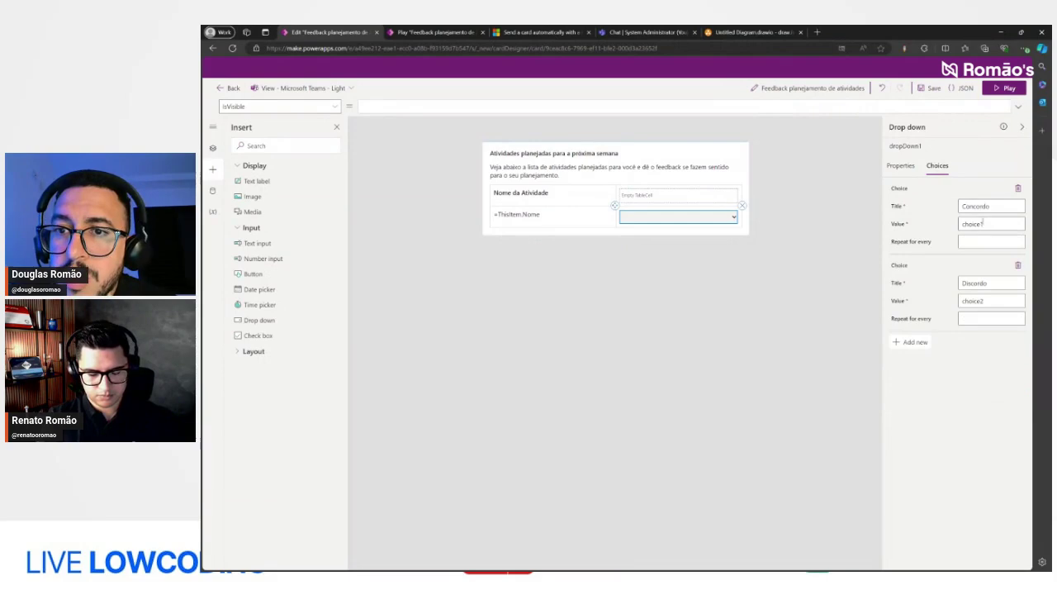
click(901, 166)
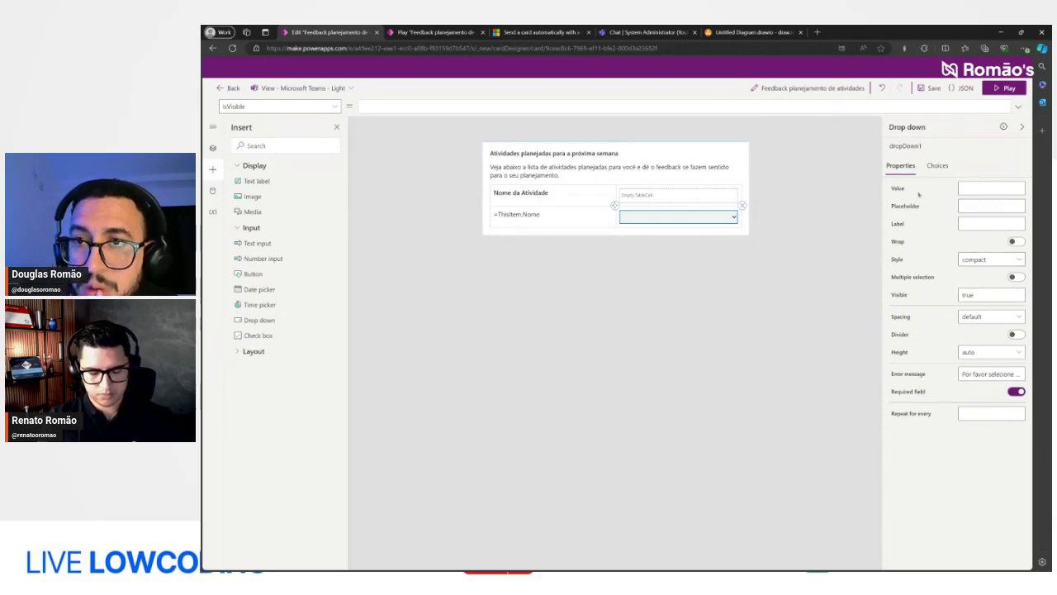
click(995, 189)
click(904, 189)
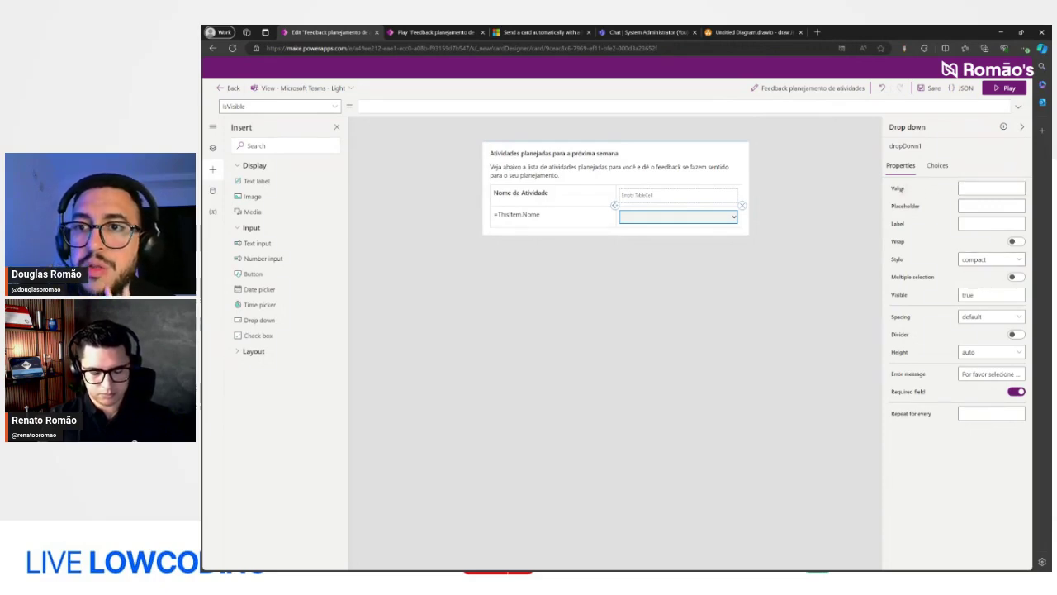
click(937, 166)
double_click(989, 223)
key(ctrl+c)
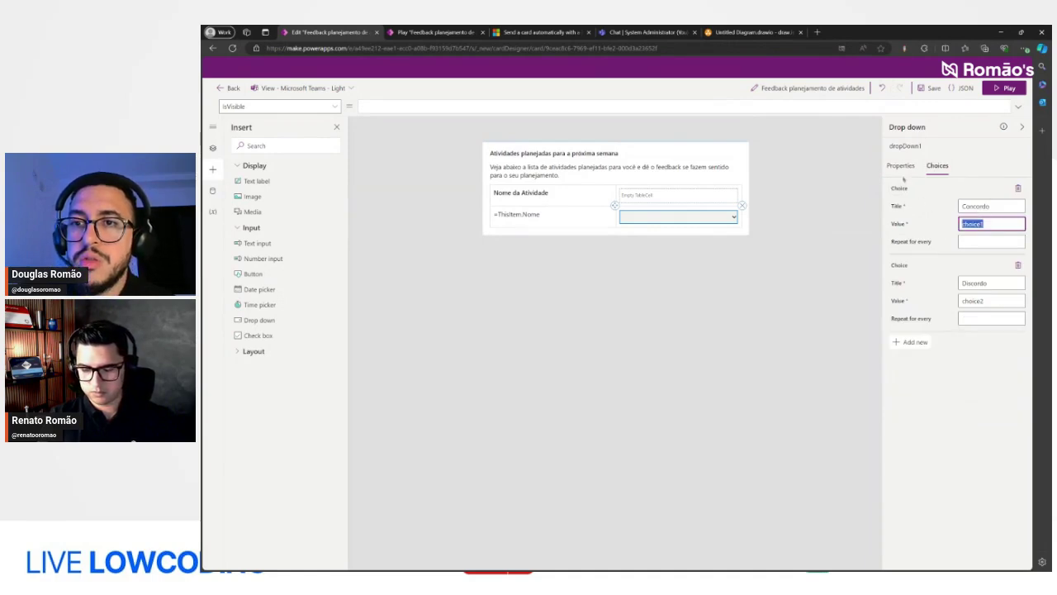
click(900, 165)
click(990, 205)
key(ctrl+v)
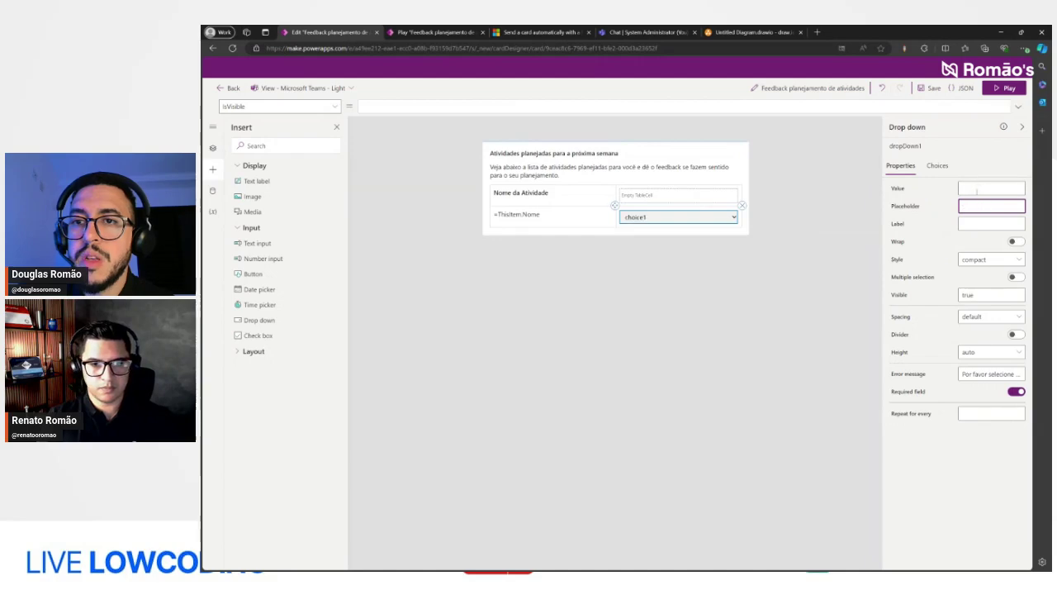
click(977, 188)
key(ctrl+v)
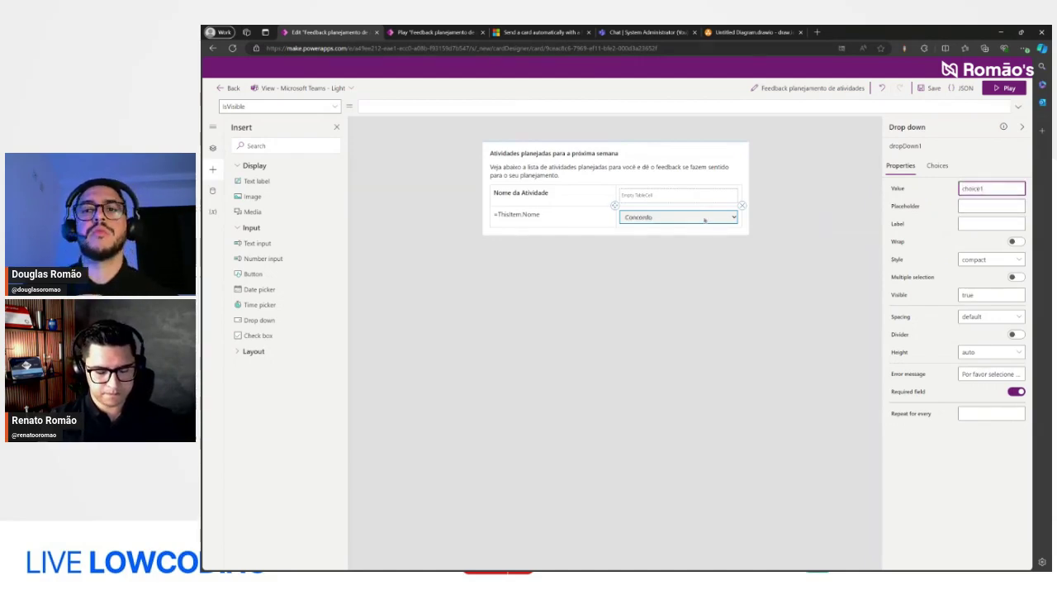
Step: Set the value of the Concordo choice to concordo and that of the Discordo choice to discordo
click(937, 166)
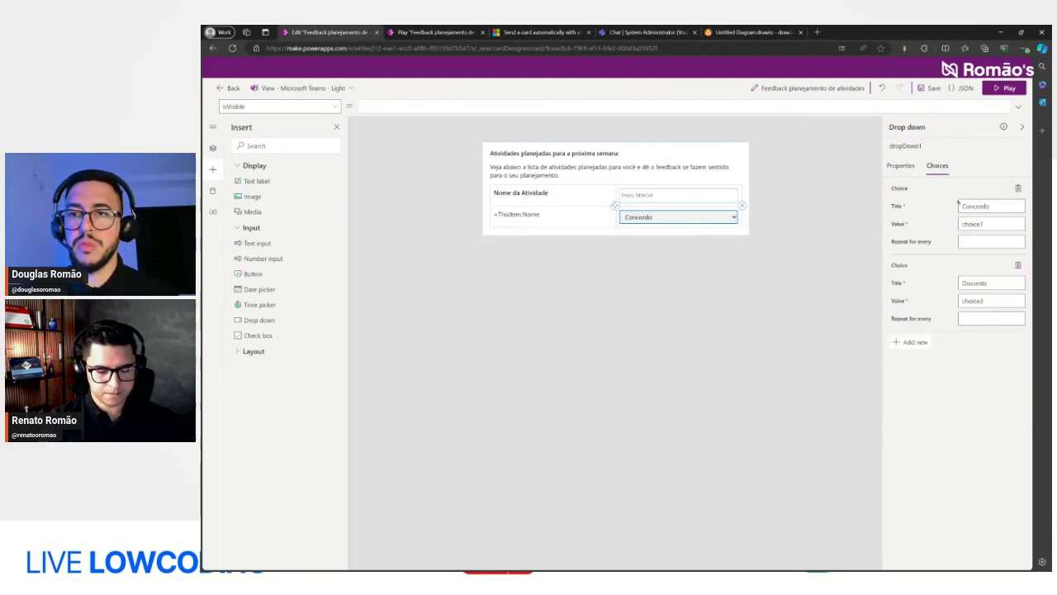
click(972, 223)
double_click(972, 221)
text(conco)
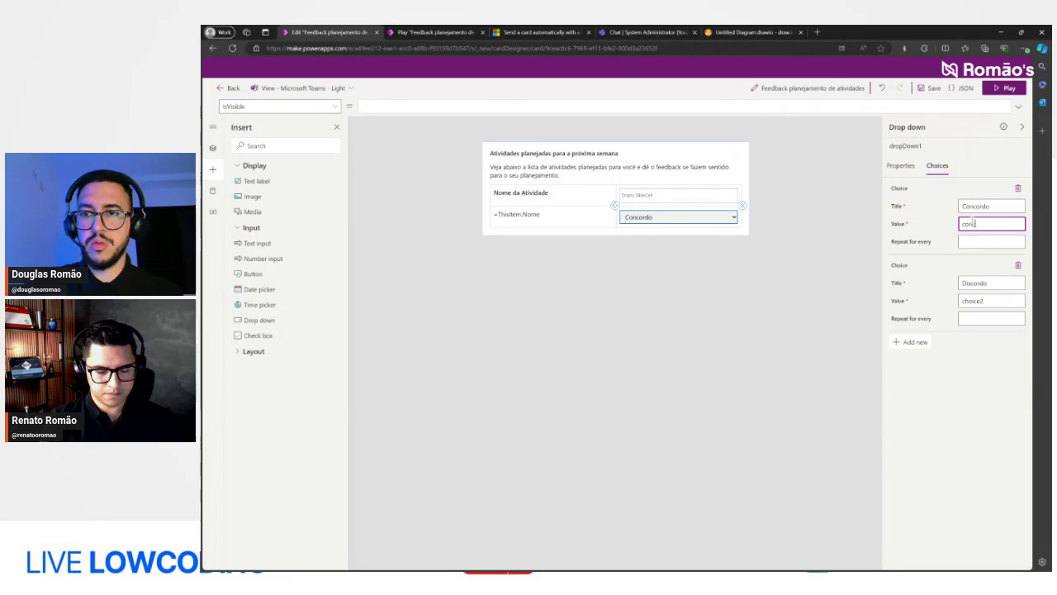
text(rdo)
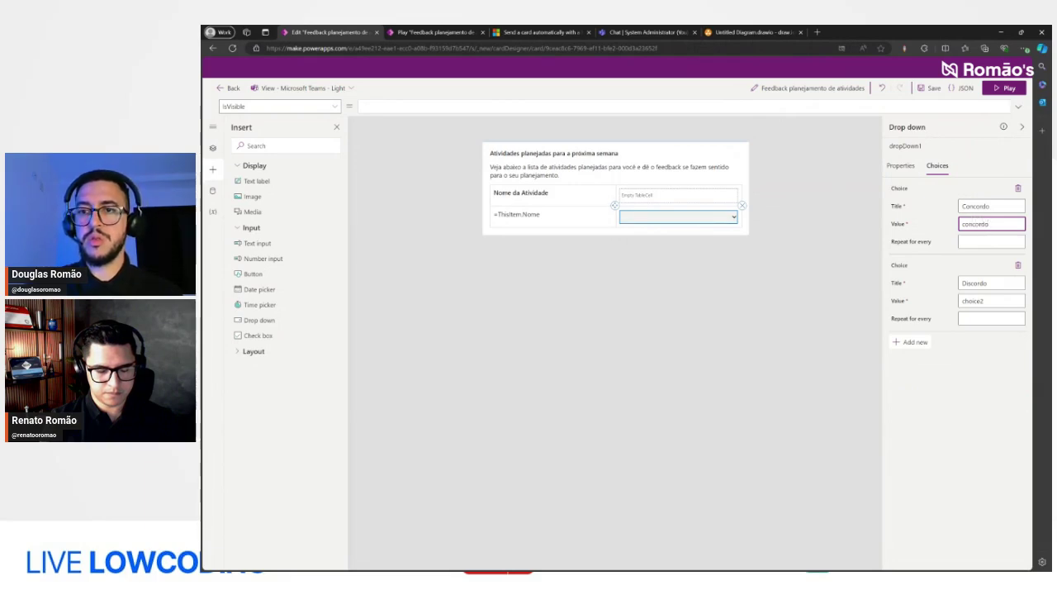
double_click(977, 301)
text(discor)
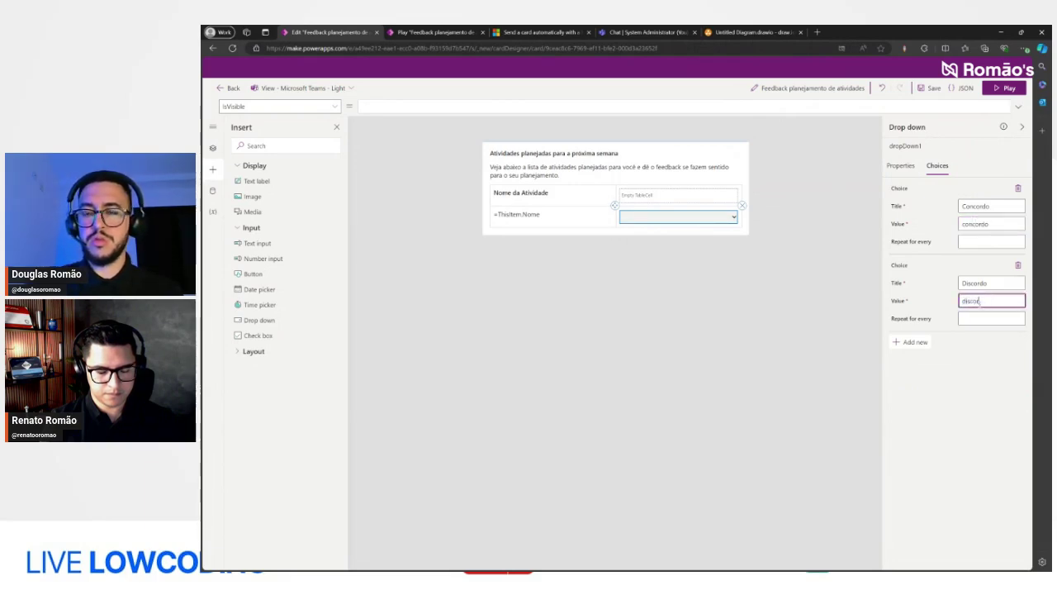
text(do)
Step: Set the drop-down's default value to concordo
click(901, 166)
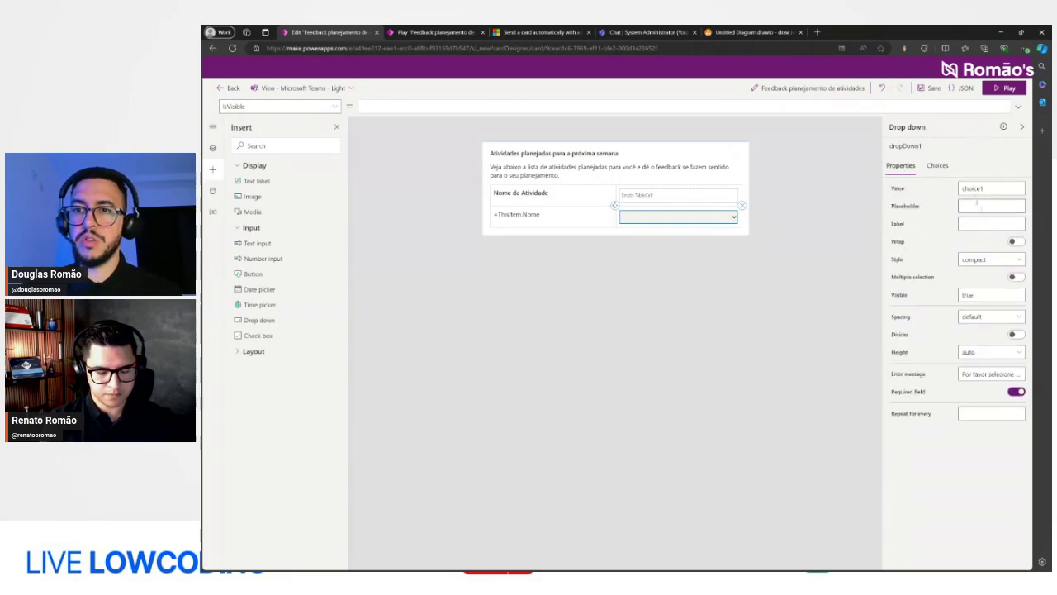
double_click(977, 188)
text(concordo)
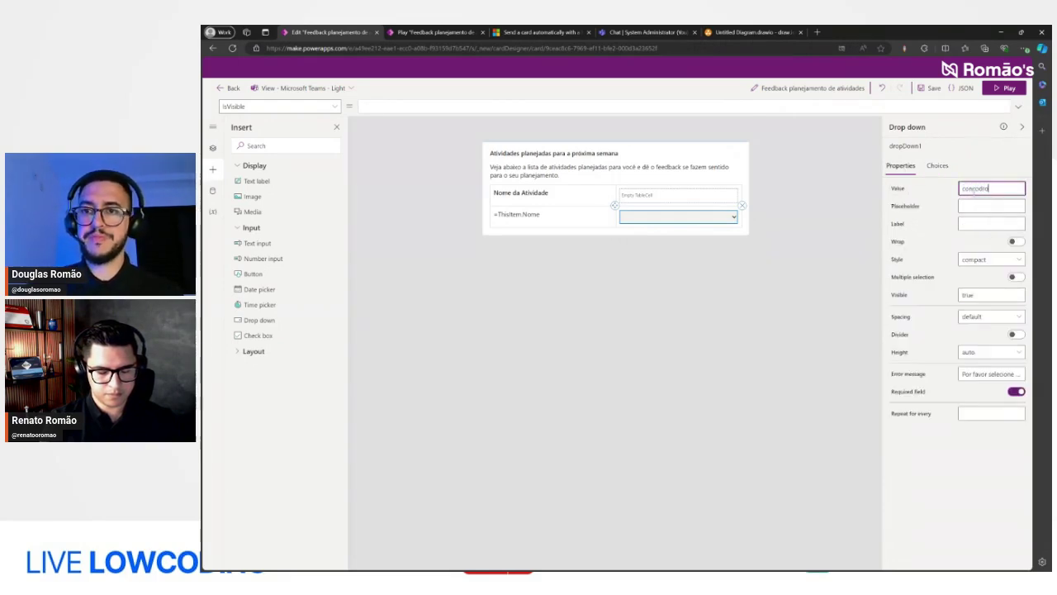
double_click(976, 189)
text(concord)
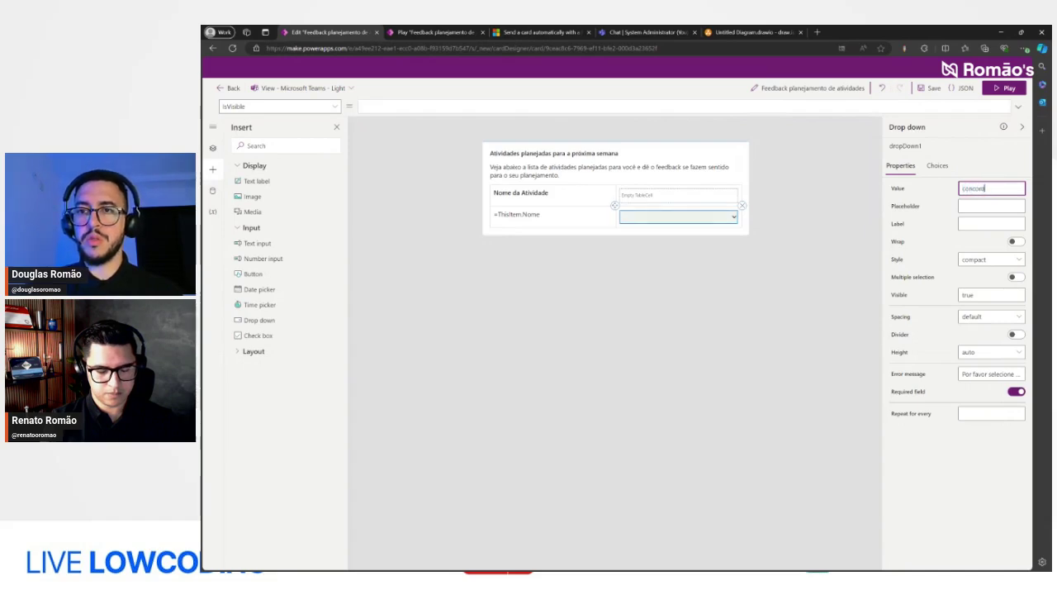
text(o)
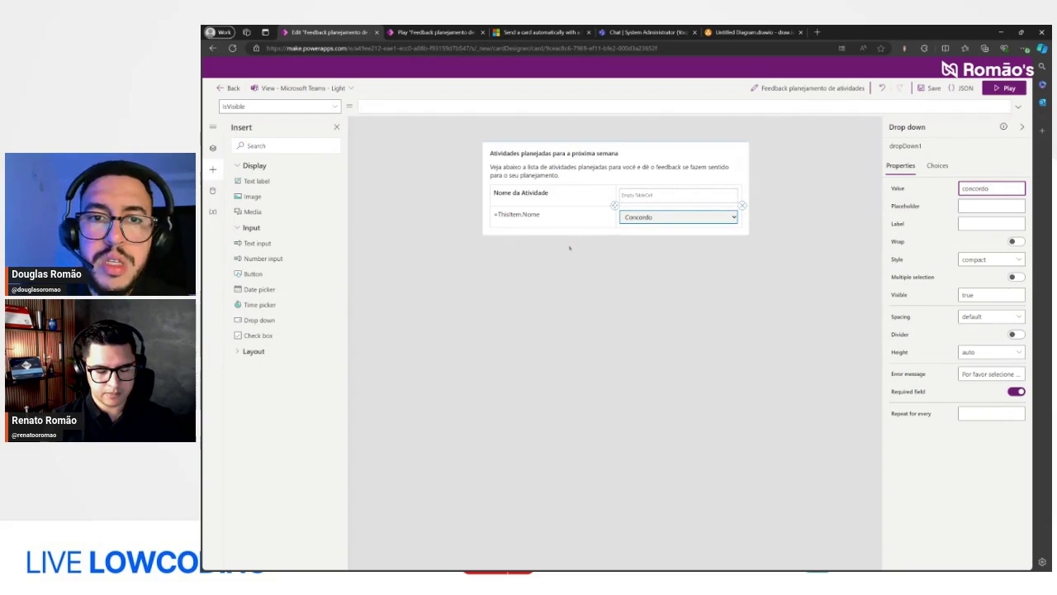
Step: Save the card, play it with a reloaded preview, choose Discordo for Teste 2, and return to the card editor
click(920, 91)
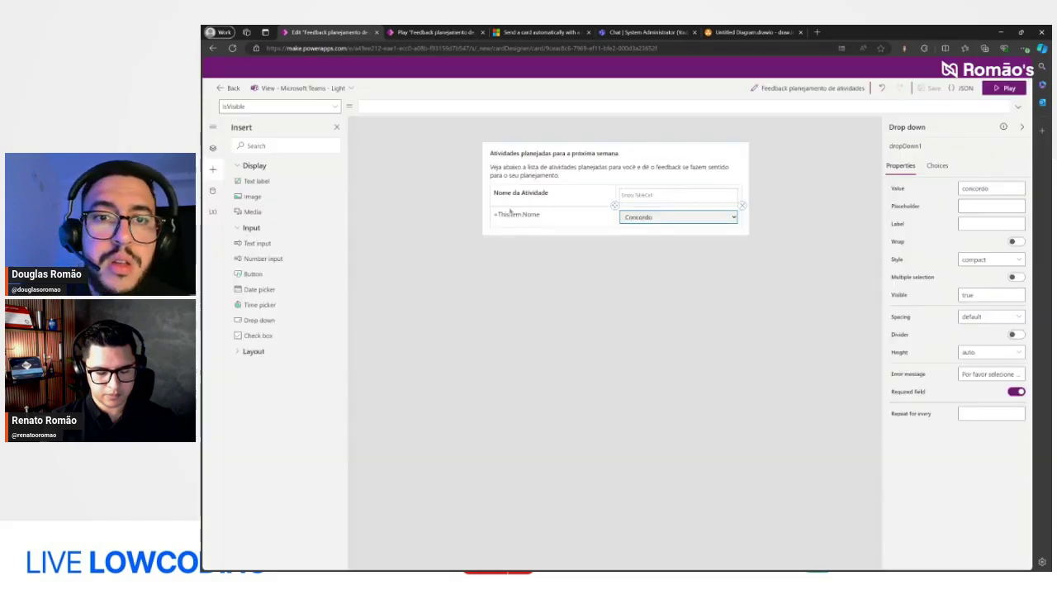
click(1005, 87)
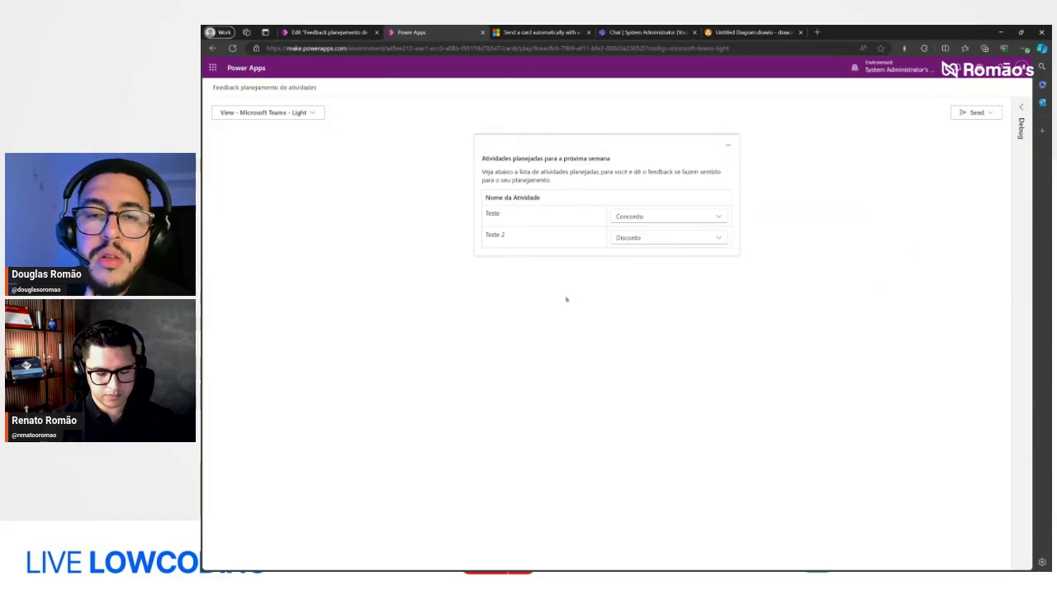
key(F5)
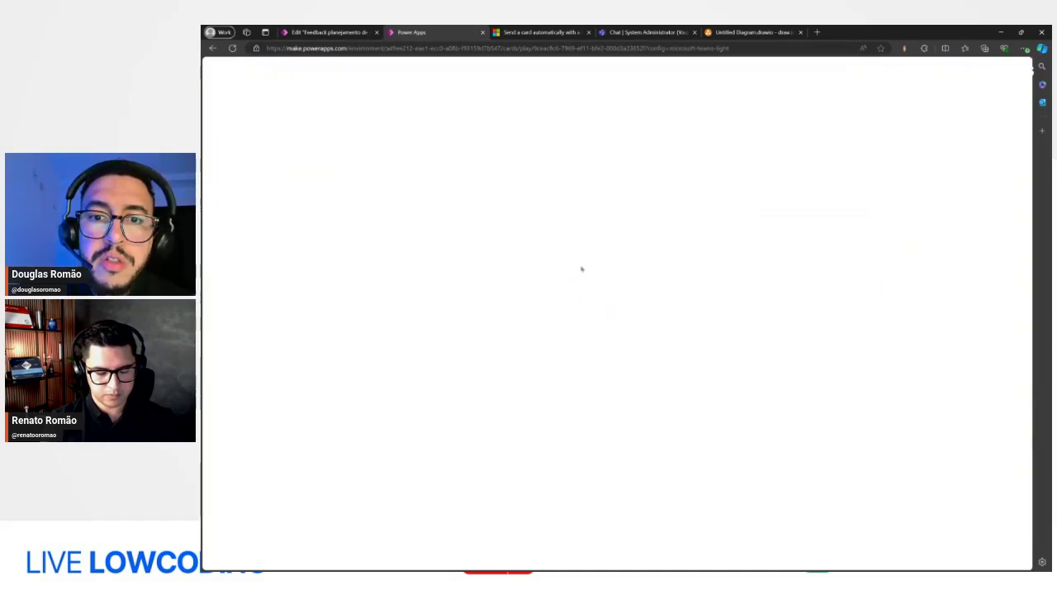
click(680, 237)
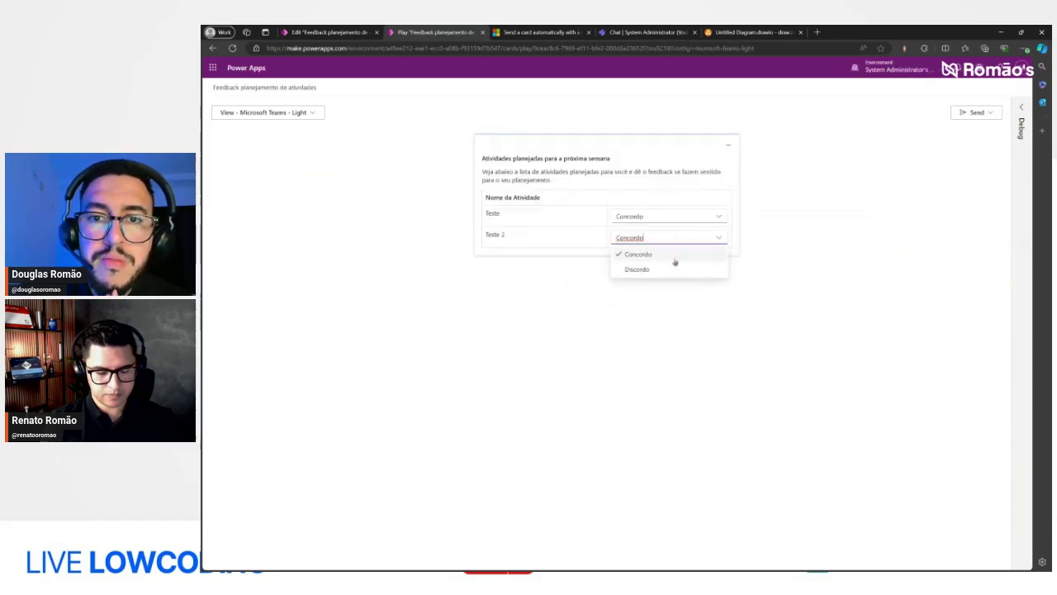
click(675, 269)
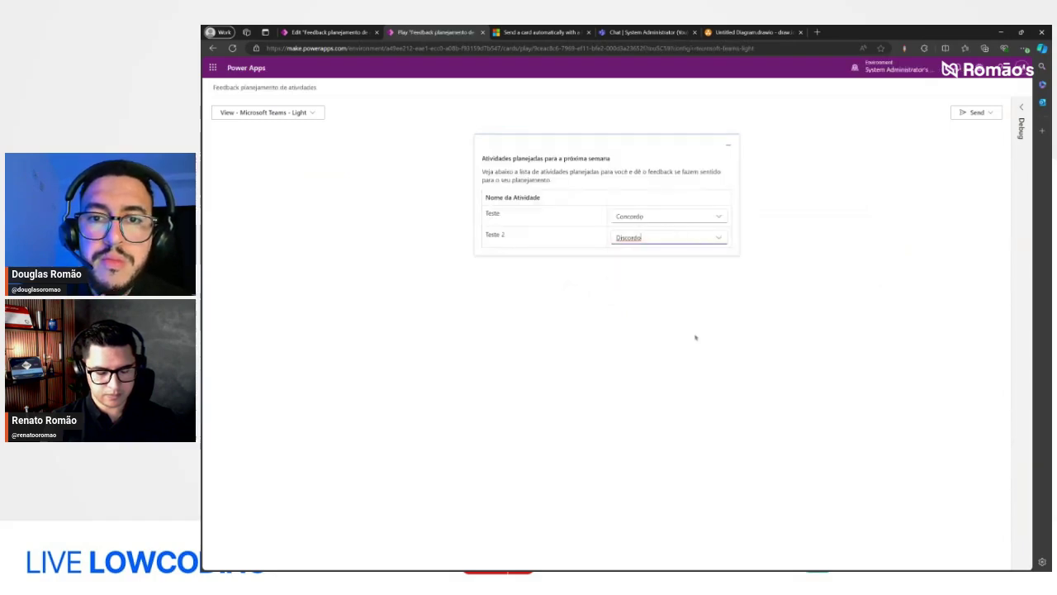
click(330, 32)
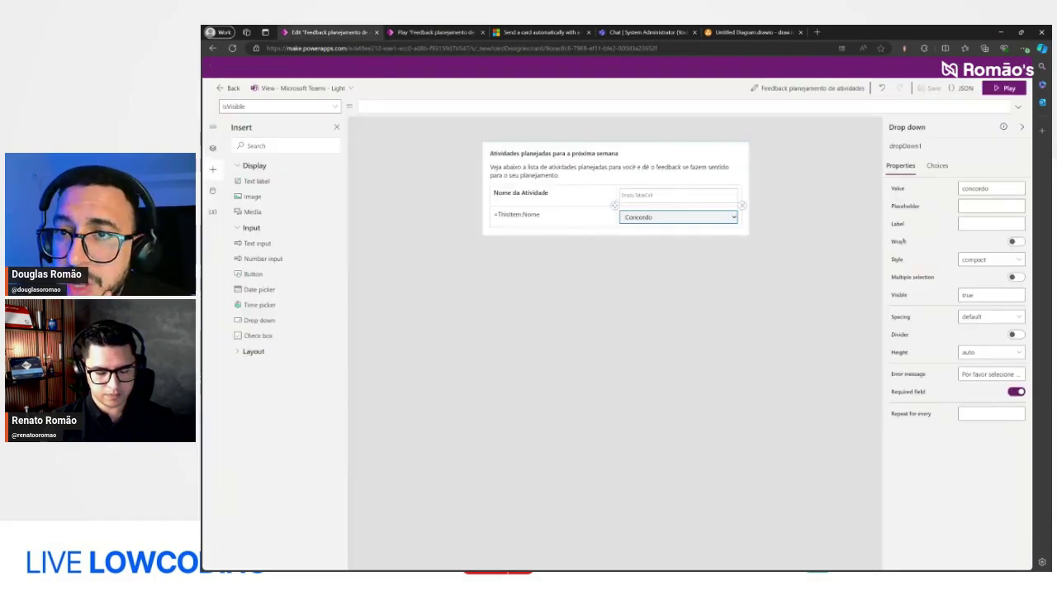
Step: Examine the drop-down's style options, its choices and the list of properties available for formulas
click(974, 261)
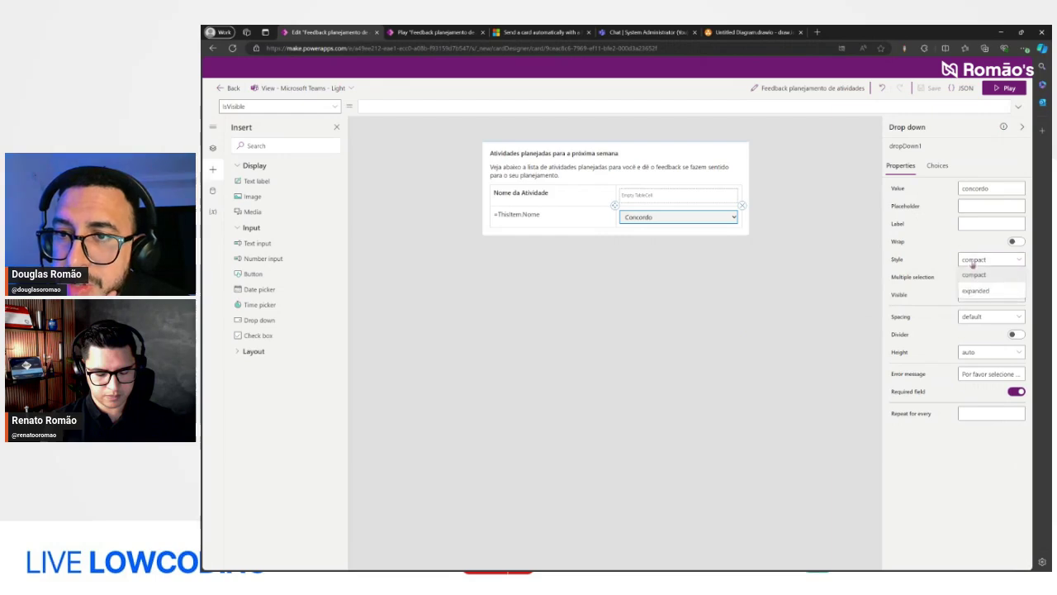
click(973, 265)
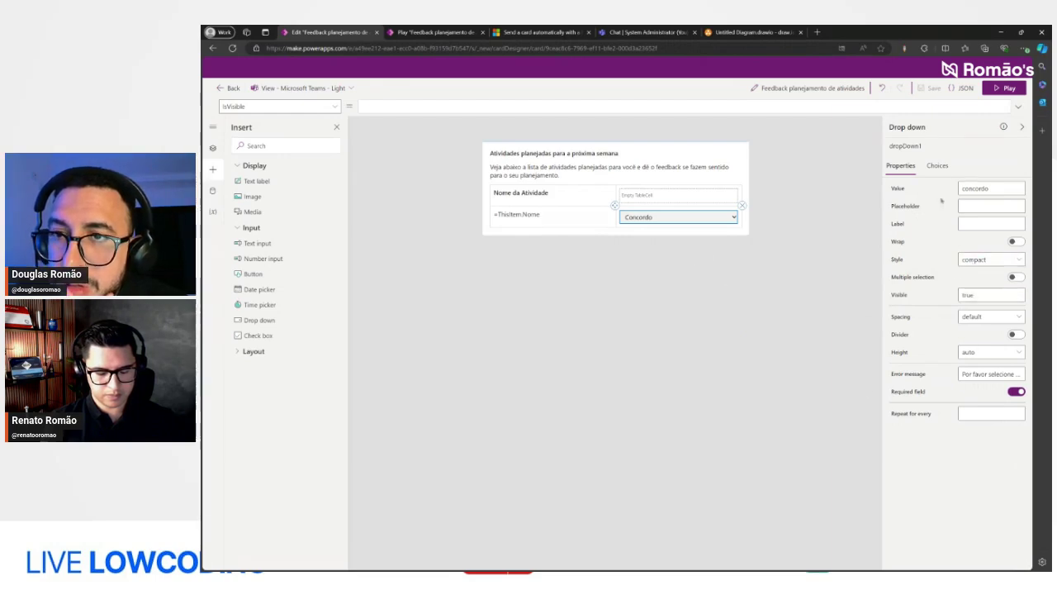
click(936, 166)
click(902, 166)
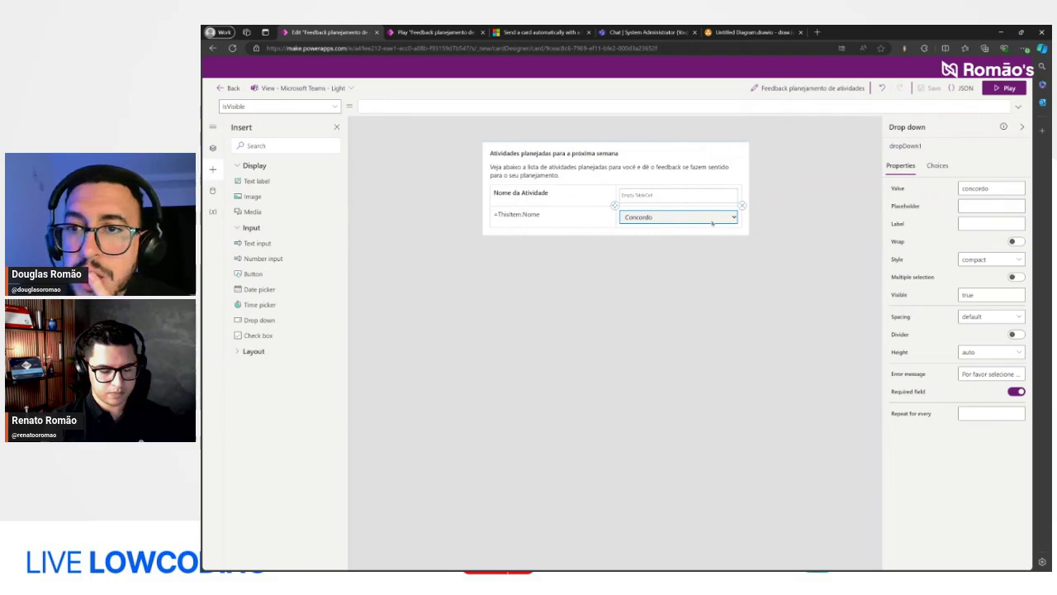
click(334, 107)
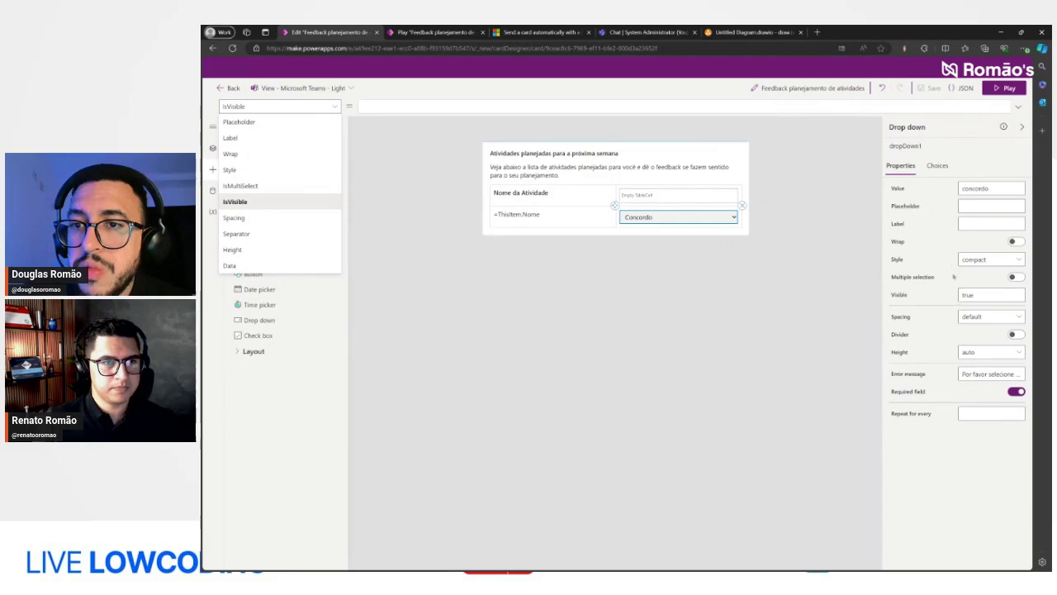
key(Escape)
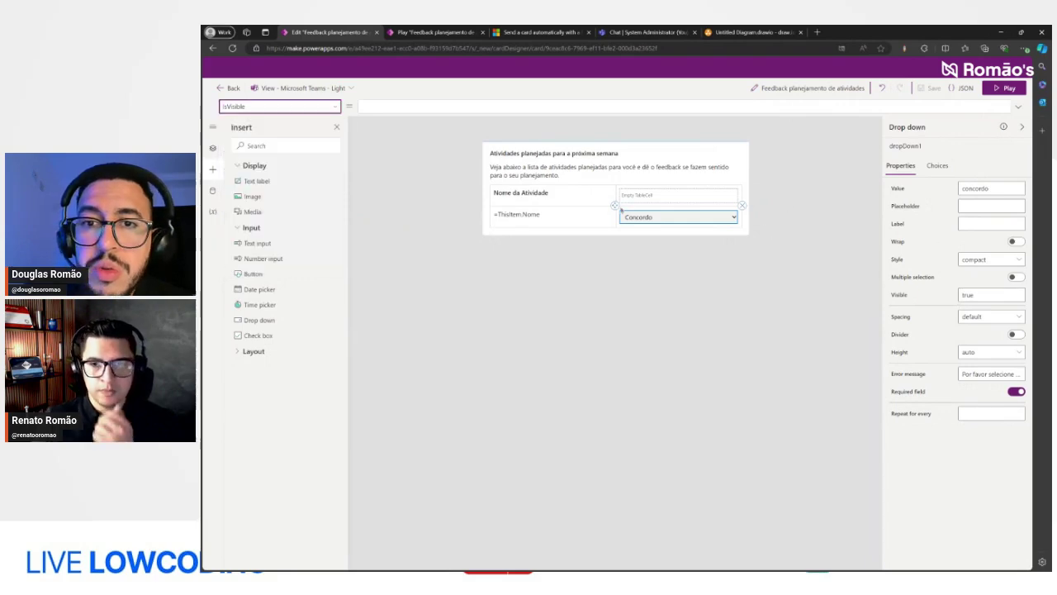
click(335, 106)
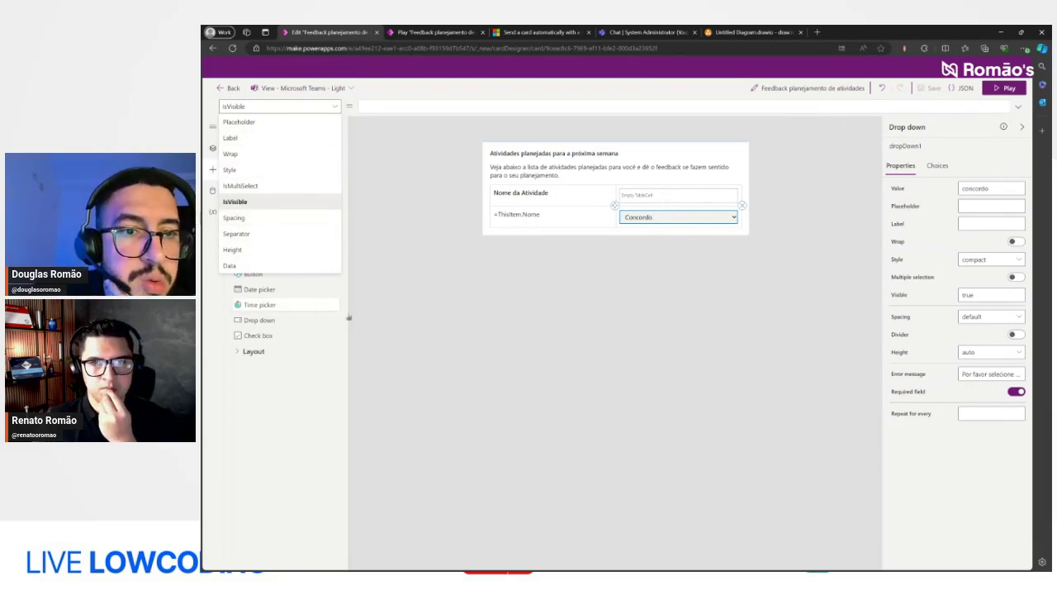
Step: Inspect where the drop-down sits in the card's control tree
click(448, 289)
click(212, 148)
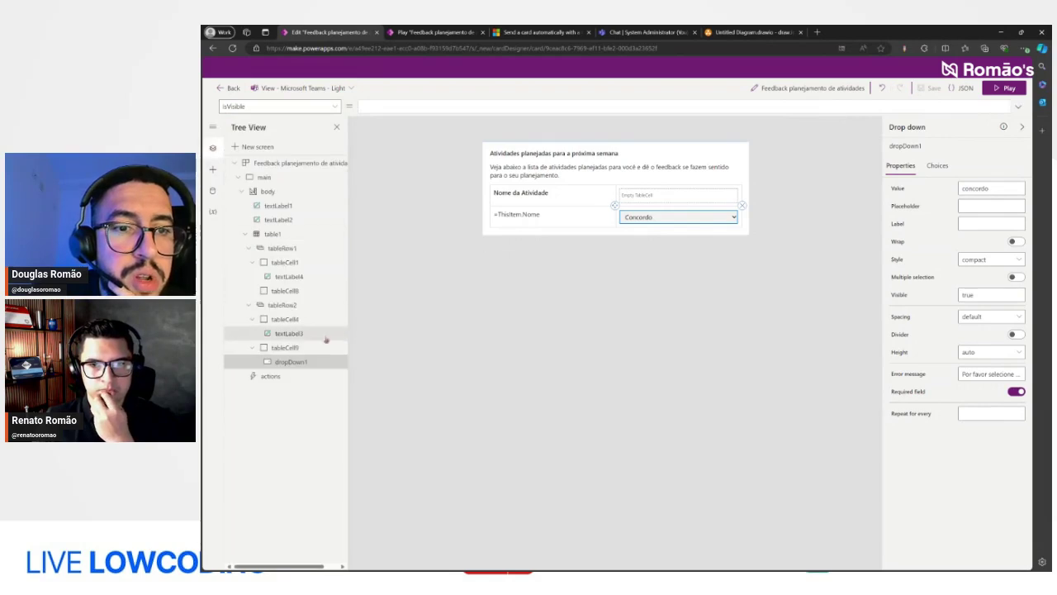
click(299, 347)
click(291, 362)
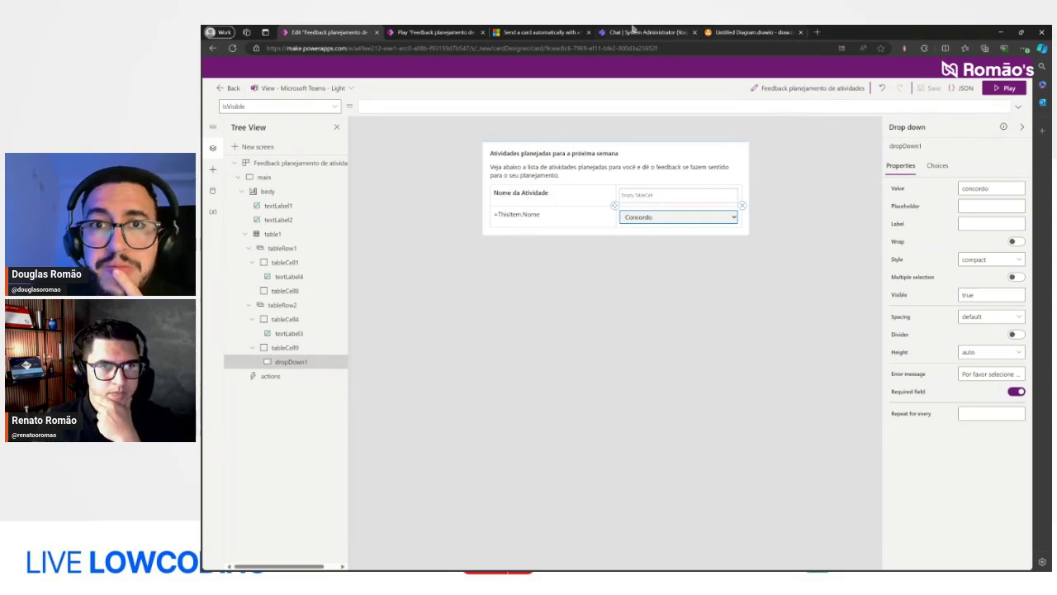
Step: Switch to the Power Apps documentation and look through the Add controls and Add buttons articles under Design cards
click(644, 31)
click(537, 32)
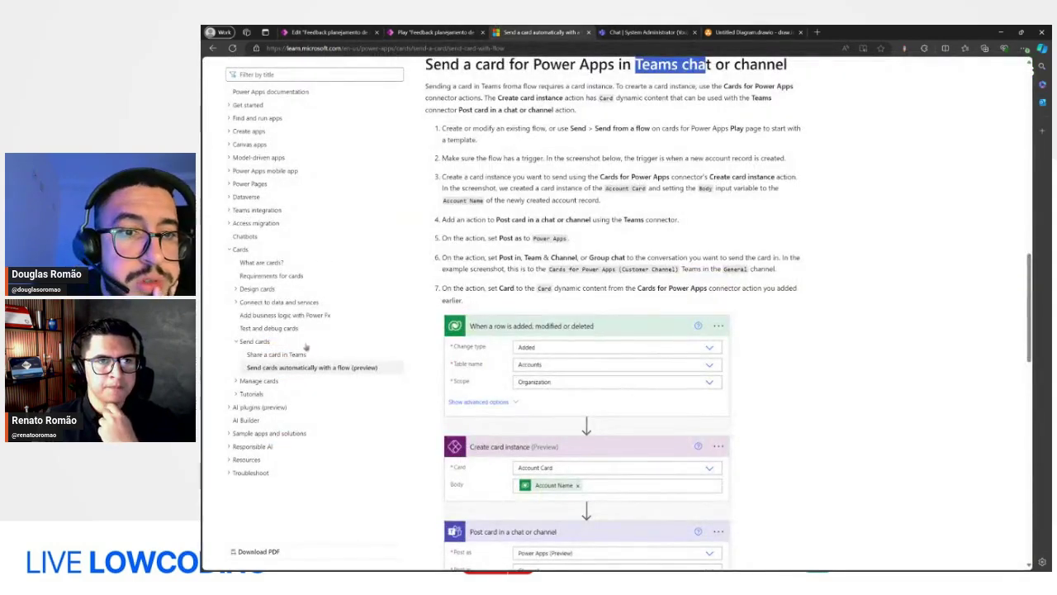
click(236, 291)
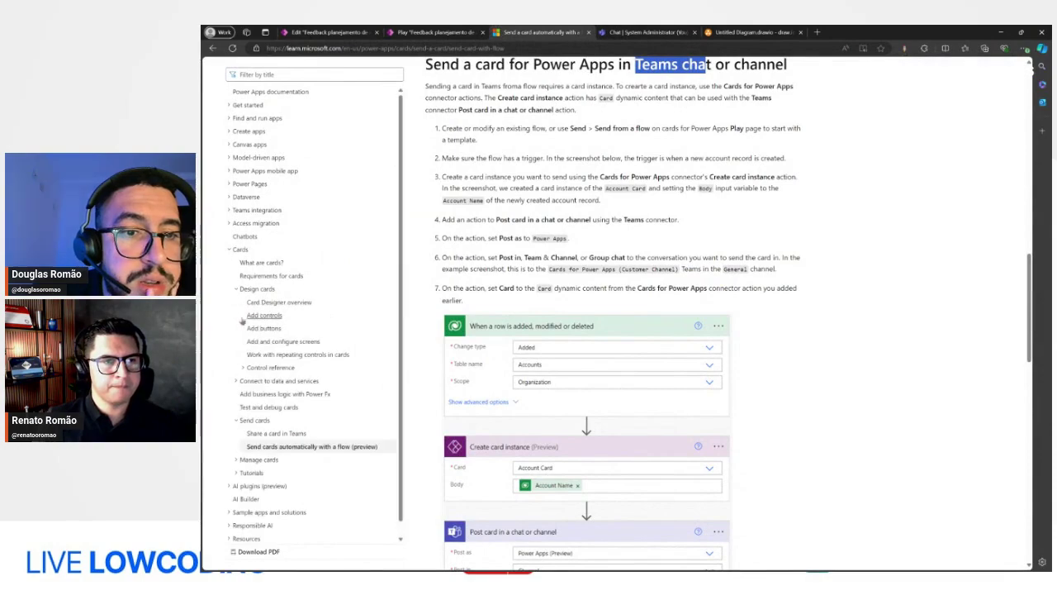
click(262, 322)
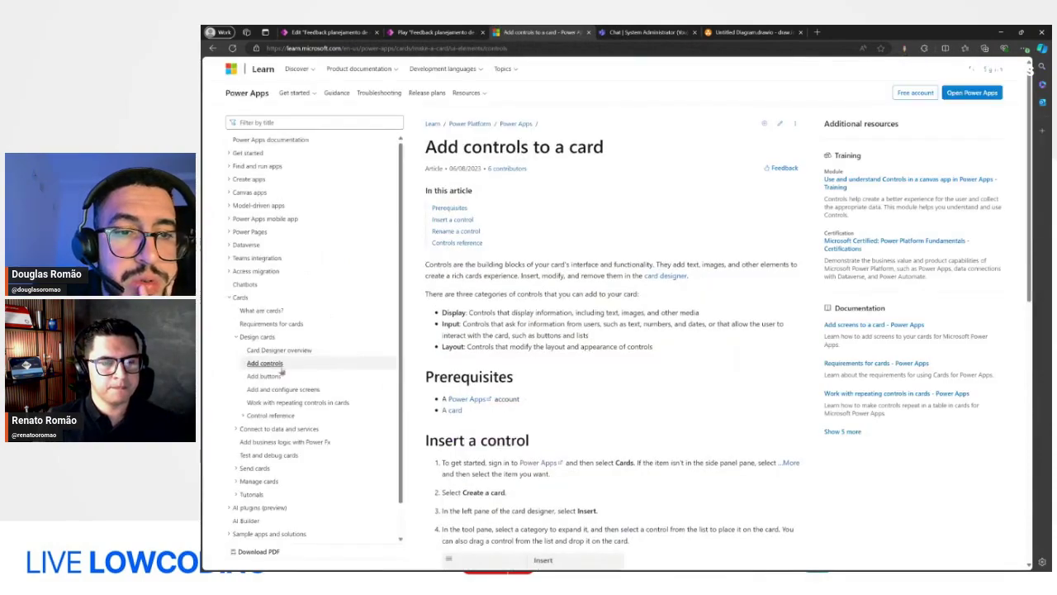
click(263, 376)
scroll(643, 371, down, 1)
scroll(643, 370, down, 5)
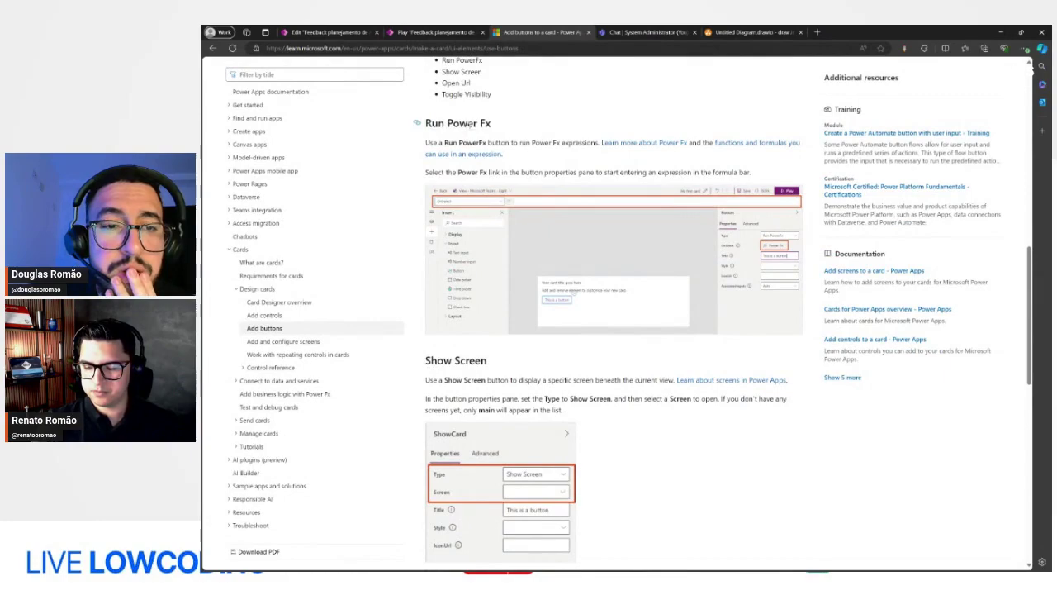
Step: Go back to the Add controls article and follow its controls reference to the Drop down control page
click(307, 316)
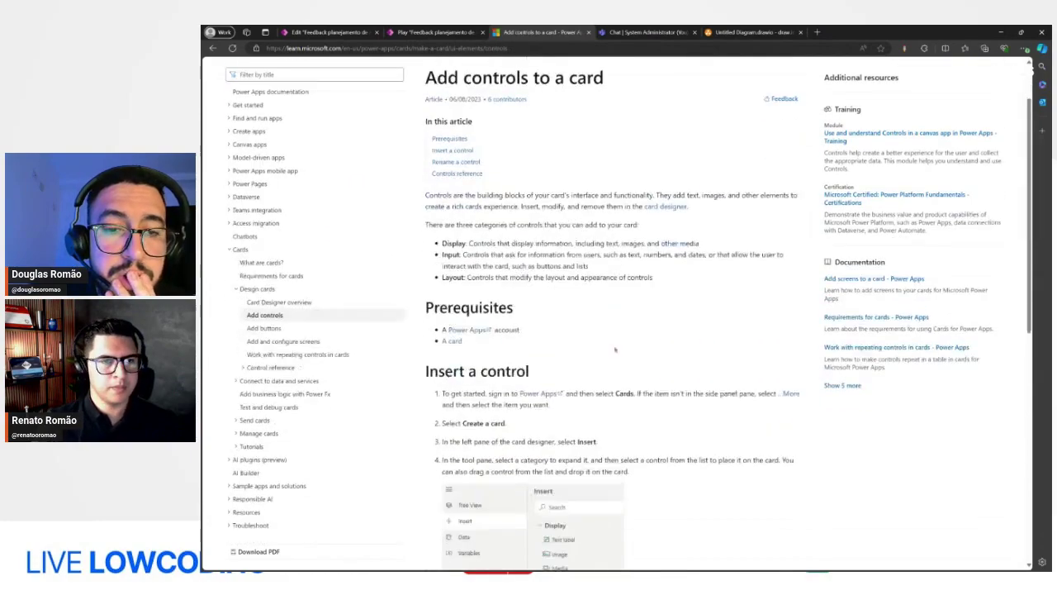
scroll(615, 349, down, 6)
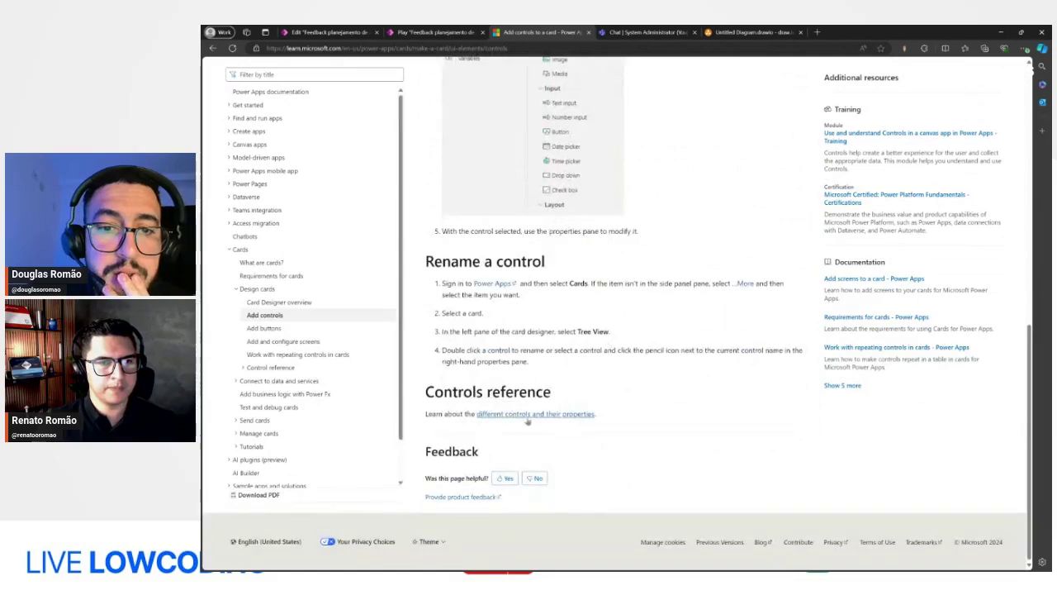
click(527, 415)
scroll(496, 330, down, 3)
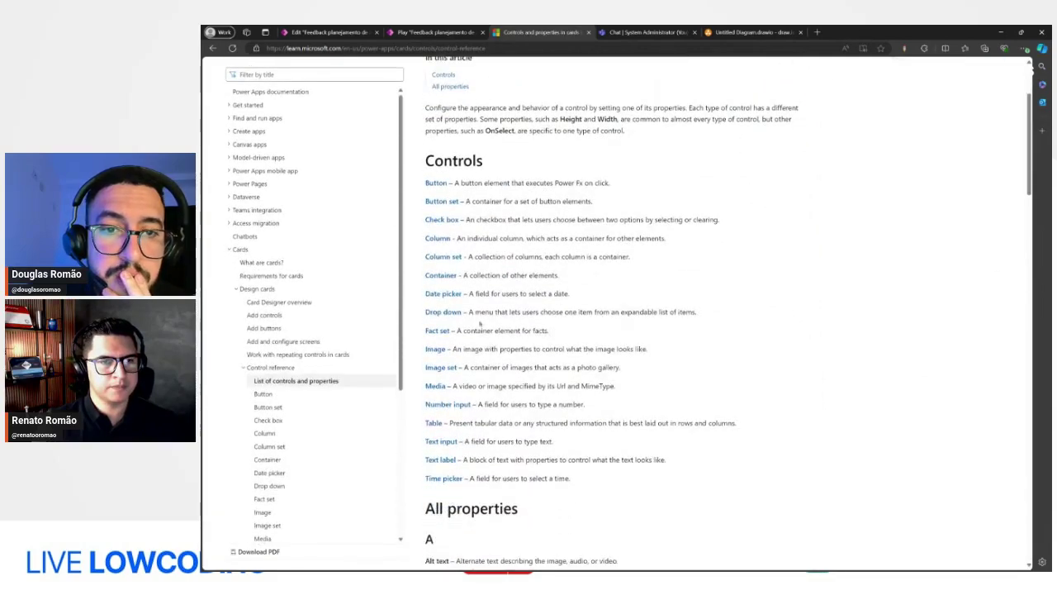
click(451, 314)
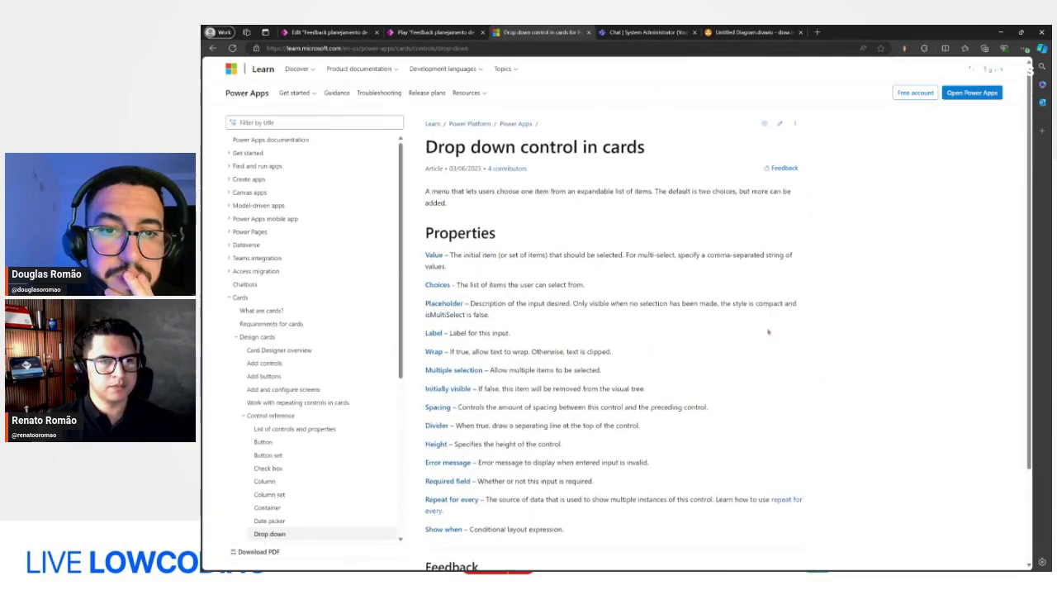
Step: Read the descriptions of the drop-down control's properties, including Choices, Multiple selection and Show when
scroll(768, 329, down, 2)
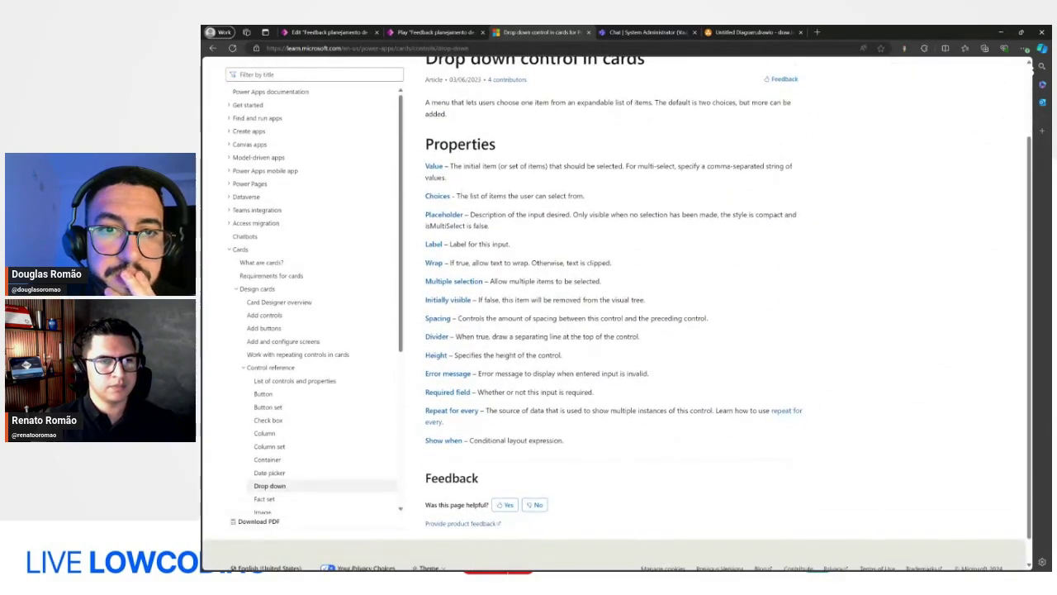
drag(474, 175, 621, 166)
drag(489, 195, 665, 196)
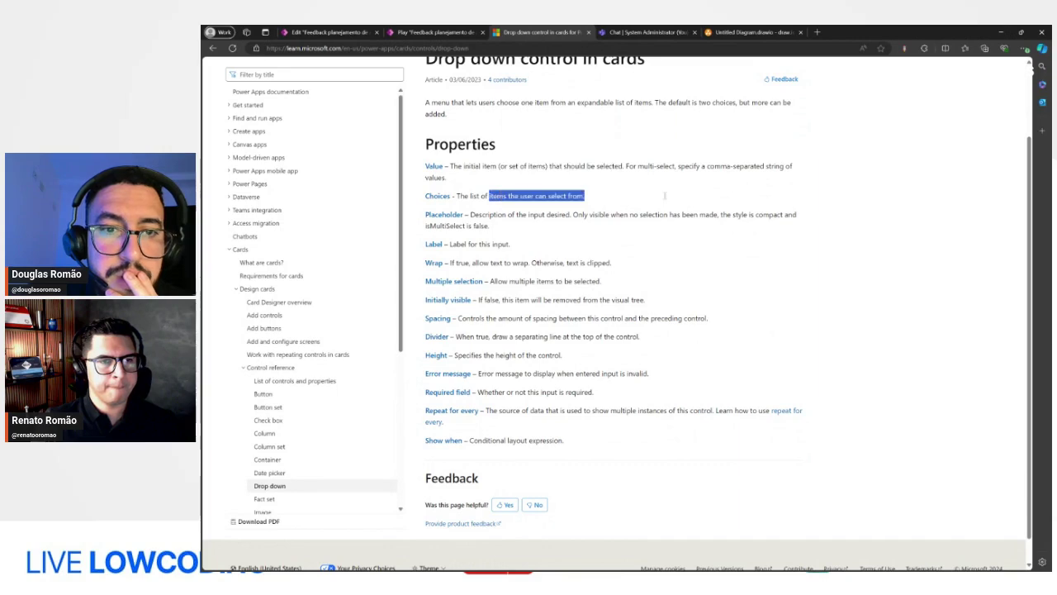
drag(558, 281, 601, 281)
scroll(590, 364, down, 1)
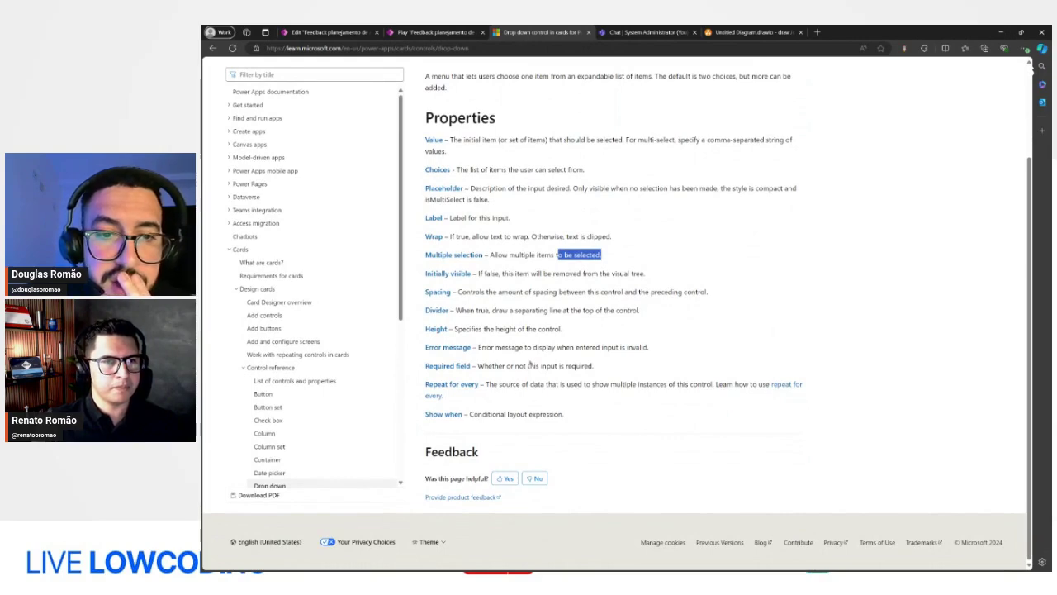
drag(496, 414, 625, 416)
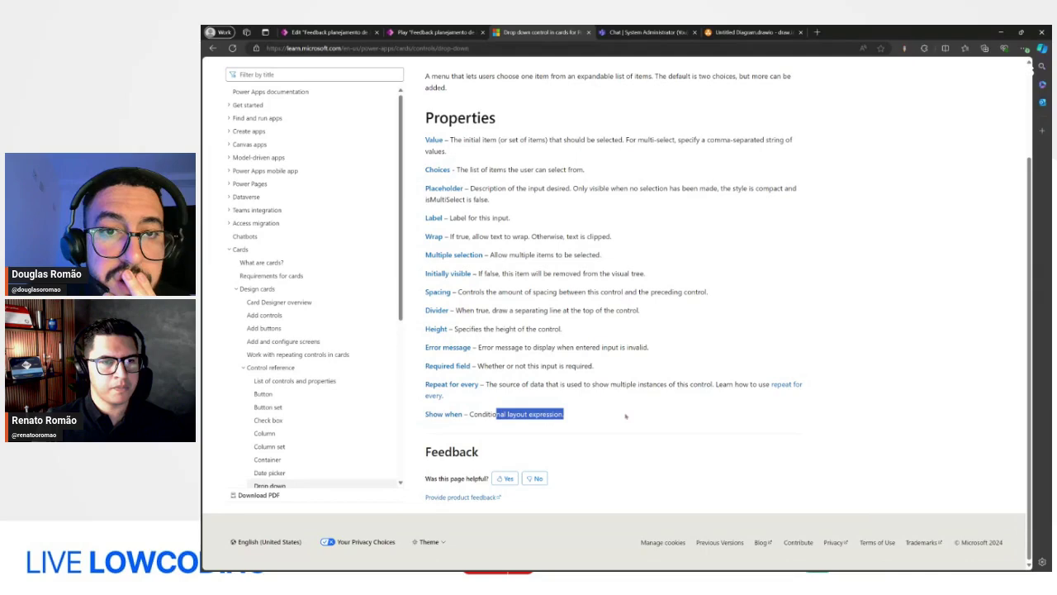
click(605, 192)
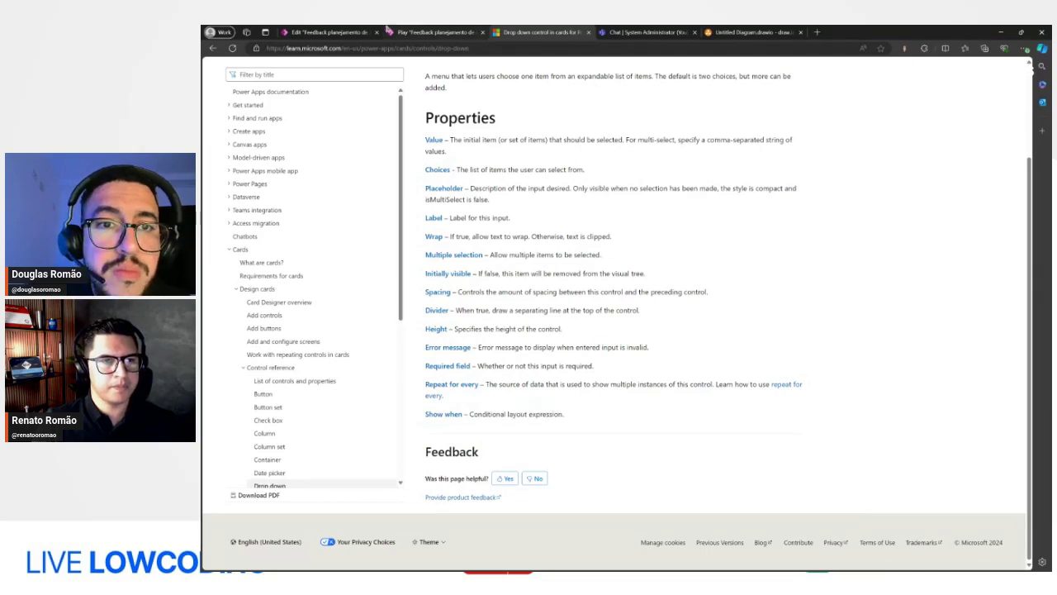
Step: Return to the card editor, add a button below the activities table and title it Enviar
click(328, 31)
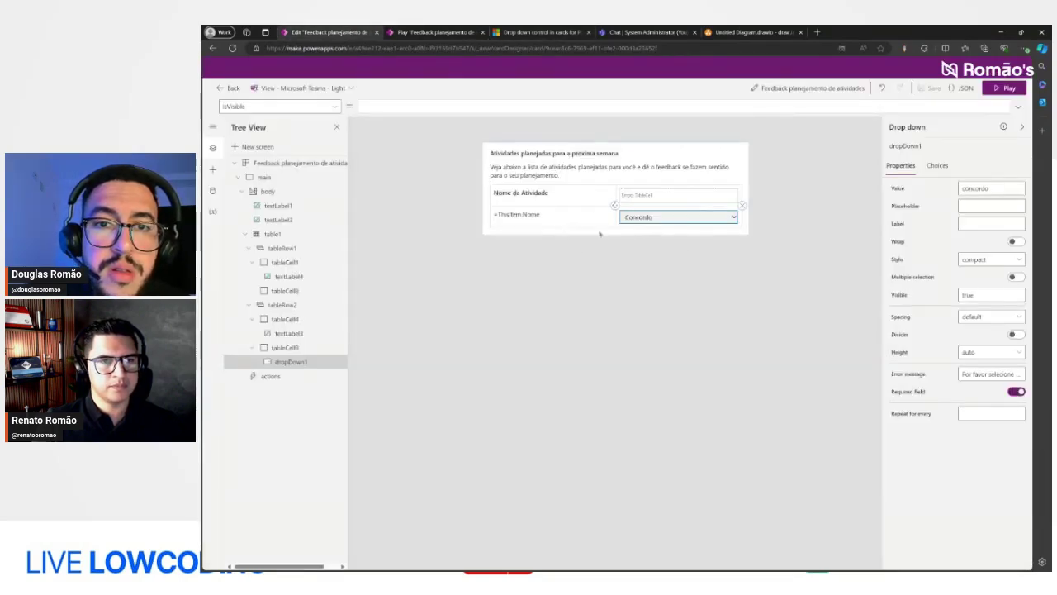
click(601, 234)
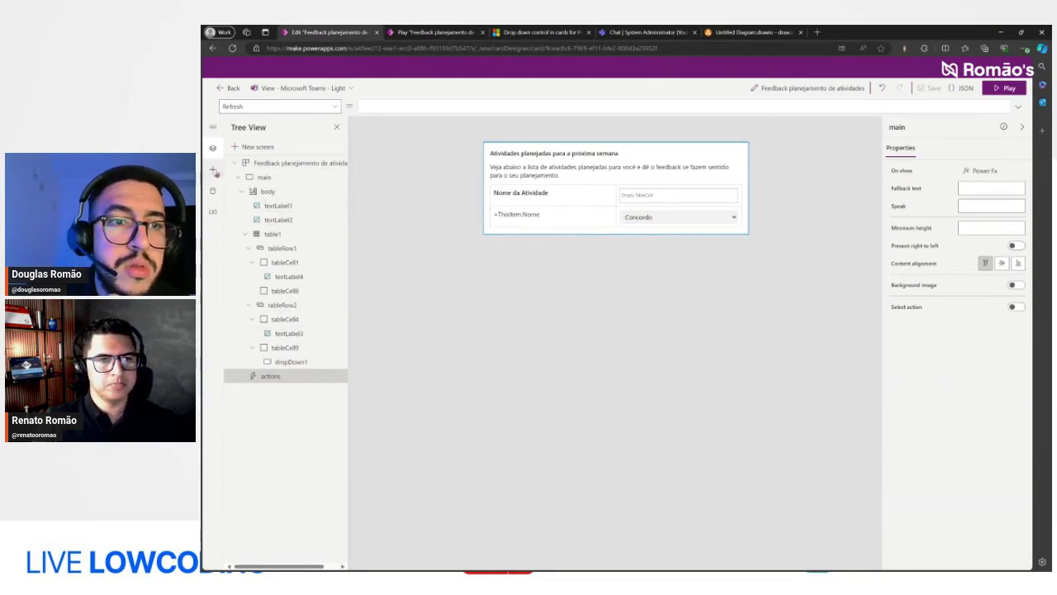
click(213, 170)
click(238, 169)
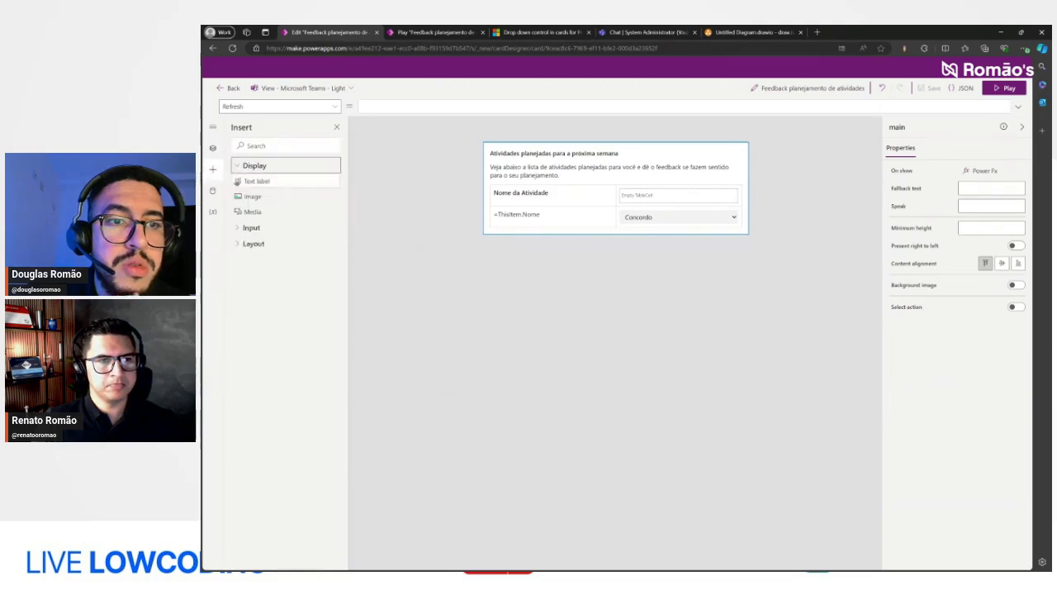
click(237, 228)
drag(250, 273, 670, 235)
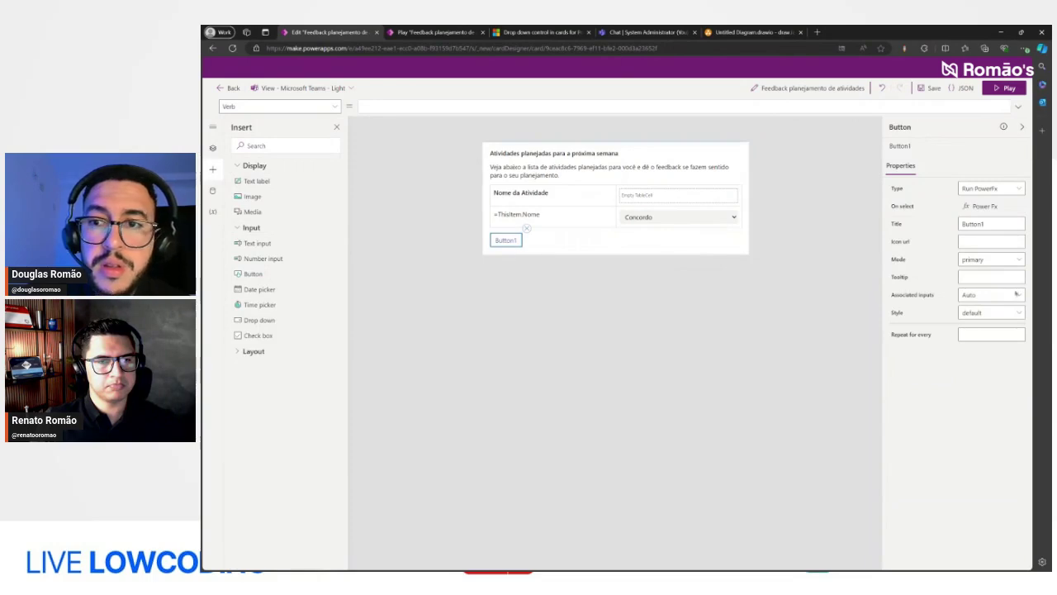
double_click(978, 224)
text(Enviar)
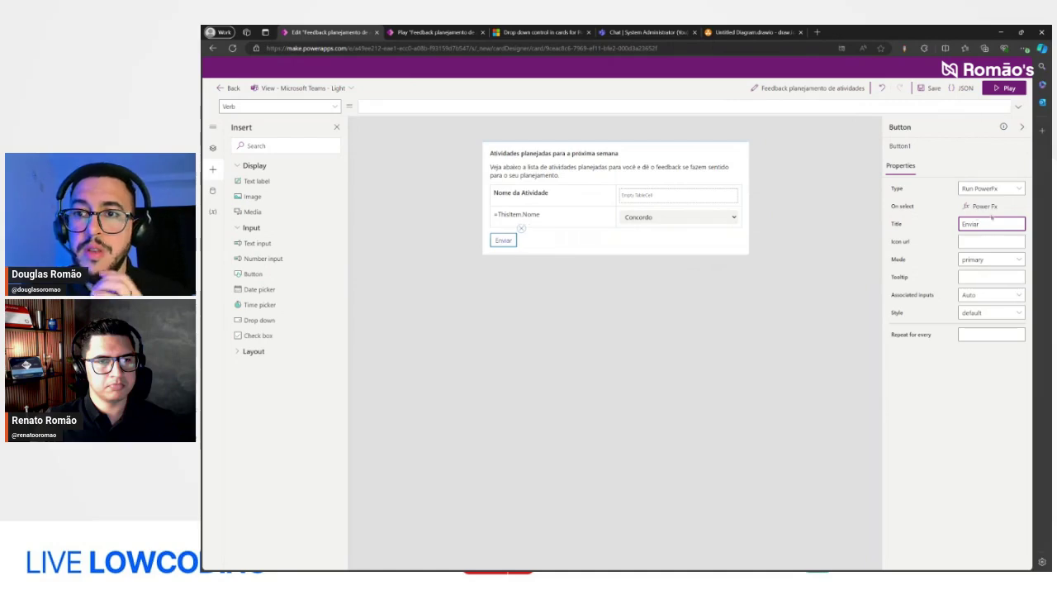
Step: Try to write a formula for the Enviar button that stores the table in a variable, starting with Set(varResultado, table
click(981, 206)
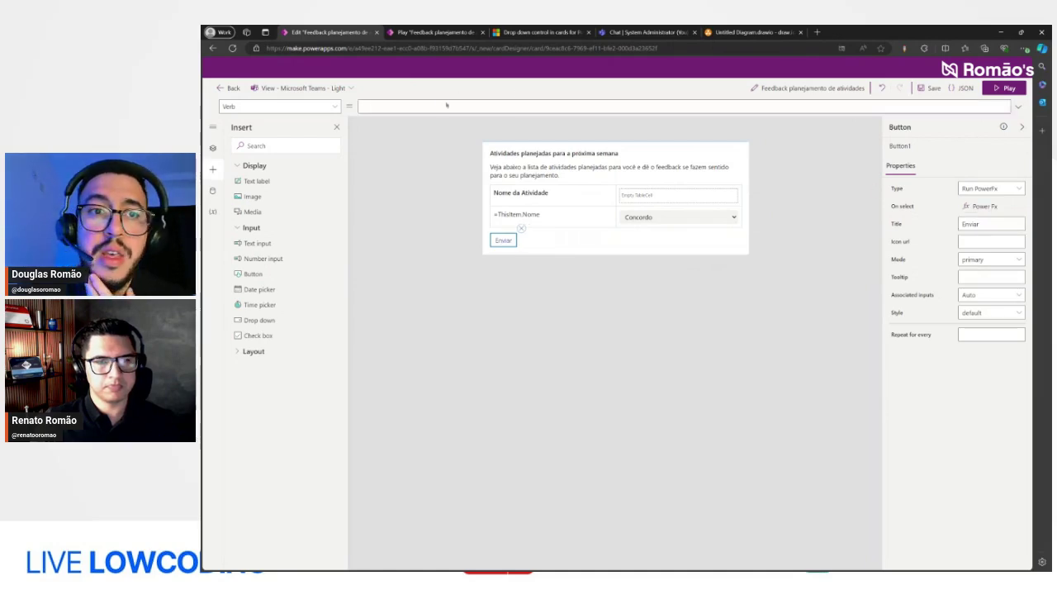
text(S)
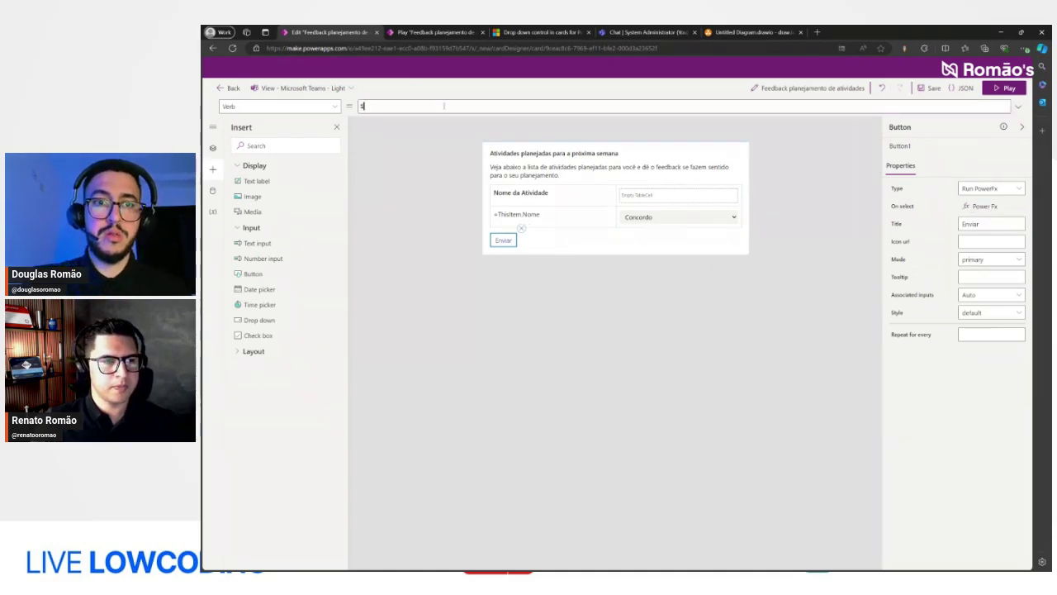
text(et(var)
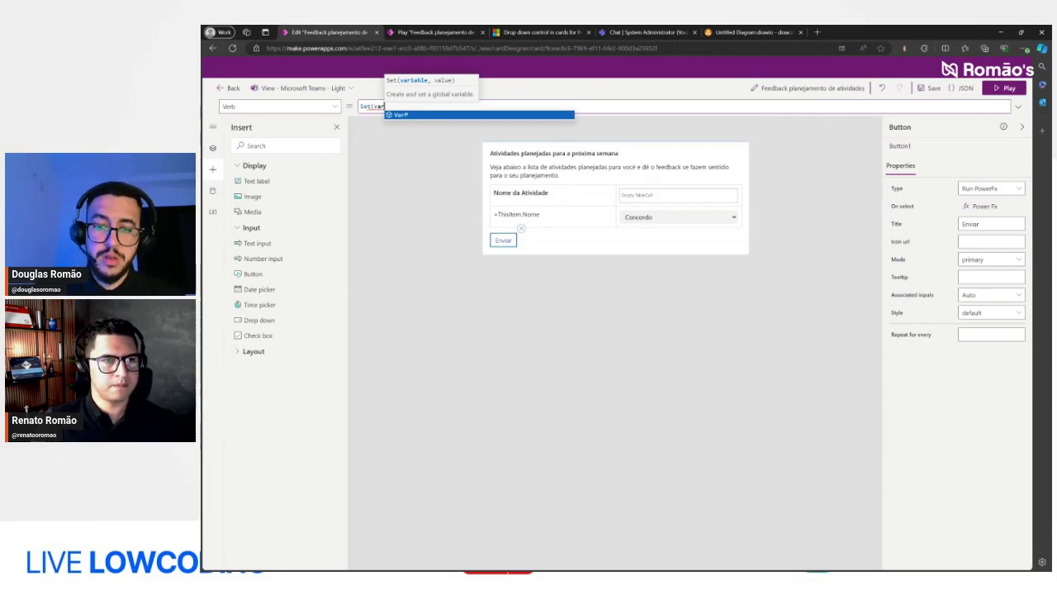
text(Resultado)
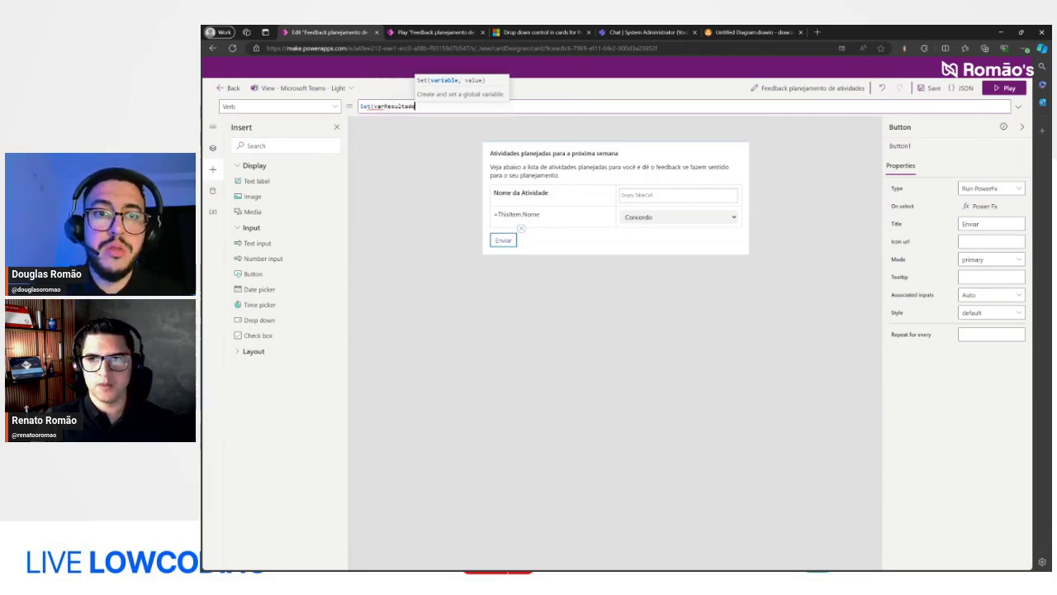
text(,)
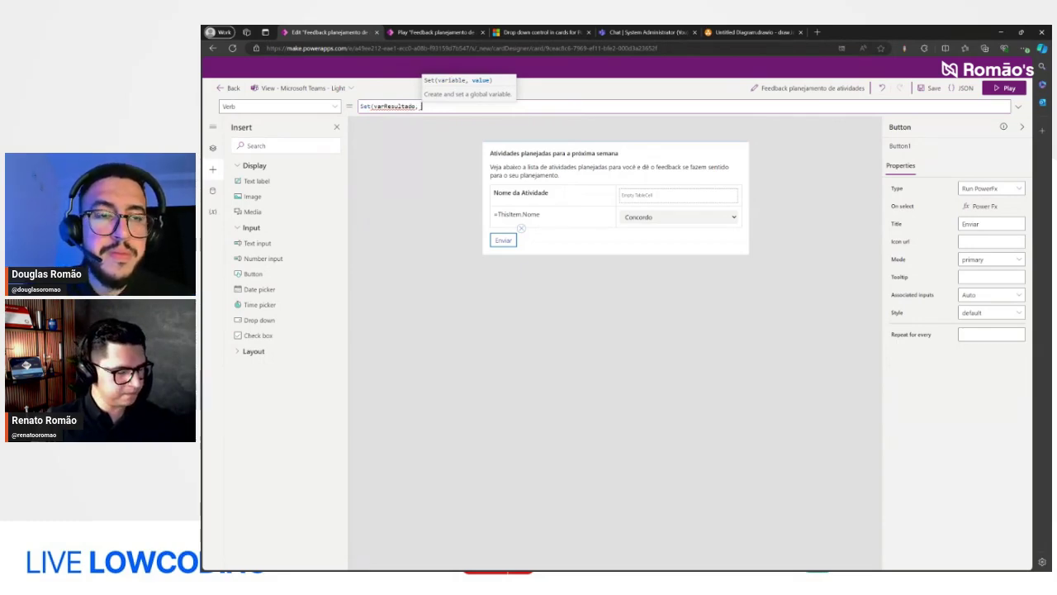
click(213, 149)
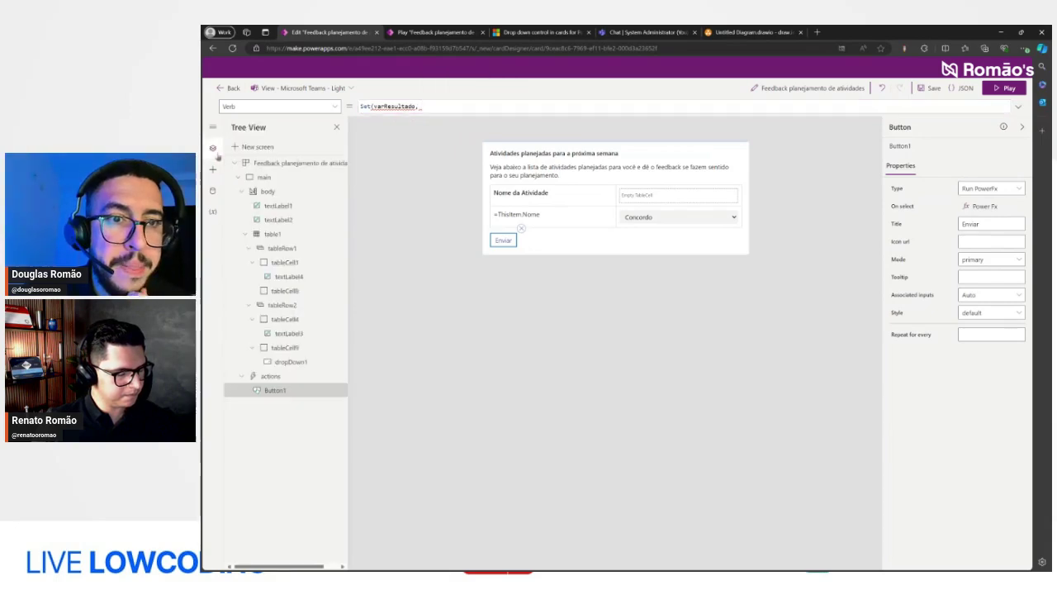
click(446, 105)
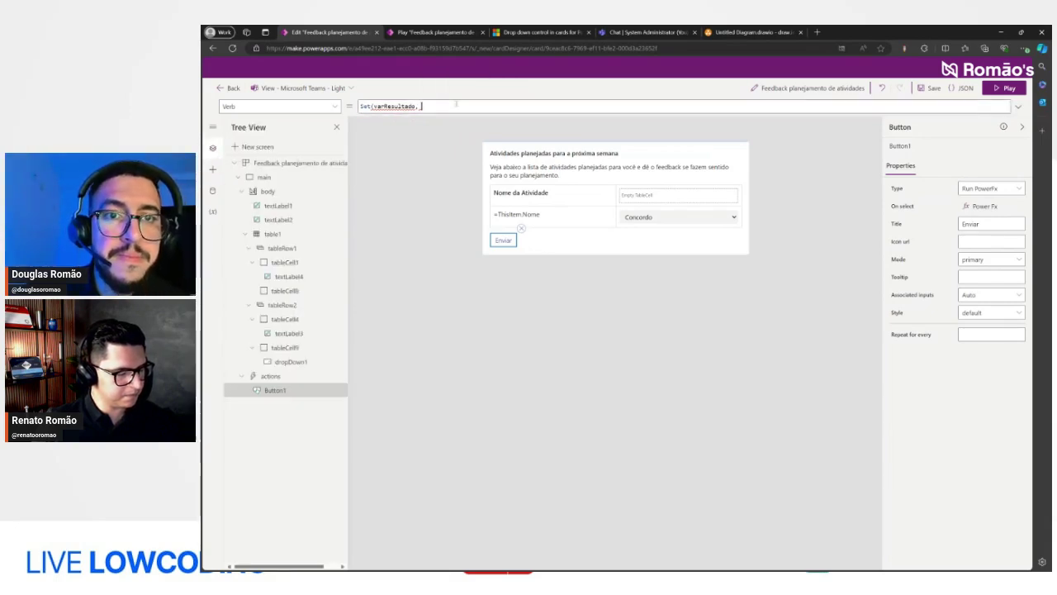
text(table)
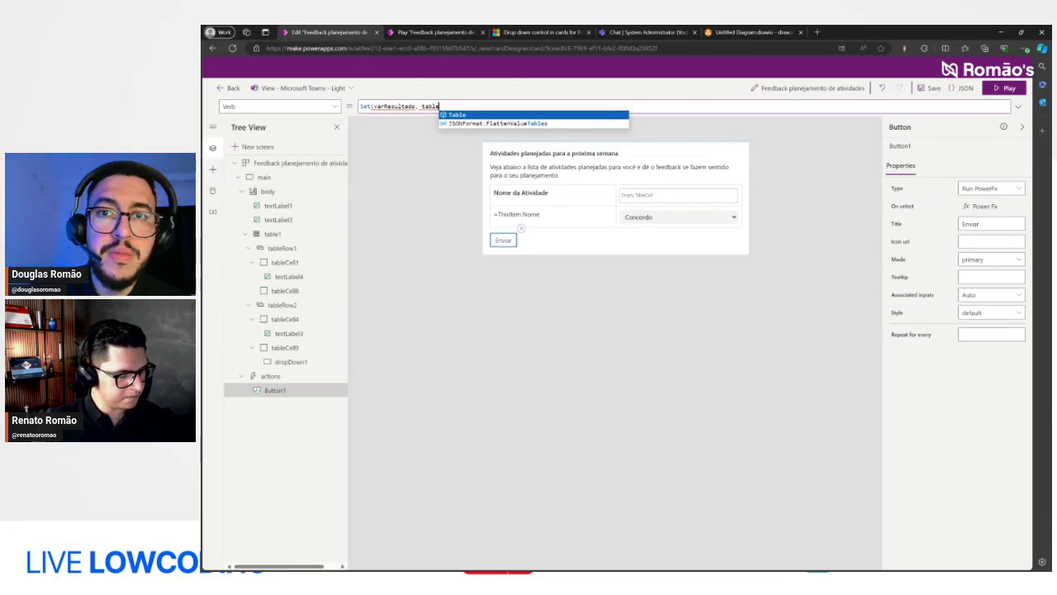
Step: Check the documentation's Power Fx section for buttons and browse the canvas apps formula reference for usable functions
click(540, 31)
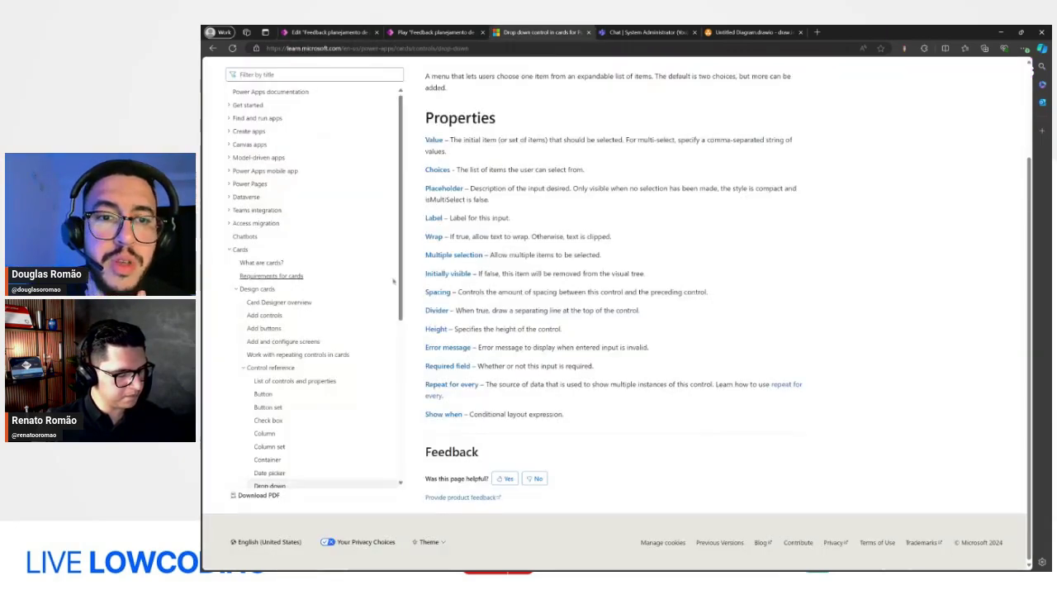
click(317, 410)
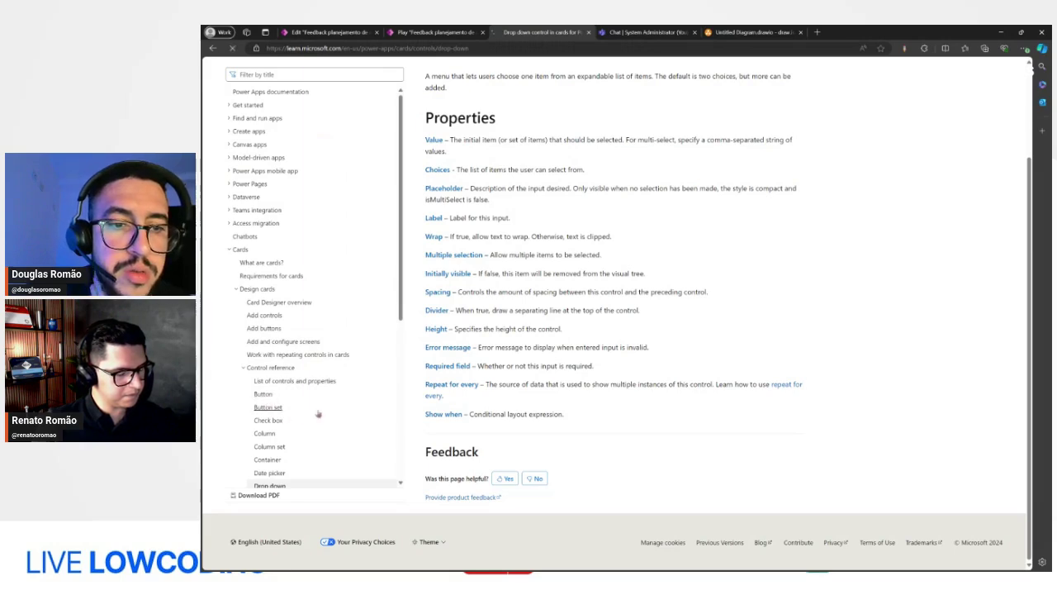
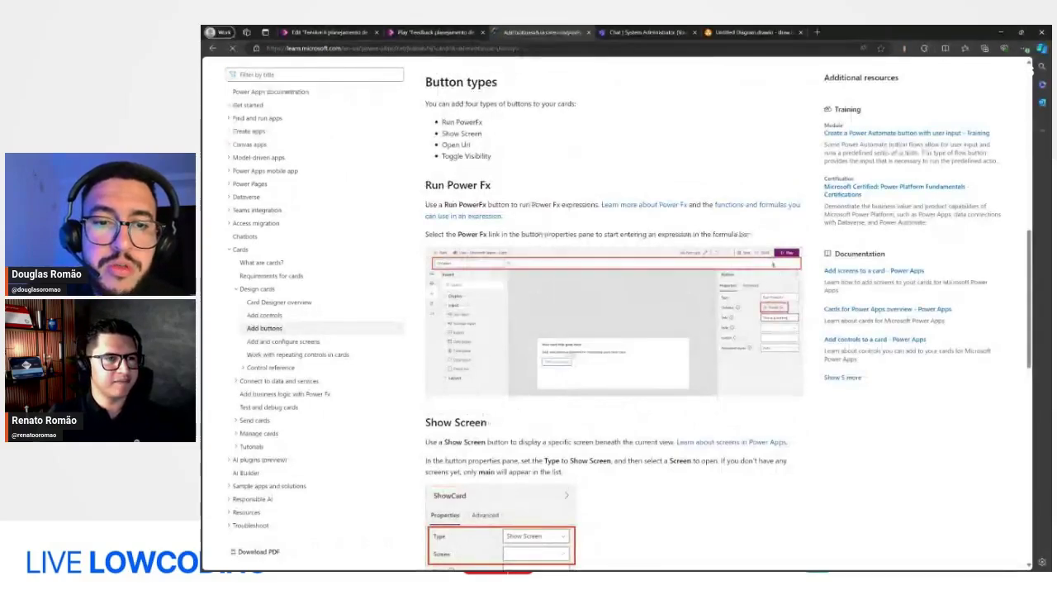
click(748, 205)
scroll(749, 232, down, 4)
scroll(749, 231, down, 5)
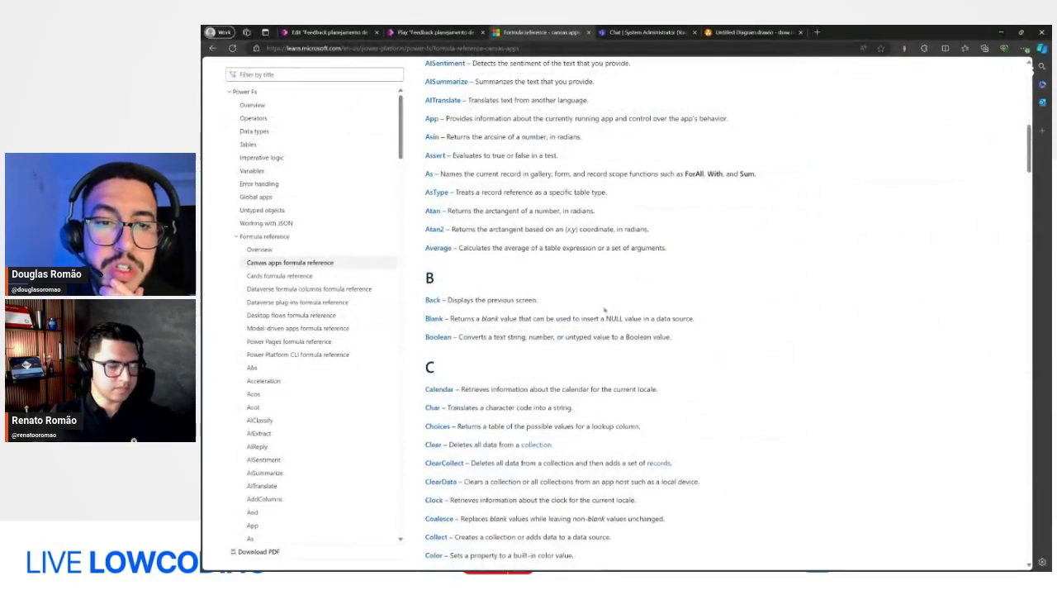
scroll(604, 309, down, 10)
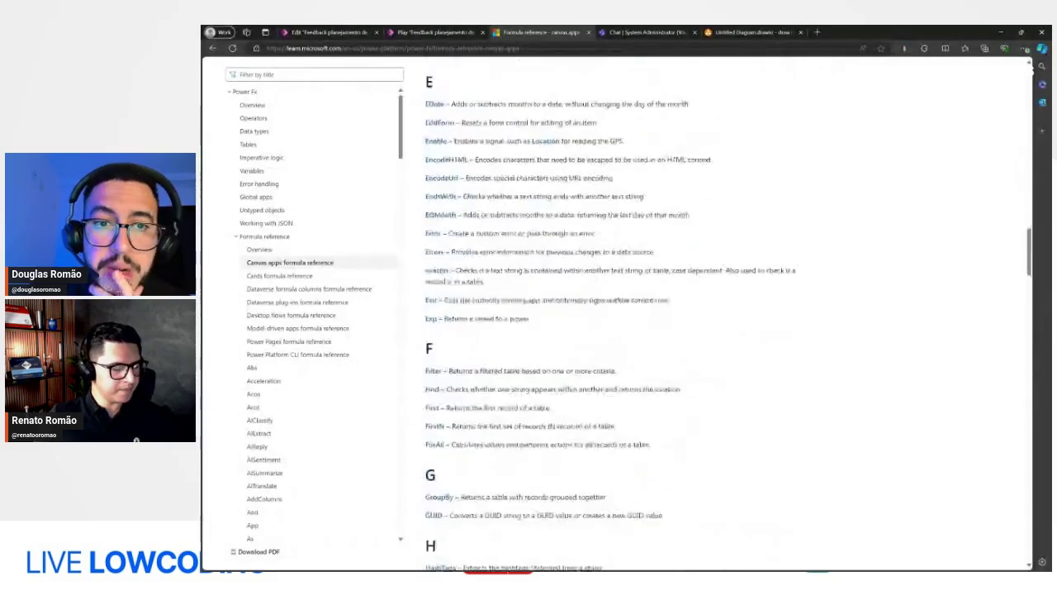
Step: Return to the card editor and clear the unfinished formula of the Enviar button
click(328, 31)
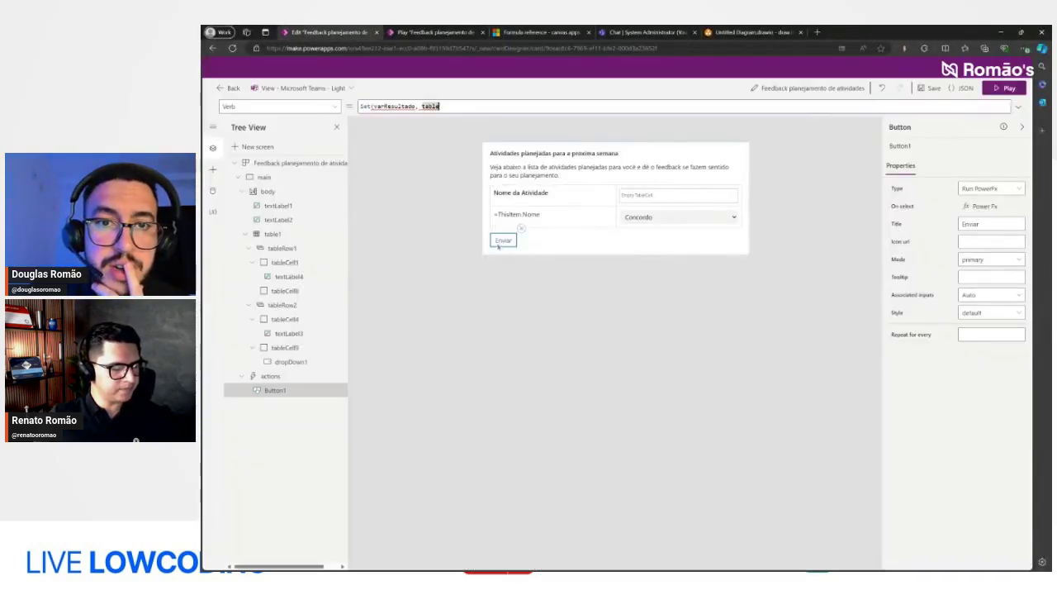
key(ctrl+a)
key(BackSpace)
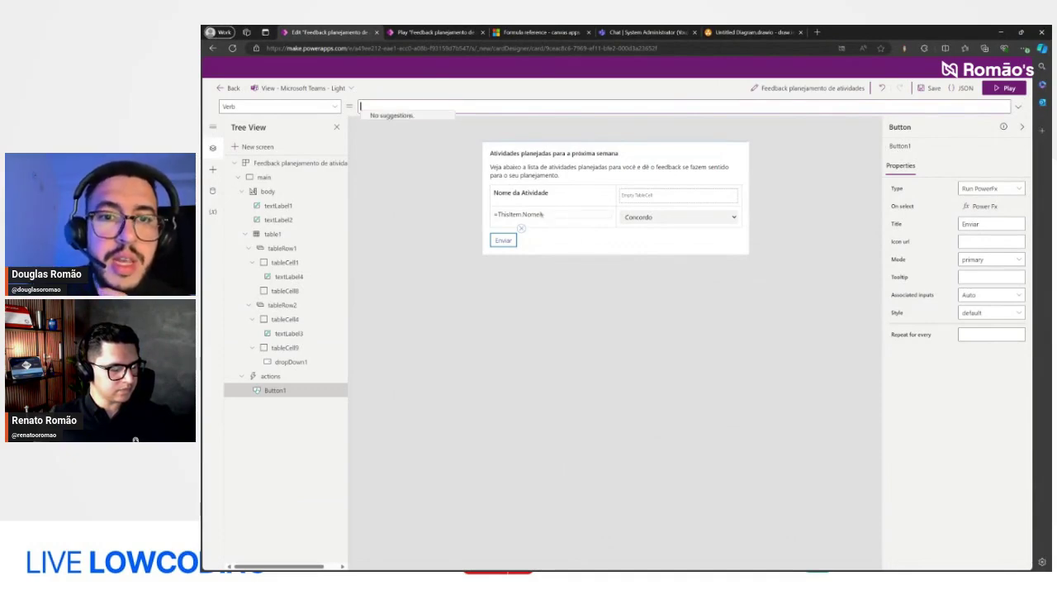
Step: Save the card and set the first activity name in the repeating table row's data to "Atividade de desenvolvimento da tela 01"
click(684, 220)
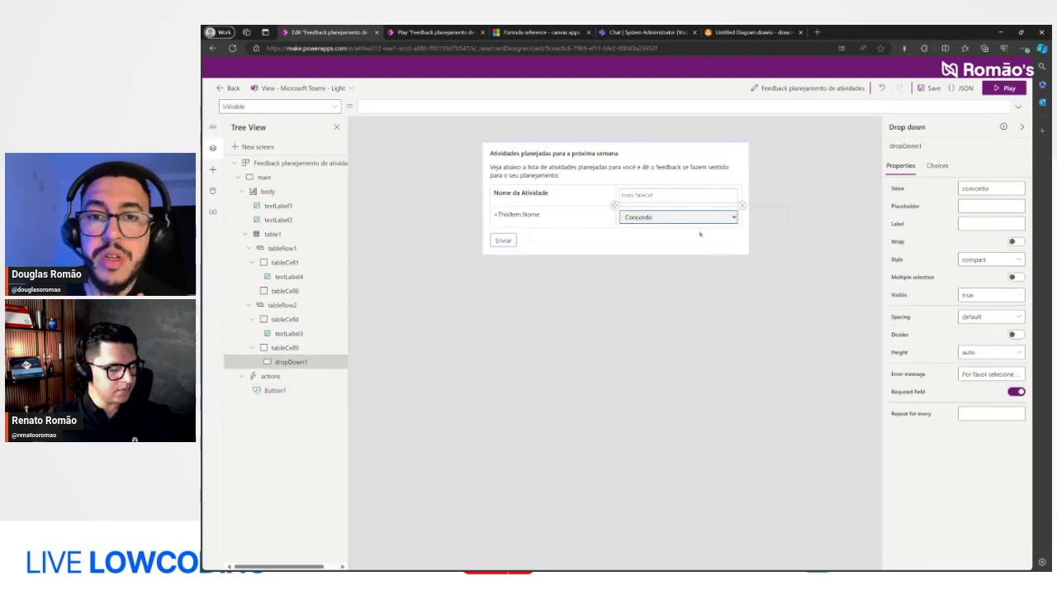
click(930, 88)
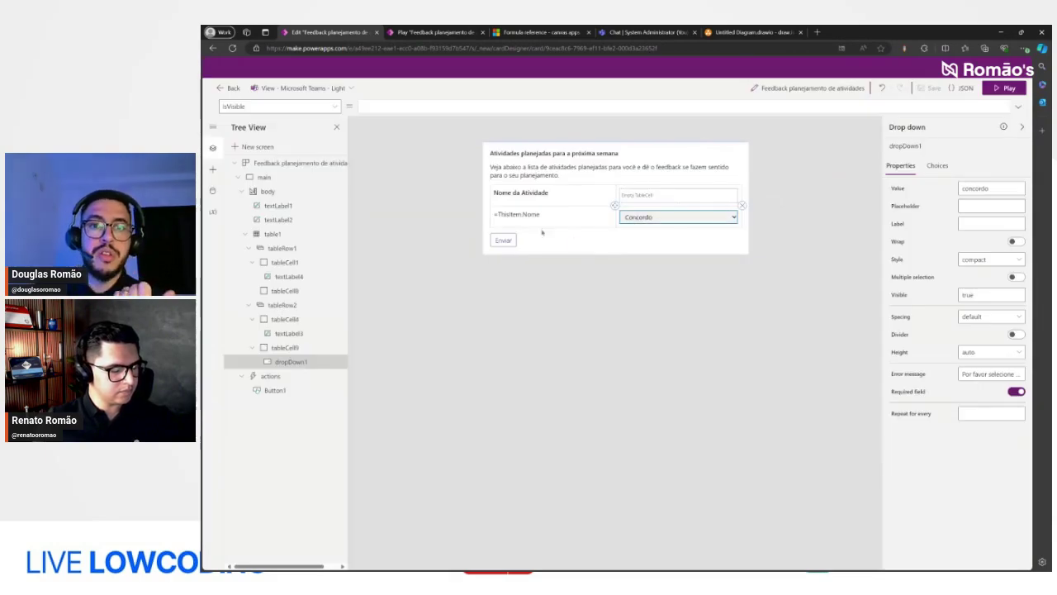
click(541, 220)
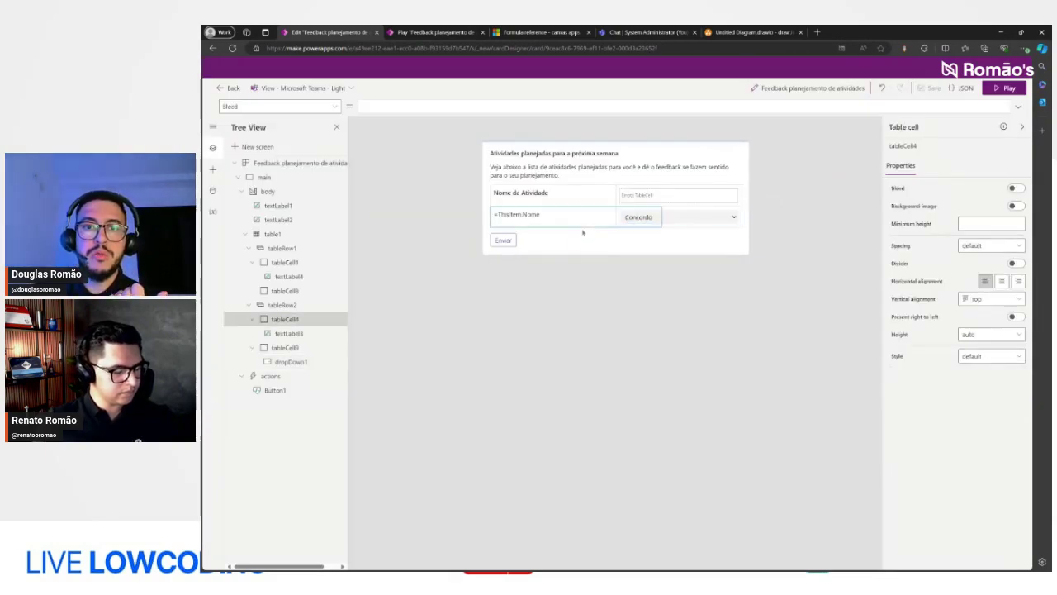
click(326, 304)
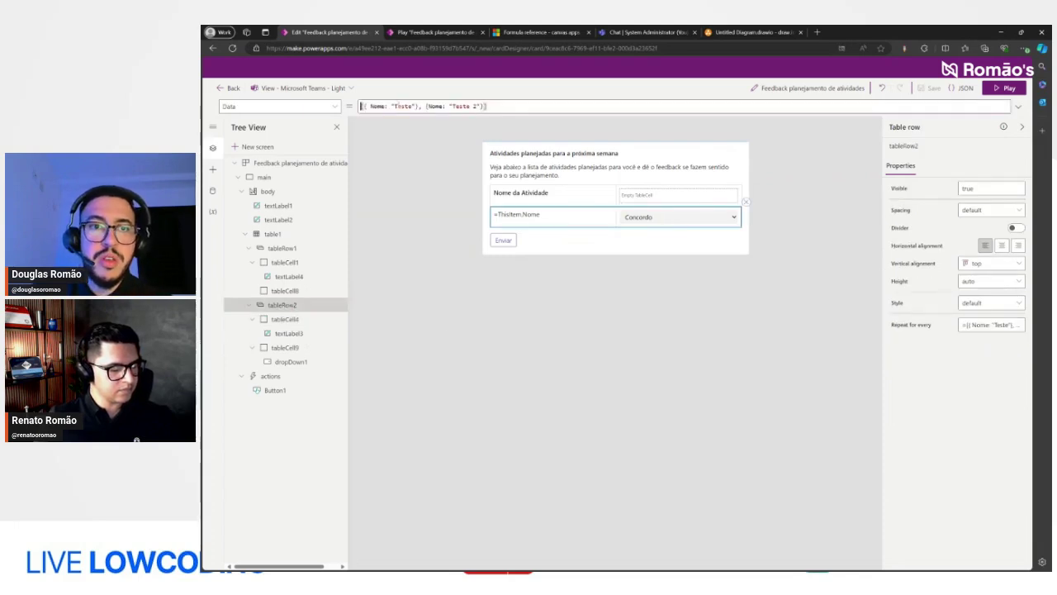
double_click(398, 106)
text(Atividade )
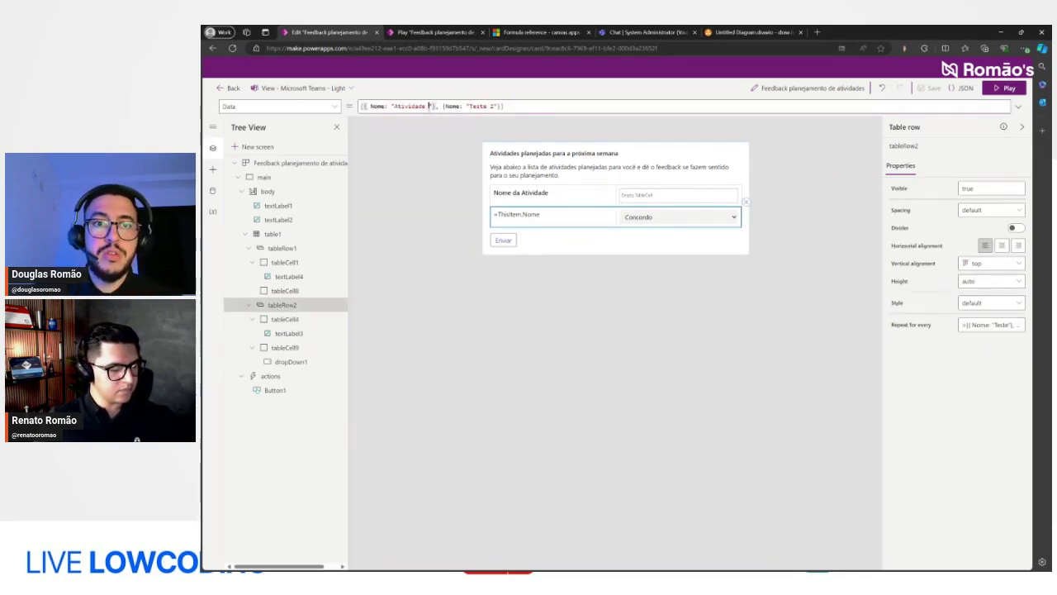
text(de desc)
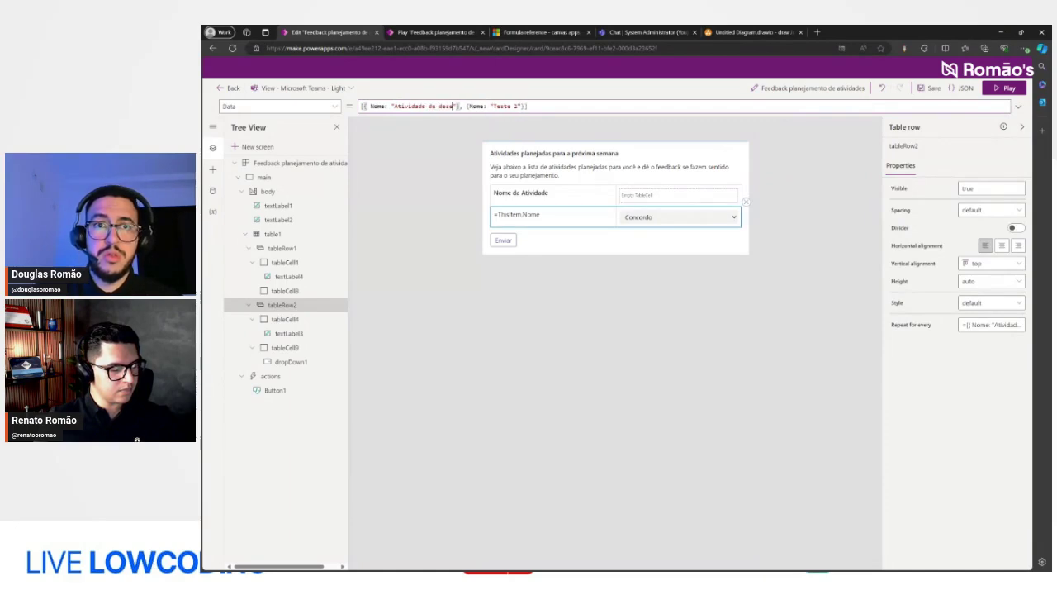
text(nvolvimento)
text( da tela)
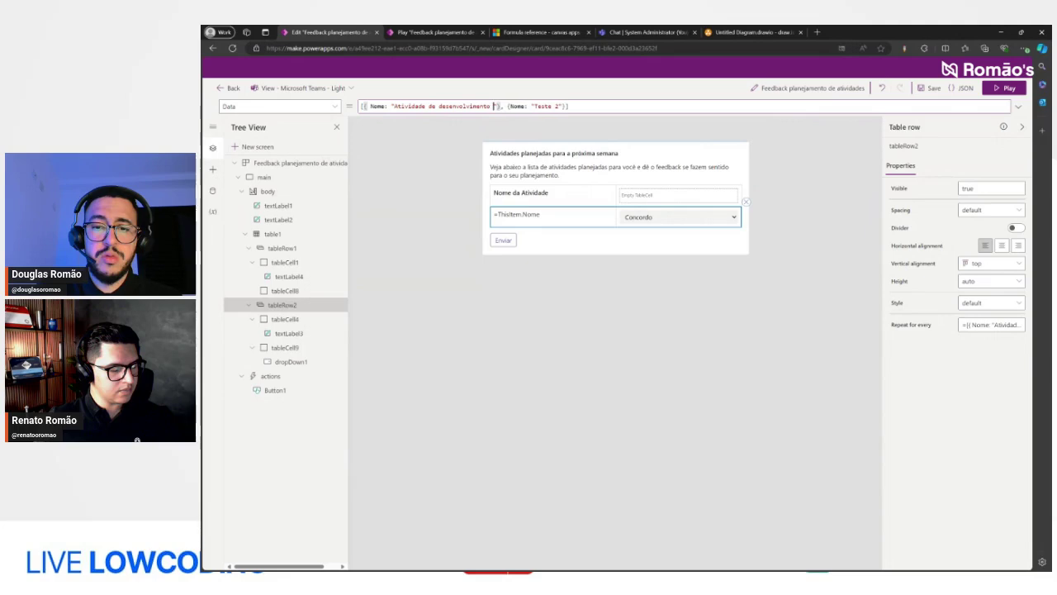
text(01)
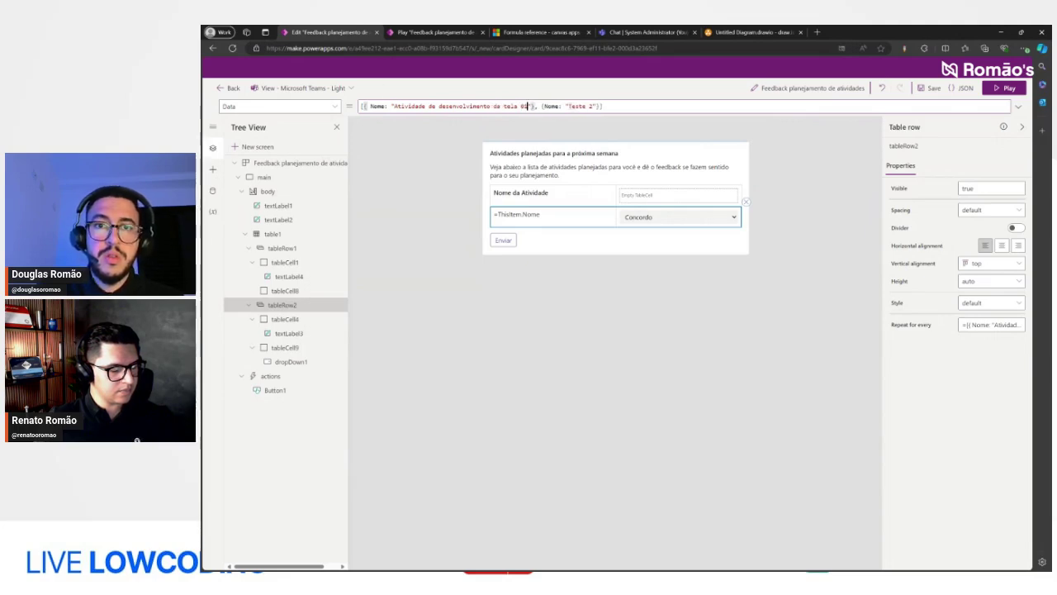
Step: Set the second activity name in the table row's data to "Testes da funcionalidade 02"
drag(569, 107, 594, 106)
text(Testes da )
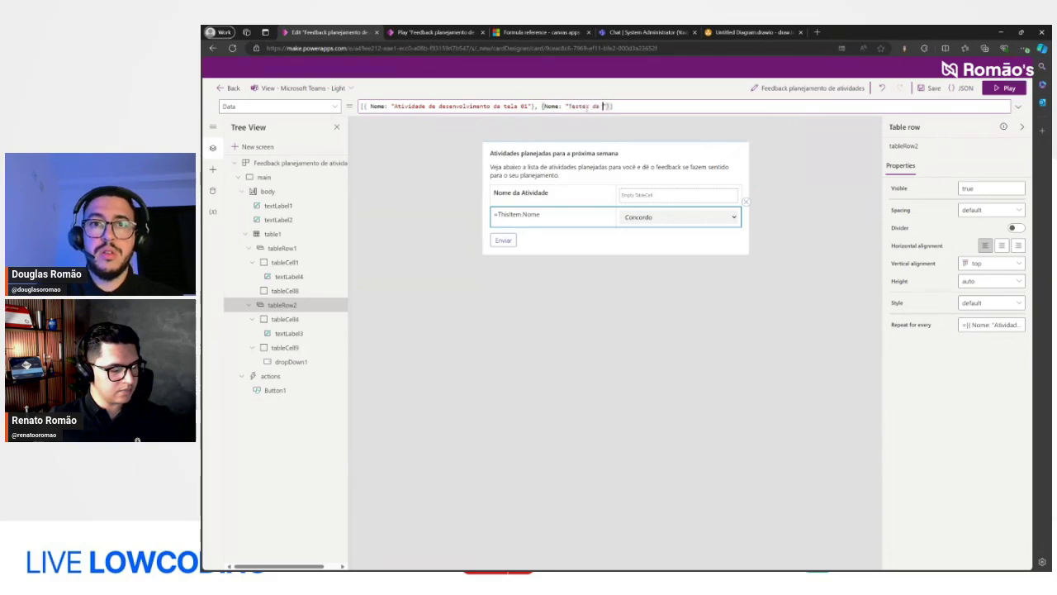
text(Funcionalidade 0)
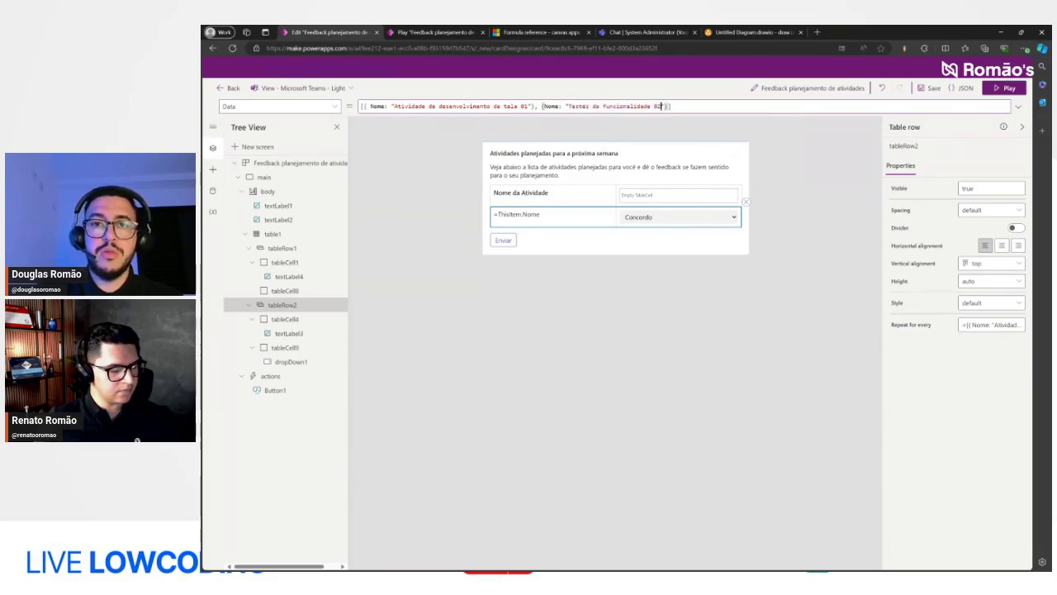
text(2)
Step: Add a third record to the table row's data with the Nome "Deploy da Sprint 03" and save the card
drag(668, 105, 533, 106)
click(668, 105)
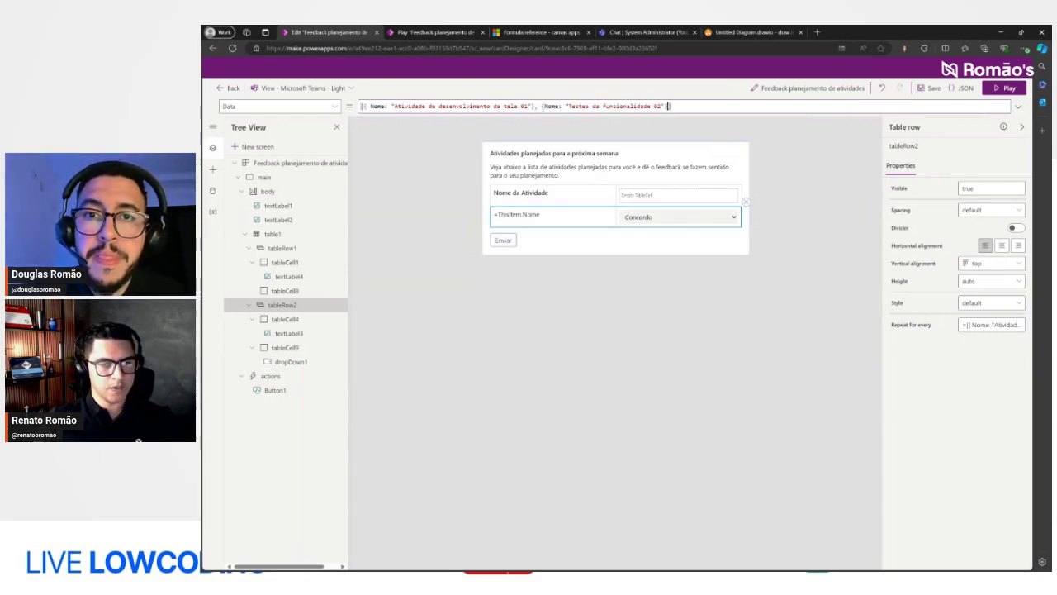
text({Nome: "Testes da funcionalidade 02"})
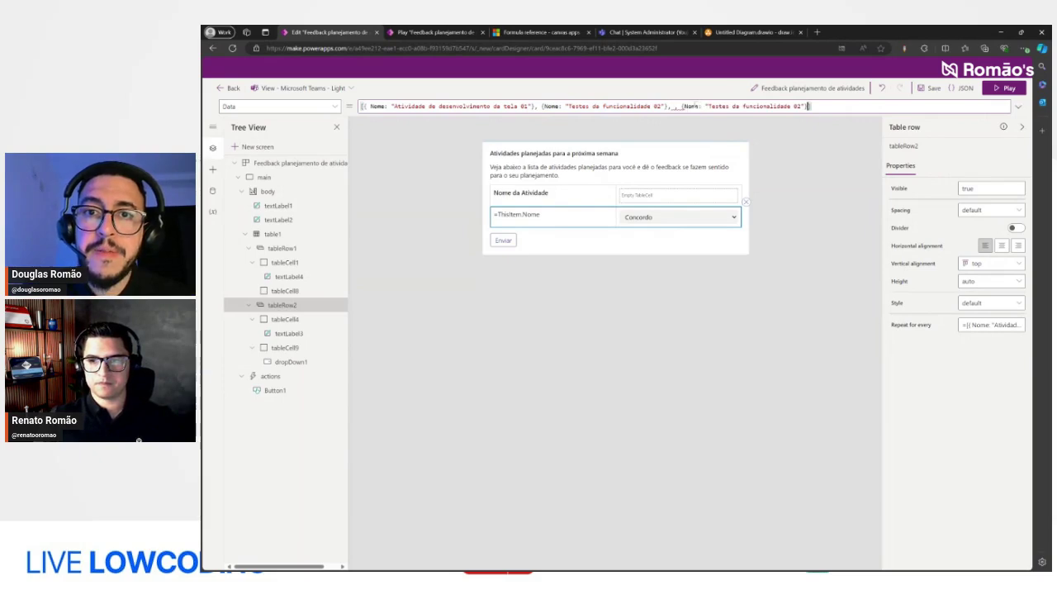
key(BackSpace)
key(BackSpace)
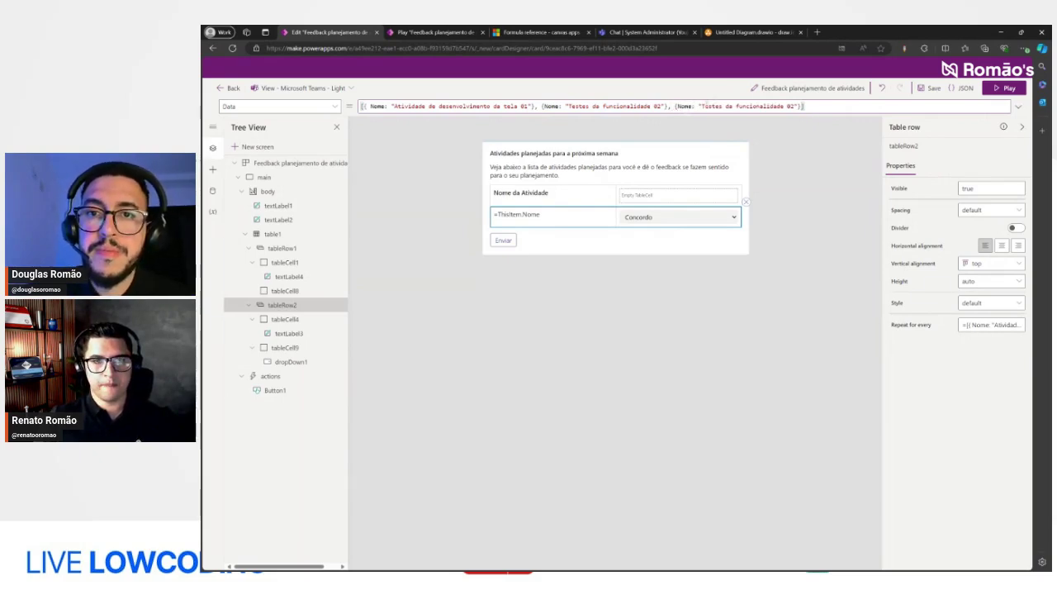
double_click(711, 105)
text(Deploy)
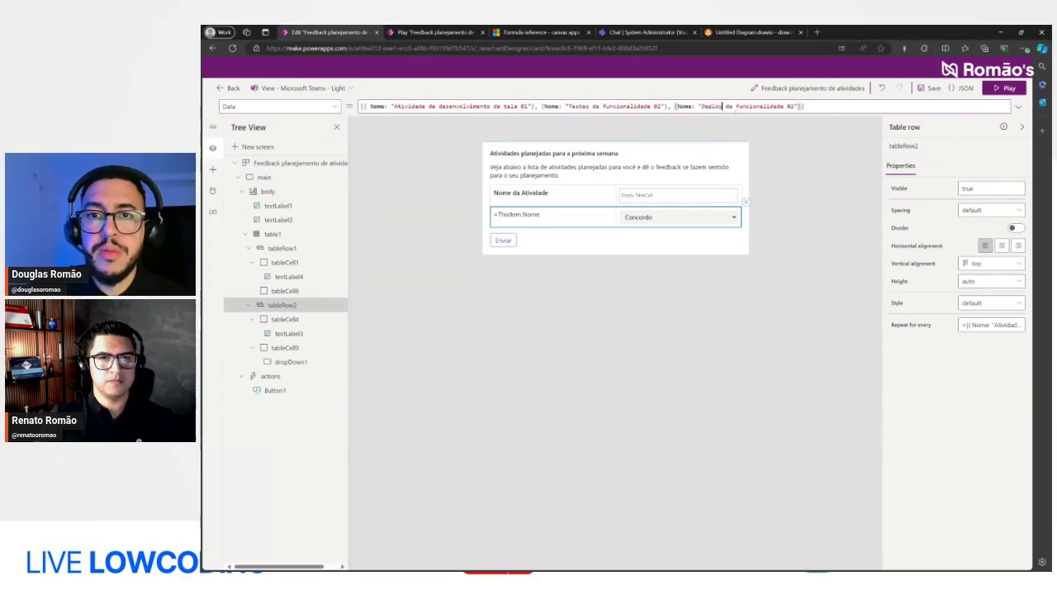
drag(725, 106, 795, 106)
text(Spr)
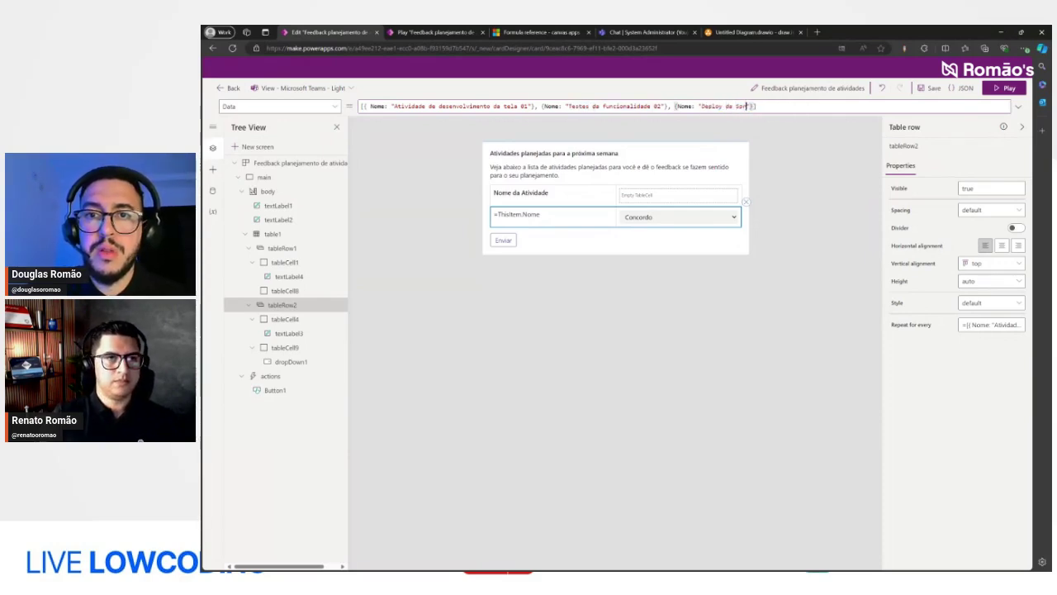
text(int 03)
click(929, 88)
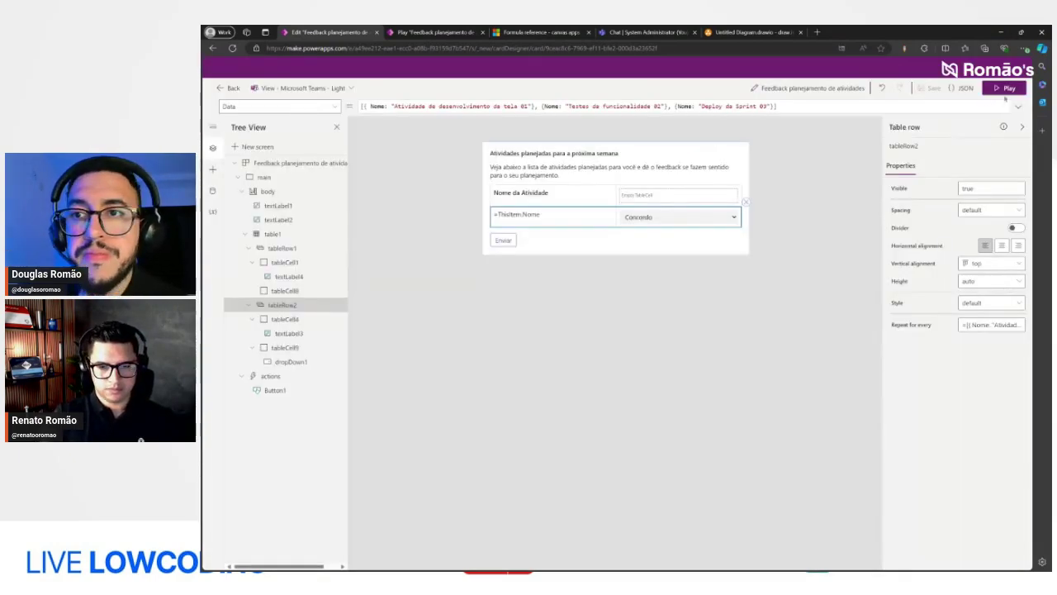
Step: In the reloaded card preview, choose Discordo for Deploy da Sprint 03 and generate the link for sending the card in Teams
click(433, 32)
key(F5)
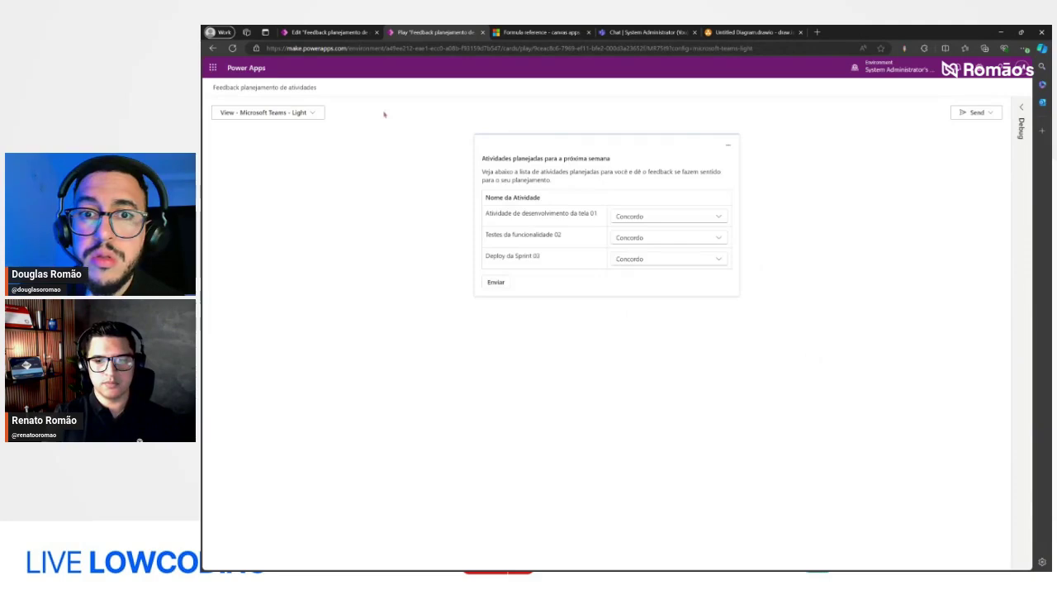
click(719, 259)
click(686, 285)
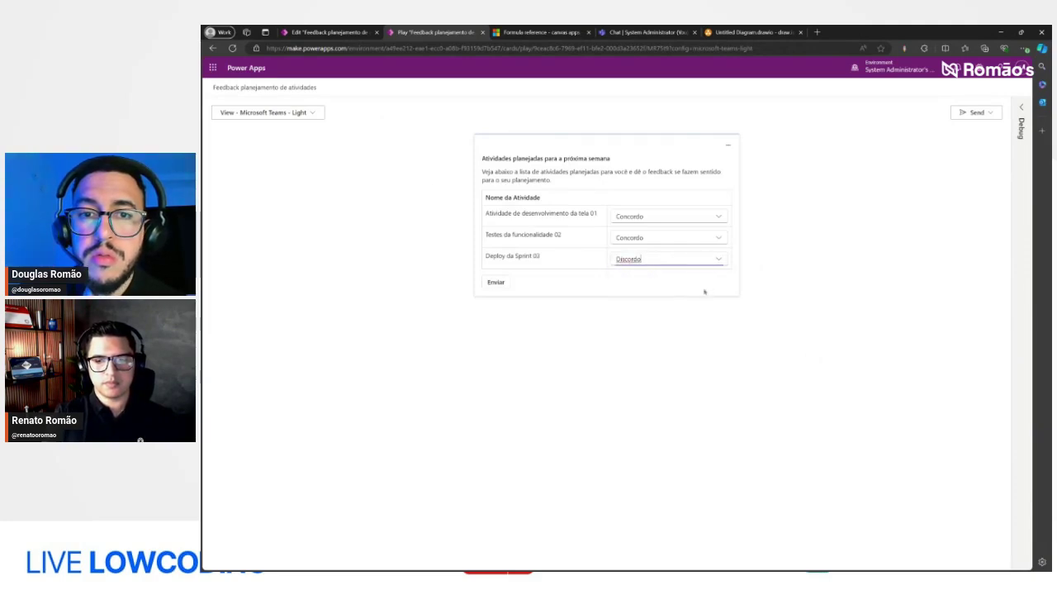
click(977, 112)
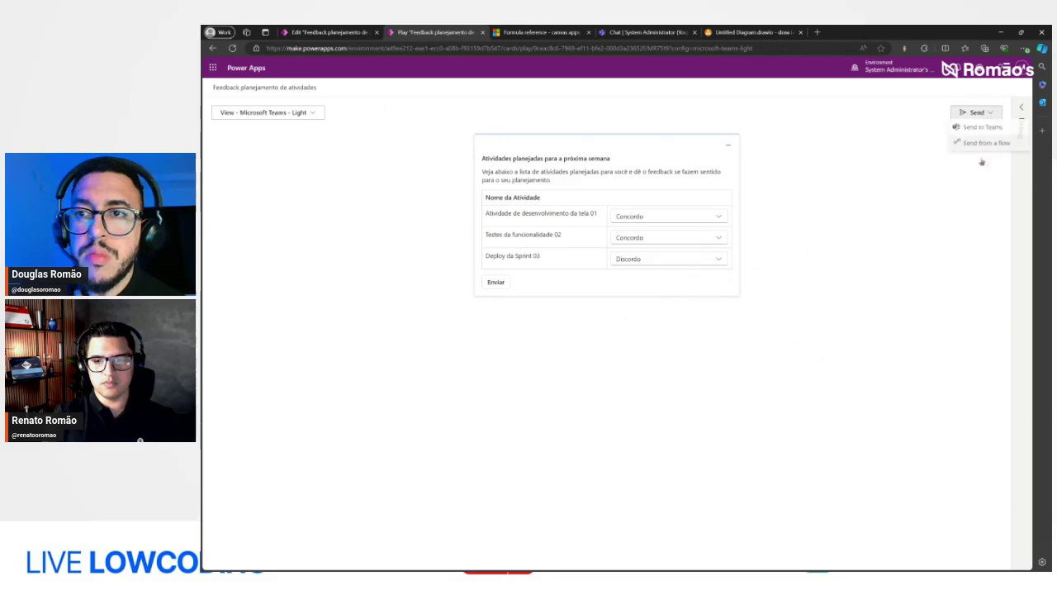
click(987, 129)
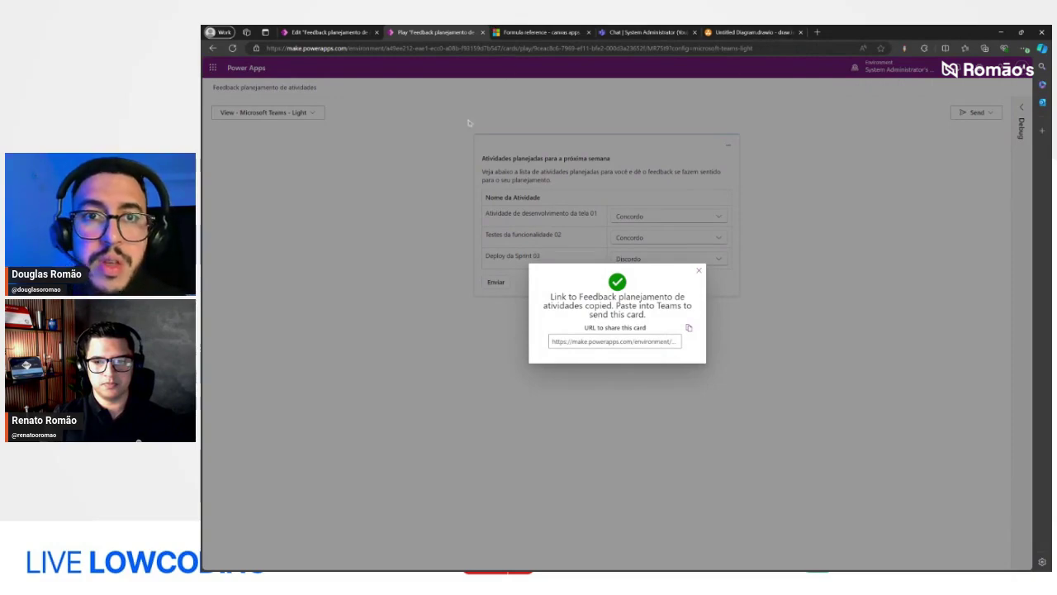
Step: Open the documentation article about sharing a card in Teams and read how to send the link and add Power Apps
click(541, 31)
scroll(620, 331, up, 2)
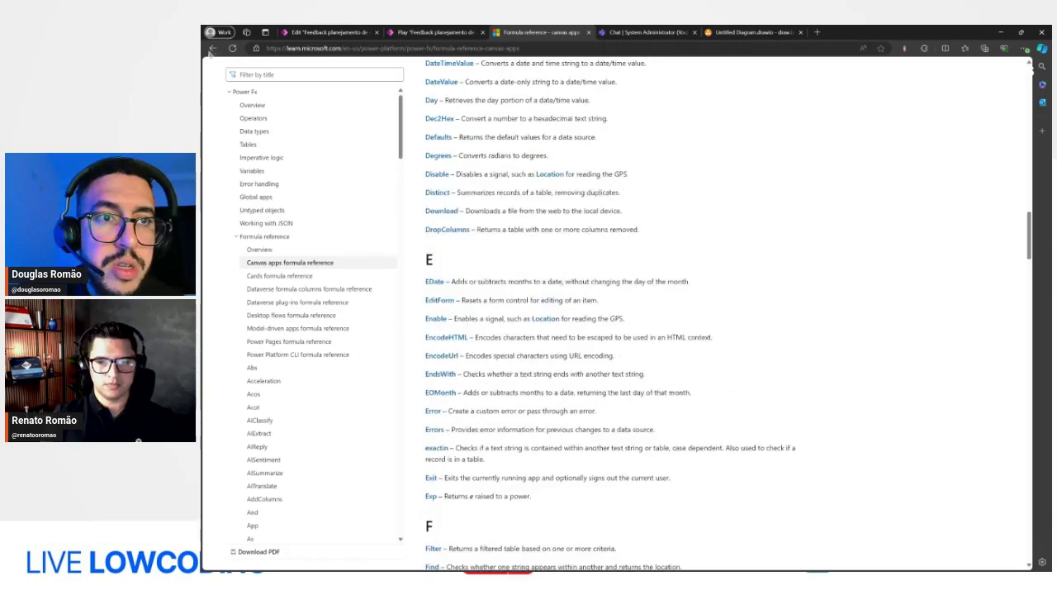
click(212, 48)
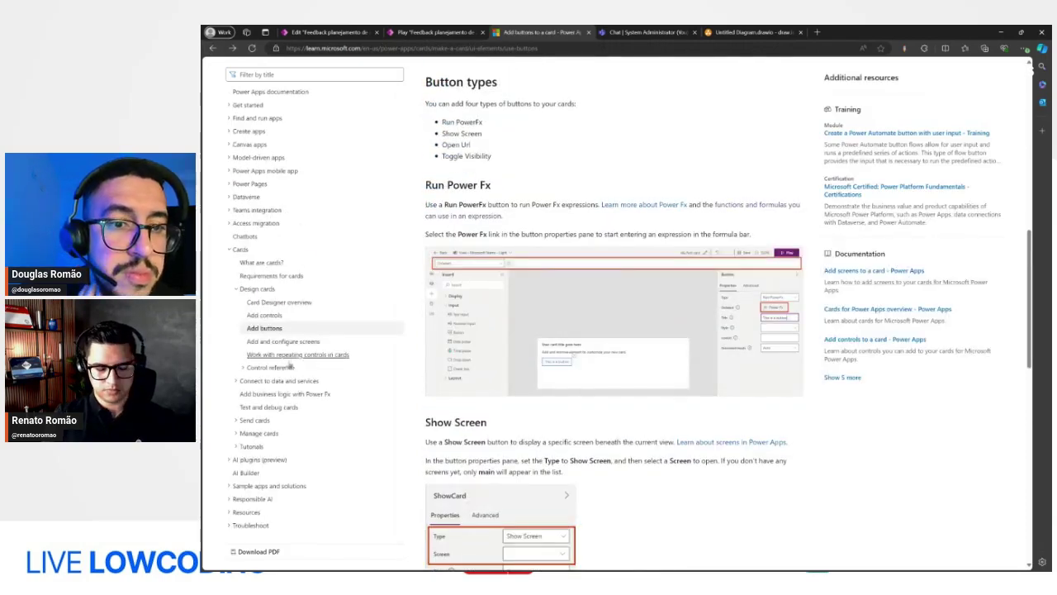
click(254, 419)
click(277, 433)
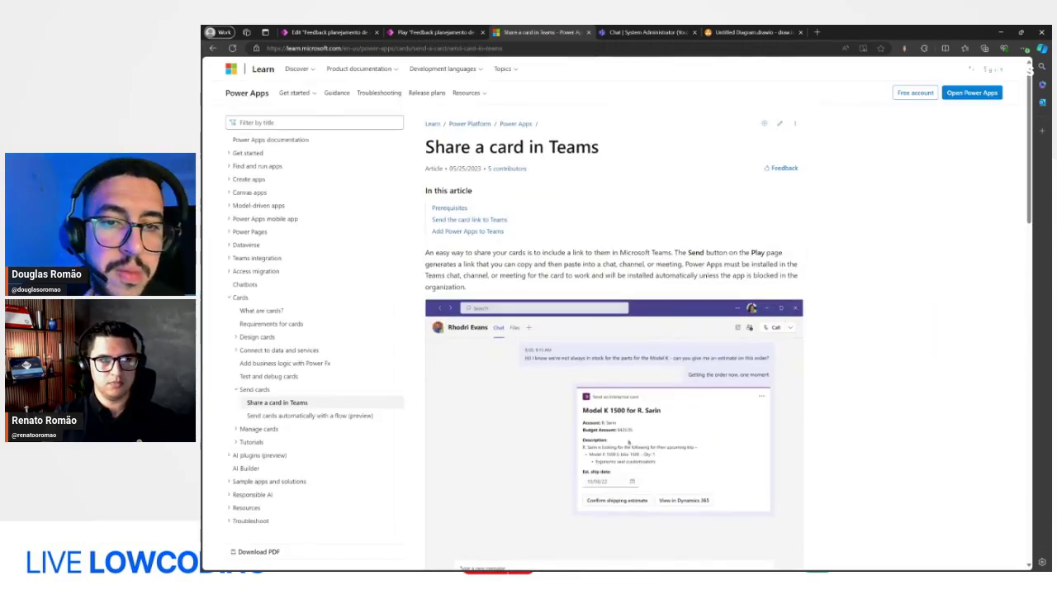
scroll(644, 396, down, 5)
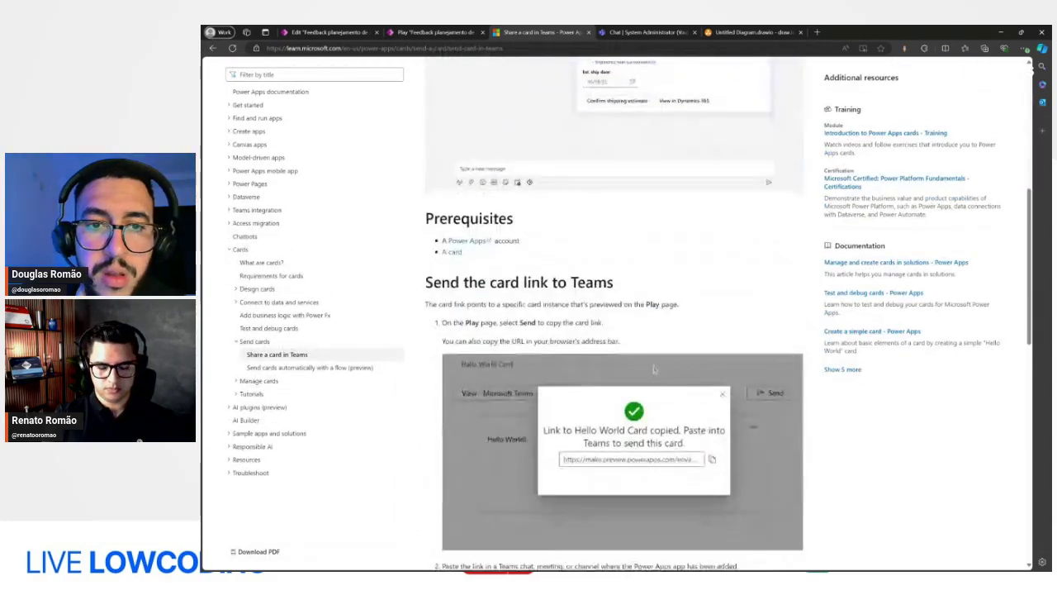
scroll(653, 368, down, 9)
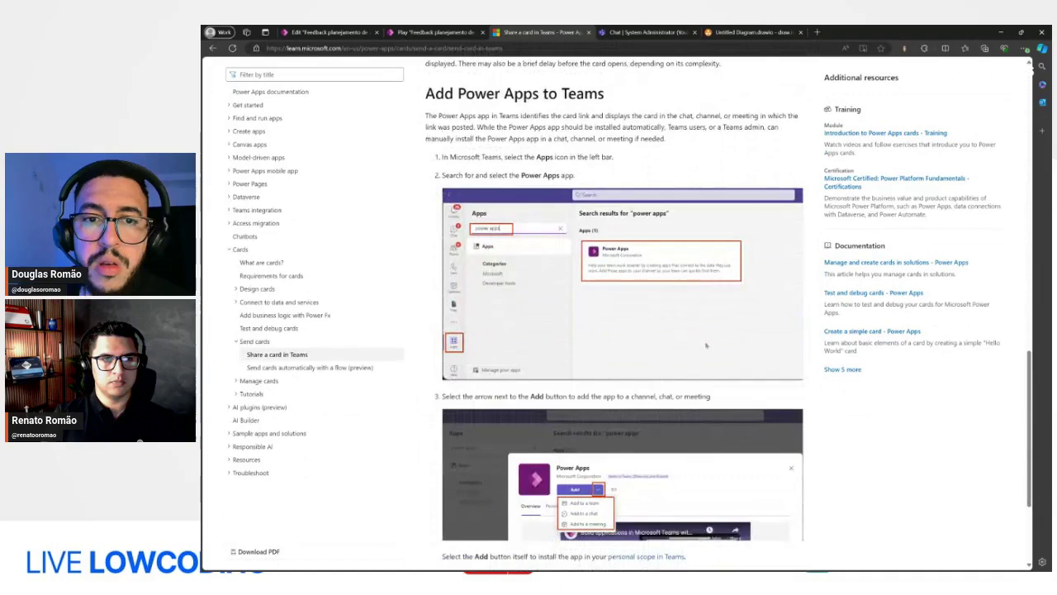
Step: Switch to Teams, search the app store for power apps and open the Power Apps app
click(637, 32)
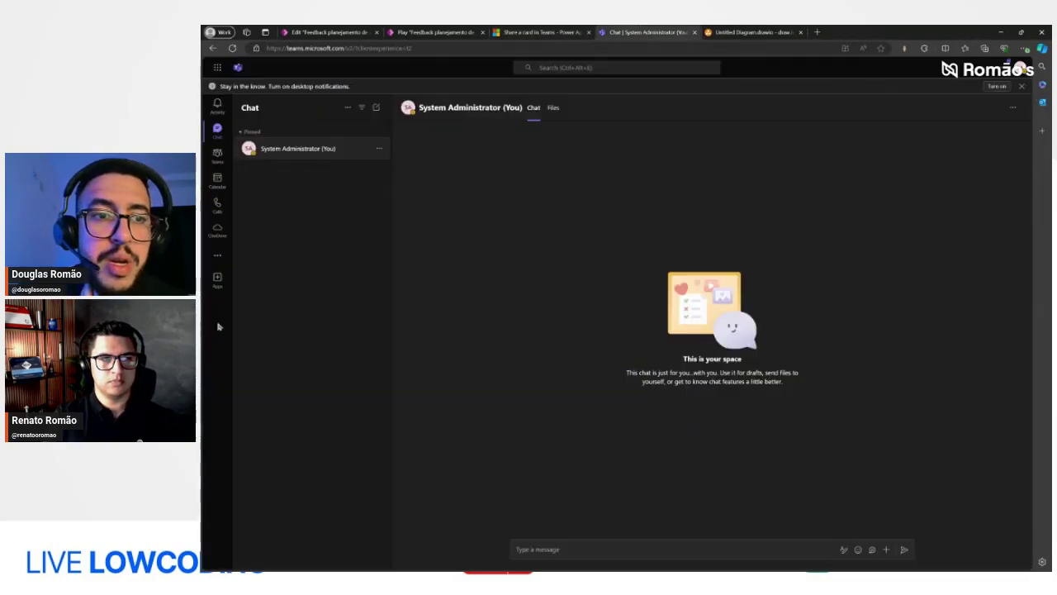
click(217, 255)
click(217, 277)
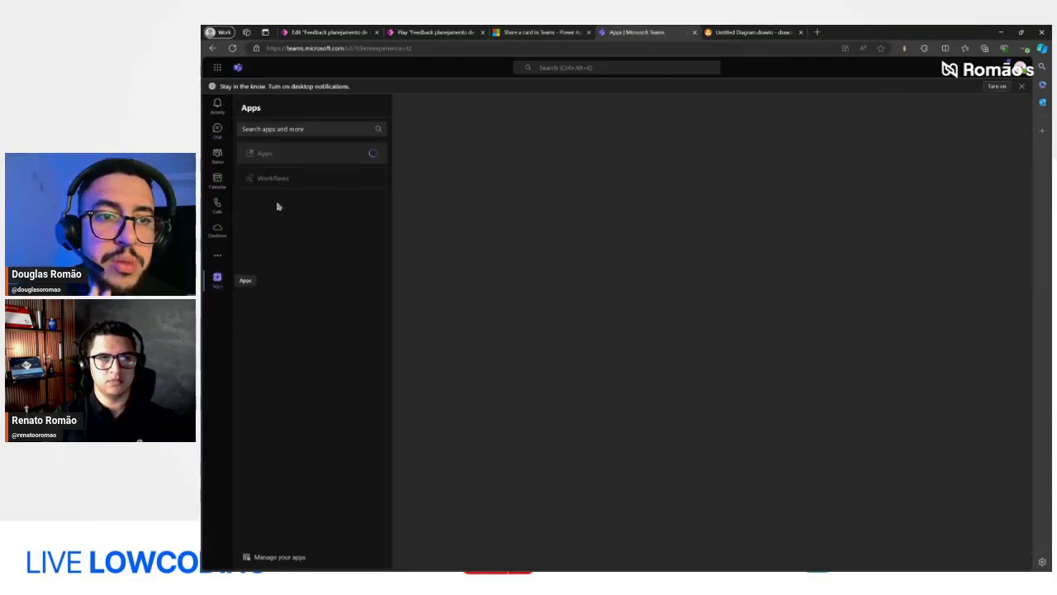
click(301, 130)
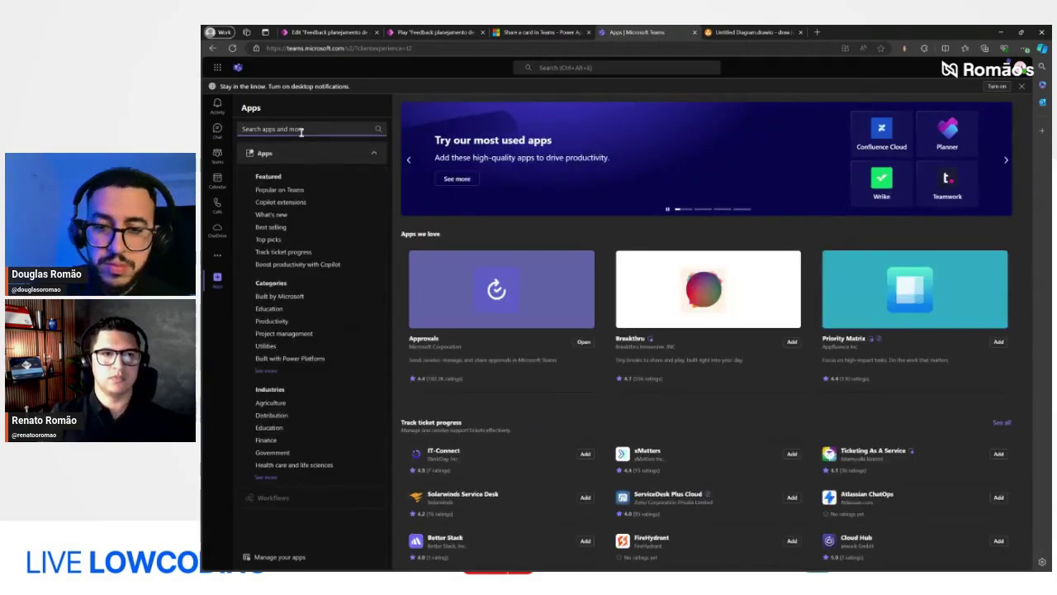
text(power apps)
key(Return)
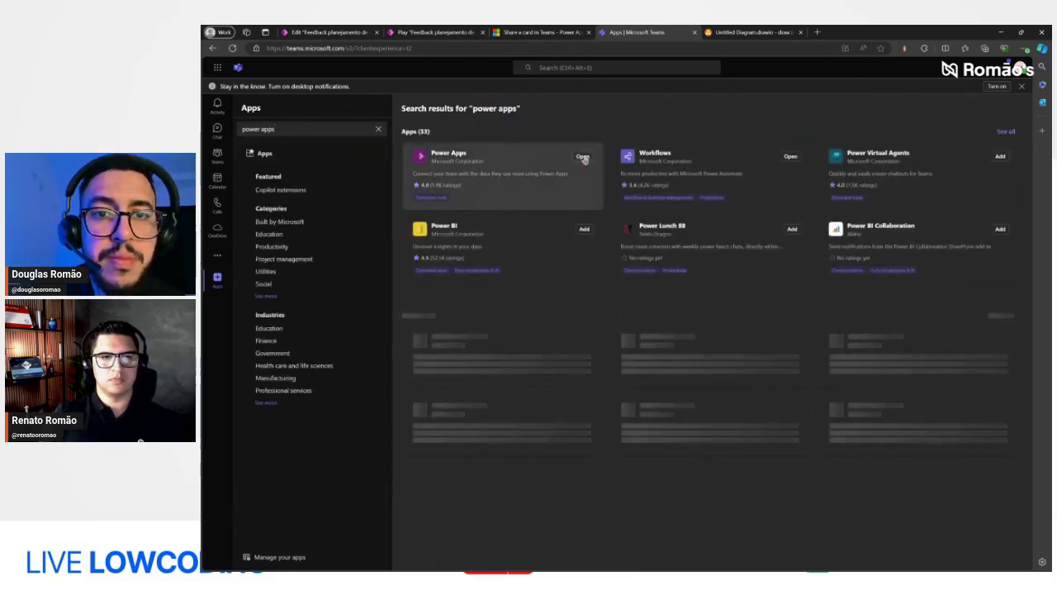
click(583, 157)
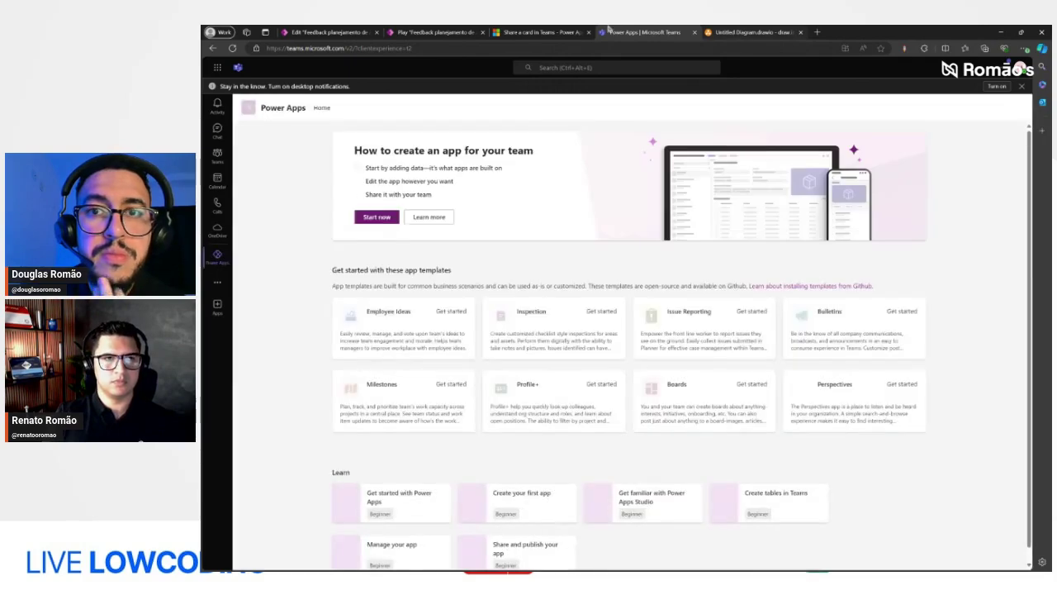
Step: Check the article's instructions for adding Power Apps to a channel, chat or meeting, and return to Teams
click(538, 31)
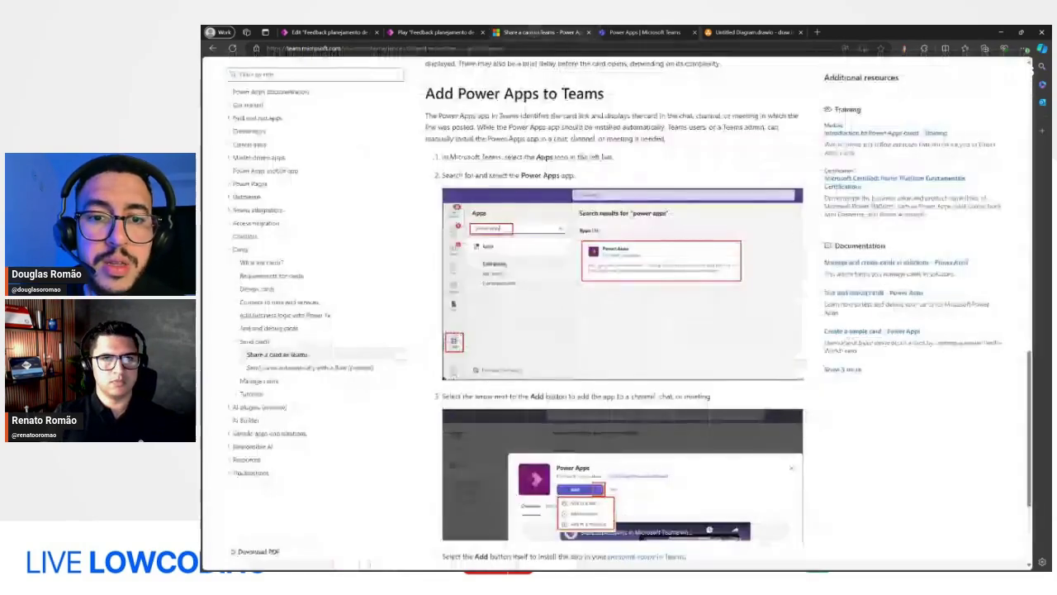
scroll(619, 330, down, 3)
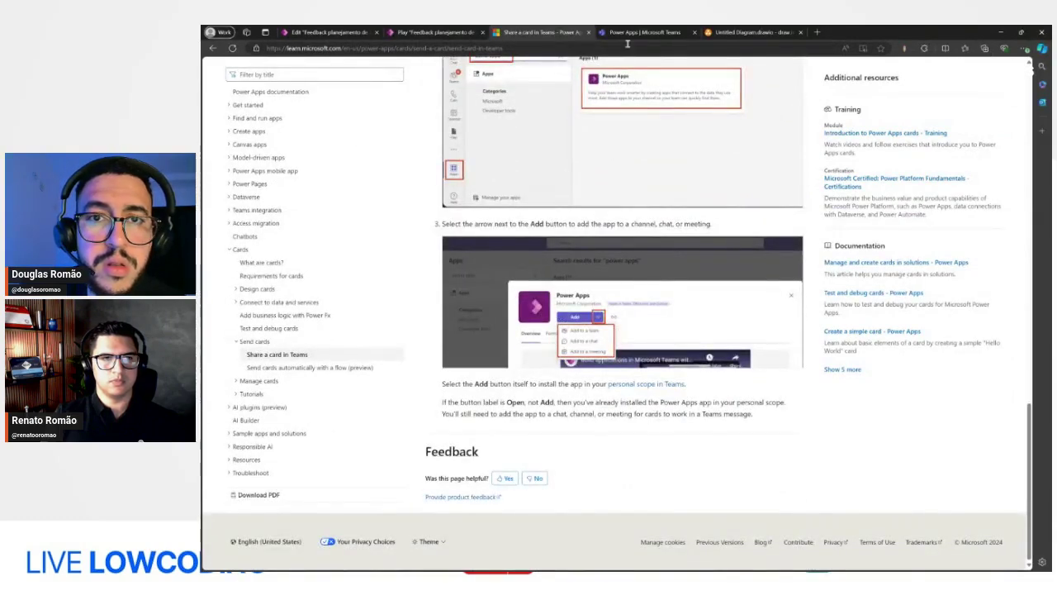
scroll(628, 44, up, 2)
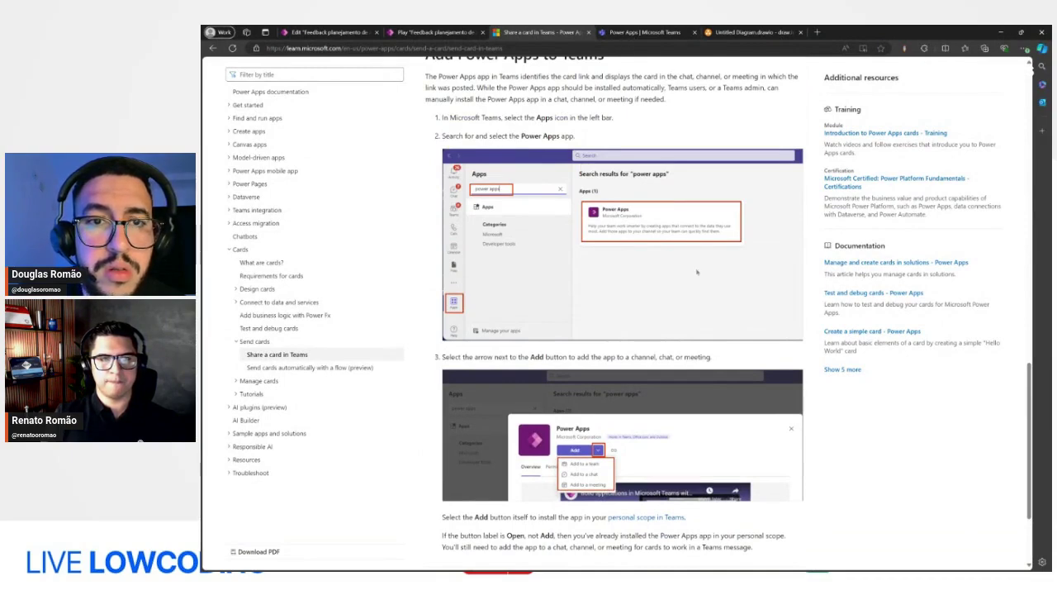
scroll(692, 270, down, 2)
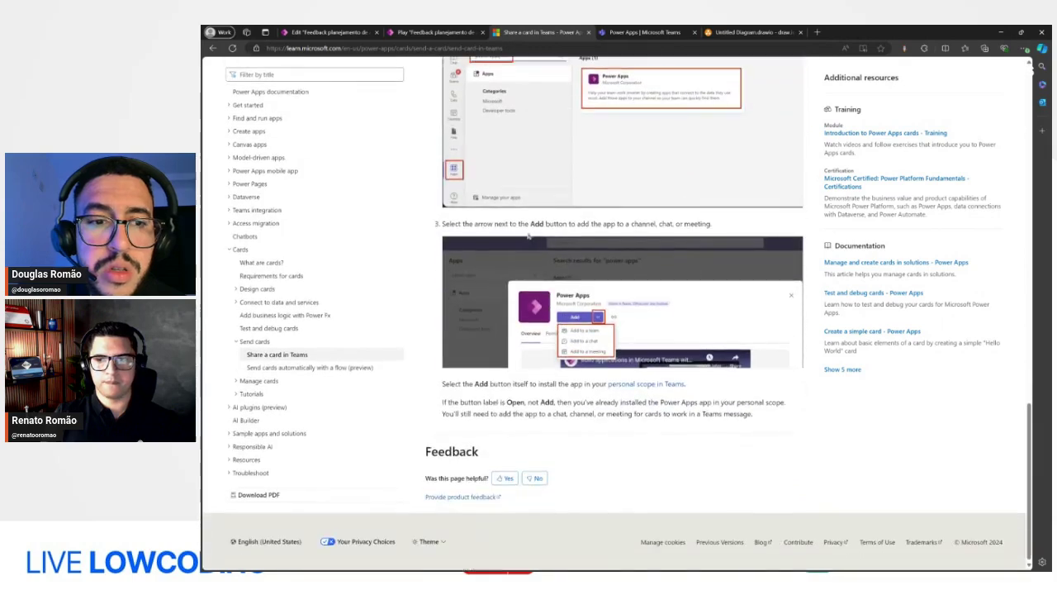
click(634, 32)
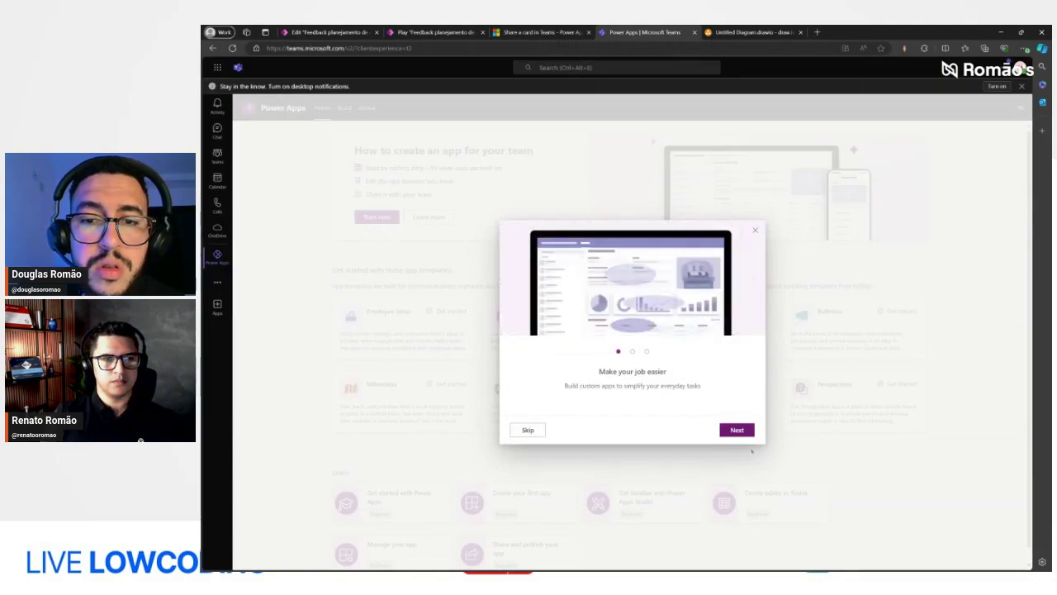
Step: Dismiss the Power Apps introduction and open the Power Apps conversation in the Teams chats
click(753, 231)
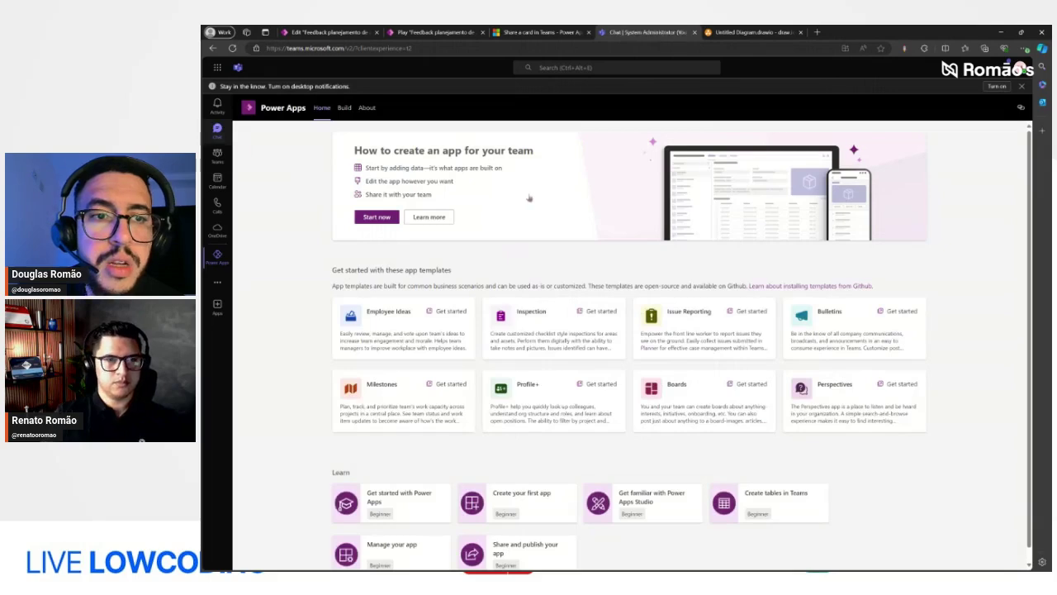
click(217, 128)
click(305, 195)
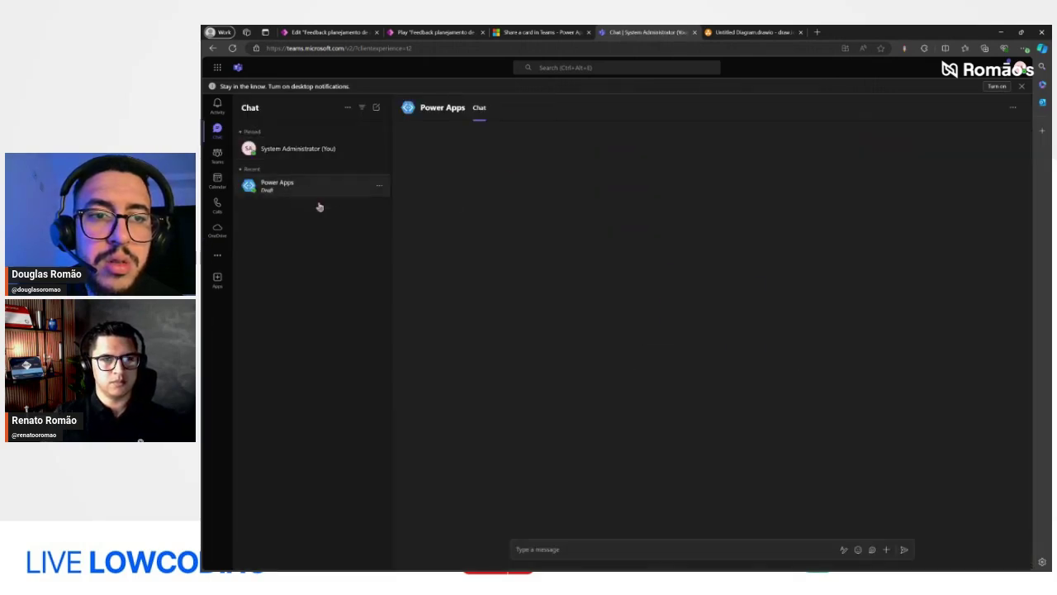
Step: Copy the card's sharing URL from the card preview and send it as a message in the Power Apps chat in Teams
click(537, 32)
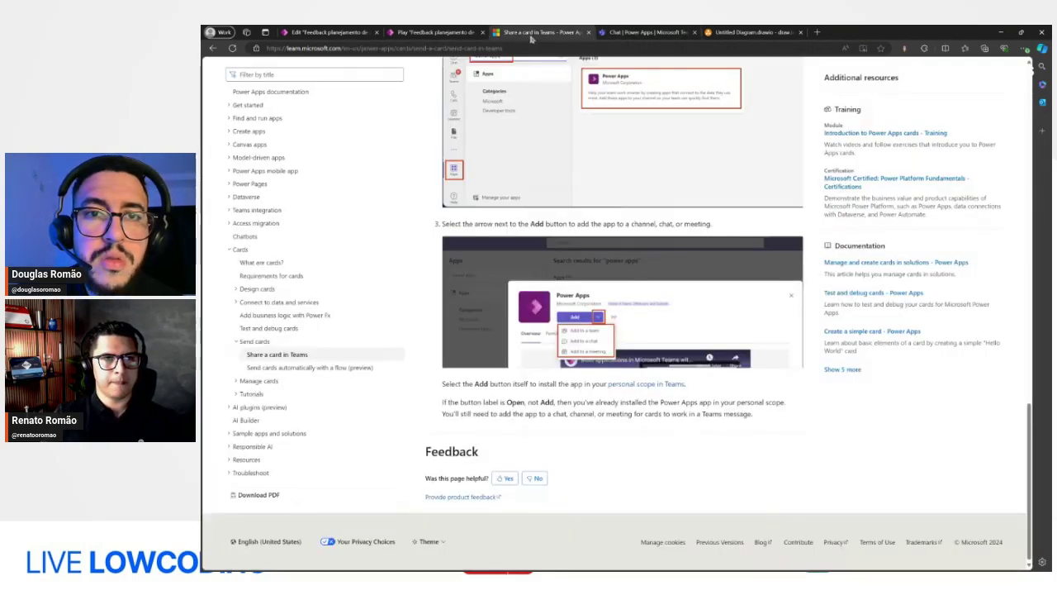
click(462, 32)
click(689, 328)
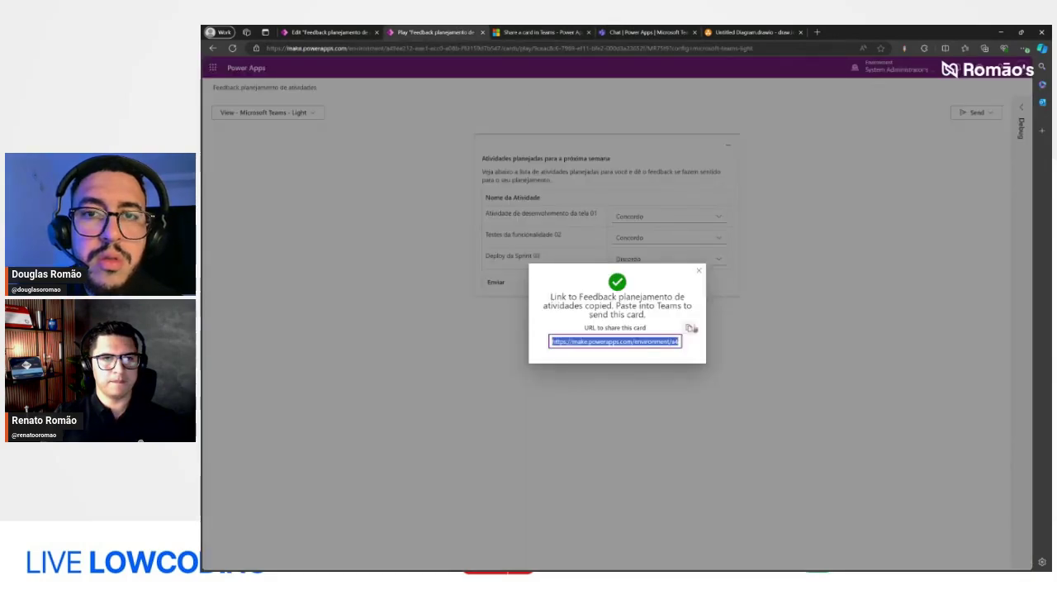
click(625, 32)
click(781, 551)
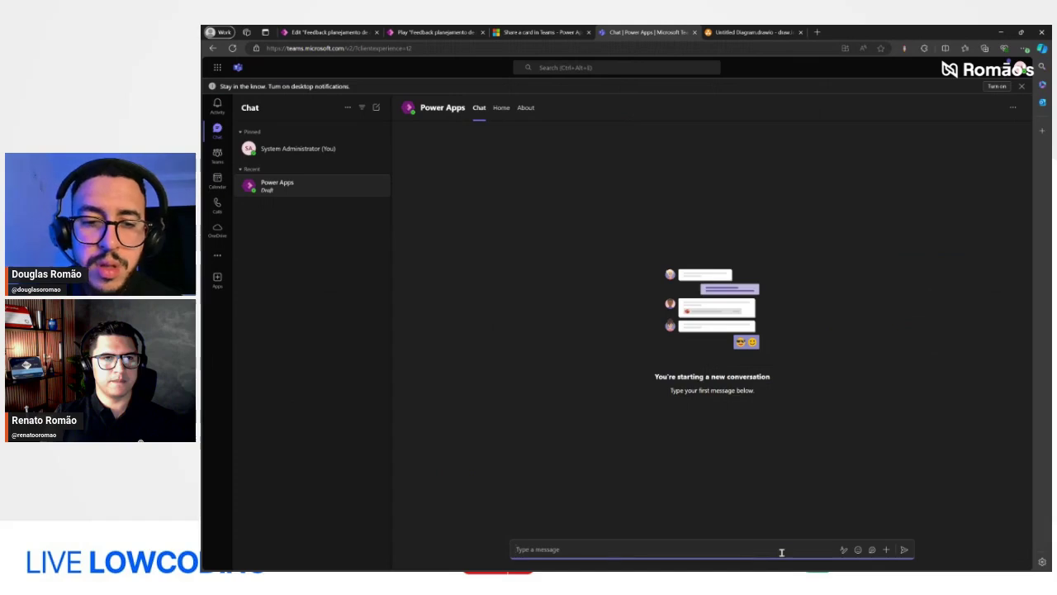
key(ctrl+v)
key(Return)
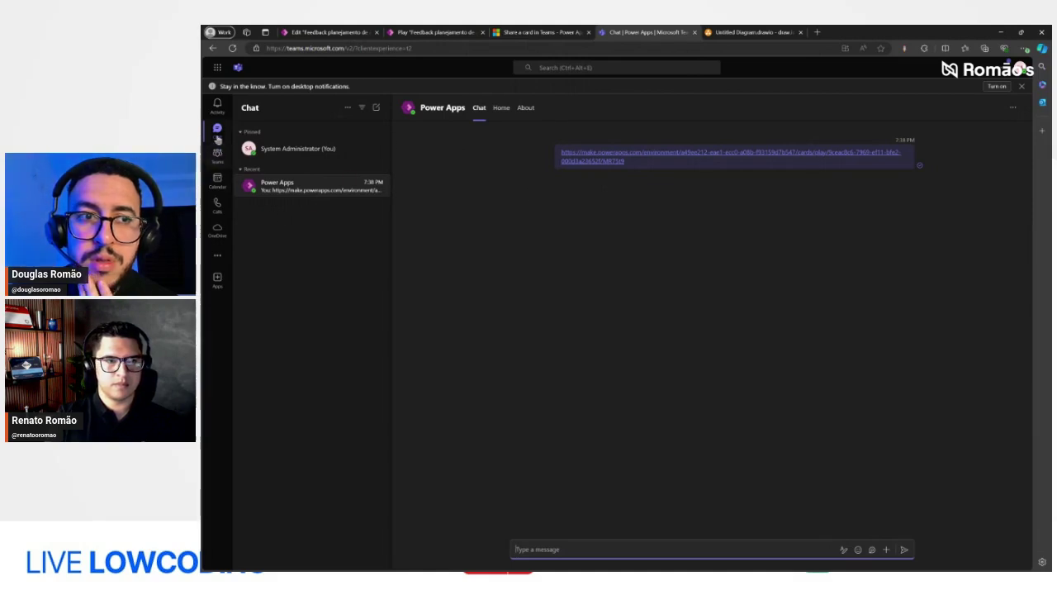
Step: Start a new chat with a colleague from the suggested contacts and send the card link there
click(376, 108)
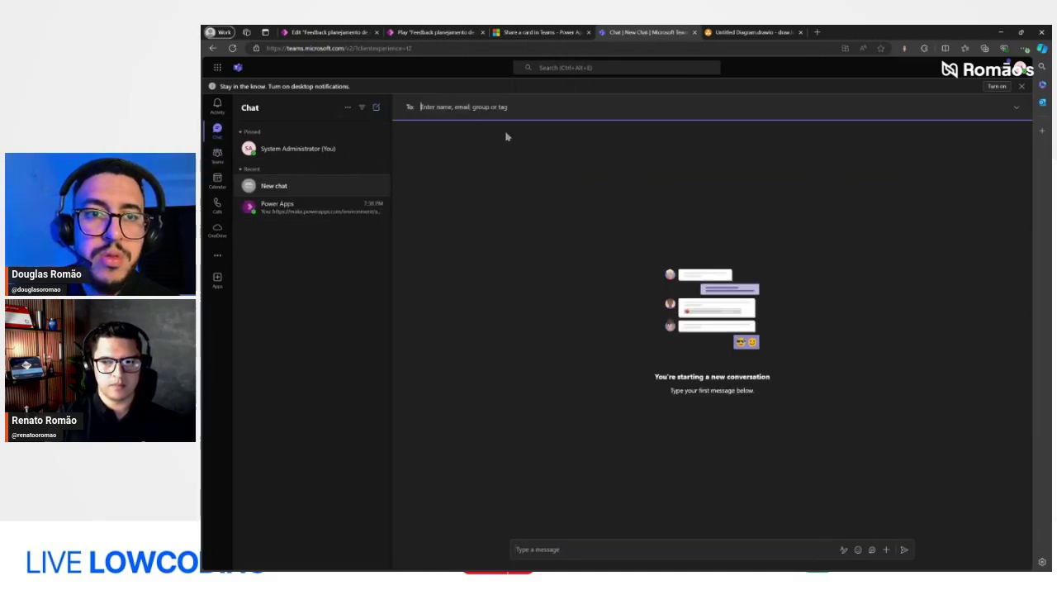
text(mod)
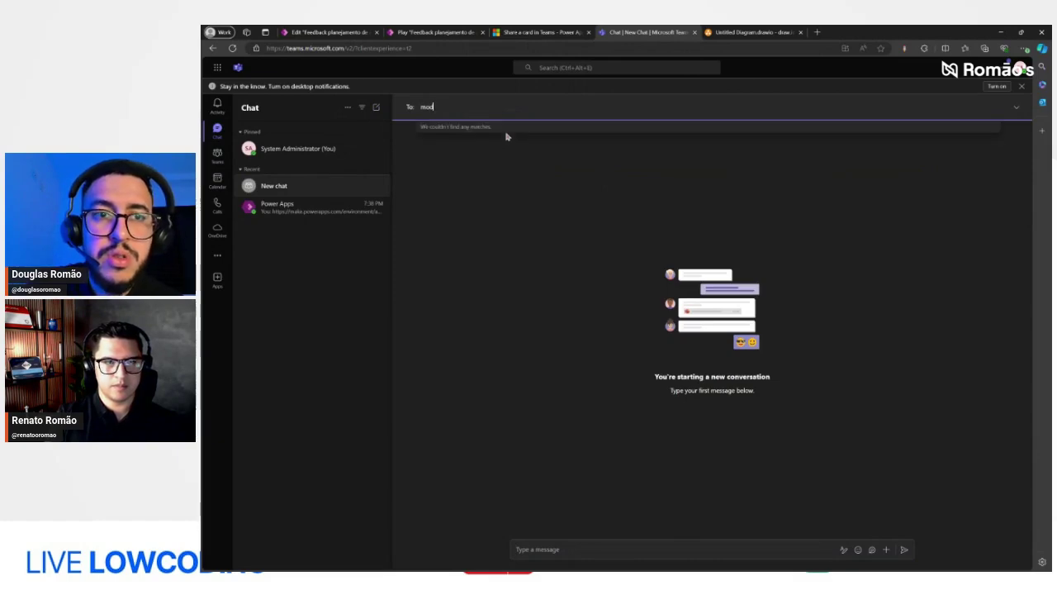
key(BackSpace)
key(BackSpace)
key(BackSpace)
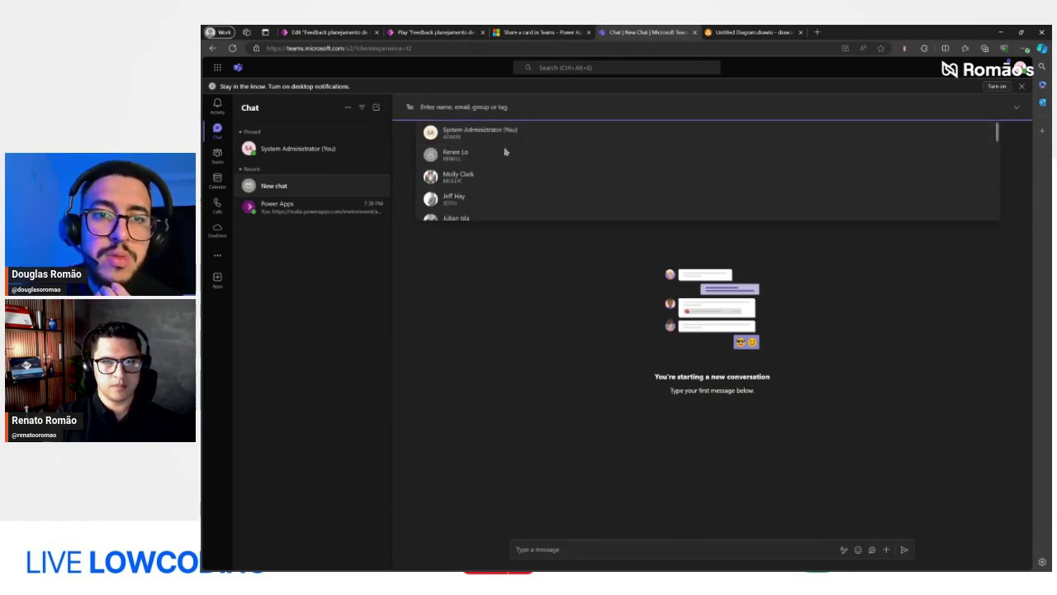
click(498, 157)
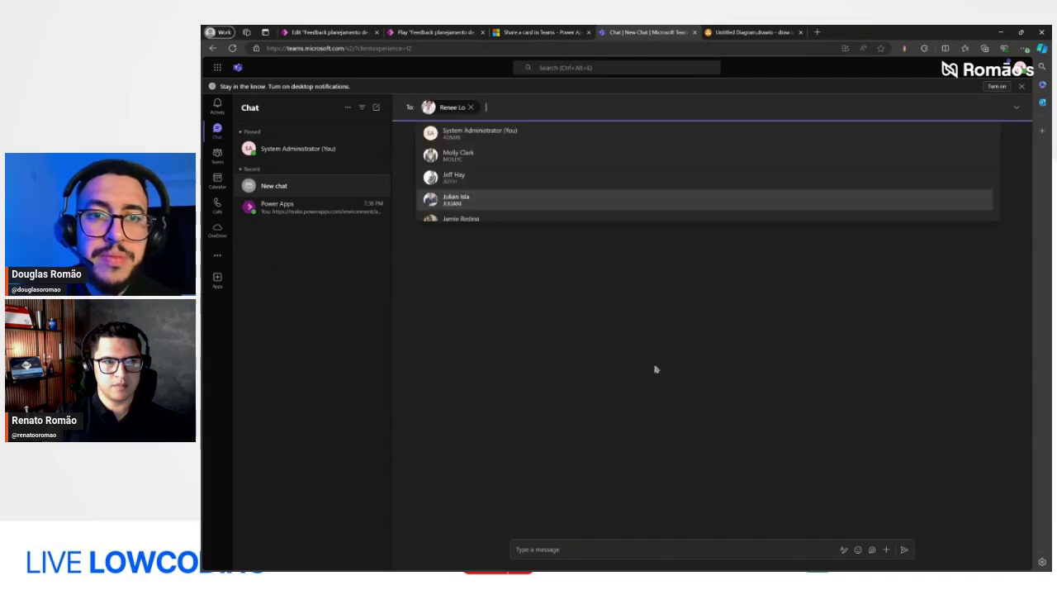
click(777, 548)
key(ctrl+v)
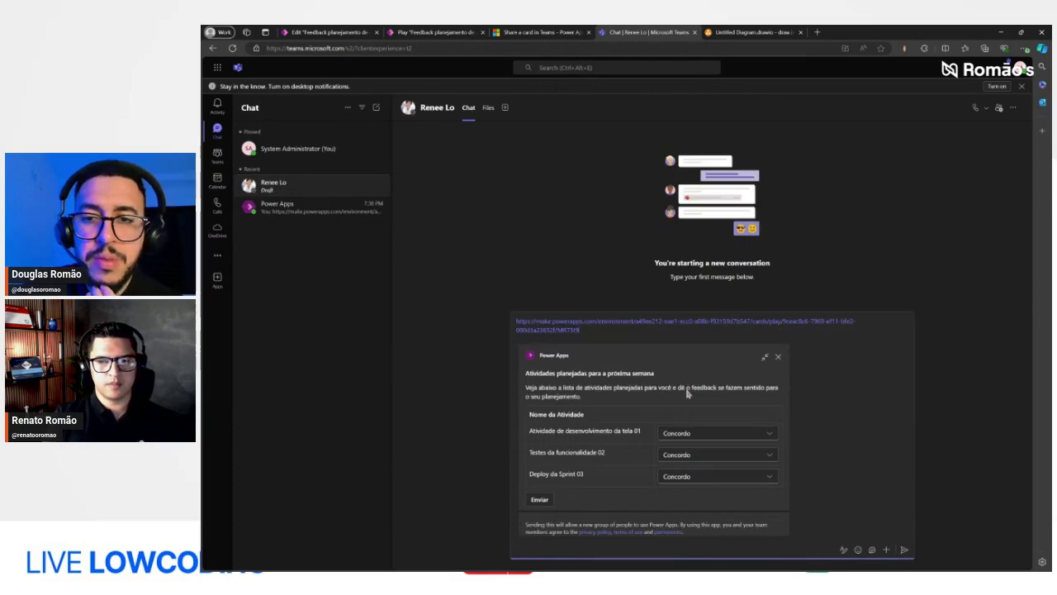
key(Return)
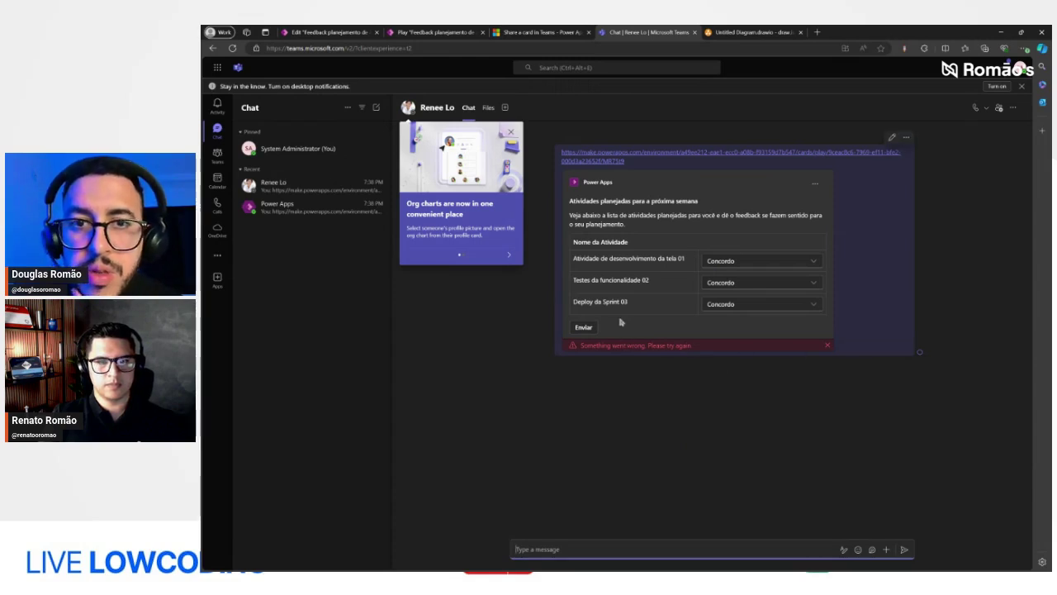
Step: Dismiss the org chart tip and try to submit the sent card with Discordo for Testes da funcionalidade 02 and Deploy da Sprint 03
click(511, 132)
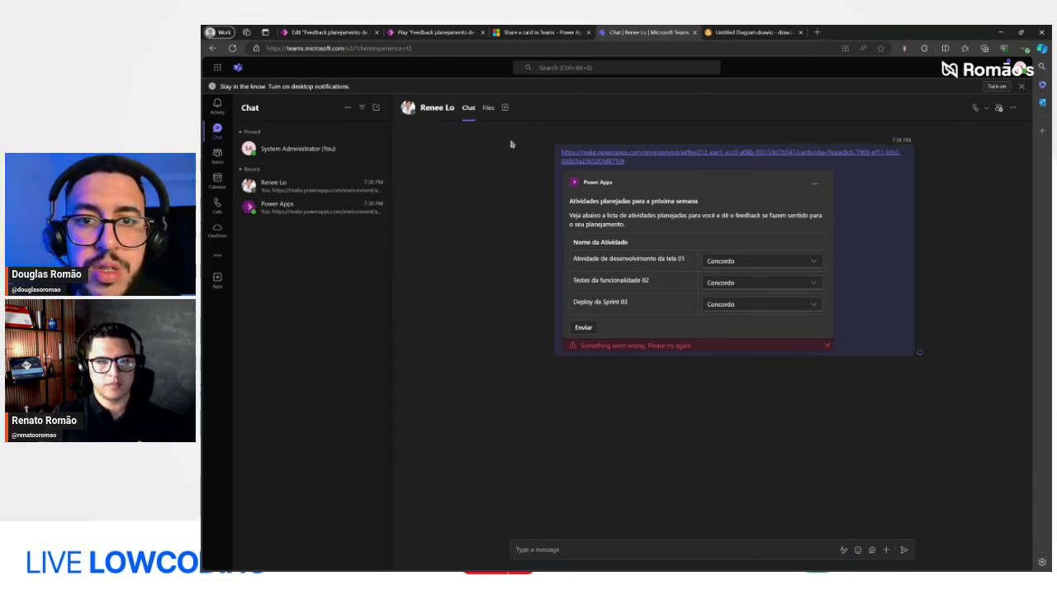
click(733, 282)
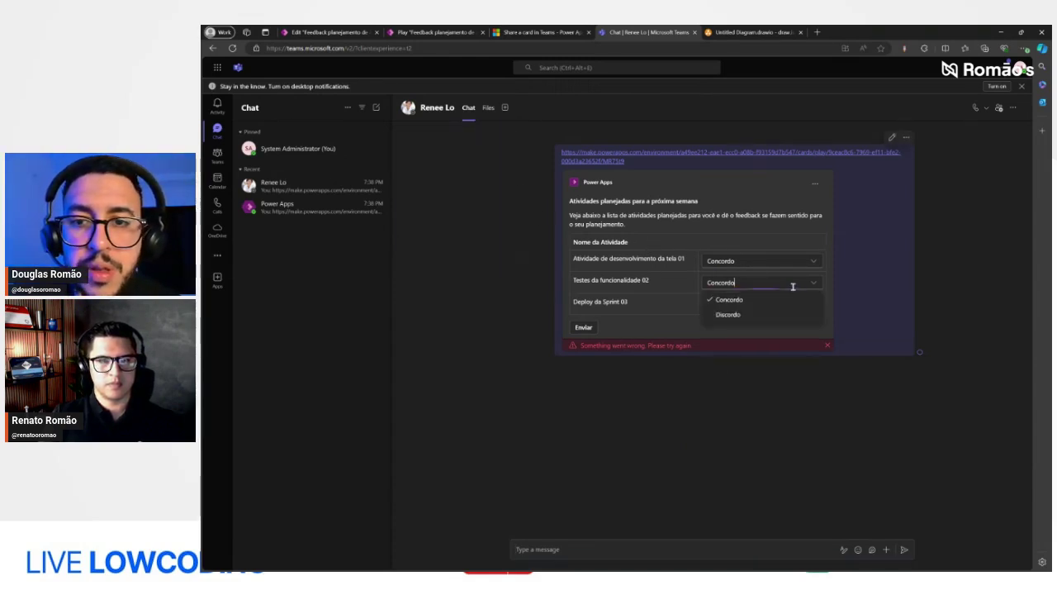
click(735, 314)
click(791, 307)
click(728, 335)
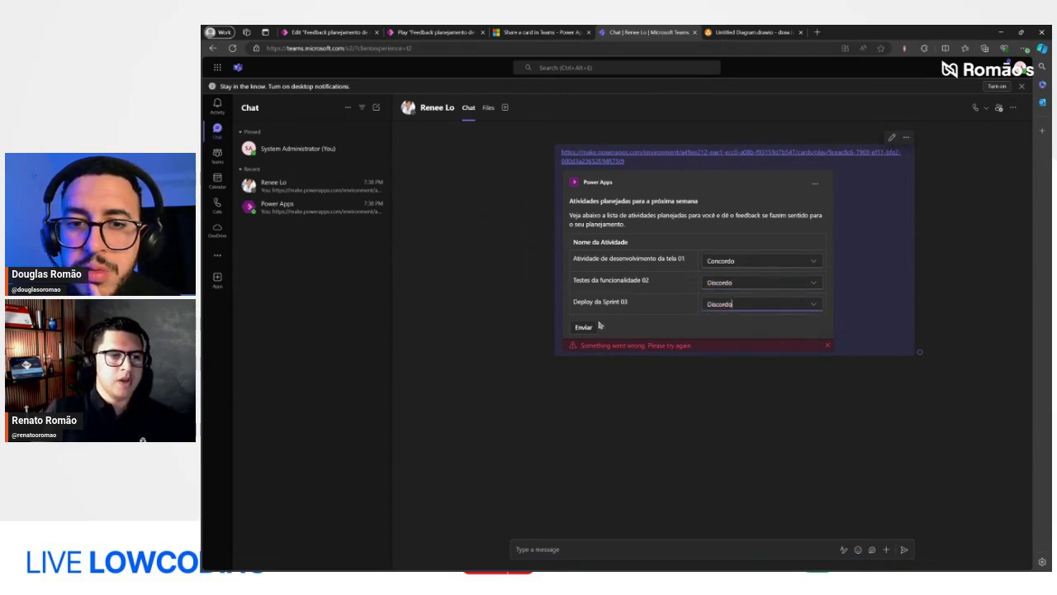
click(584, 329)
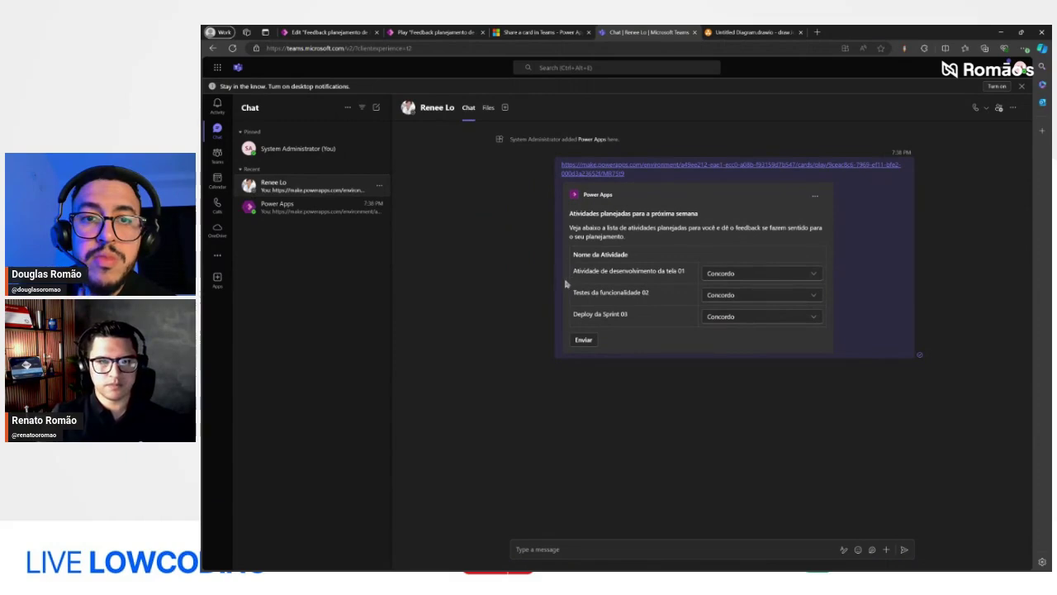
Step: Check the answer options for Deploy da Sprint 03 and submit the reloaded card with Concordo for all three activities
click(589, 140)
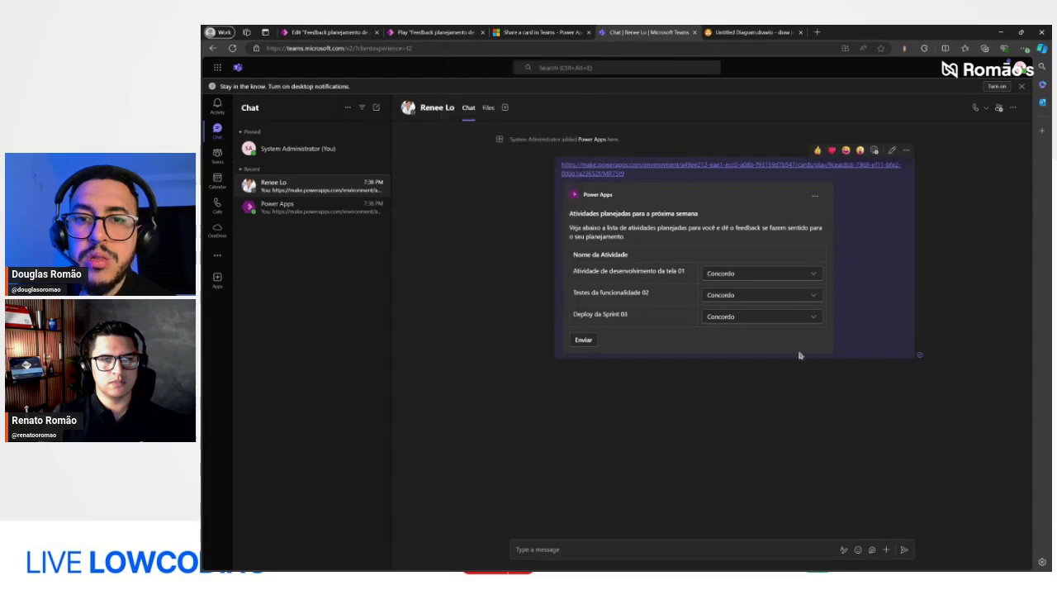
click(772, 316)
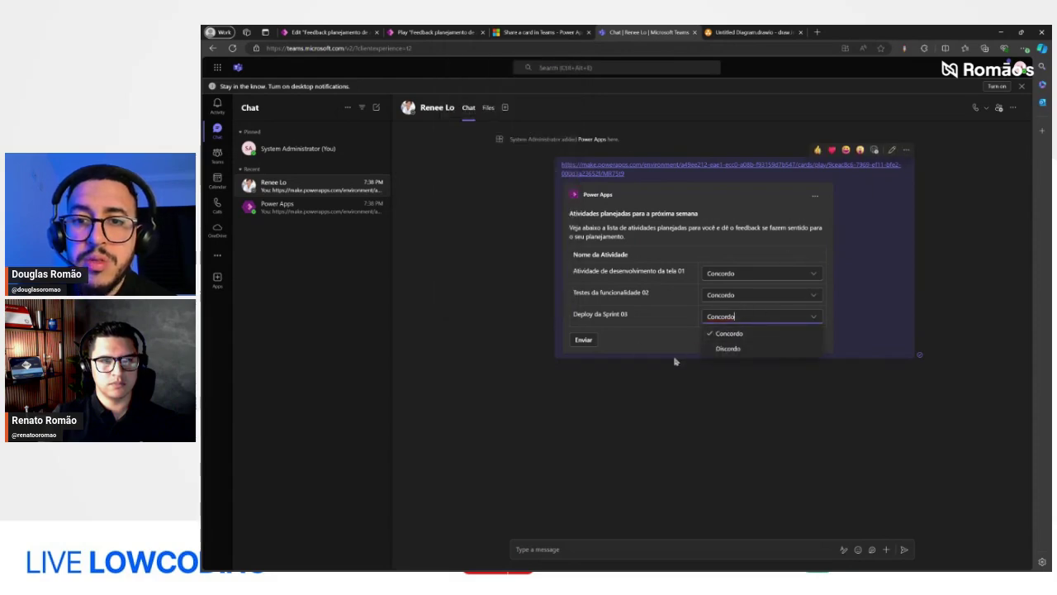
click(584, 339)
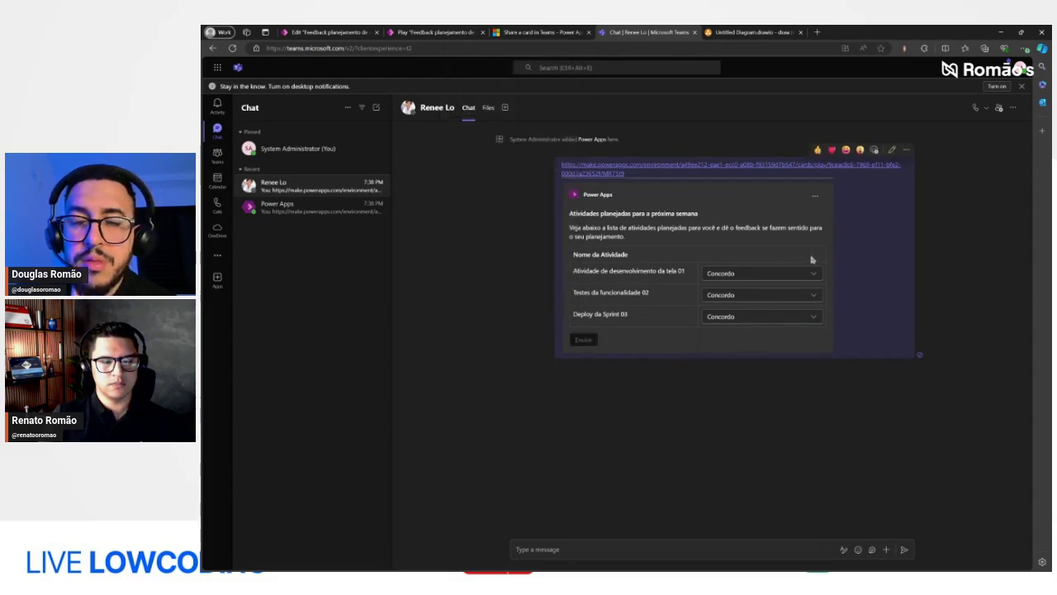
click(584, 340)
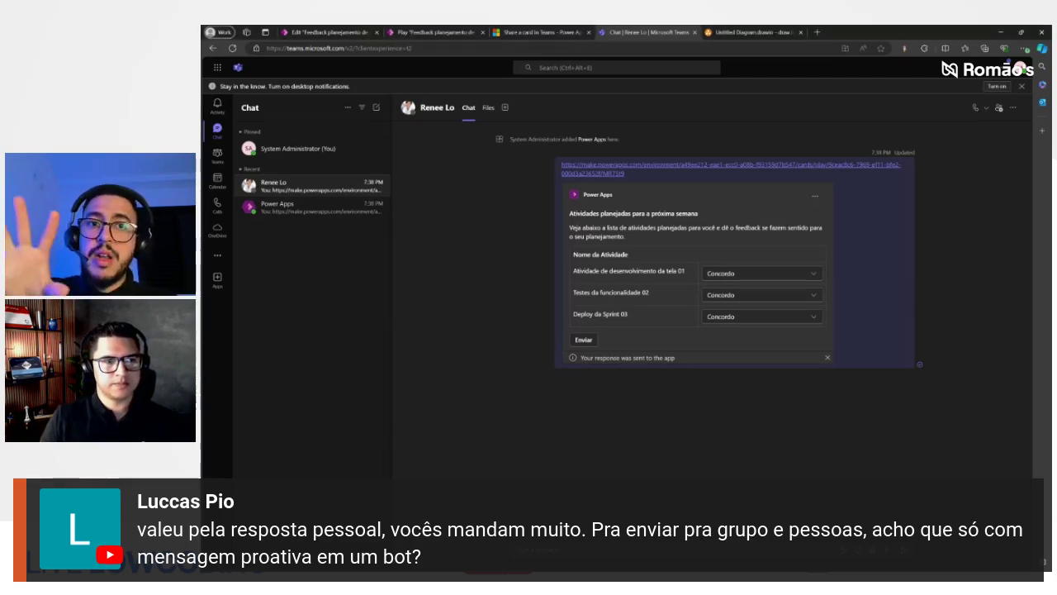
Step: Close the share link dialog in the Power Apps card preview and return to the Teams chat
click(463, 32)
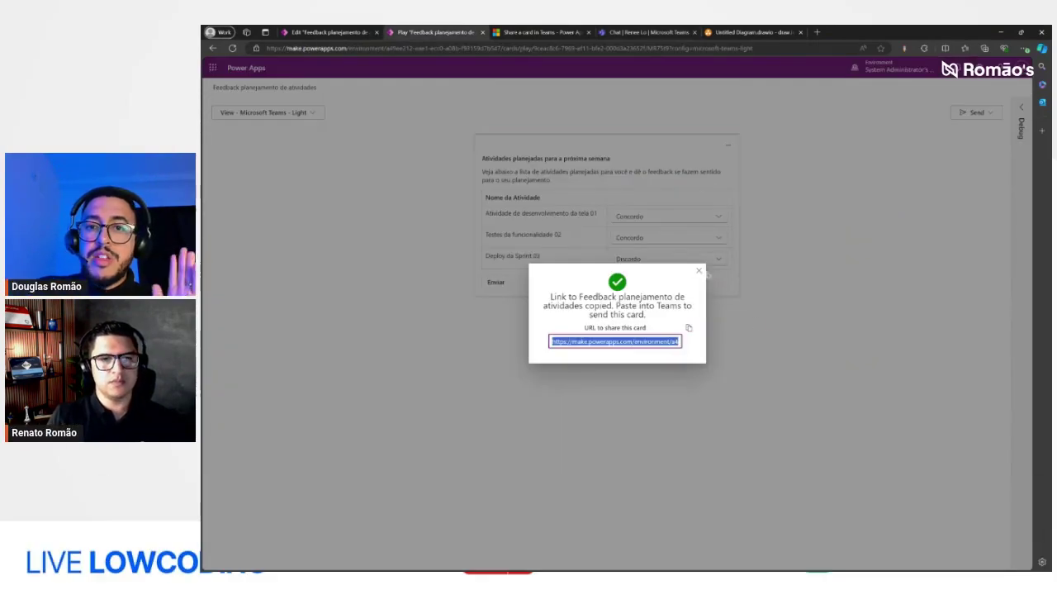
click(700, 271)
key(alt+Tab)
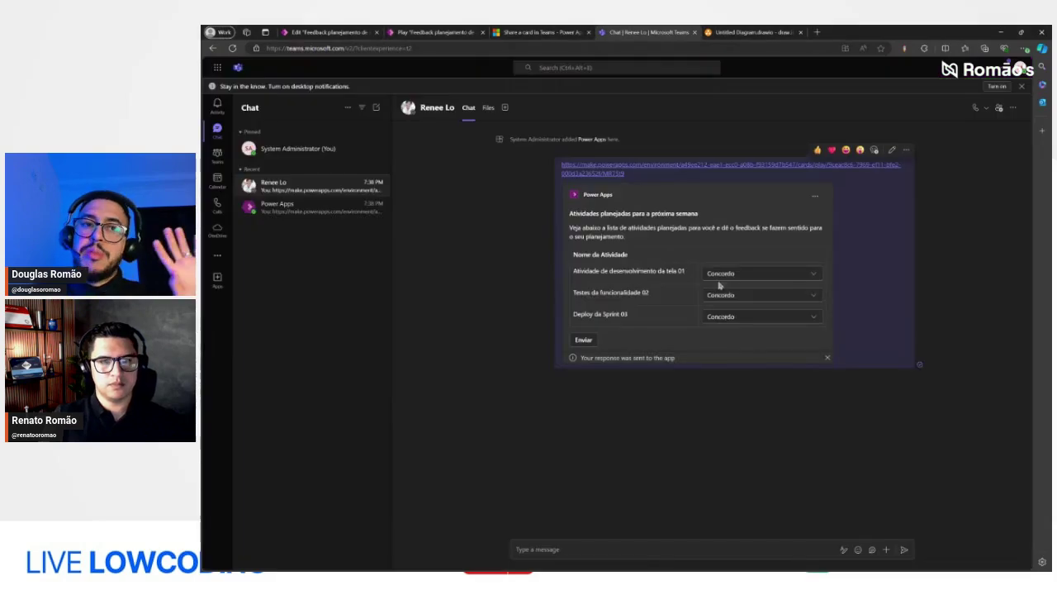